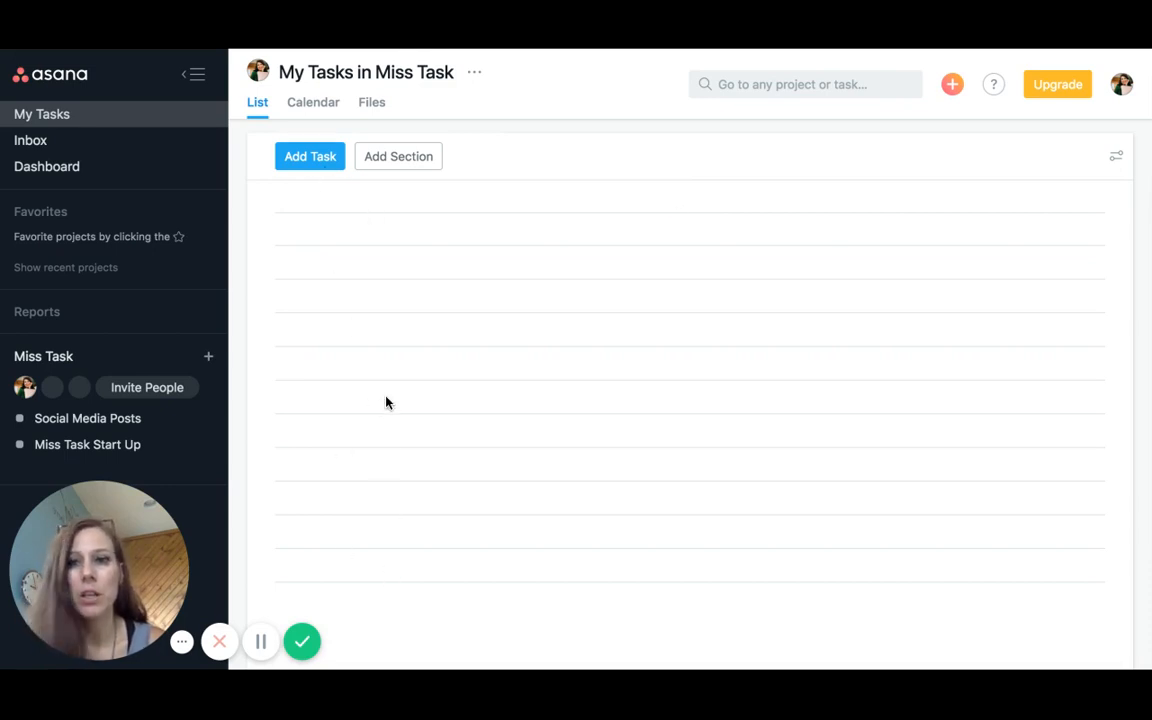
- Create a blank project named "List Building" with the default list layout and public privacy, and mark it as a favorite
{"action": "left_click", "coordinate": [949, 90]}
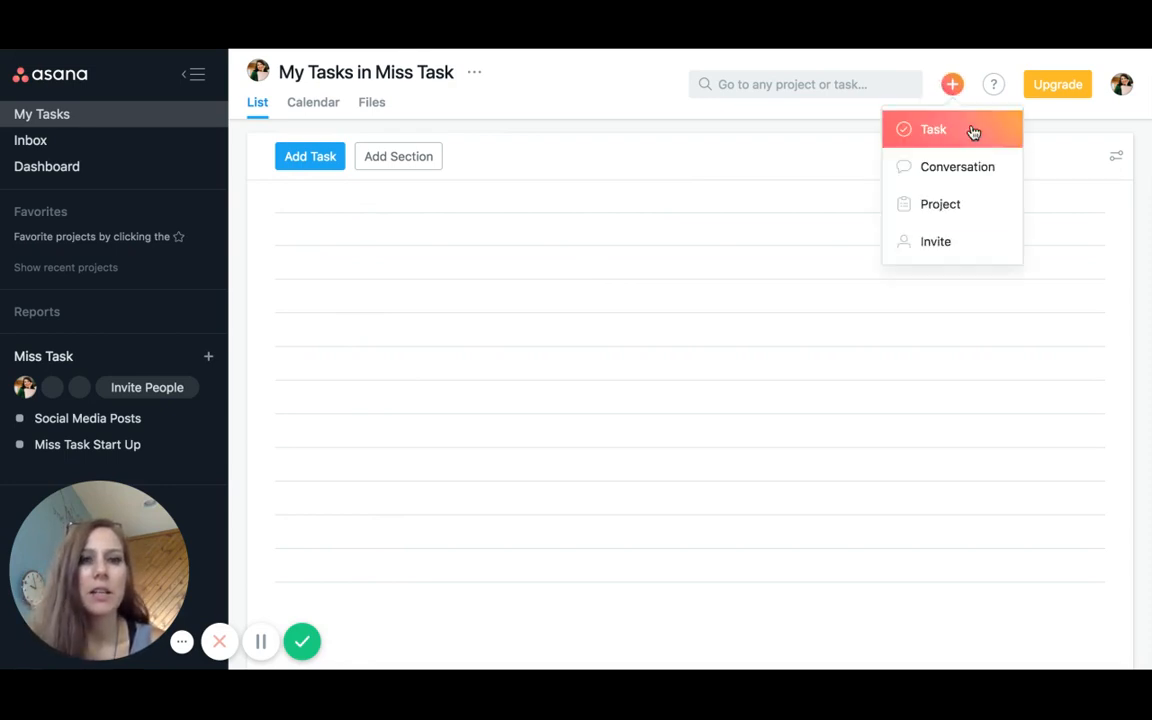
{"action": "left_click", "coordinate": [962, 211]}
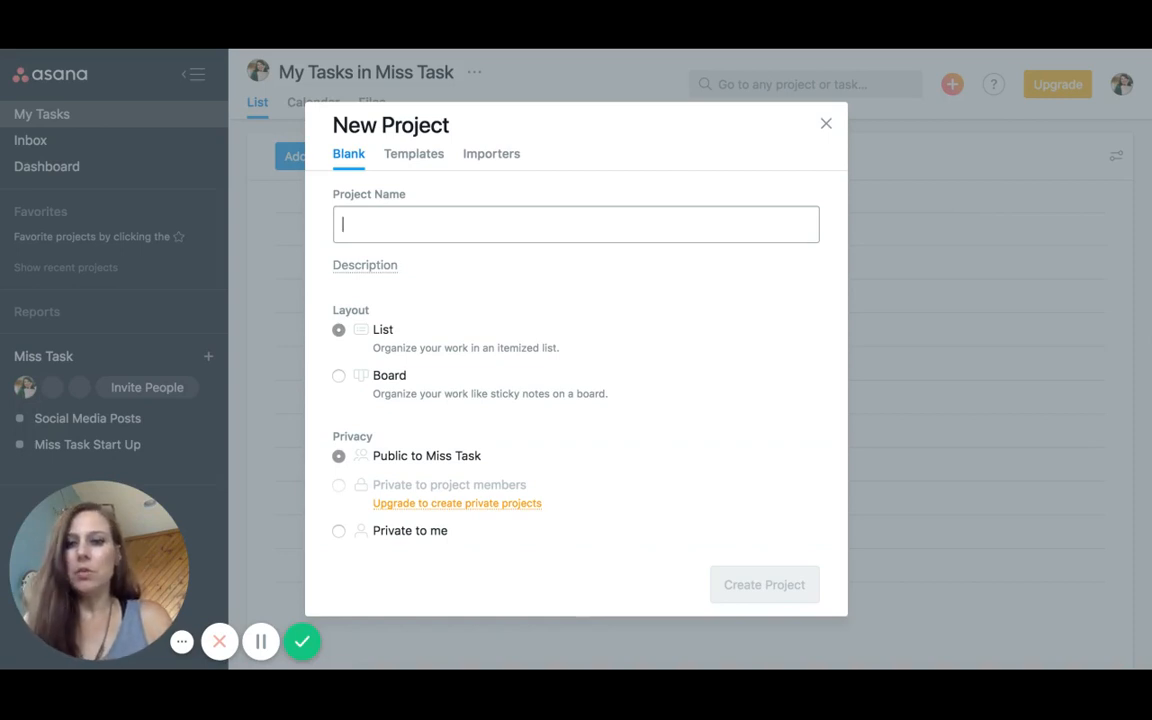
{"action": "type", "text": "List bu"}
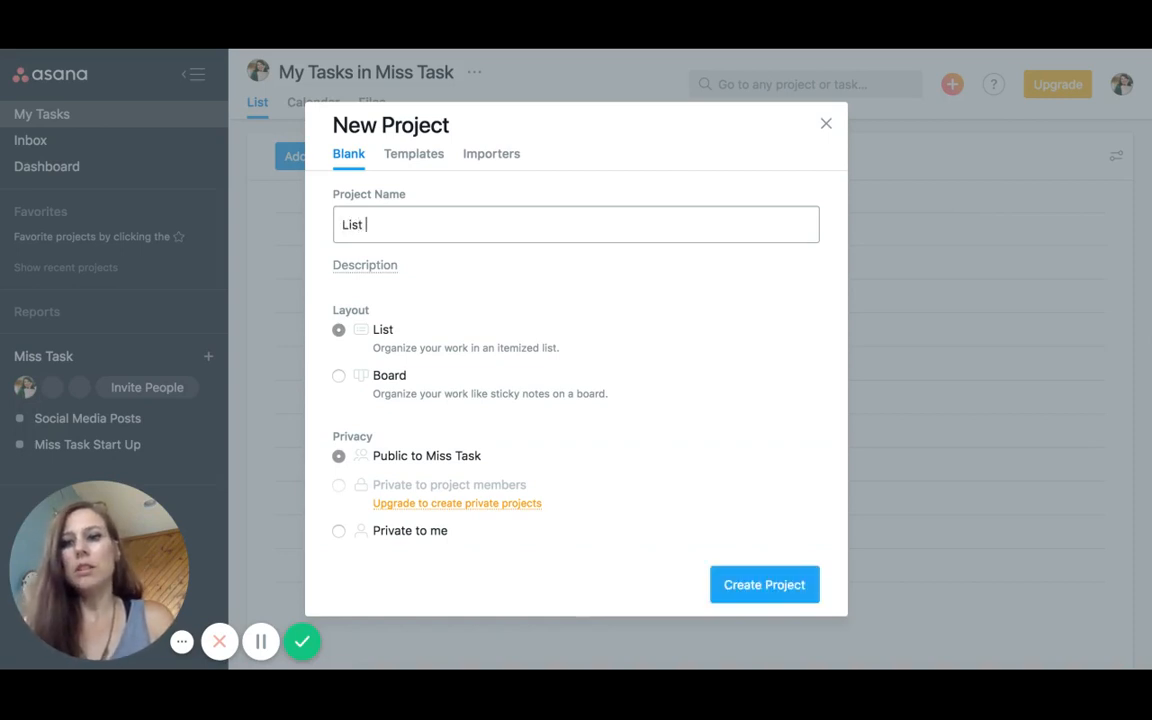
{"action": "key", "text": "BackSpace"}
{"action": "key", "text": "BackSpace"}
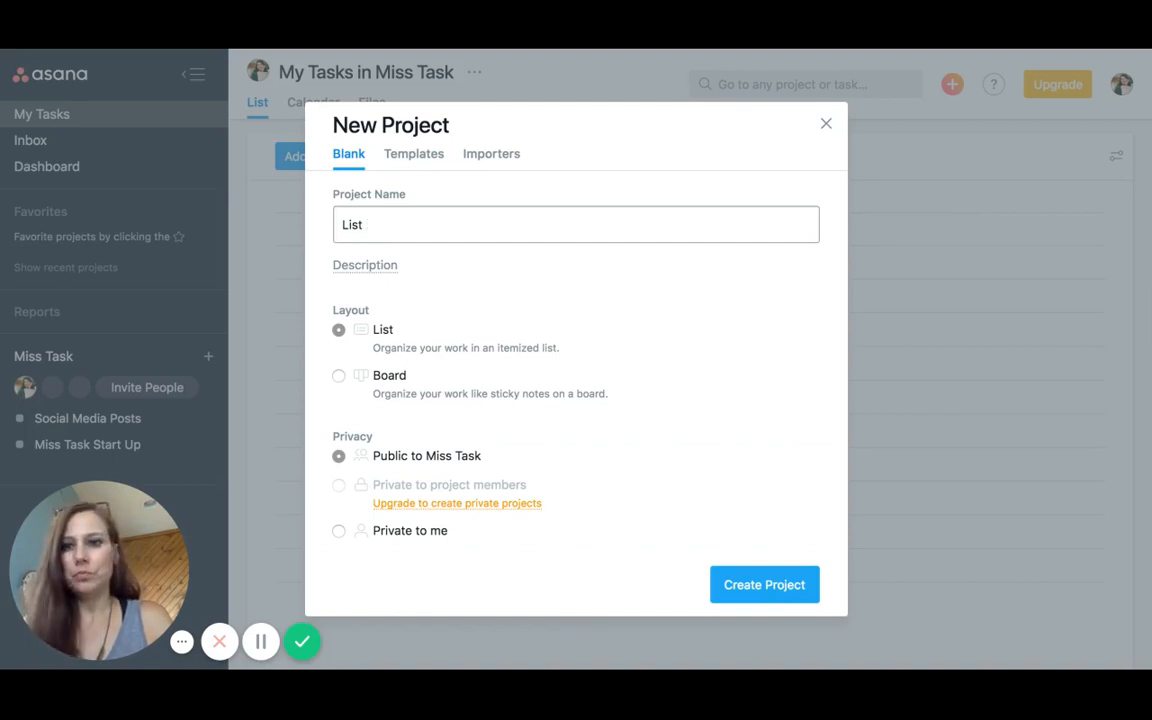
{"action": "type", "text": "Building"}
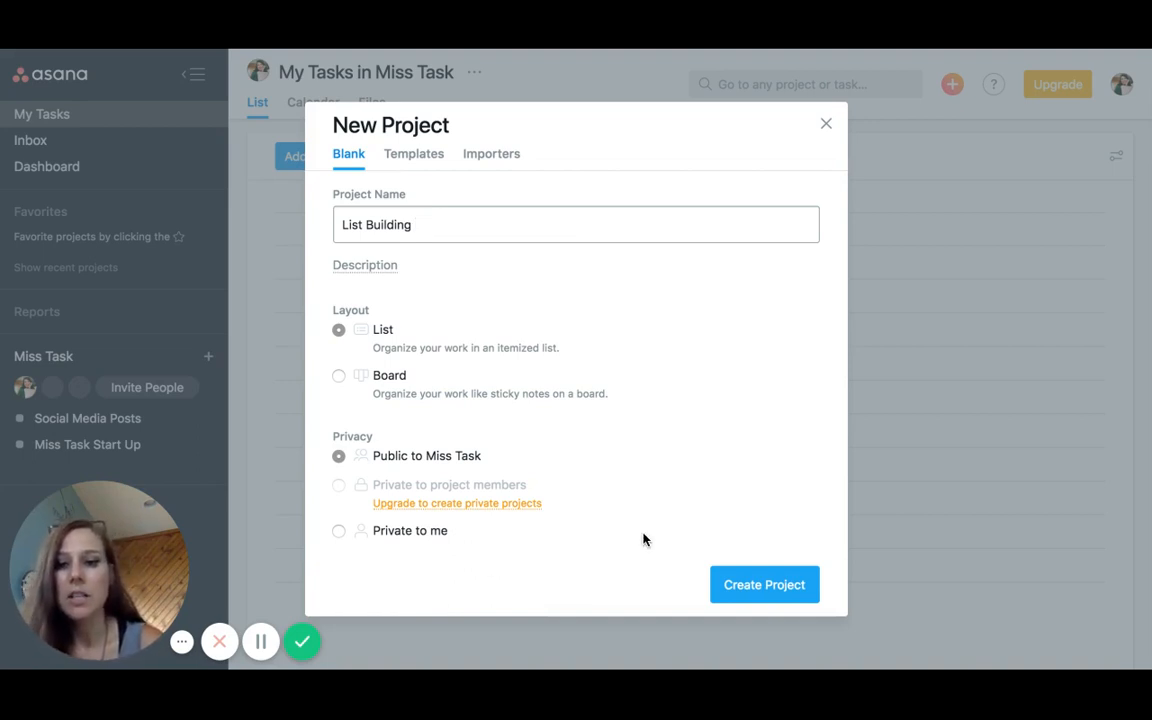
{"action": "left_click", "coordinate": [781, 585]}
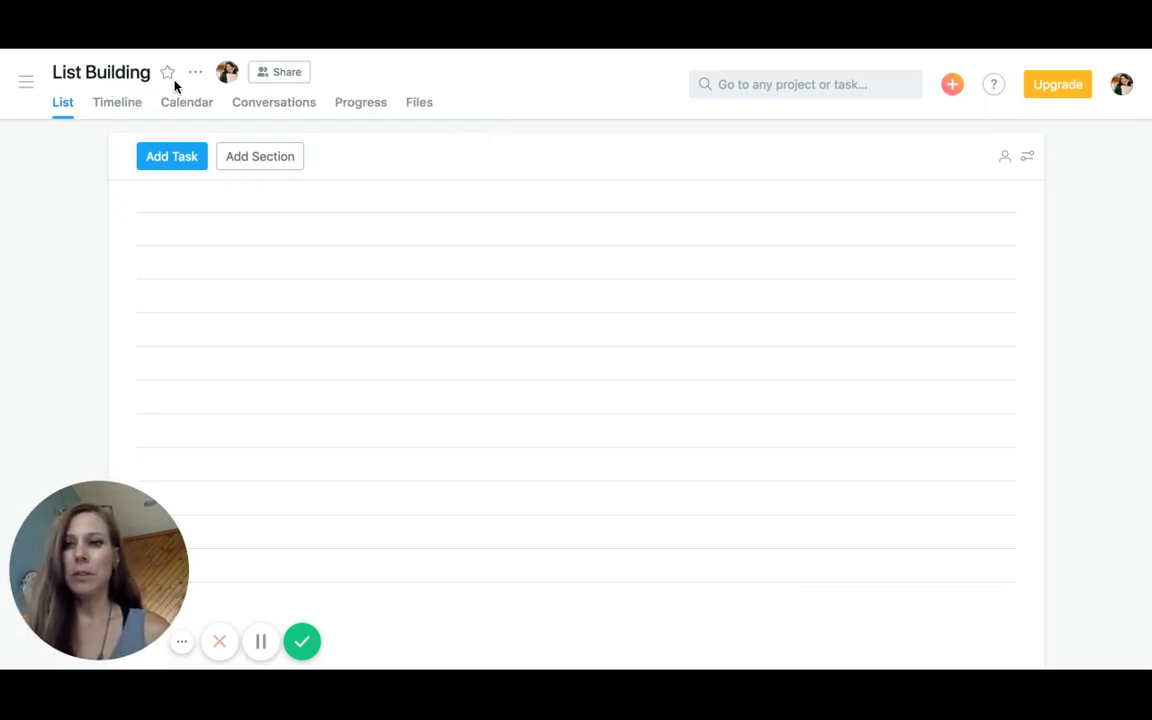
{"action": "left_click", "coordinate": [168, 76]}
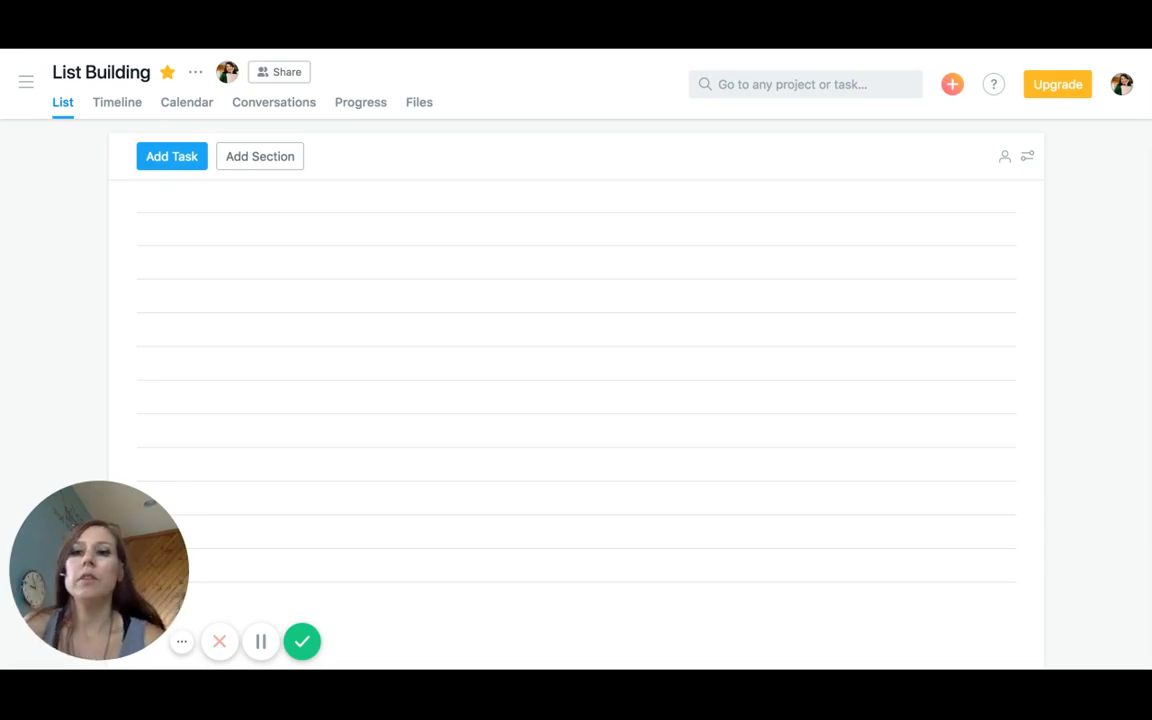
- Add a task named "Brainstorm Lead Magnet" to the List Building project
{"action": "left_click", "coordinate": [182, 163]}
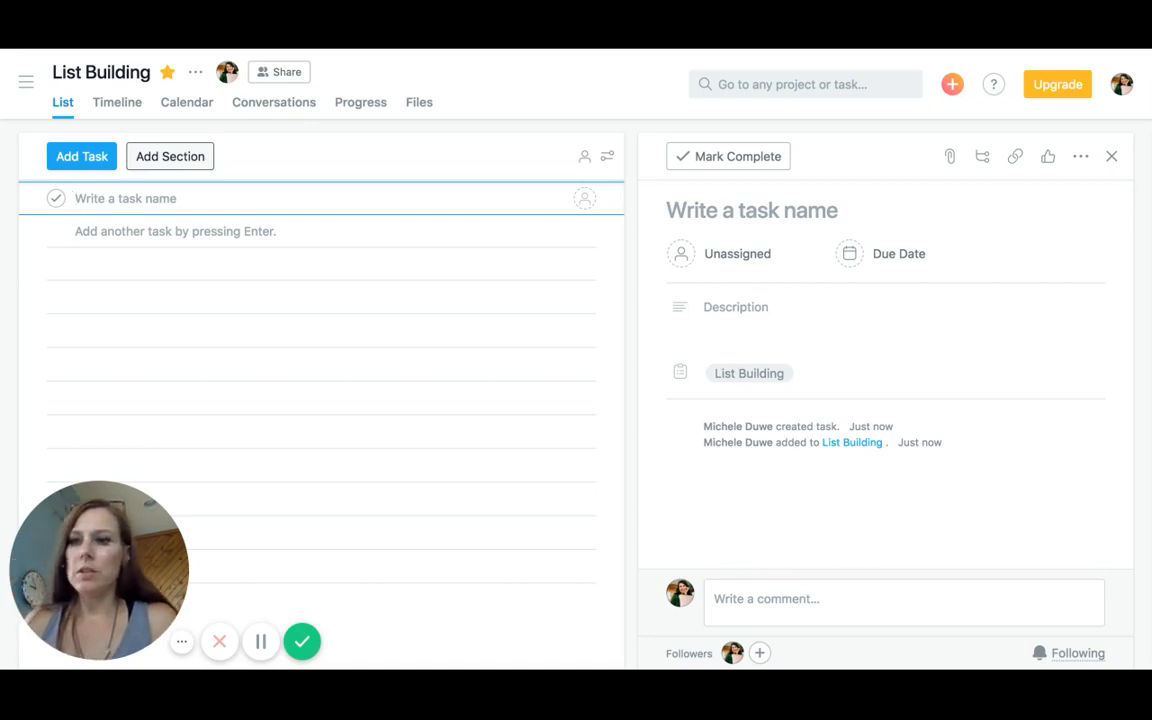
{"action": "type", "text": "Bra"}
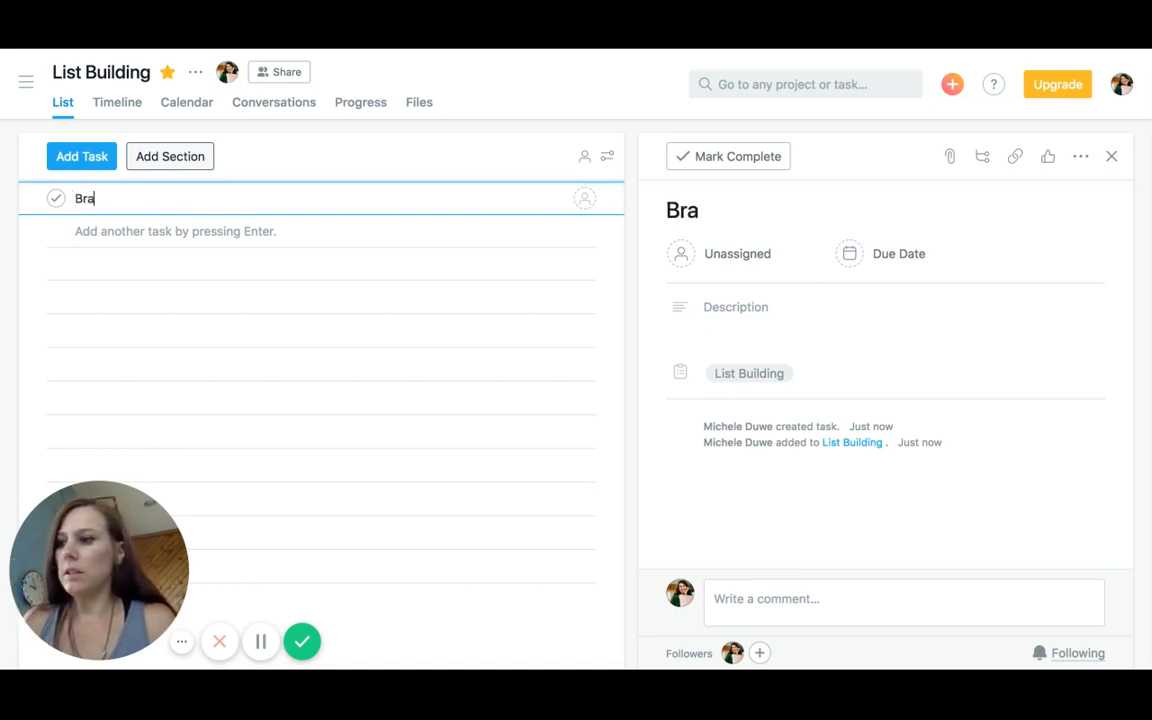
{"action": "type", "text": "inst"}
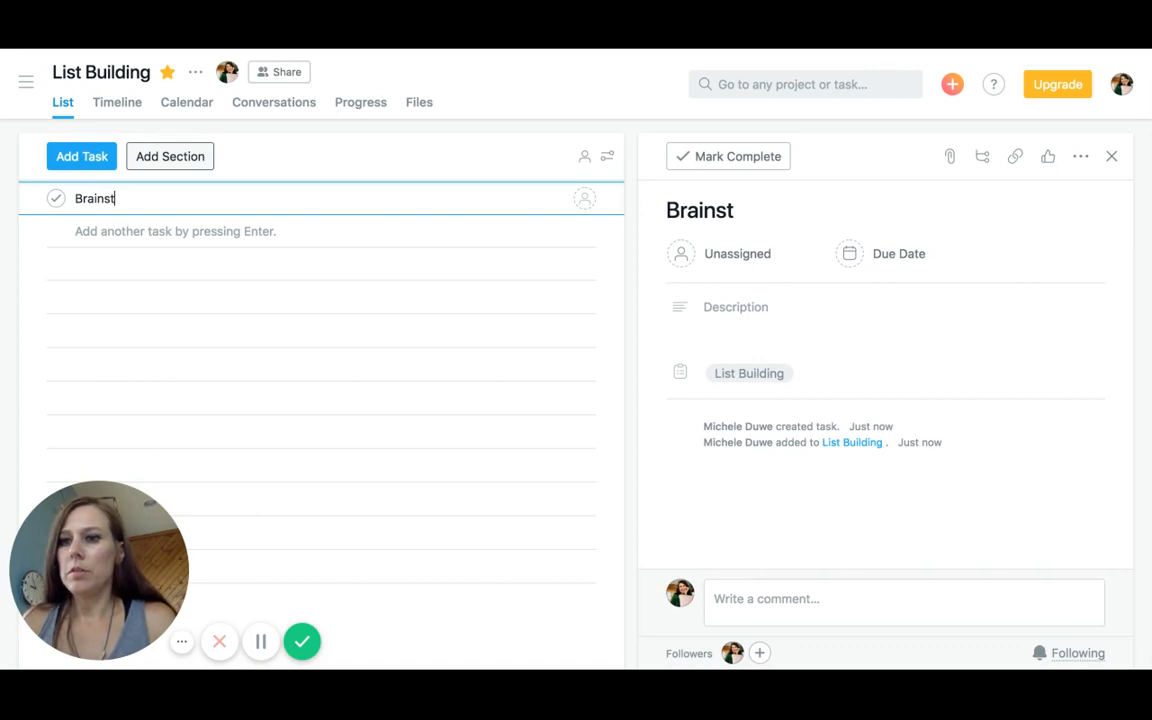
{"action": "type", "text": "or"}
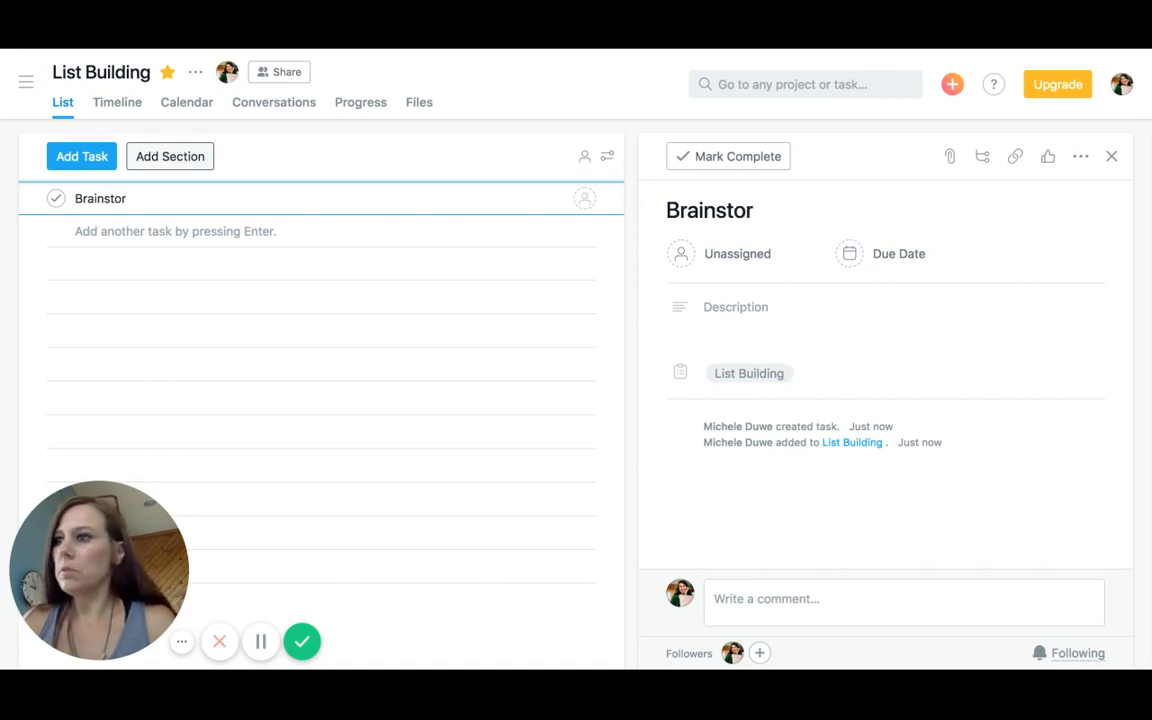
{"action": "type", "text": "m Lead "}
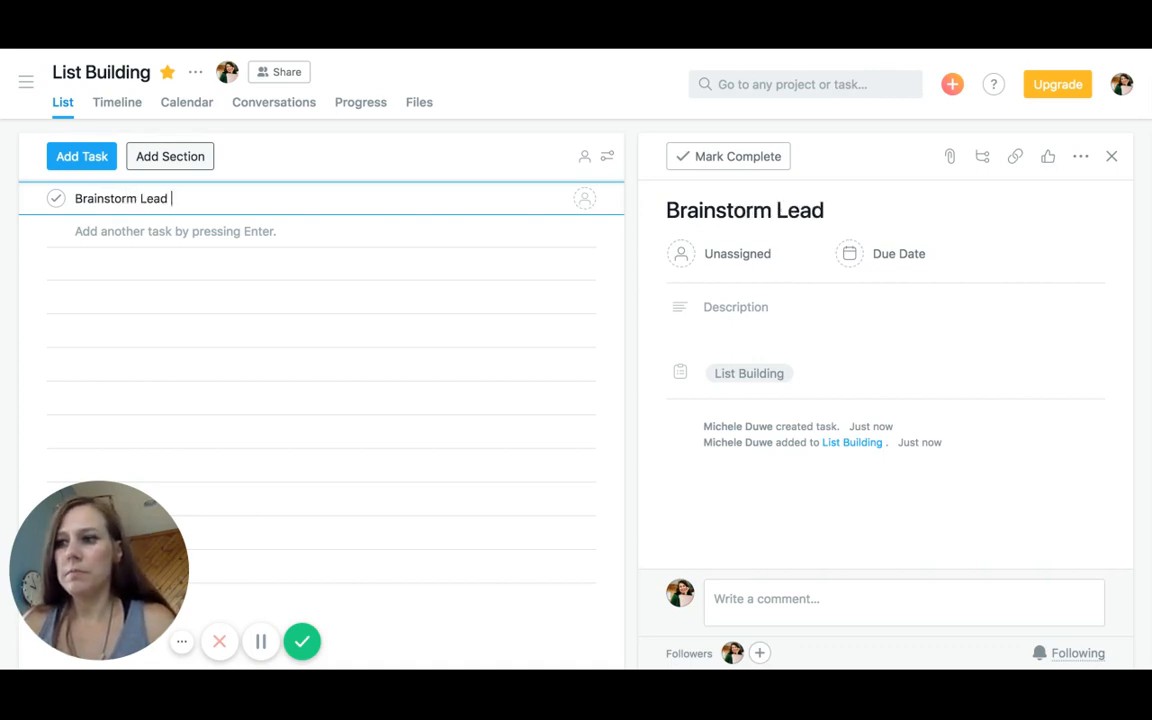
{"action": "type", "text": "Mag"}
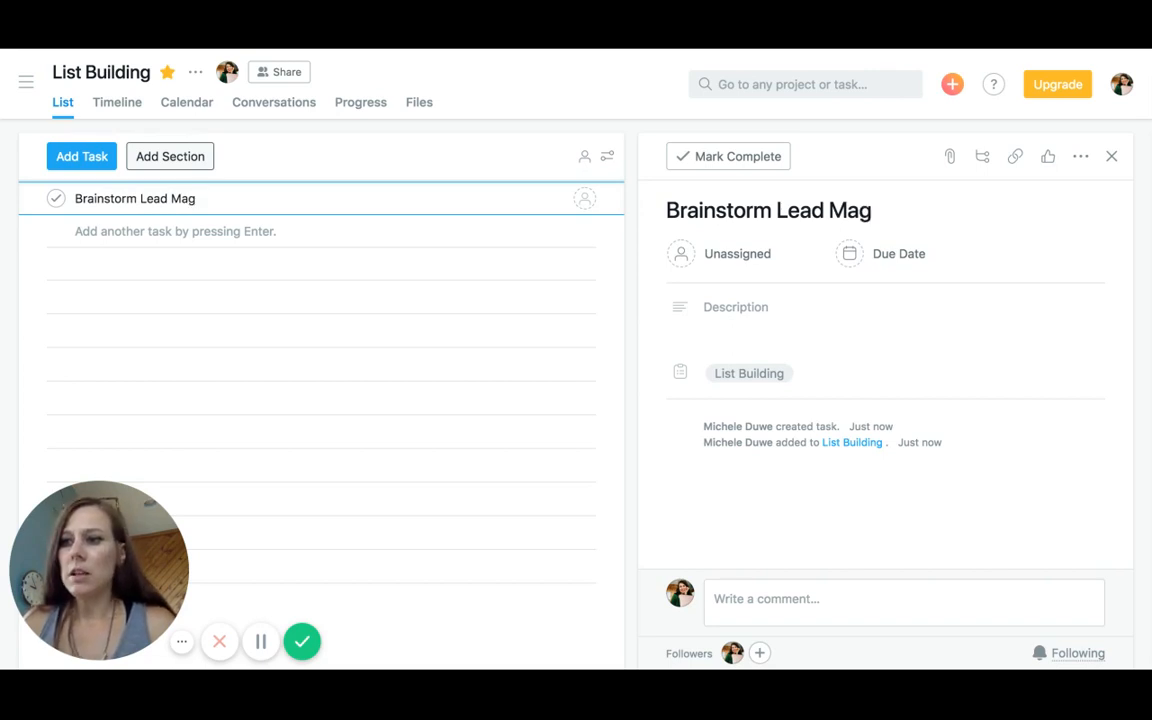
{"action": "type", "text": "ne"}
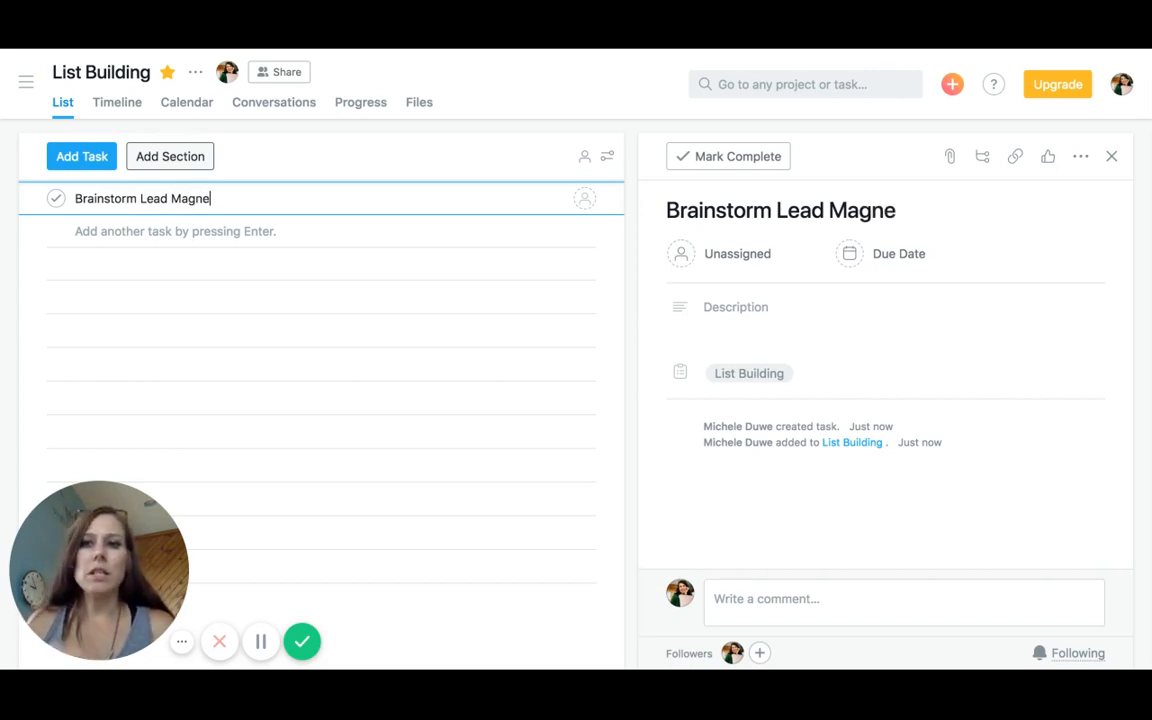
{"action": "type", "text": "t"}
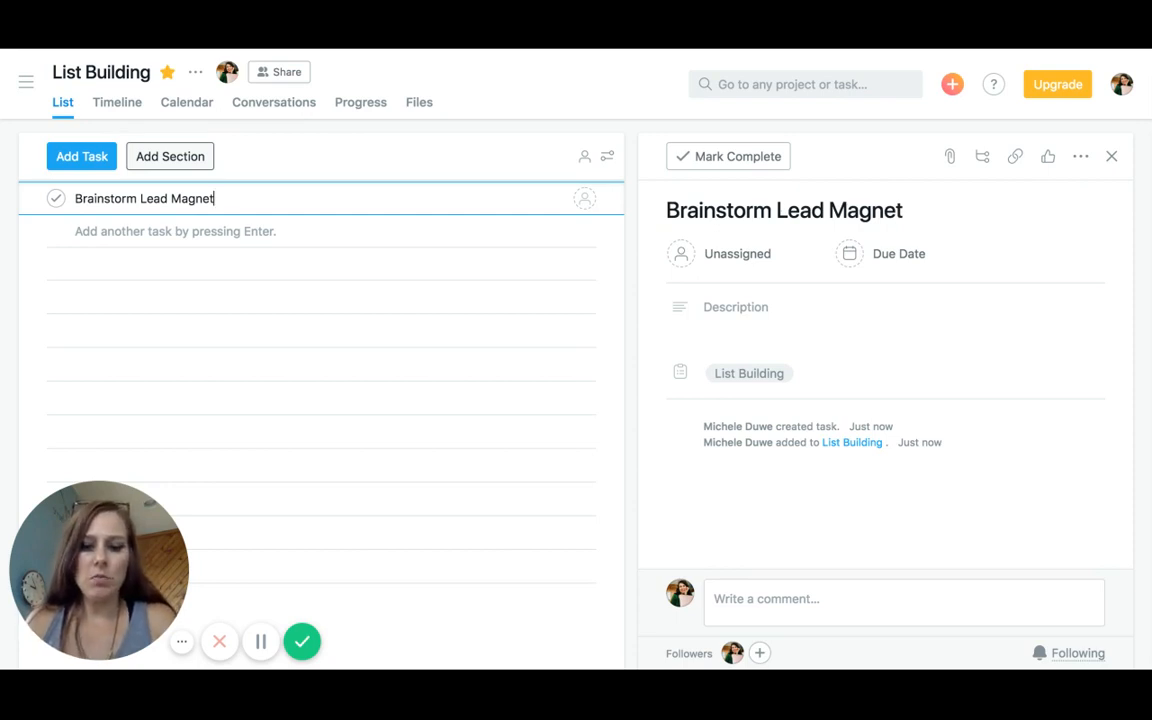
{"action": "type", "text": "t"}
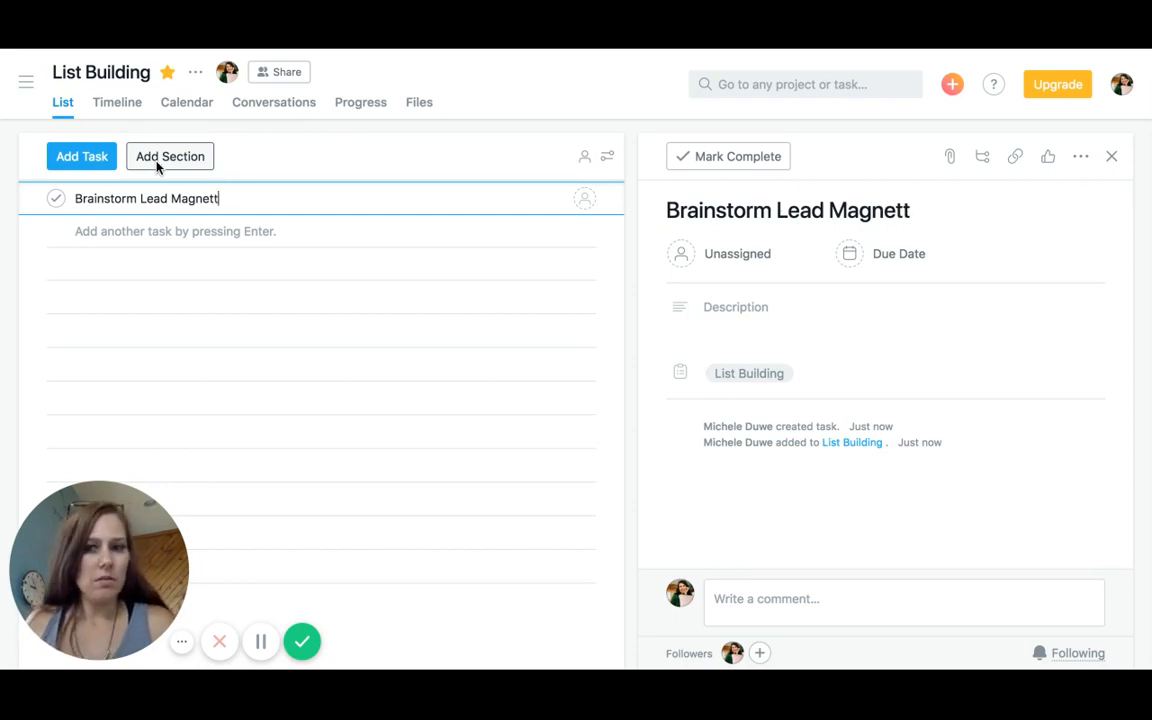
{"action": "key", "text": "BackSpace"}
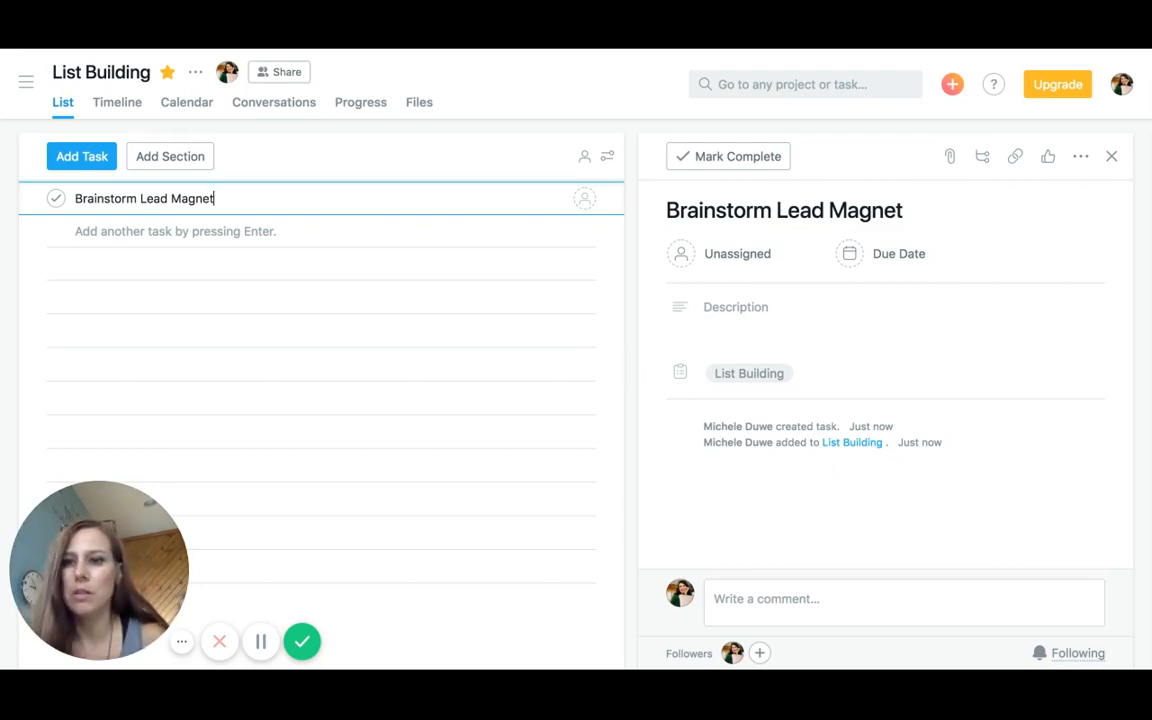
- Add a second task named "Design a lead magnet" below the Brainstorm Lead Magnet task
{"action": "key", "text": "Return"}
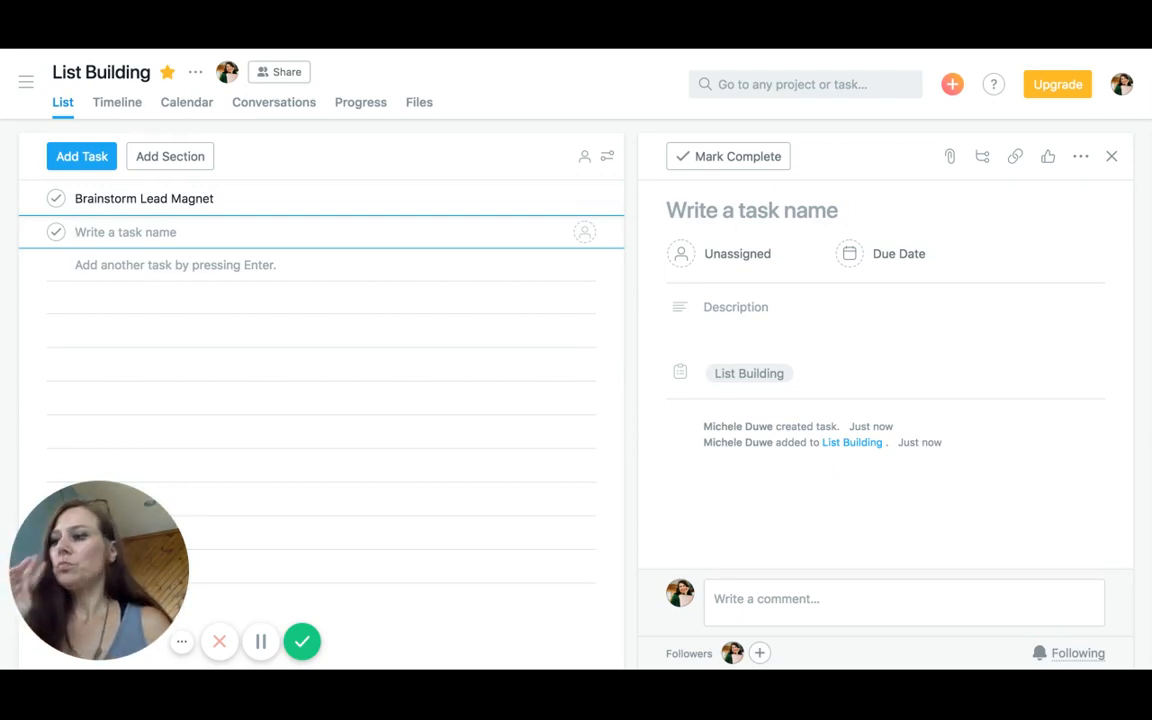
{"action": "type", "text": "De"}
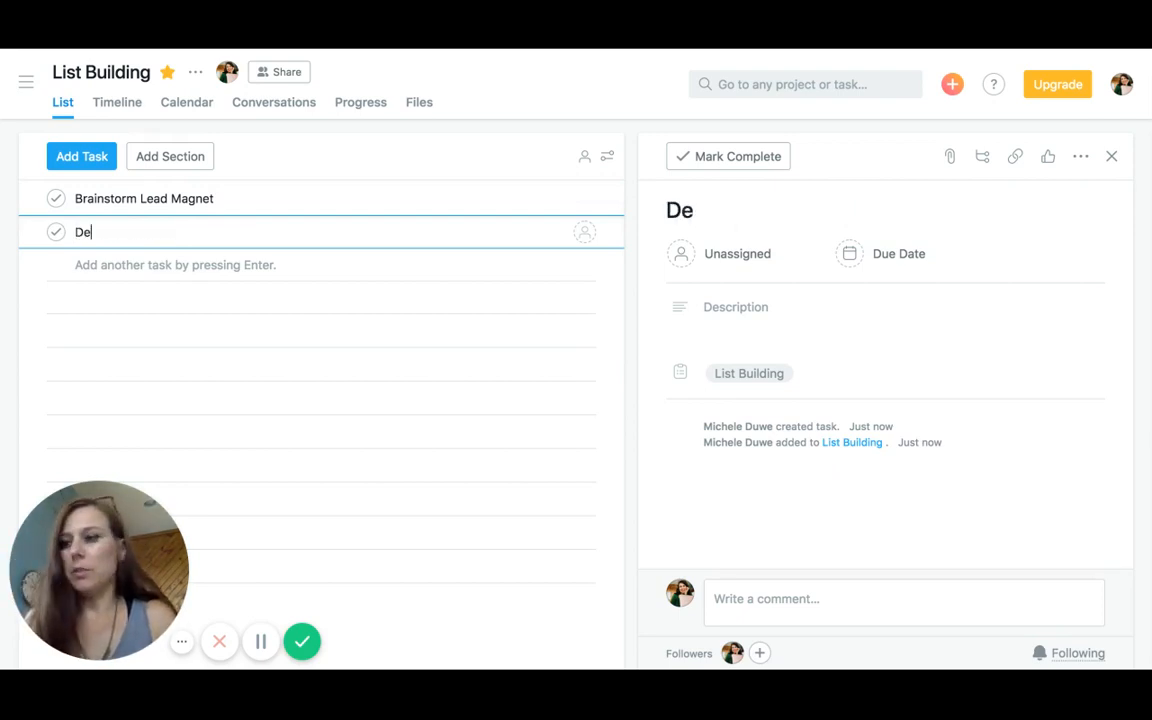
{"action": "type", "text": "sign a "}
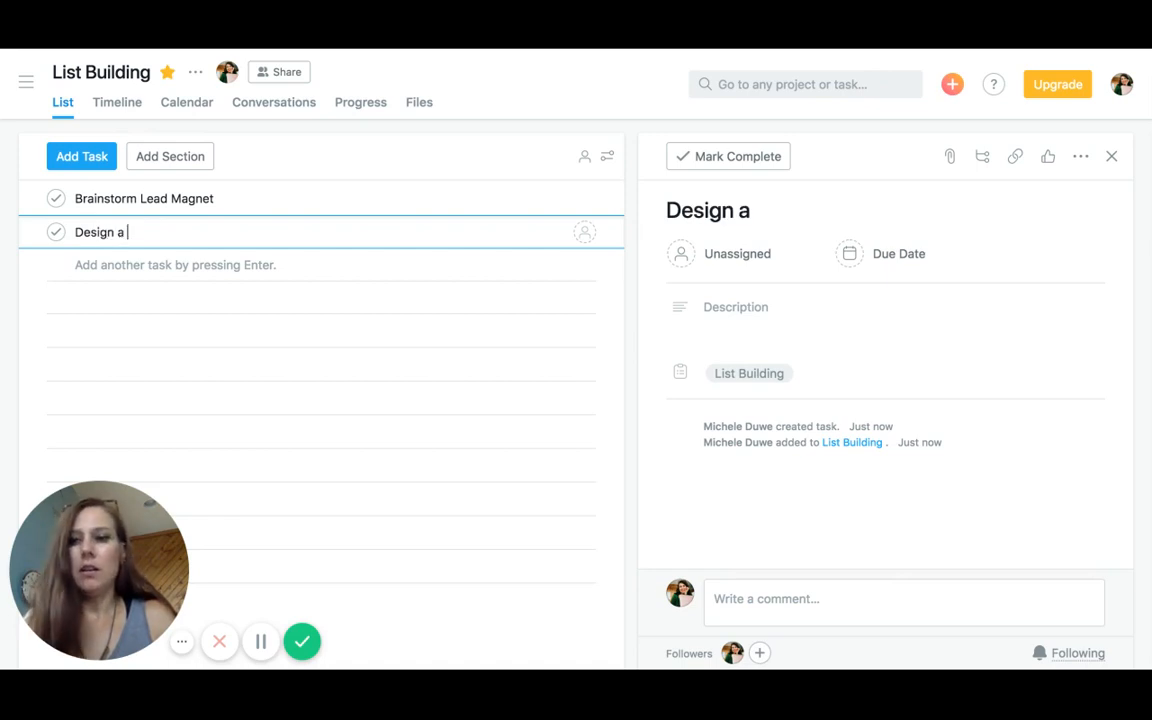
{"action": "type", "text": "le"}
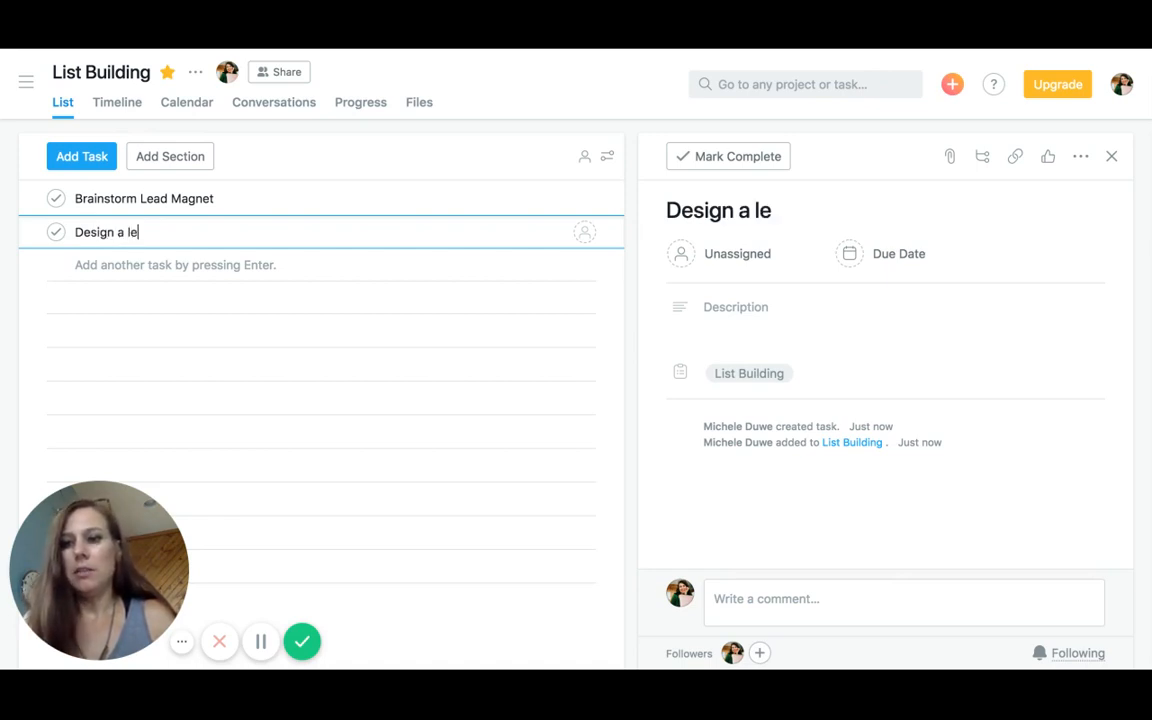
{"action": "type", "text": "ad"}
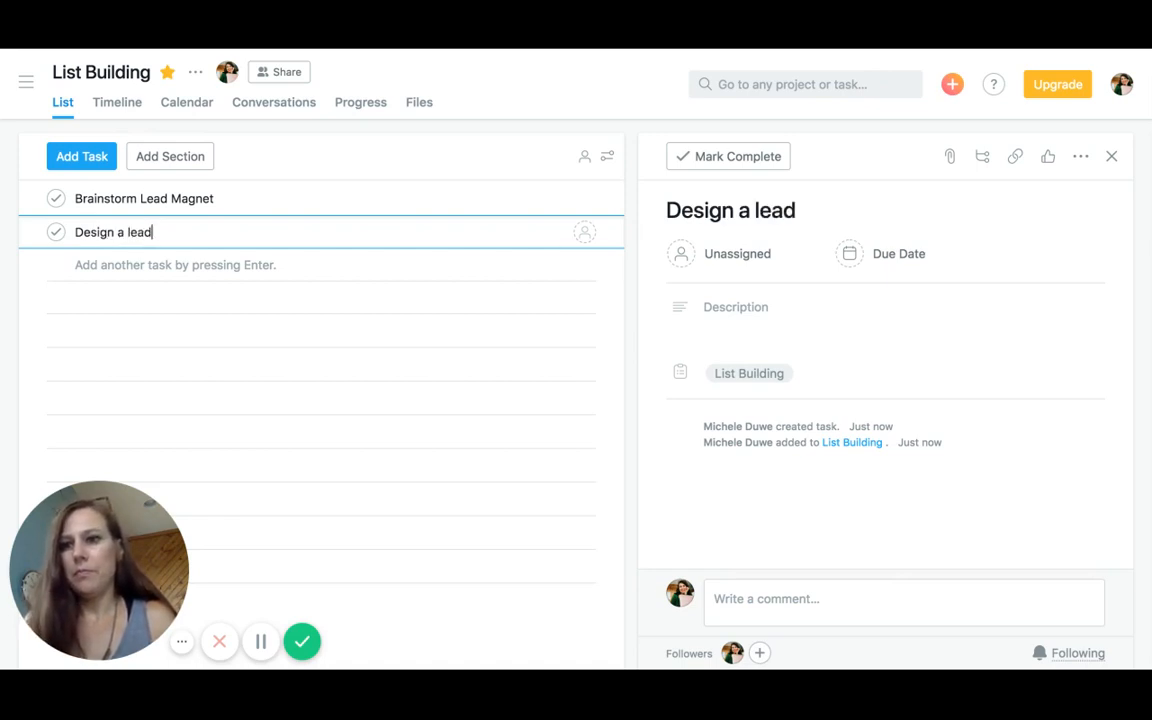
{"action": "type", "text": " magne"}
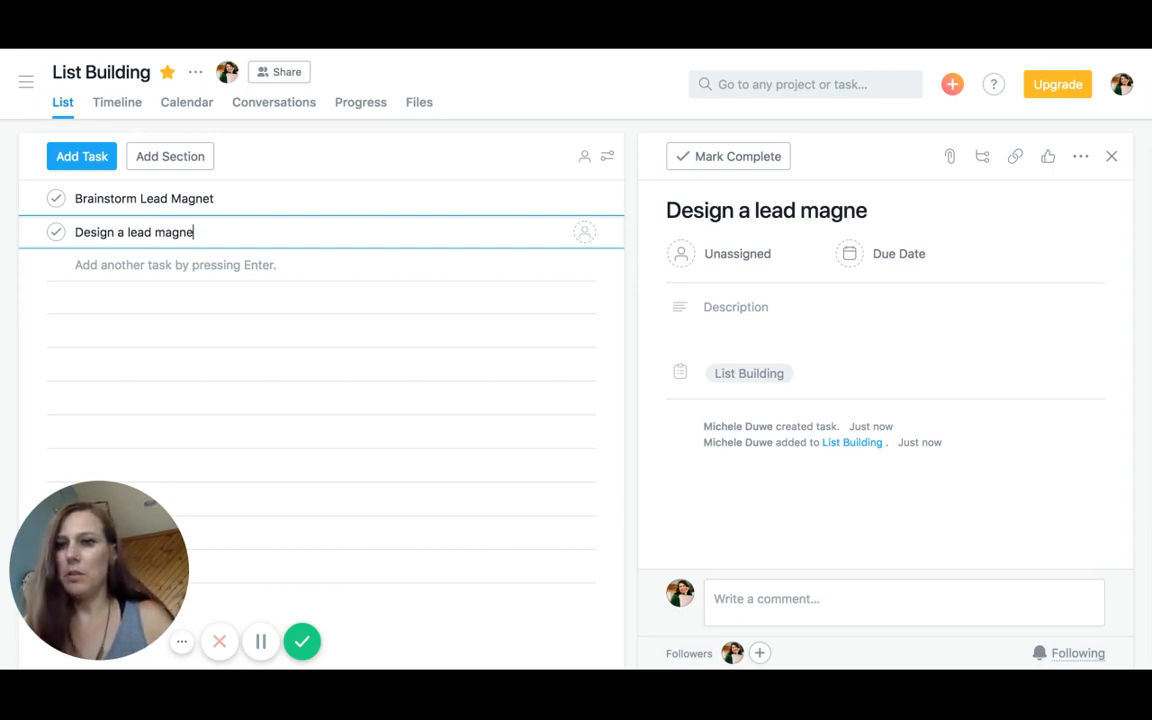
{"action": "type", "text": "t"}
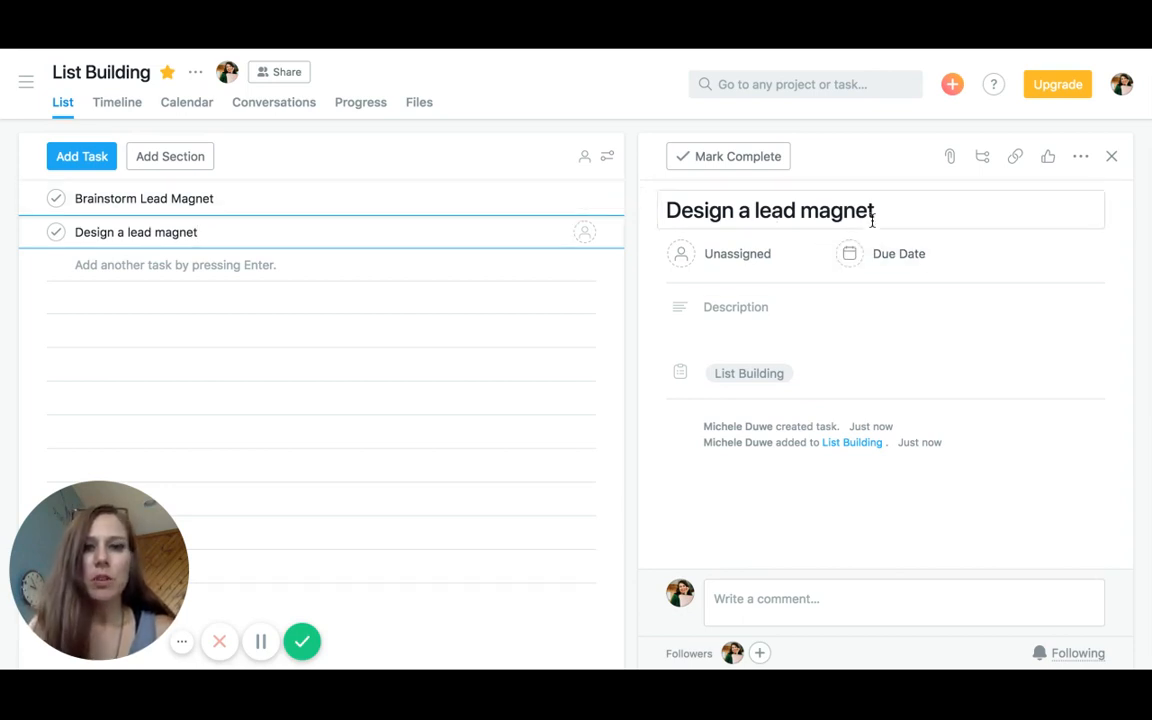
- Add a subtask named "Create a wireframe" to the Design a lead magnet task
{"action": "left_click", "coordinate": [984, 160]}
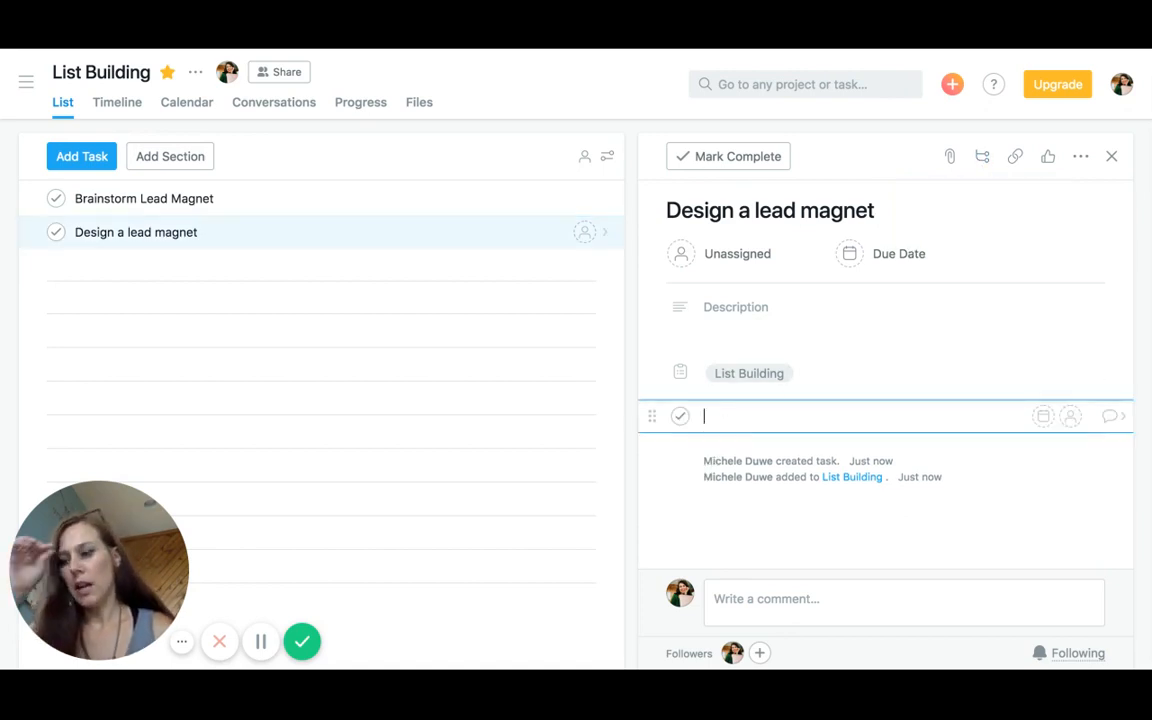
{"action": "type", "text": "Create"}
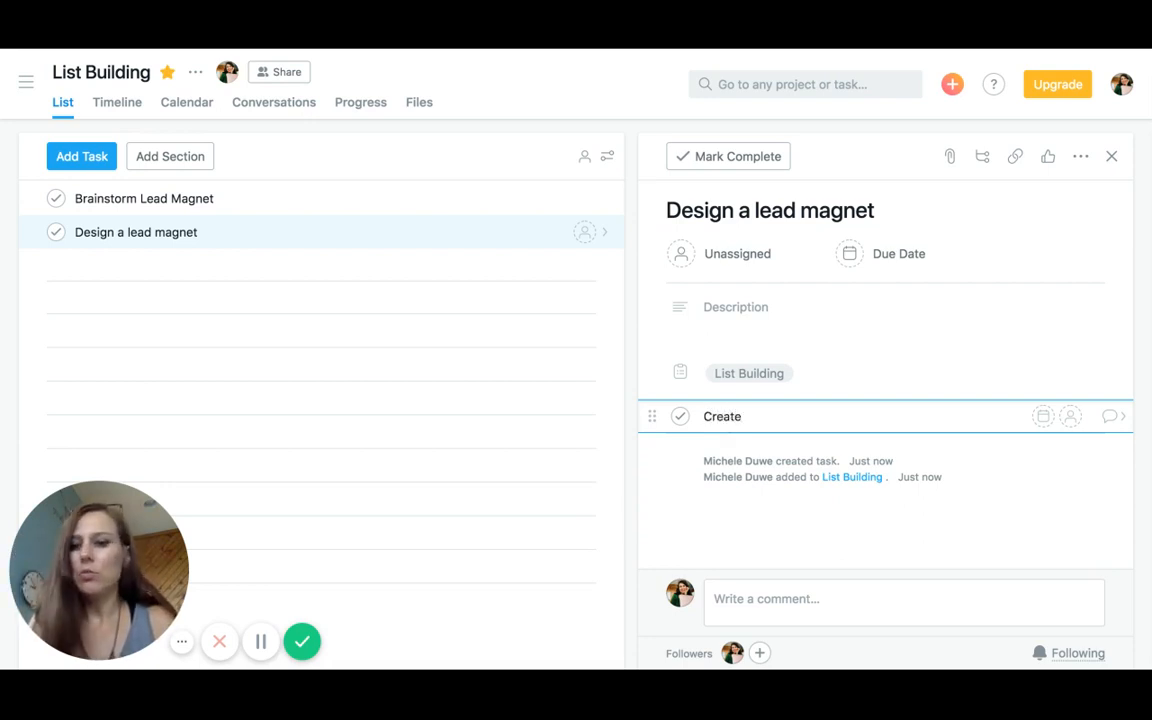
{"action": "type", "text": " a"}
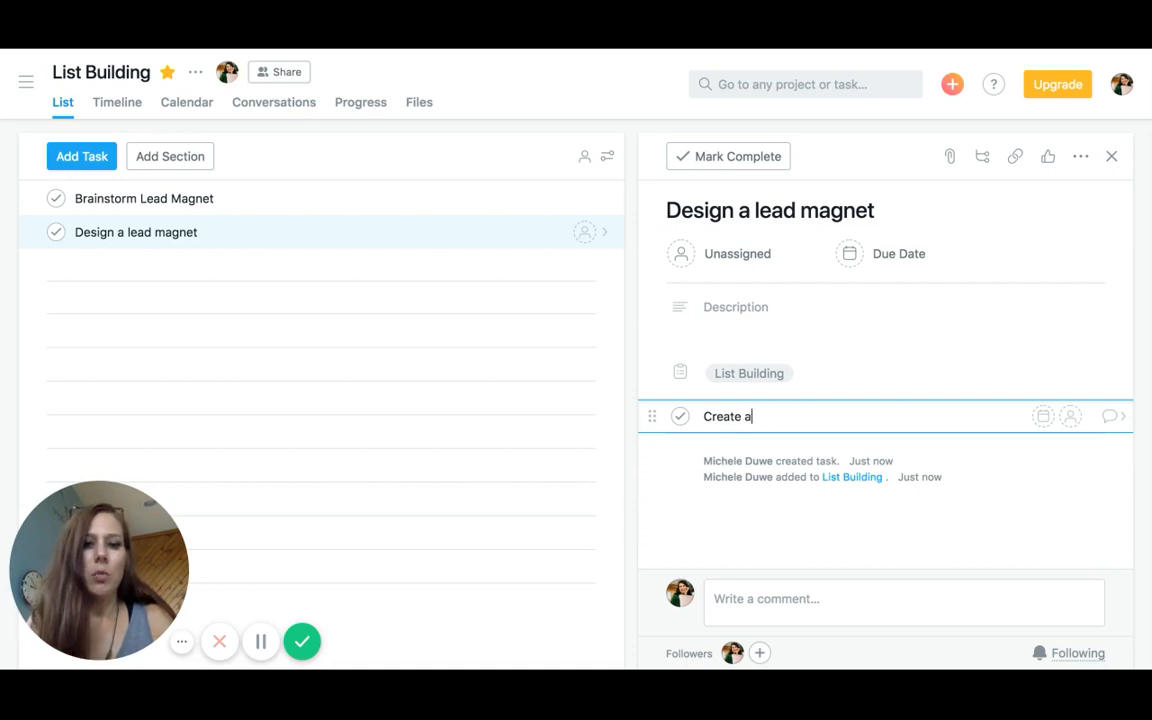
{"action": "type", "text": " wire"}
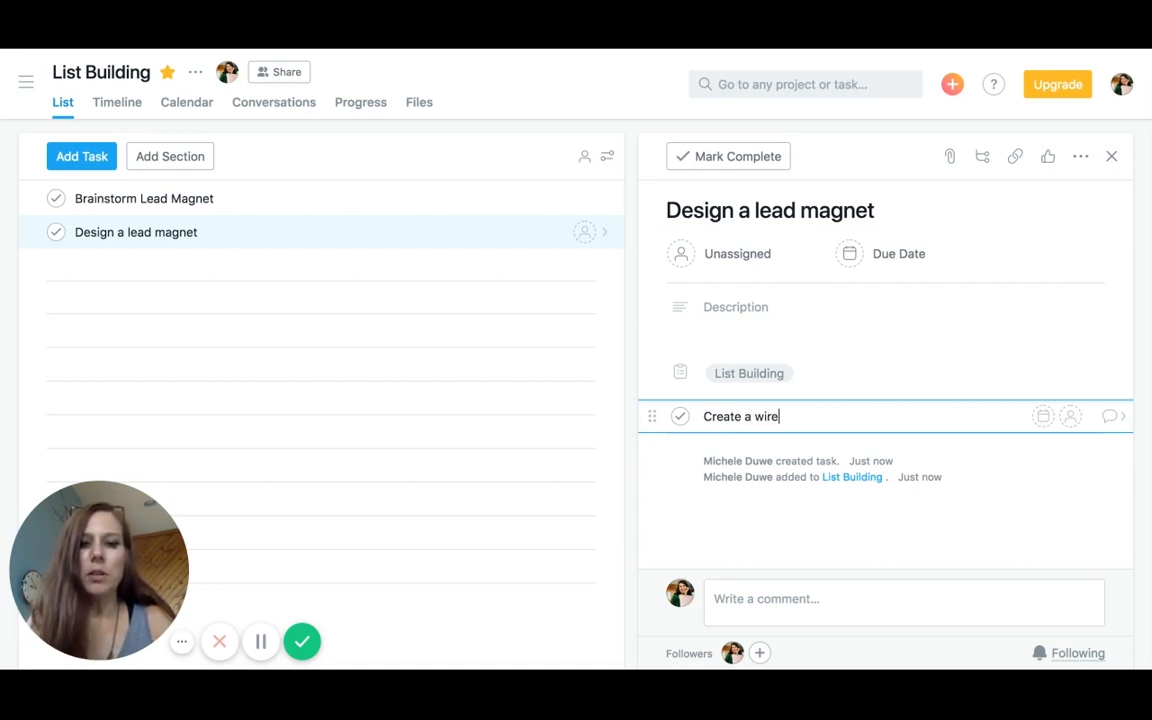
{"action": "type", "text": "frame"}
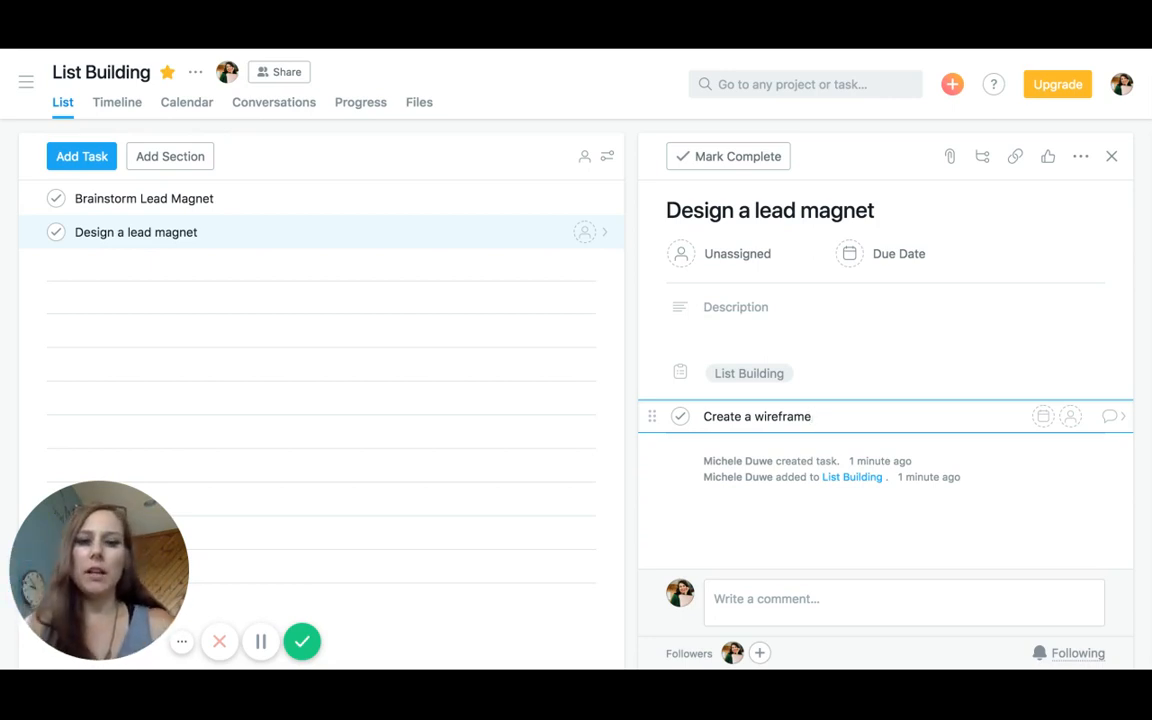
- Add a subtask named "Design via Canva, Word or Pages" below the Create a wireframe subtask
{"action": "key", "text": "Return"}
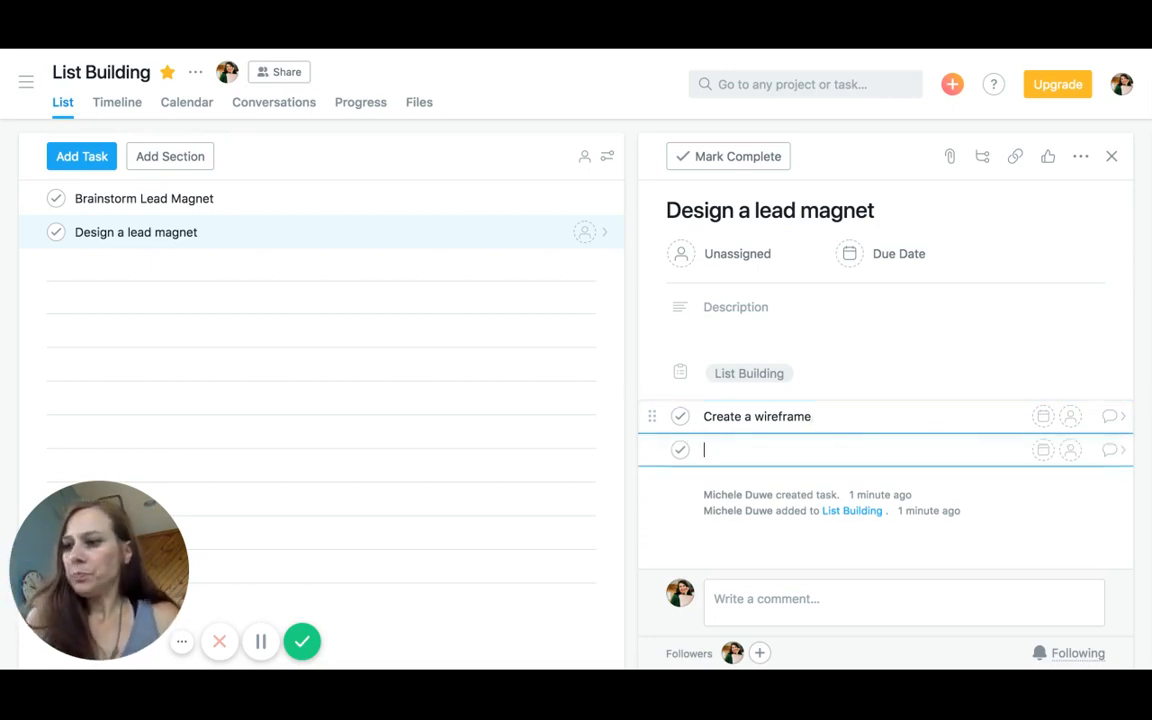
{"action": "type", "text": "d"}
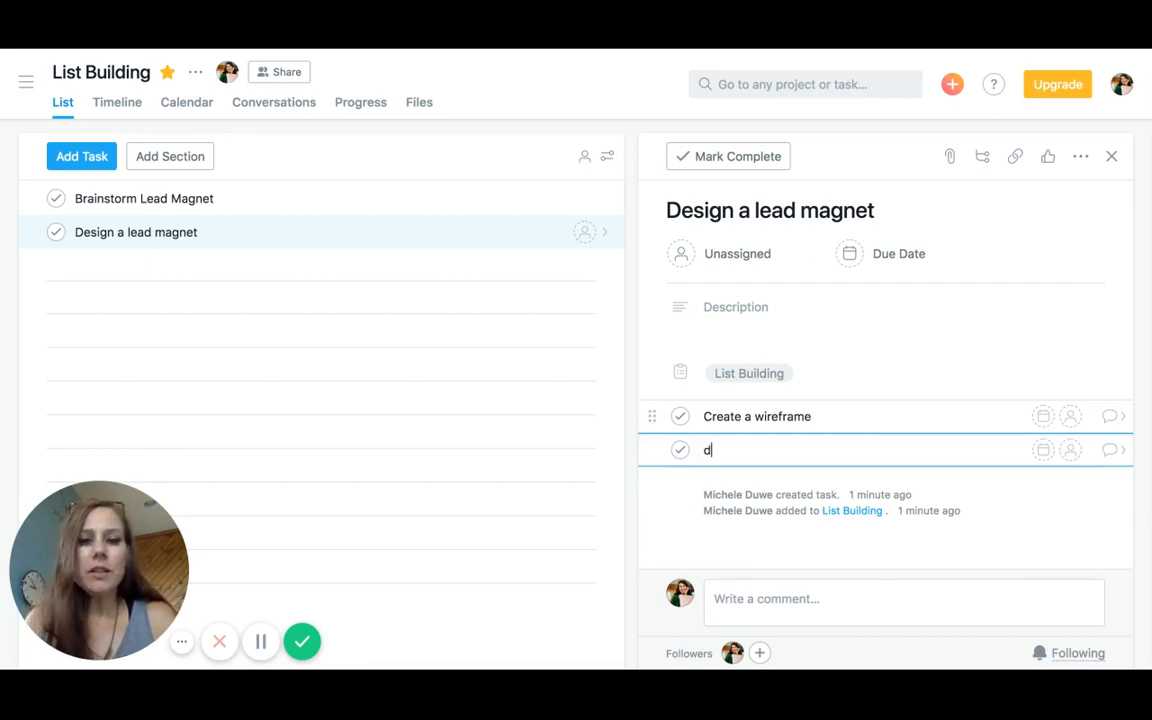
{"action": "key", "text": "BackSpace"}
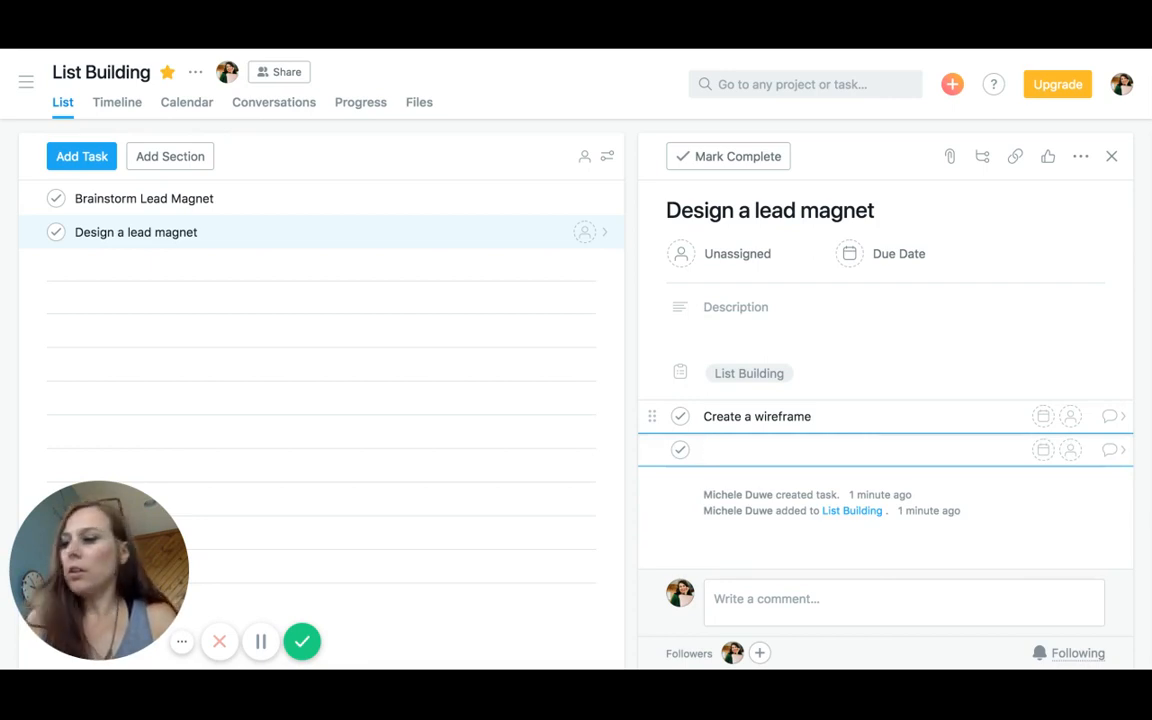
{"action": "type", "text": "De"}
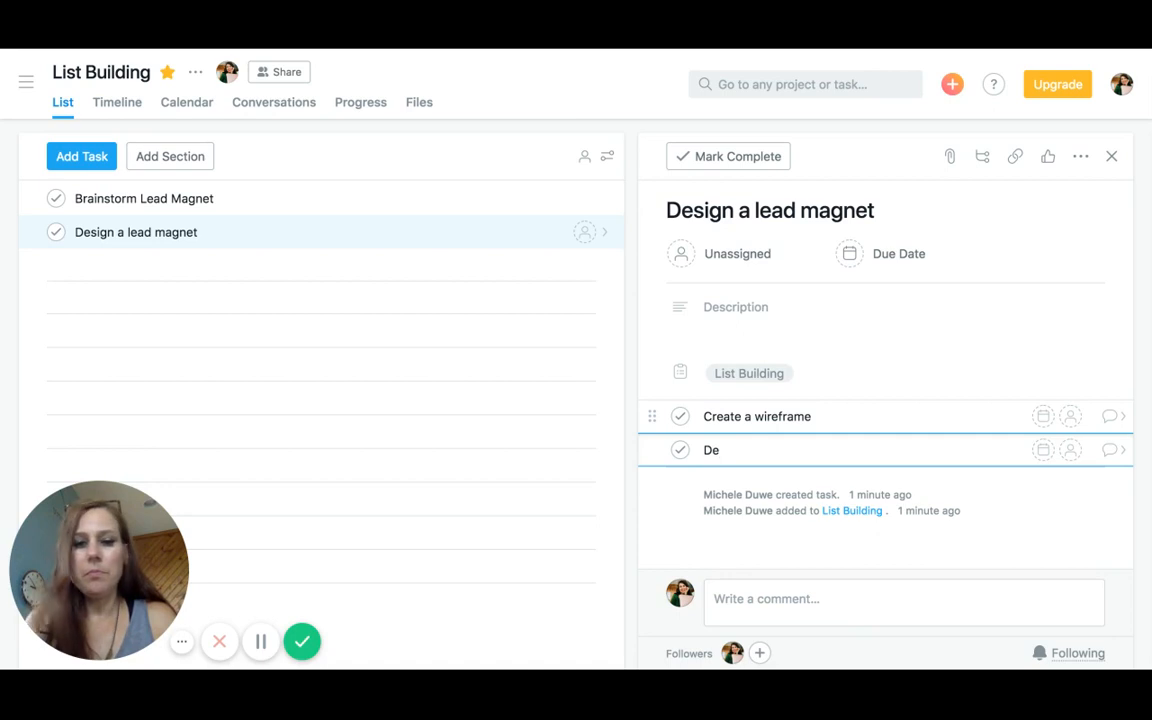
{"action": "type", "text": "sign"}
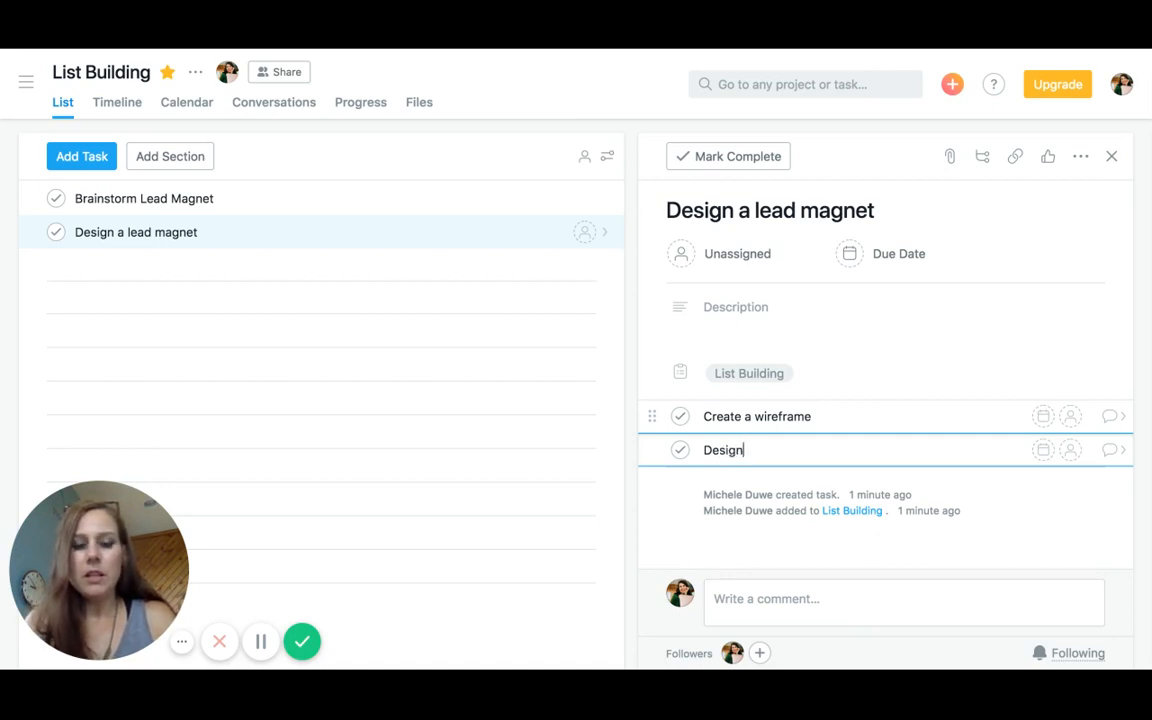
{"action": "type", "text": " via "}
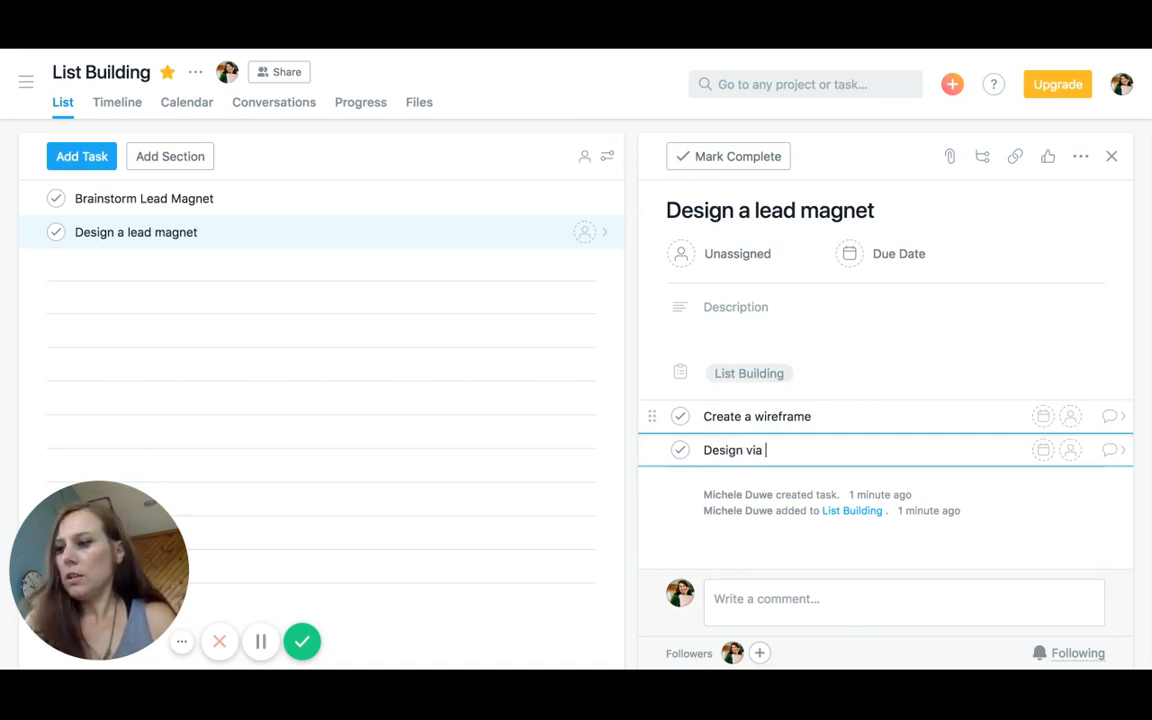
{"action": "type", "text": "Canva"}
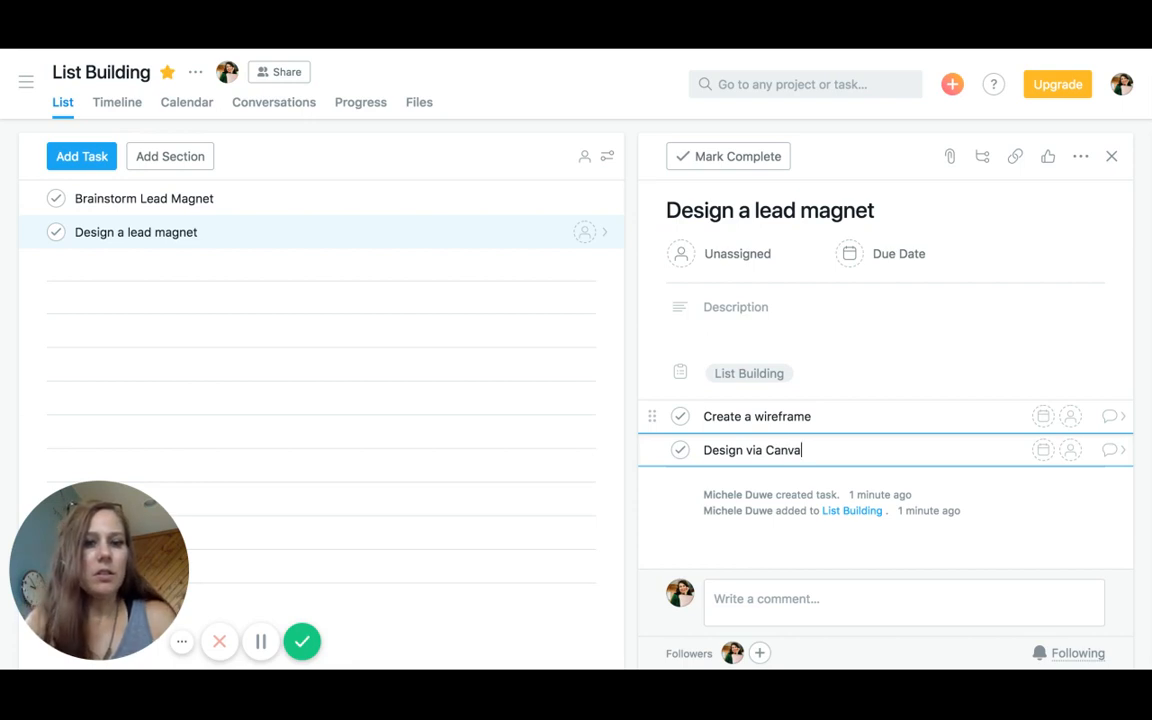
{"action": "type", "text": ", Wro"}
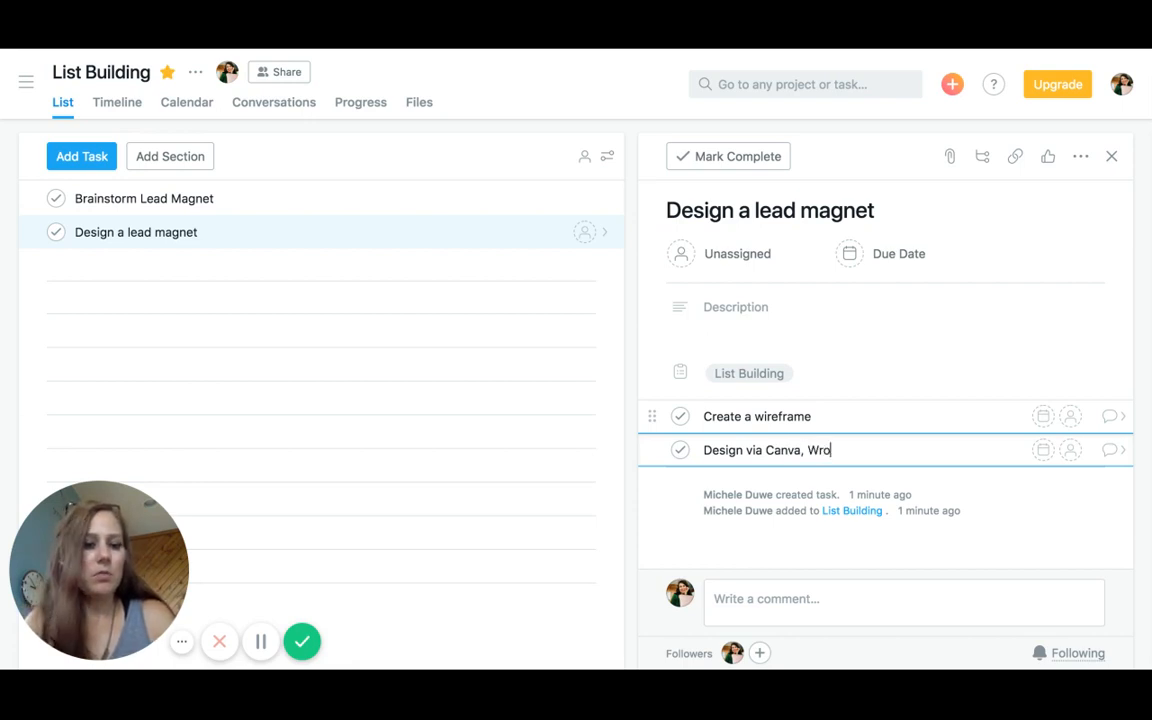
{"action": "key", "text": "BackSpace"}
{"action": "key", "text": "BackSpace"}
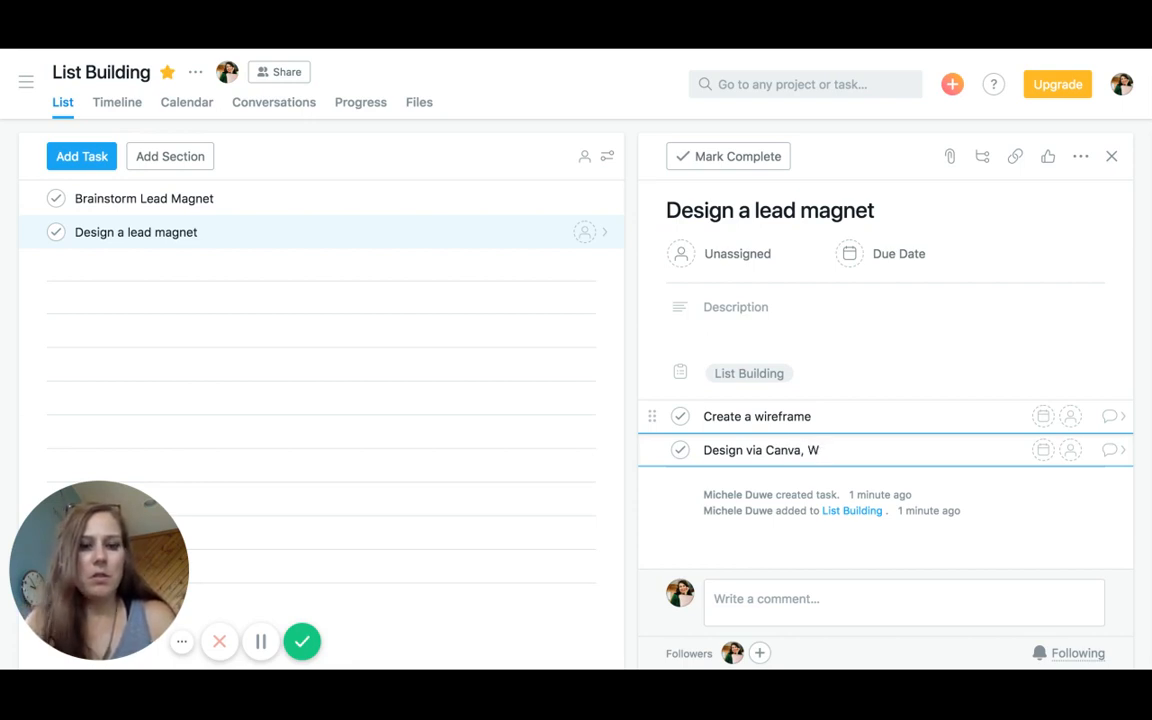
{"action": "type", "text": "ord or "}
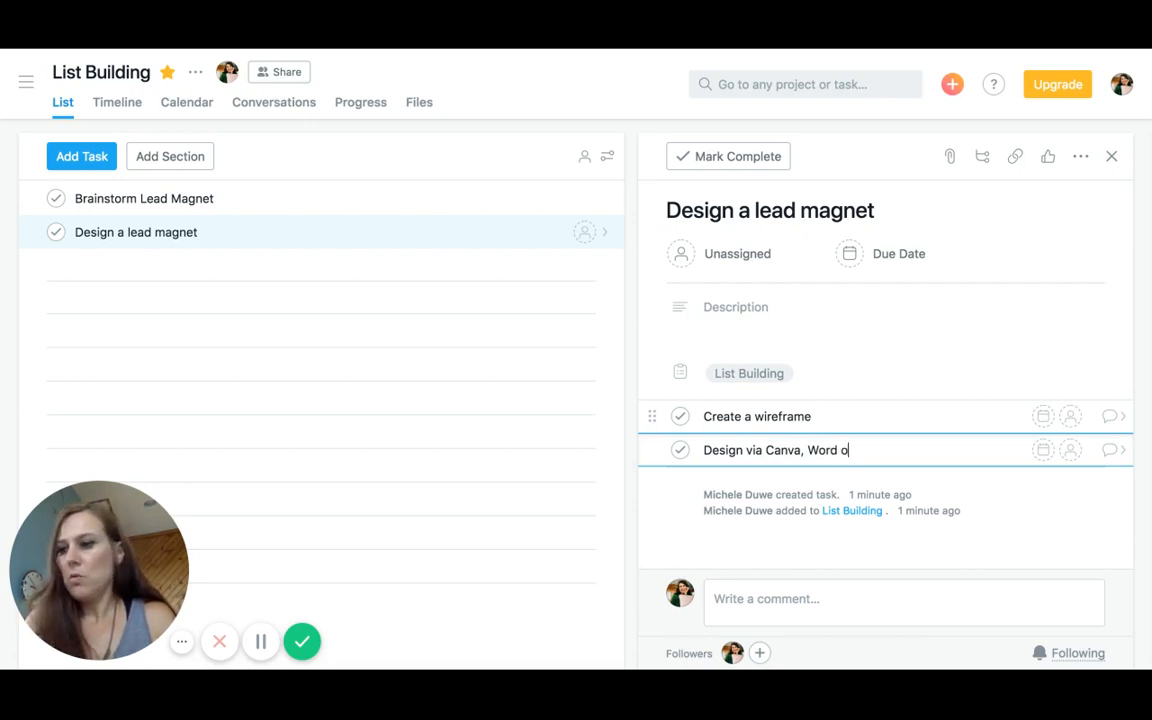
{"action": "type", "text": "Pages"}
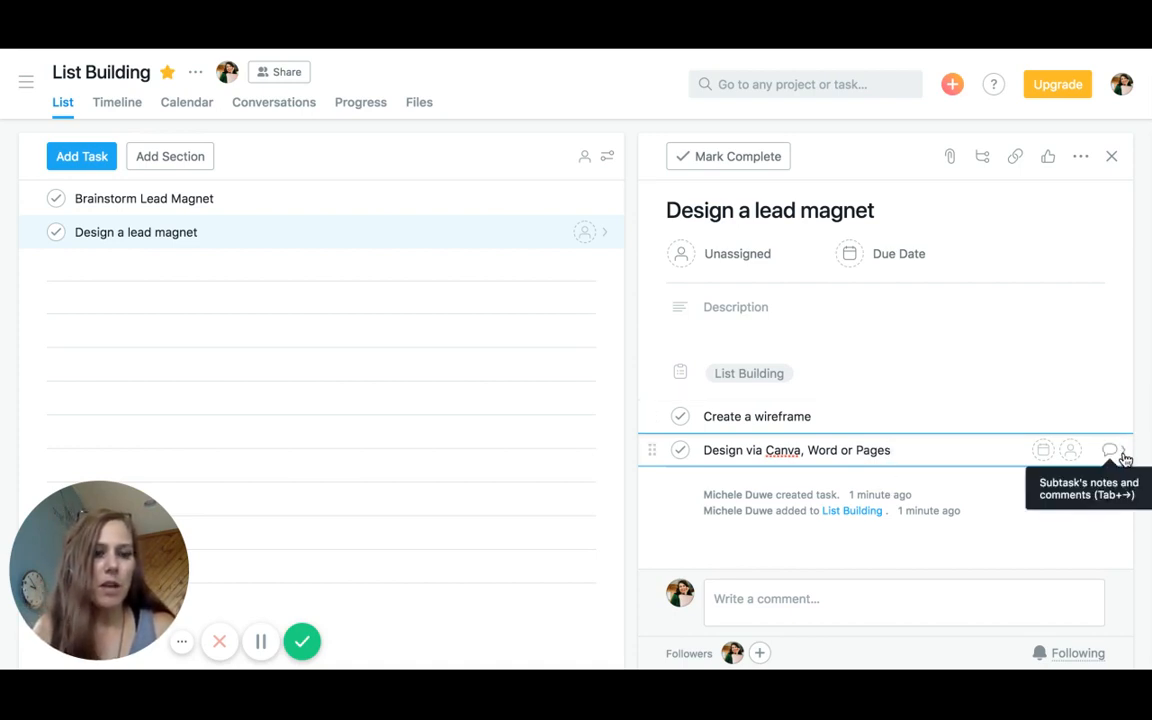
- View the notes and comments of the Design via Canva, Word or Pages subtask, and return to its parent task
{"action": "key", "text": "Escape"}
{"action": "key", "text": "Tab+Right"}
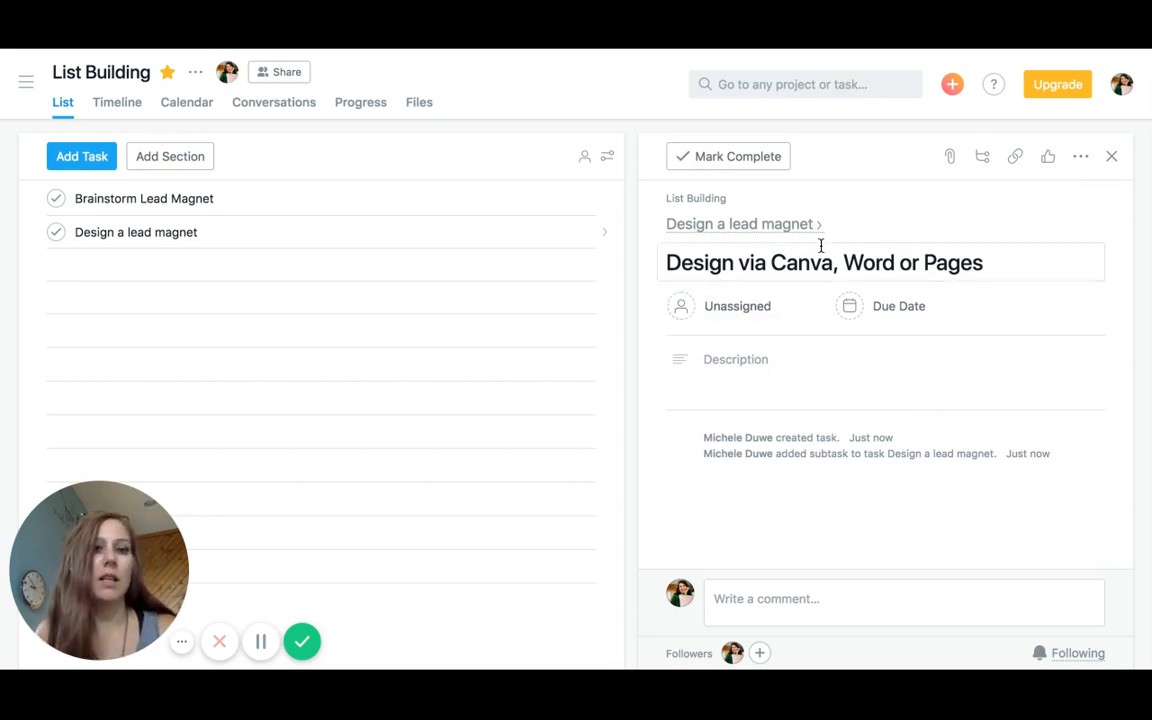
{"action": "left_click", "coordinate": [731, 225]}
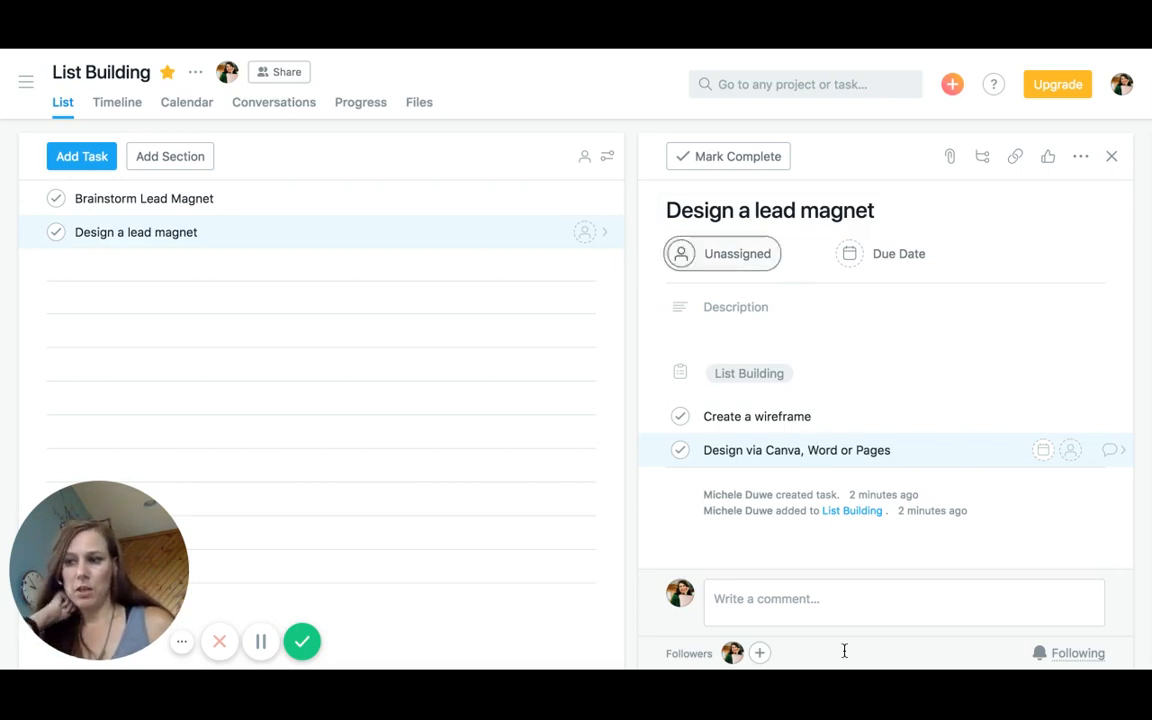
- Add a subtask named "Record A Video" below the Design via Canva, Word or Pages subtask
{"action": "left_click", "coordinate": [900, 454]}
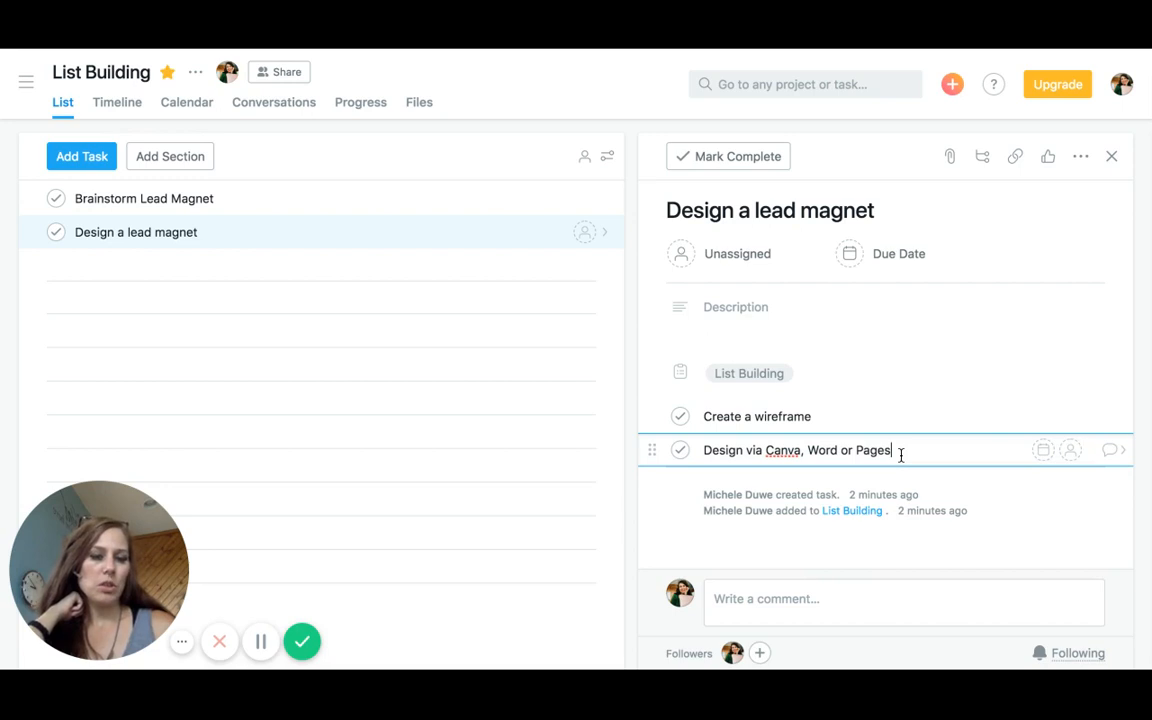
{"action": "key", "text": "Return"}
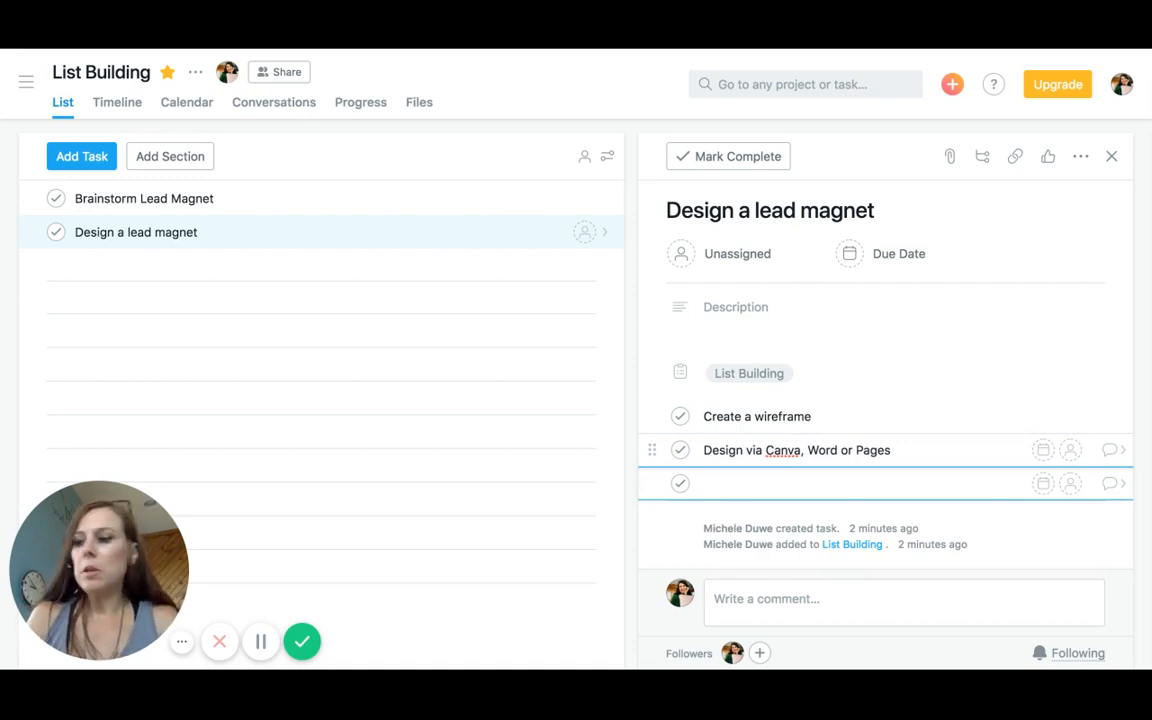
{"action": "type", "text": "Re"}
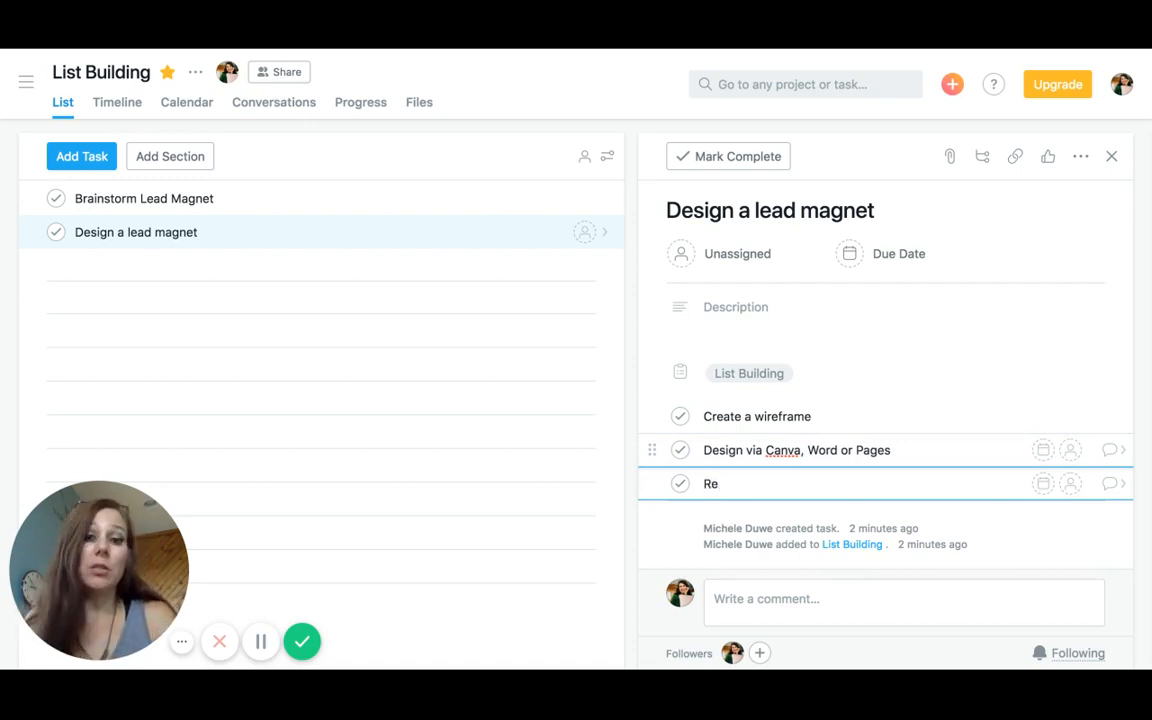
{"action": "type", "text": "cor"}
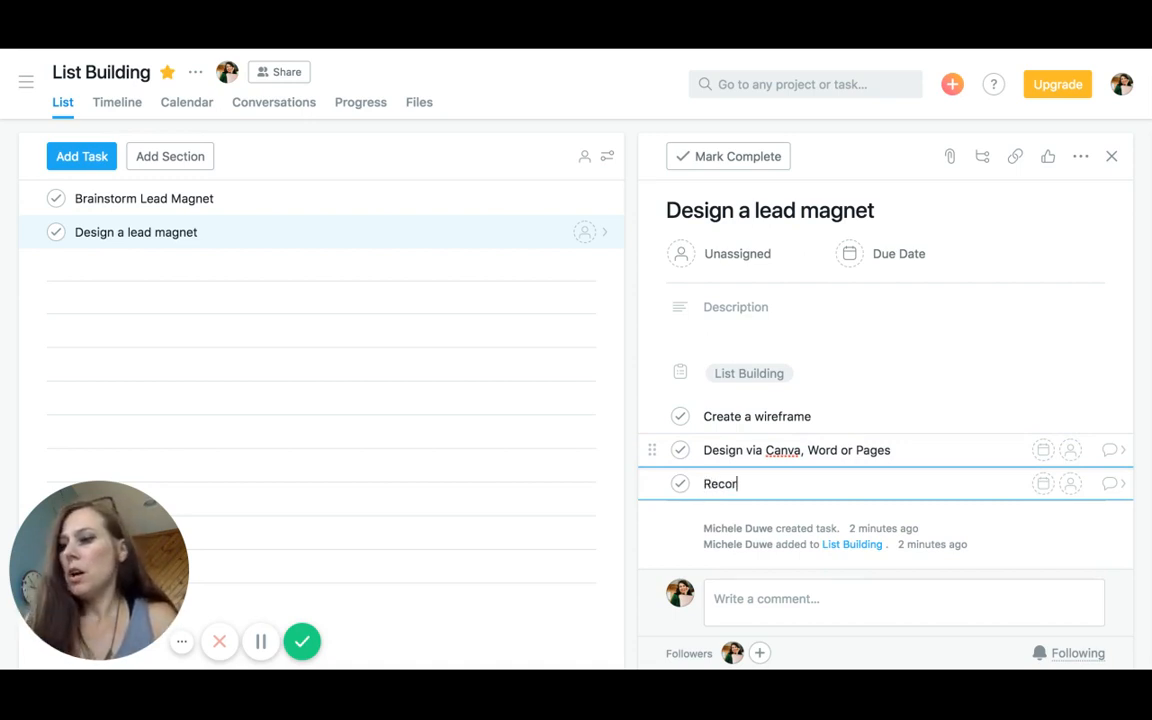
{"action": "type", "text": "ah a v"}
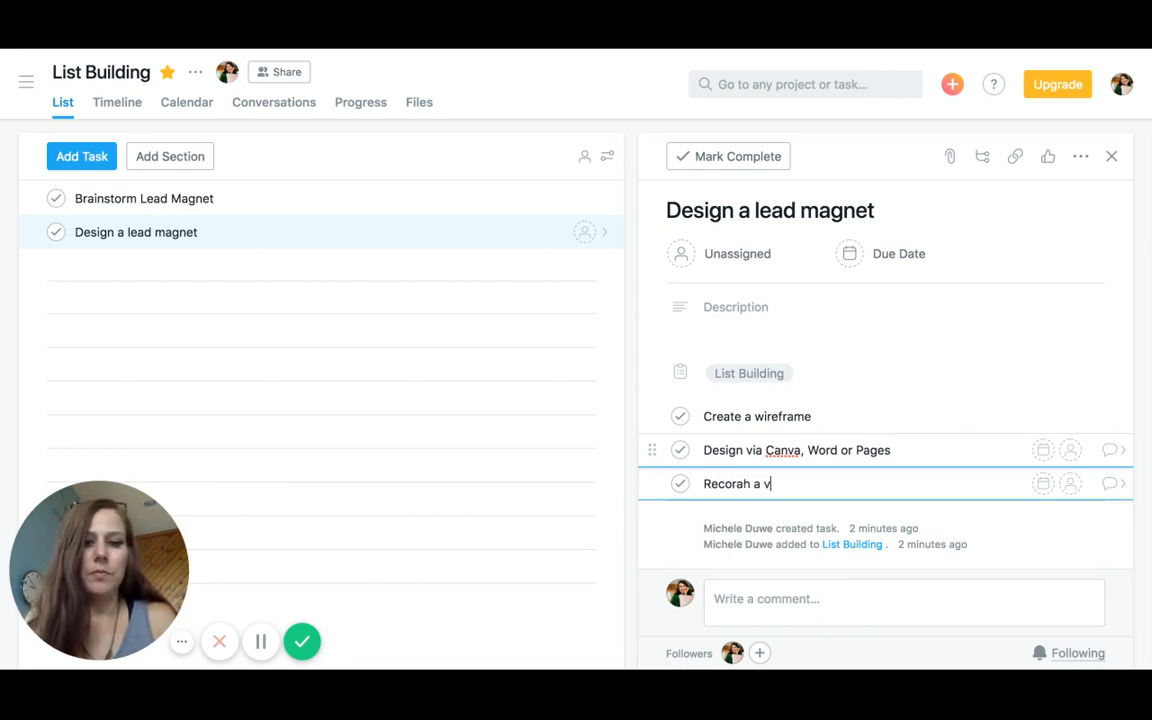
{"action": "key", "text": "BackSpace"}
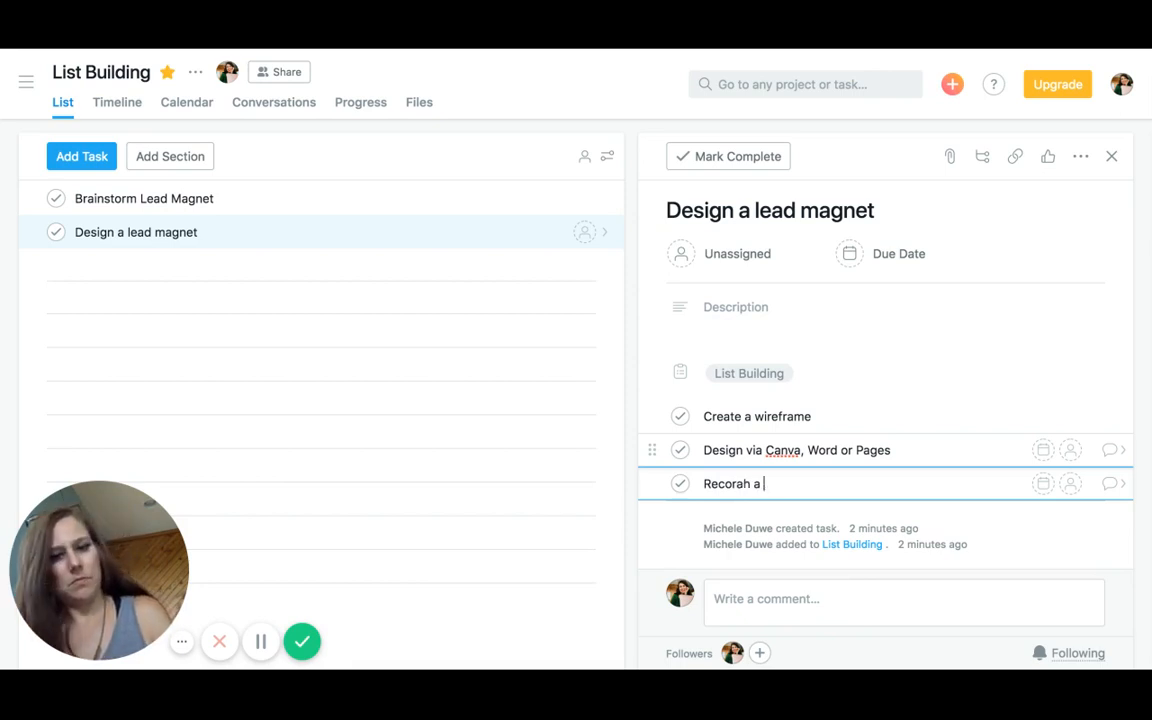
{"action": "key", "text": "BackSpace"}
{"action": "key", "text": "BackSpace"}
{"action": "key", "text": "BackSpace"}
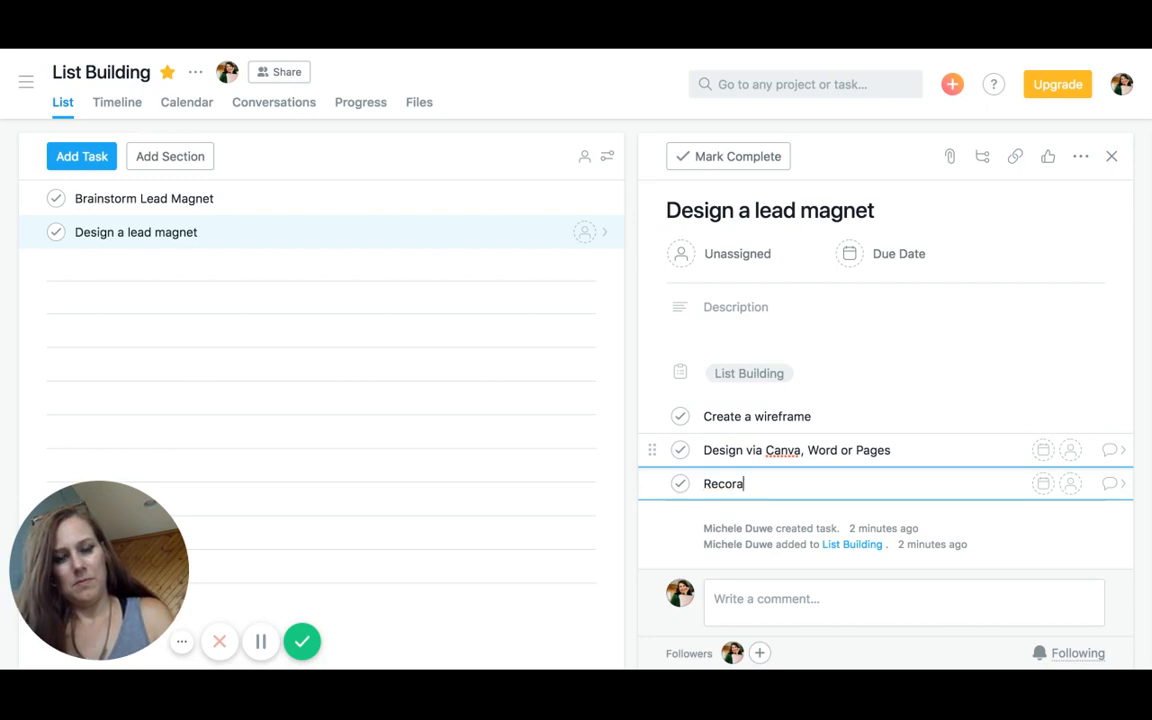
{"action": "key", "text": "BackSpace"}
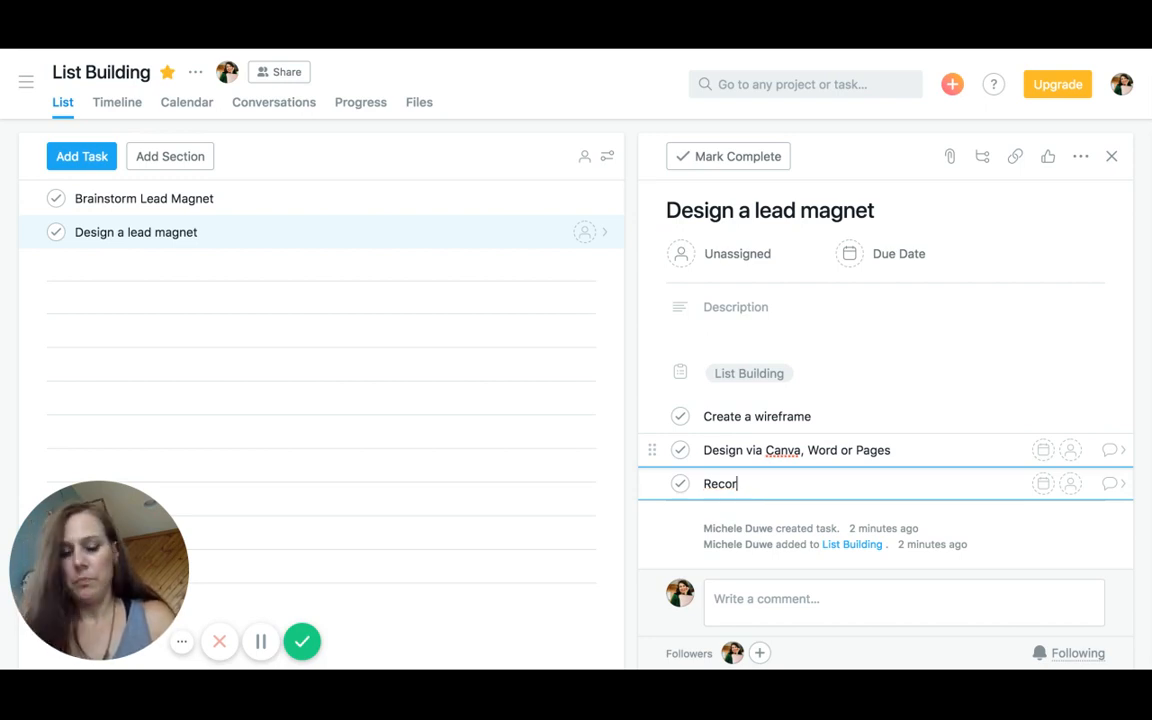
{"action": "type", "text": "d "}
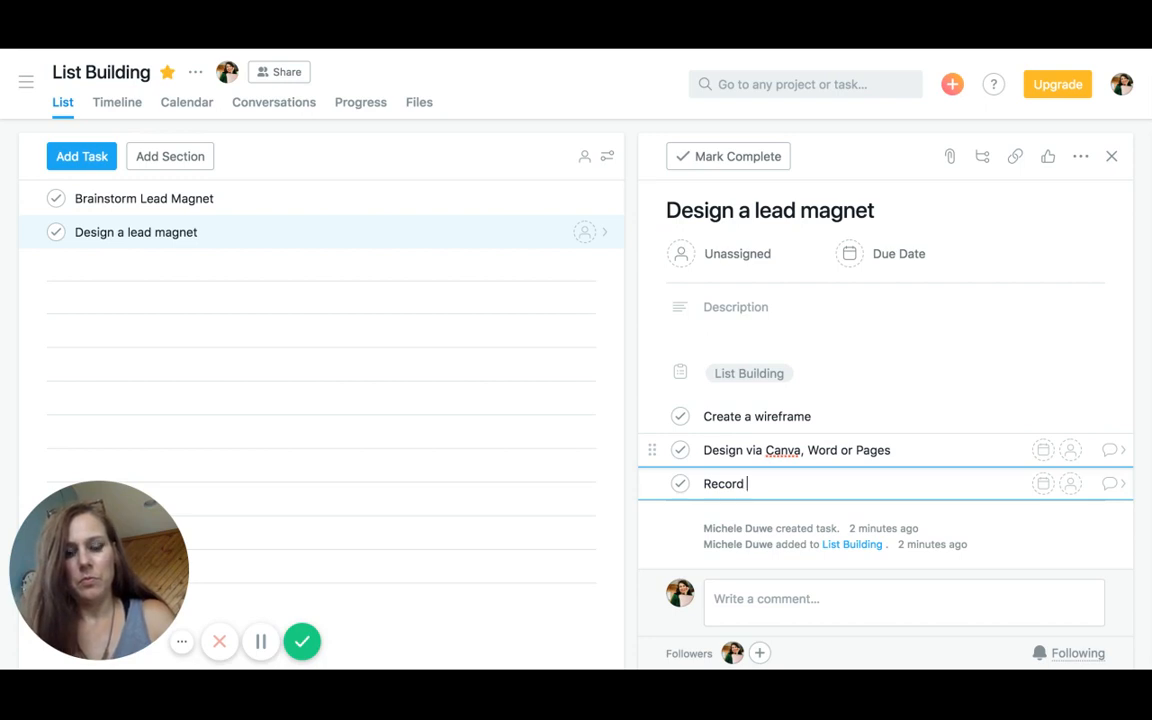
{"action": "type", "text": "A "}
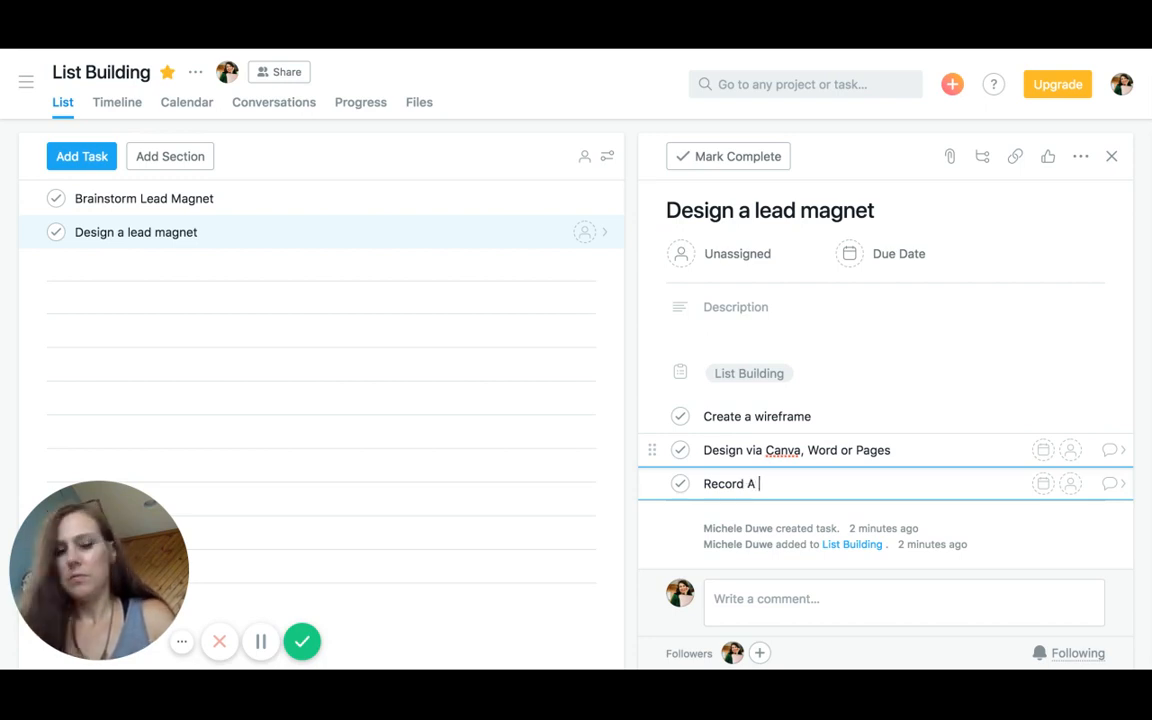
{"action": "type", "text": "Video"}
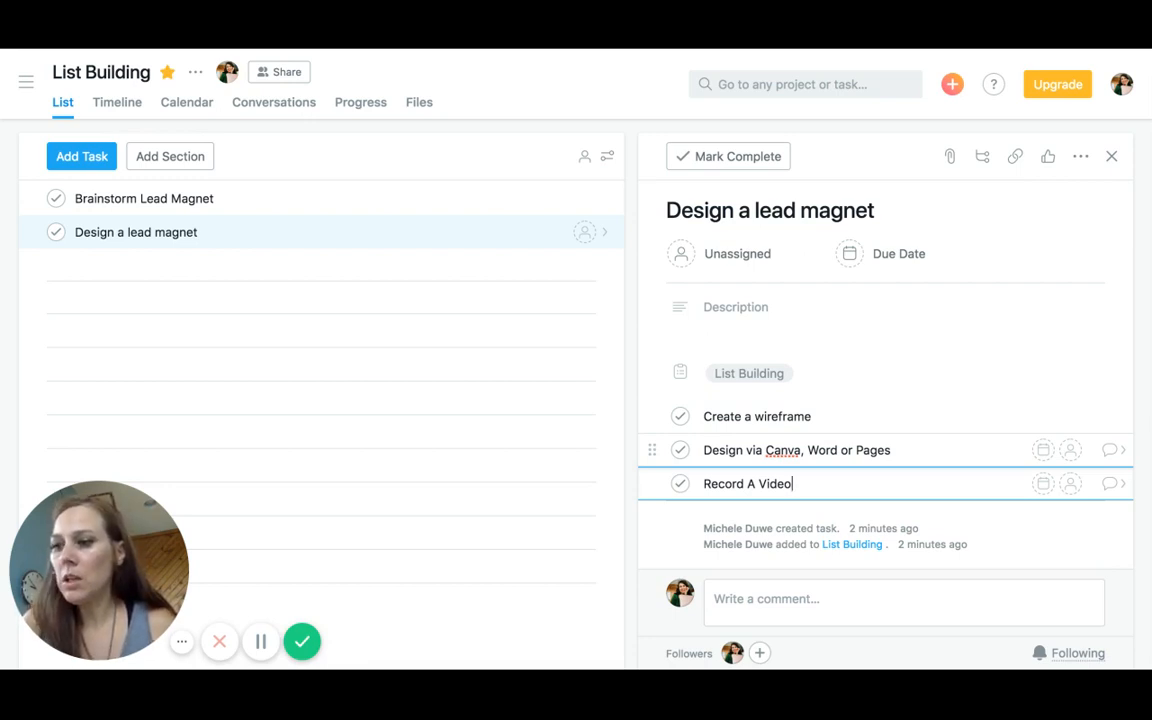
- Add a subtask named "Write the Copy" below the Record A Video subtask
{"action": "key", "text": "Return"}
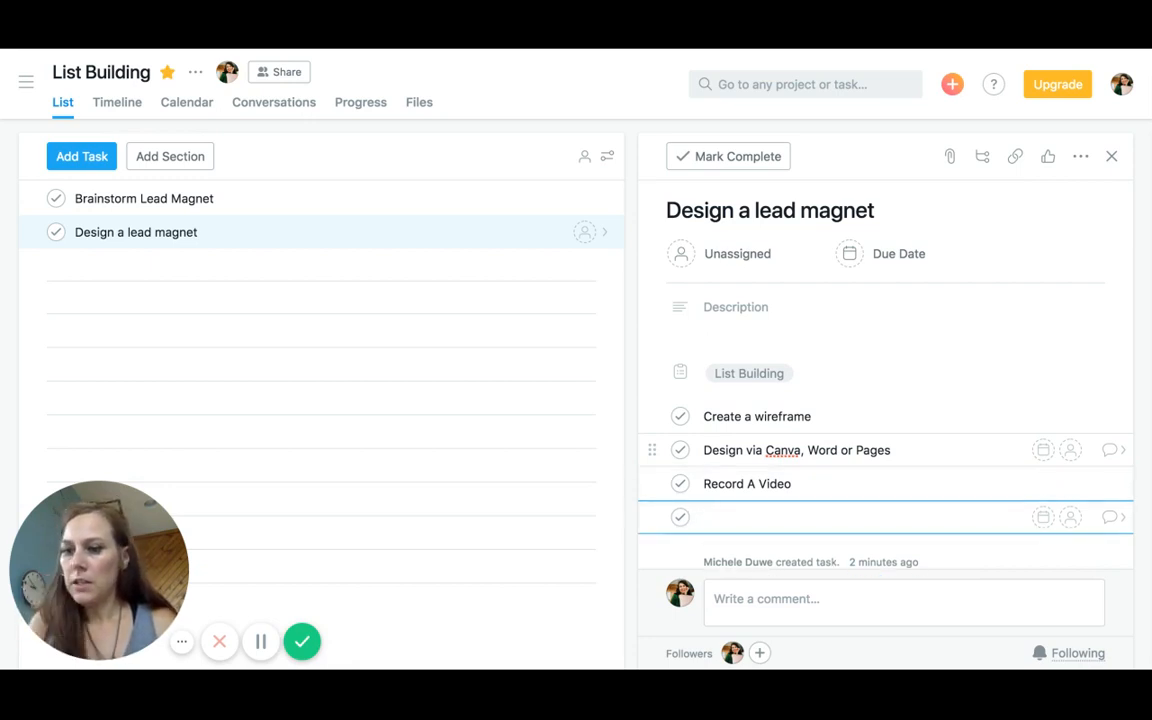
{"action": "type", "text": "W"}
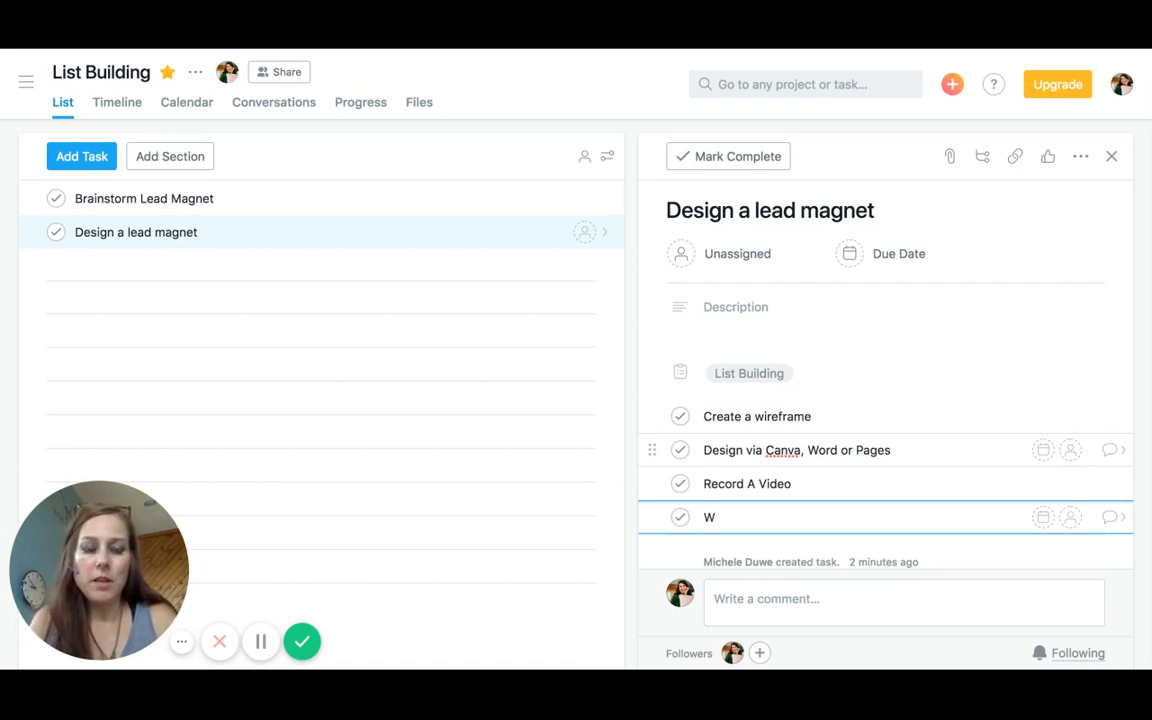
{"action": "type", "text": "rite "}
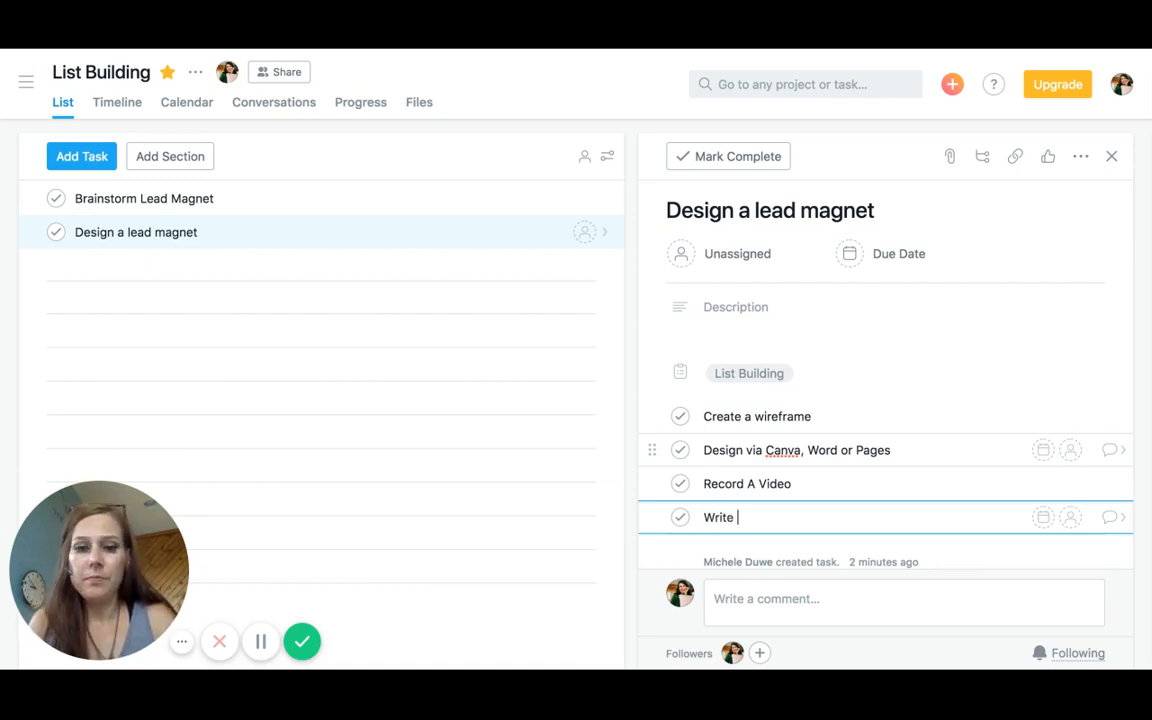
{"action": "type", "text": "the C"}
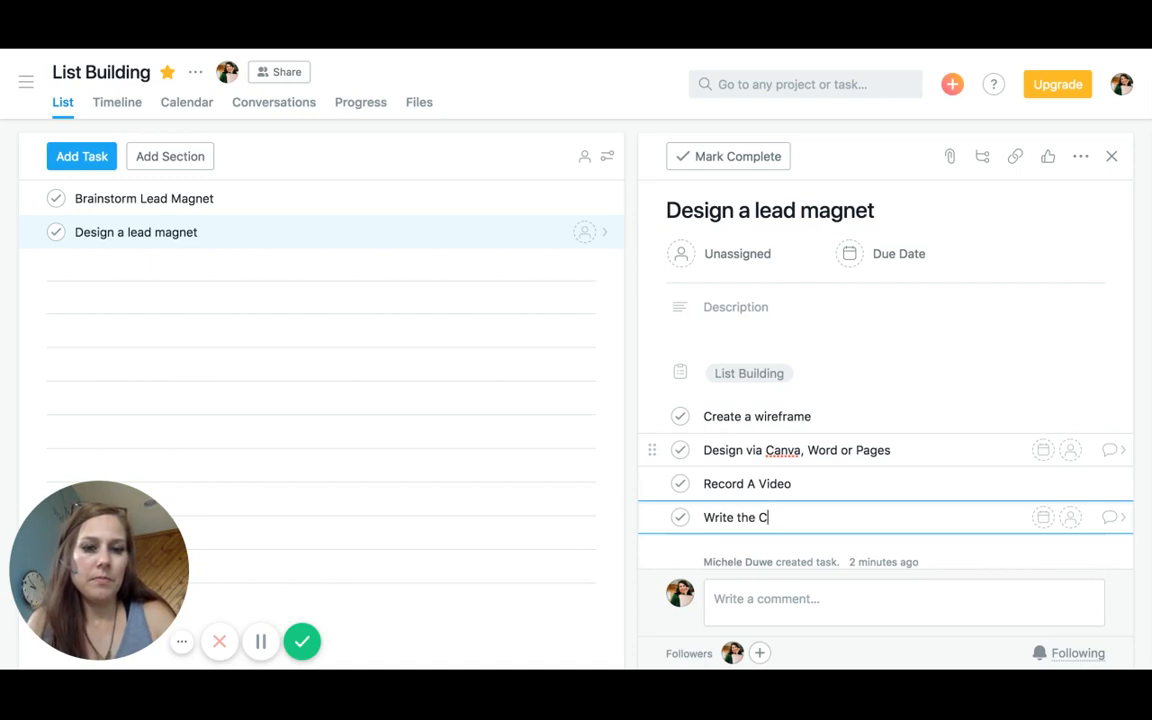
{"action": "type", "text": "o"}
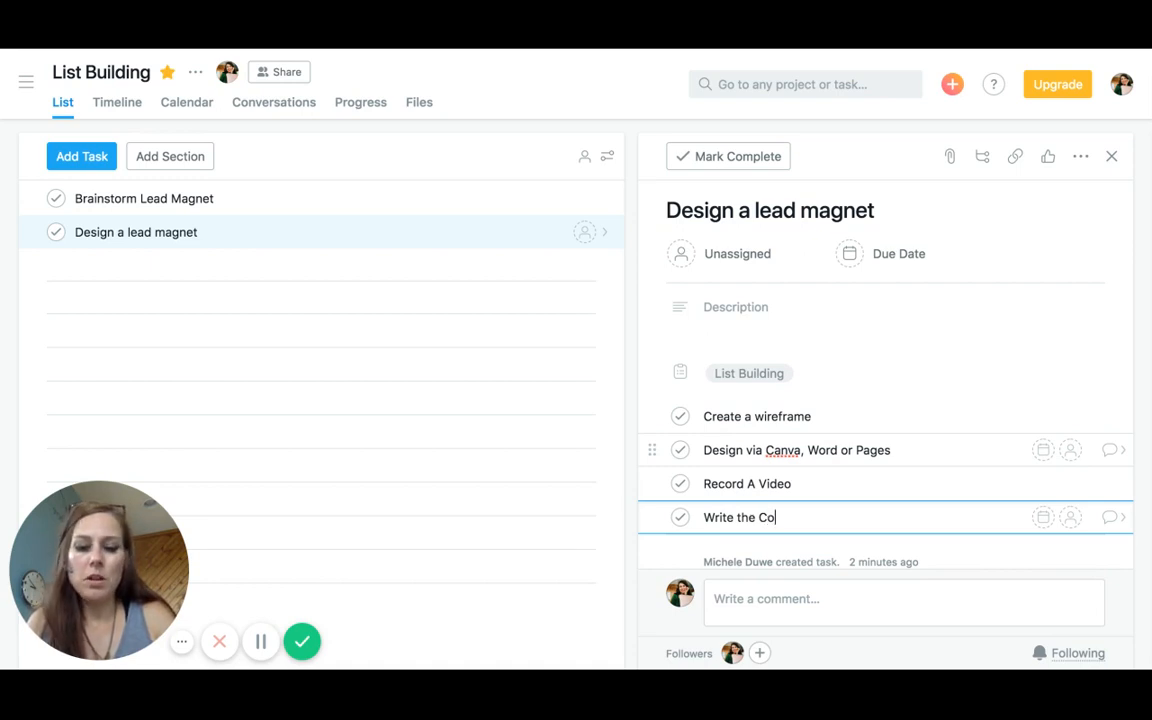
{"action": "type", "text": "py"}
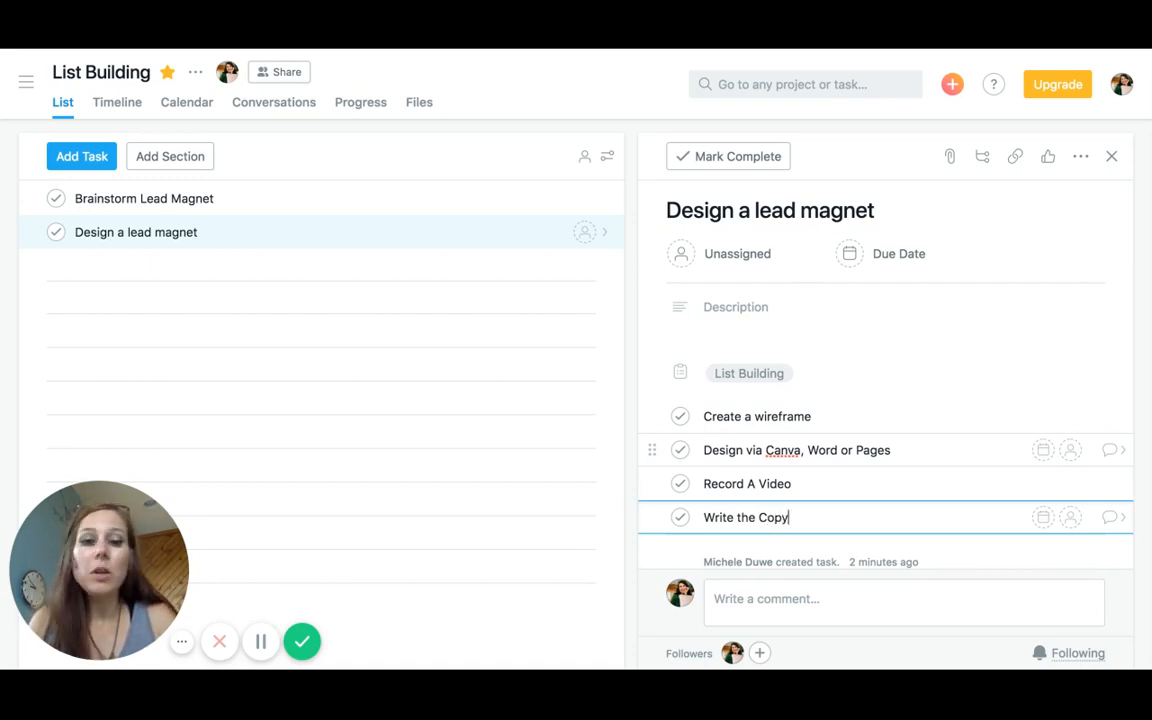
- Add a subtask named "Images" below the Write the Copy subtask and close the Design a lead magnet task details
{"action": "key", "text": "Return"}
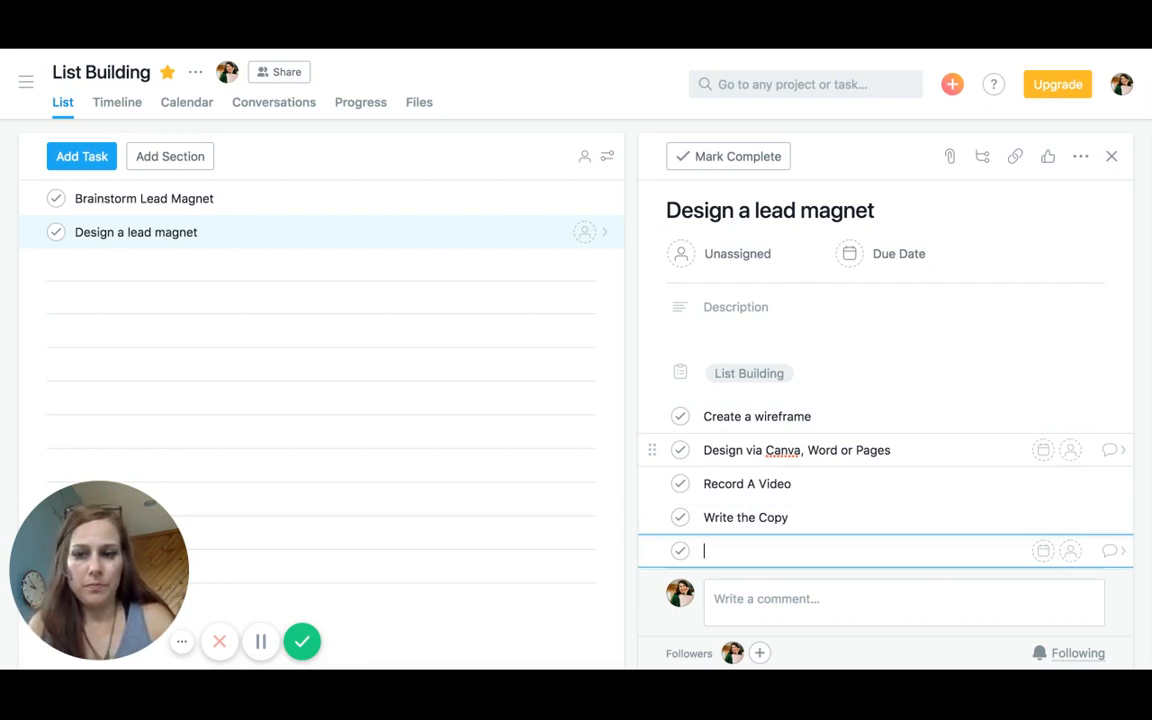
{"action": "type", "text": "Images"}
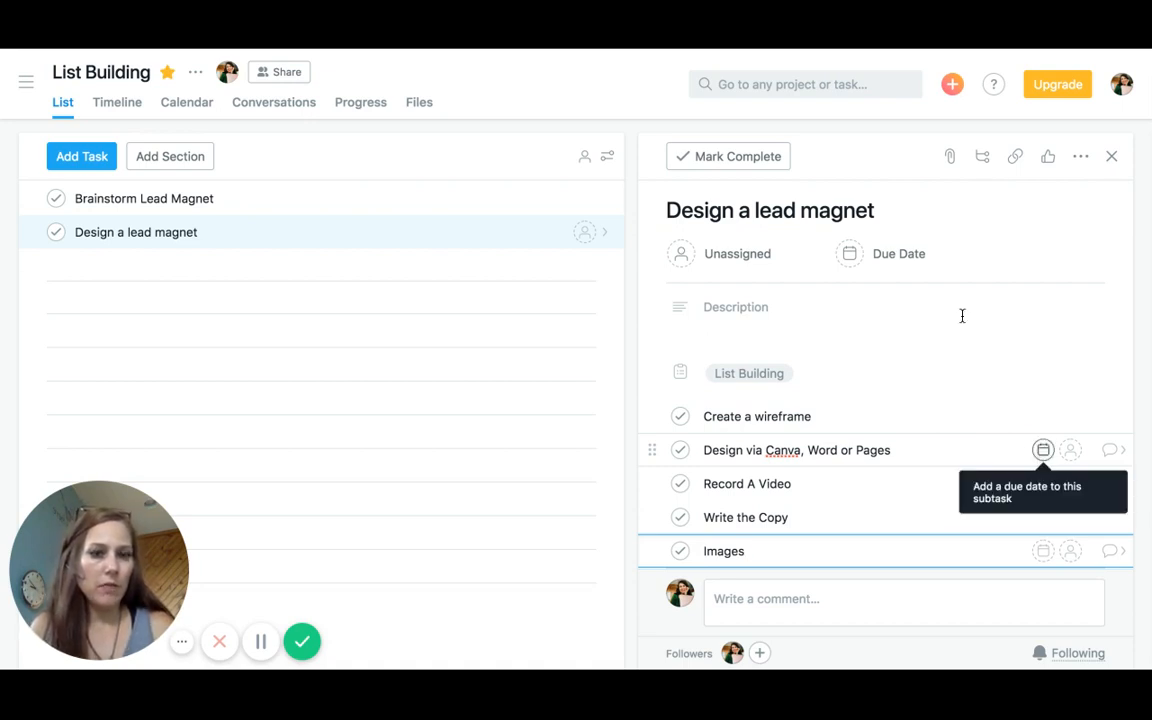
{"action": "left_click", "coordinate": [1111, 156]}
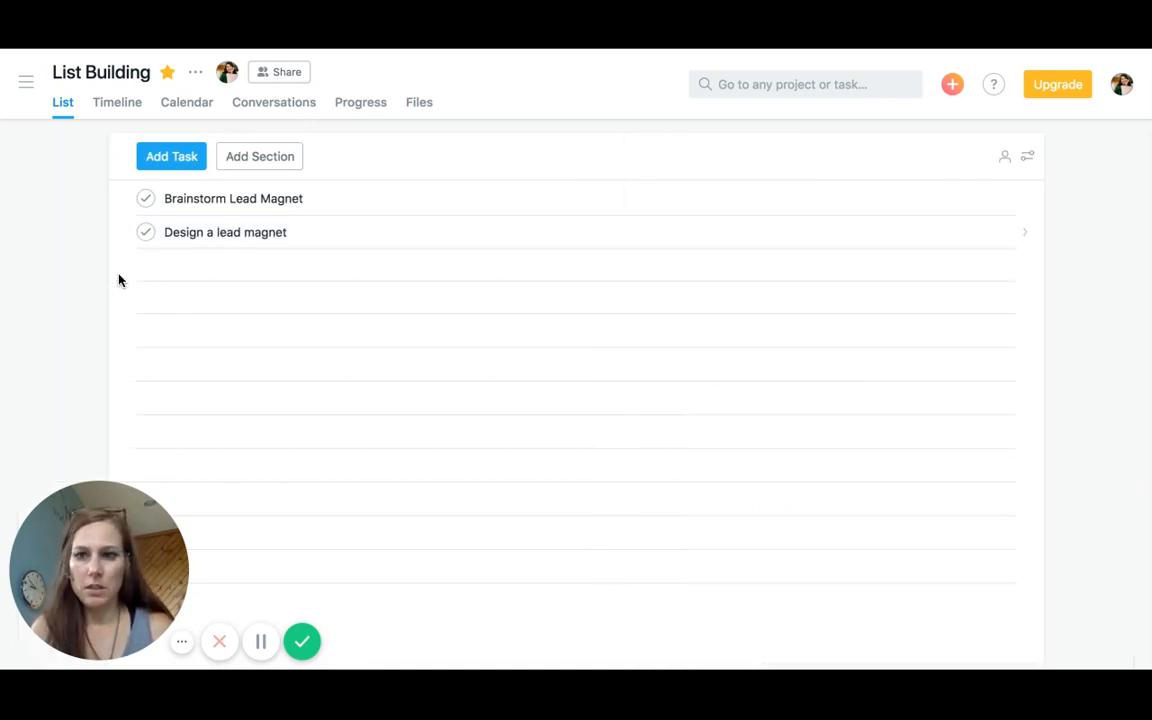
- Add a task named "Create A Landing Page" below the Design a lead magnet task in the List Building project
{"action": "left_click", "coordinate": [203, 268]}
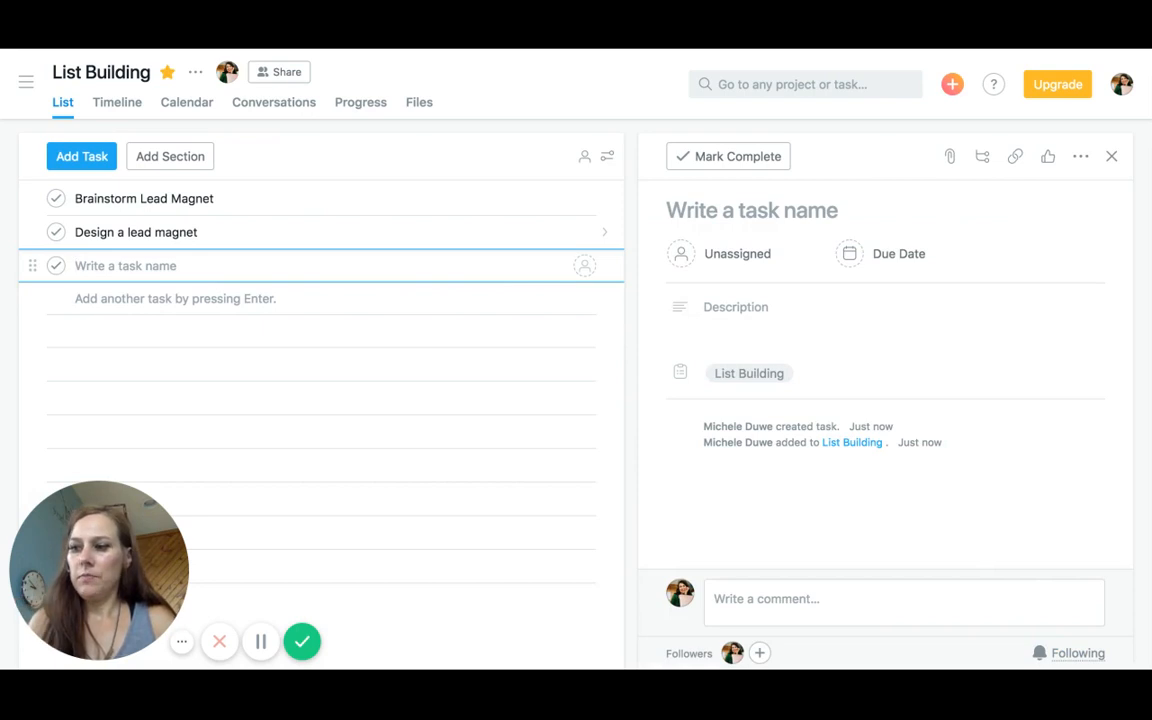
{"action": "type", "text": "C"}
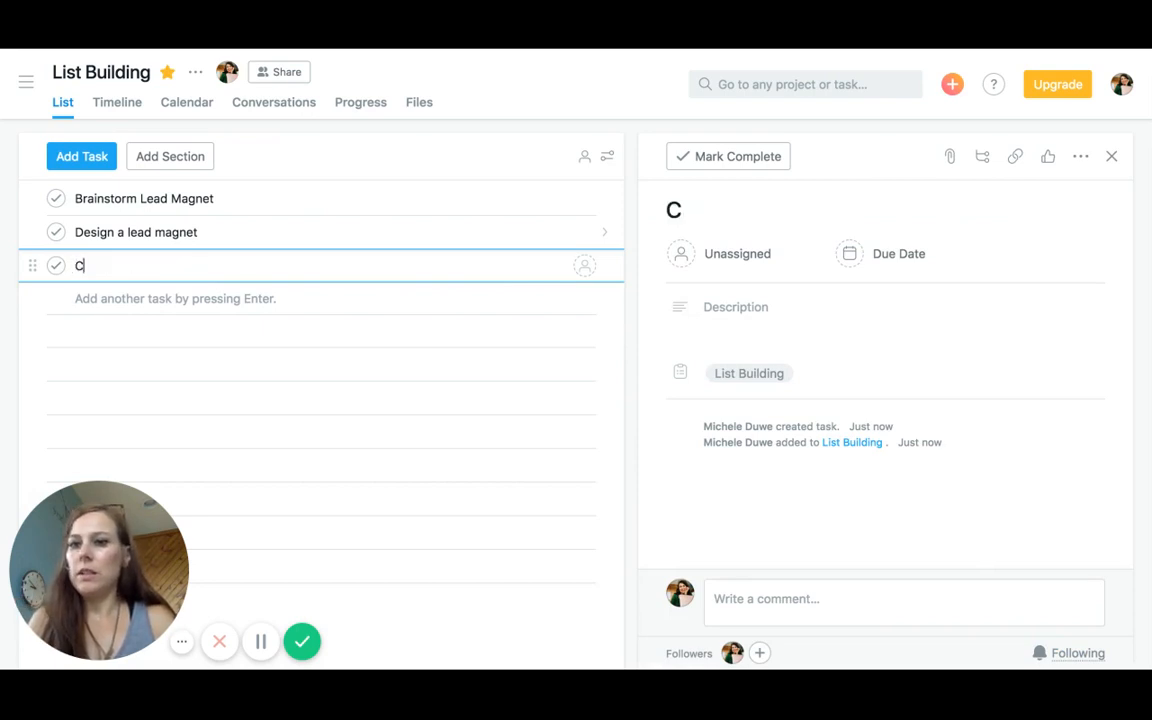
{"action": "type", "text": "reate"}
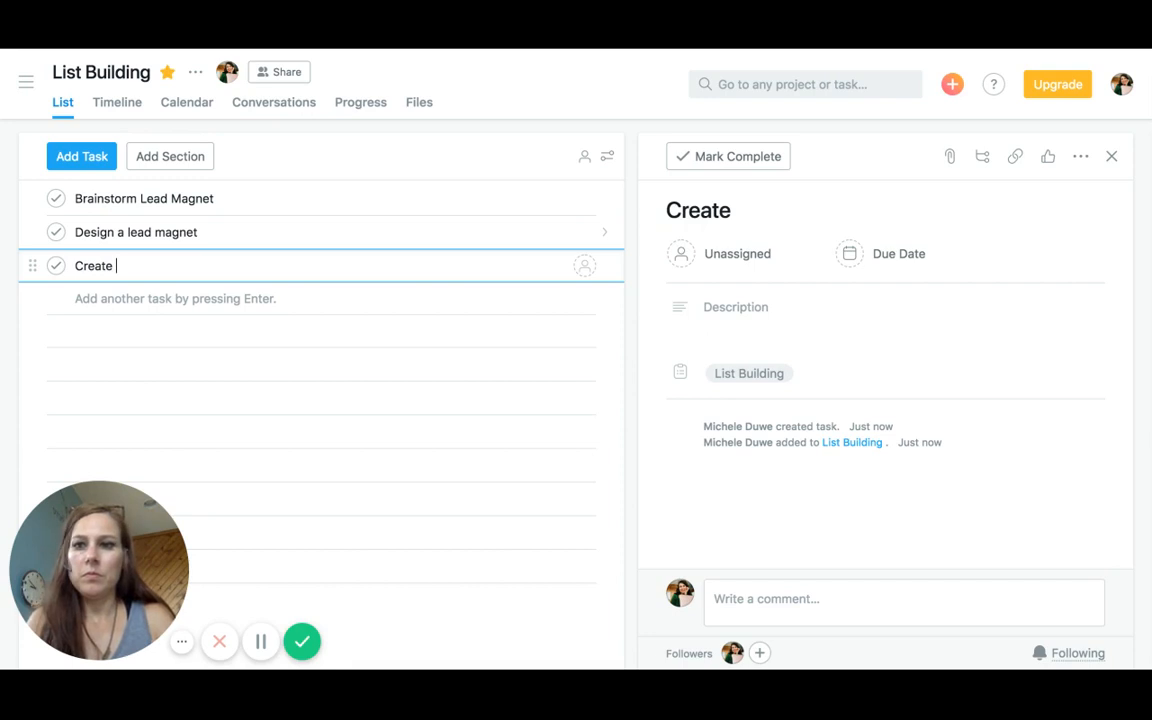
{"action": "type", "text": " A Lani"}
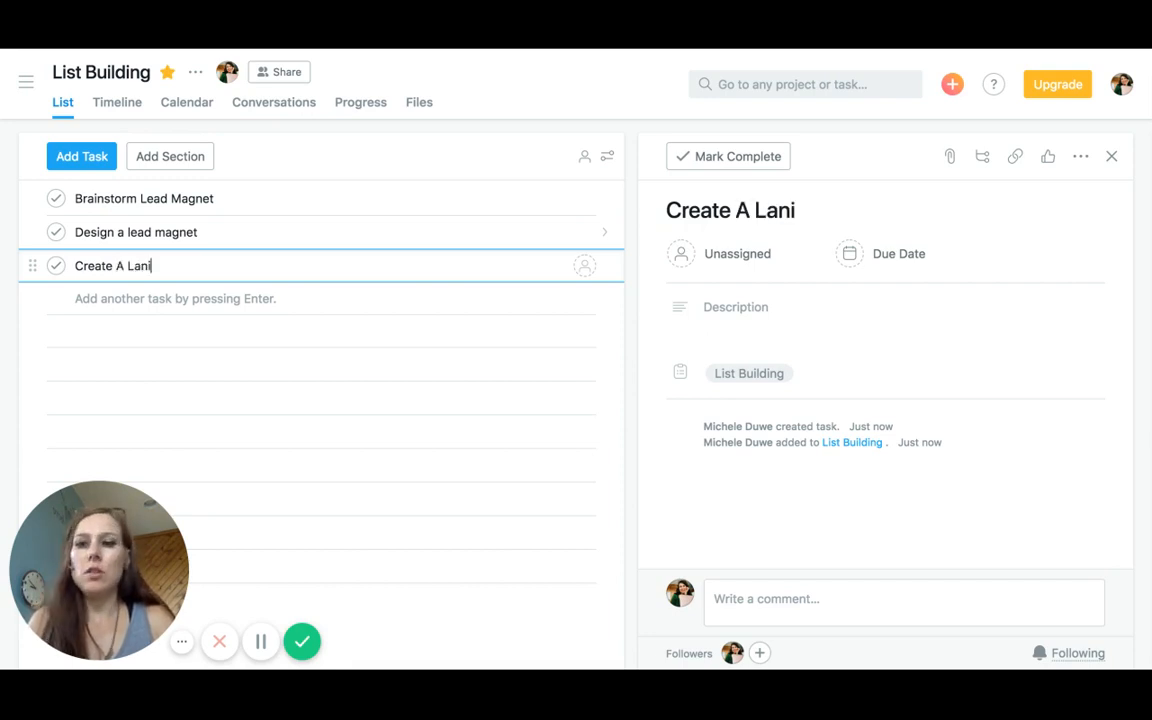
{"action": "type", "text": "dng Page"}
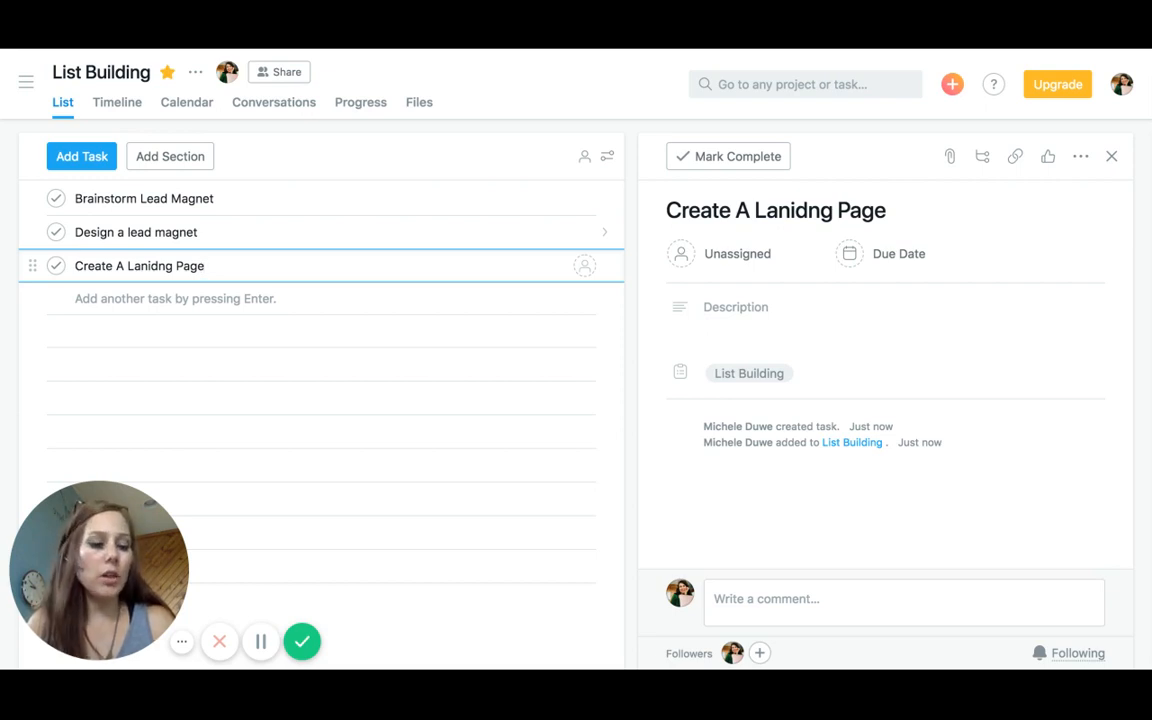
{"action": "key", "text": "BackSpace"}
{"action": "key", "text": "BackSpace"}
{"action": "key", "text": "BackSpace"}
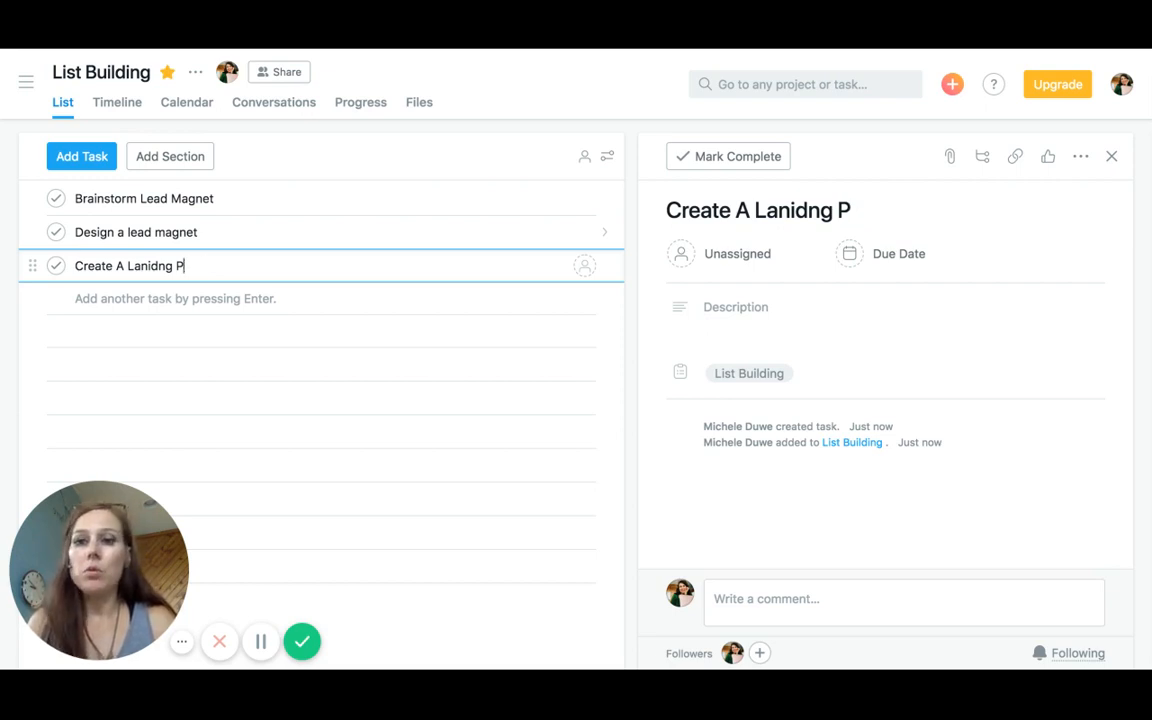
{"action": "key", "text": "BackSpace"}
{"action": "key", "text": "BackSpace"}
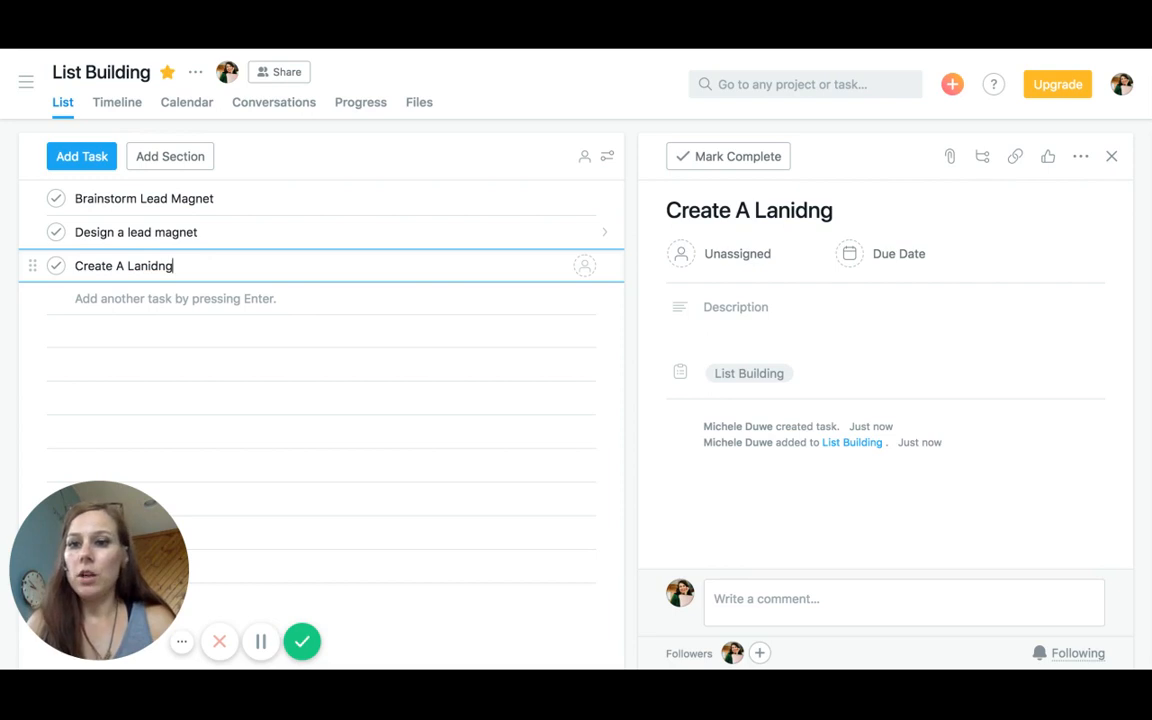
{"action": "key", "text": "BackSpace"}
{"action": "key", "text": "BackSpace"}
{"action": "key", "text": "BackSpace"}
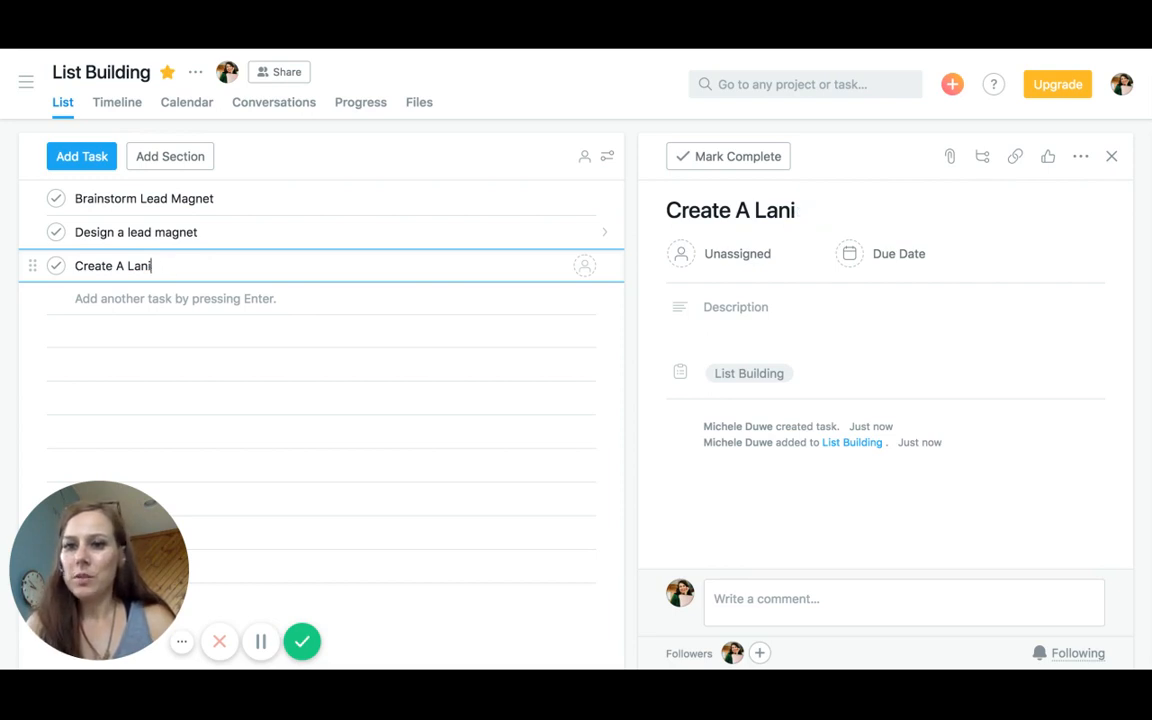
{"action": "key", "text": "BackSpace"}
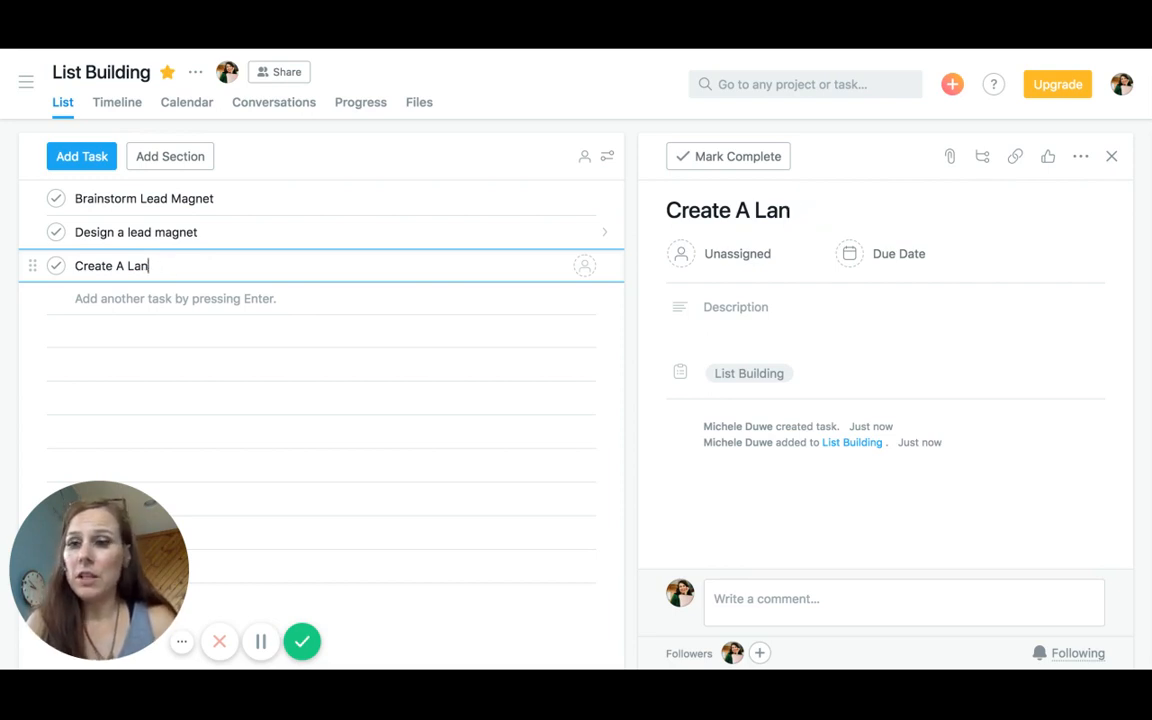
{"action": "type", "text": "d"}
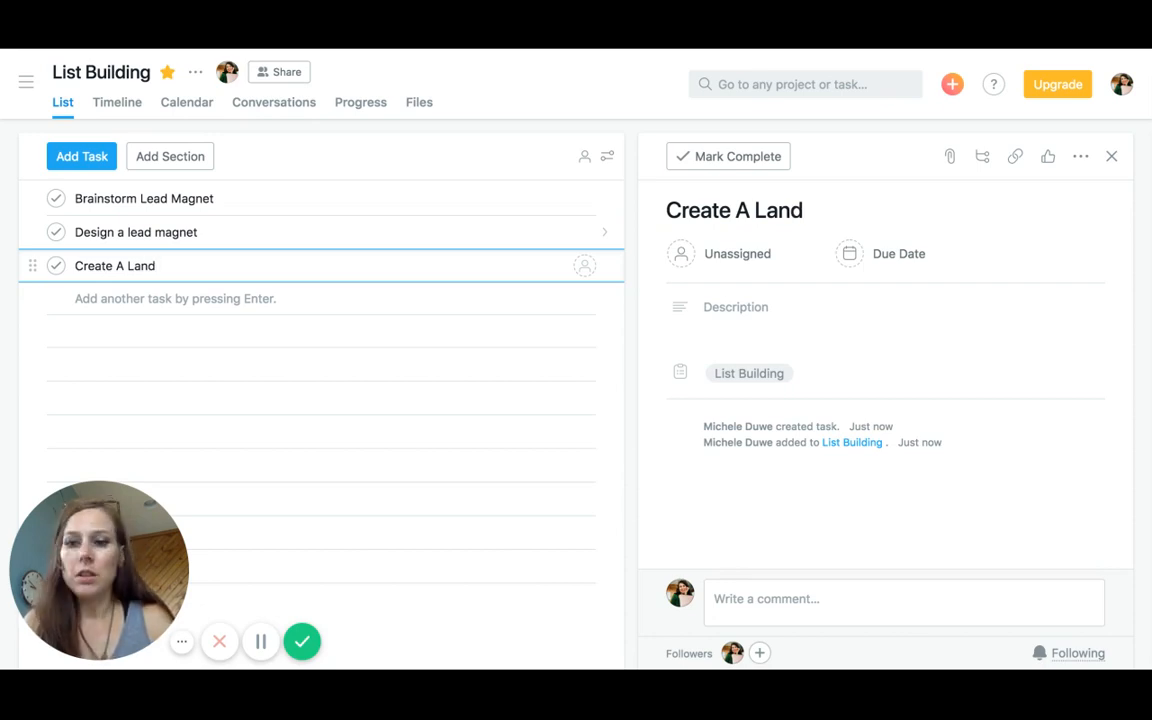
{"action": "type", "text": "ing Page"}
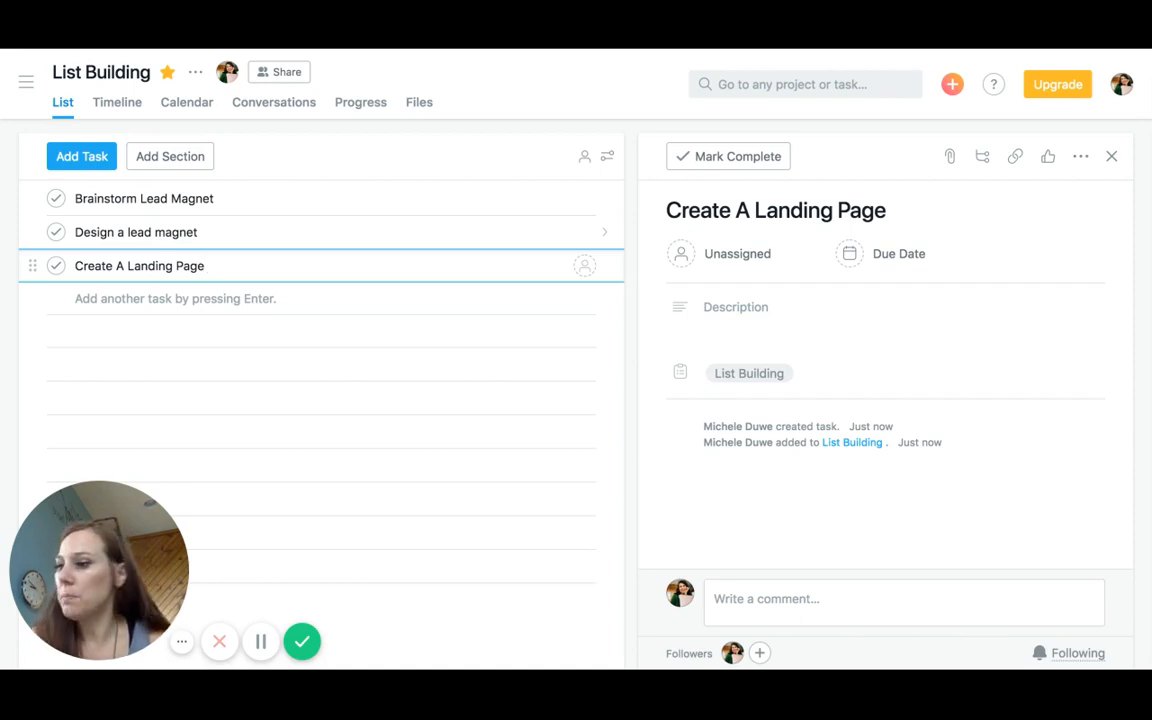
- Add a subtask named "Create Wireframe for Landing Page" to the Create A Landing Page task
{"action": "left_click", "coordinate": [983, 160]}
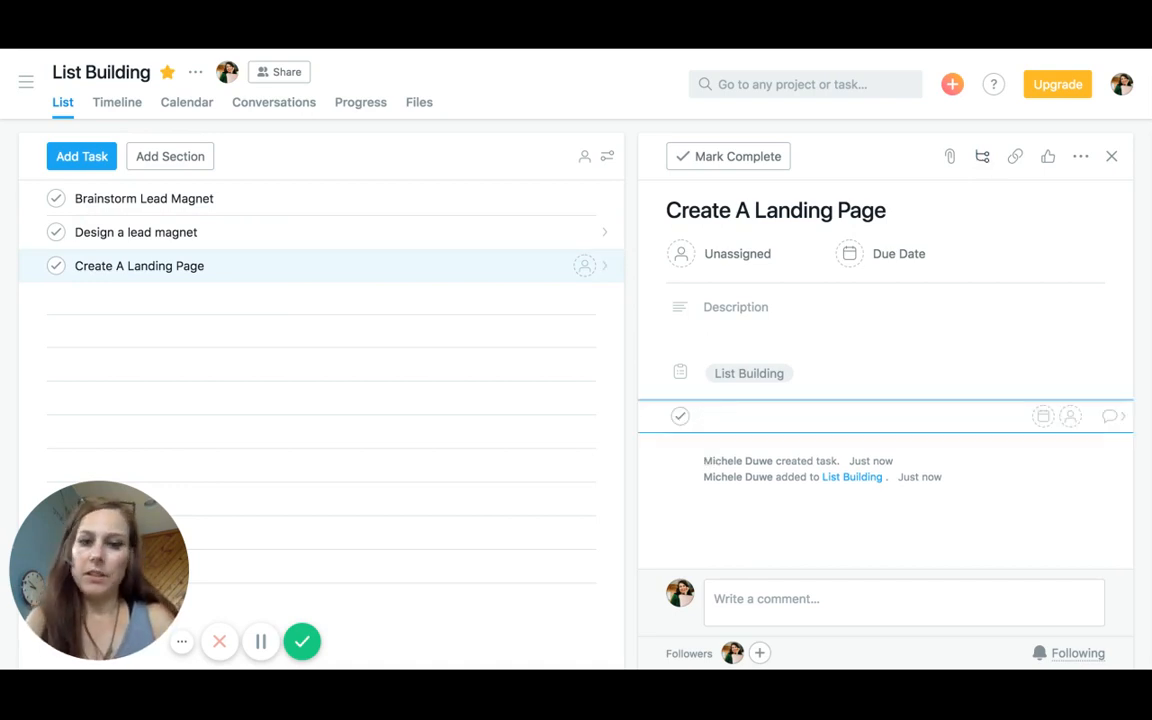
{"action": "type", "text": "Create"}
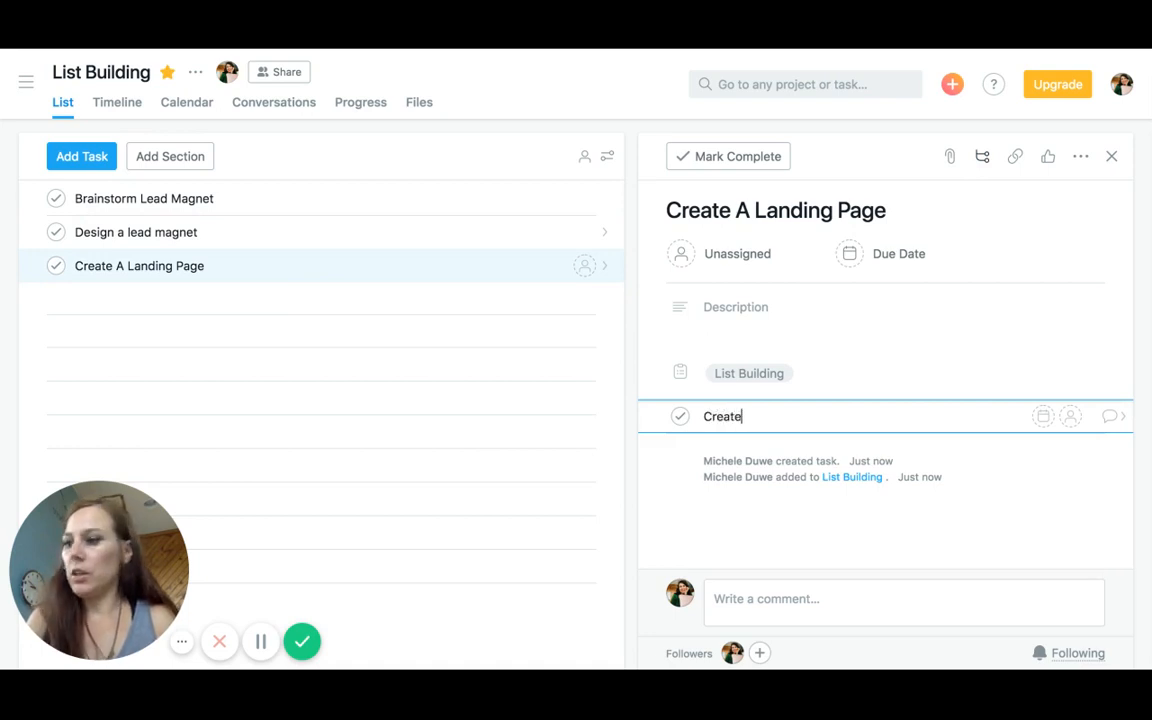
{"action": "type", "text": " Wiref"}
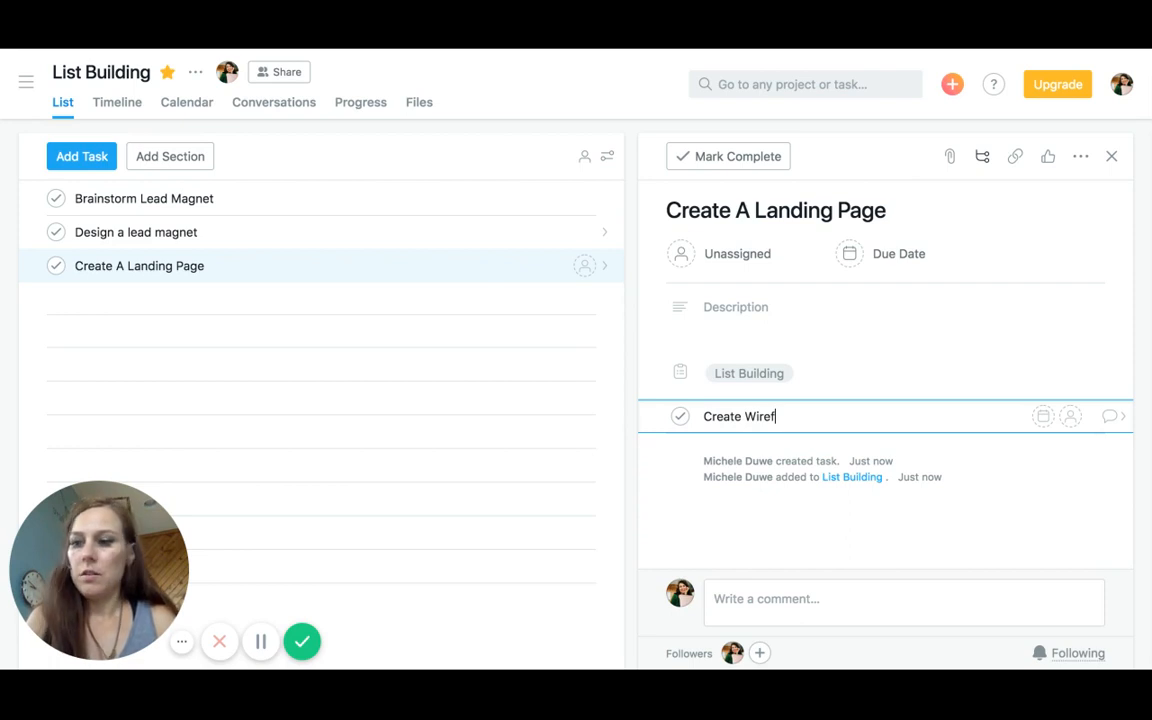
{"action": "type", "text": "ram"}
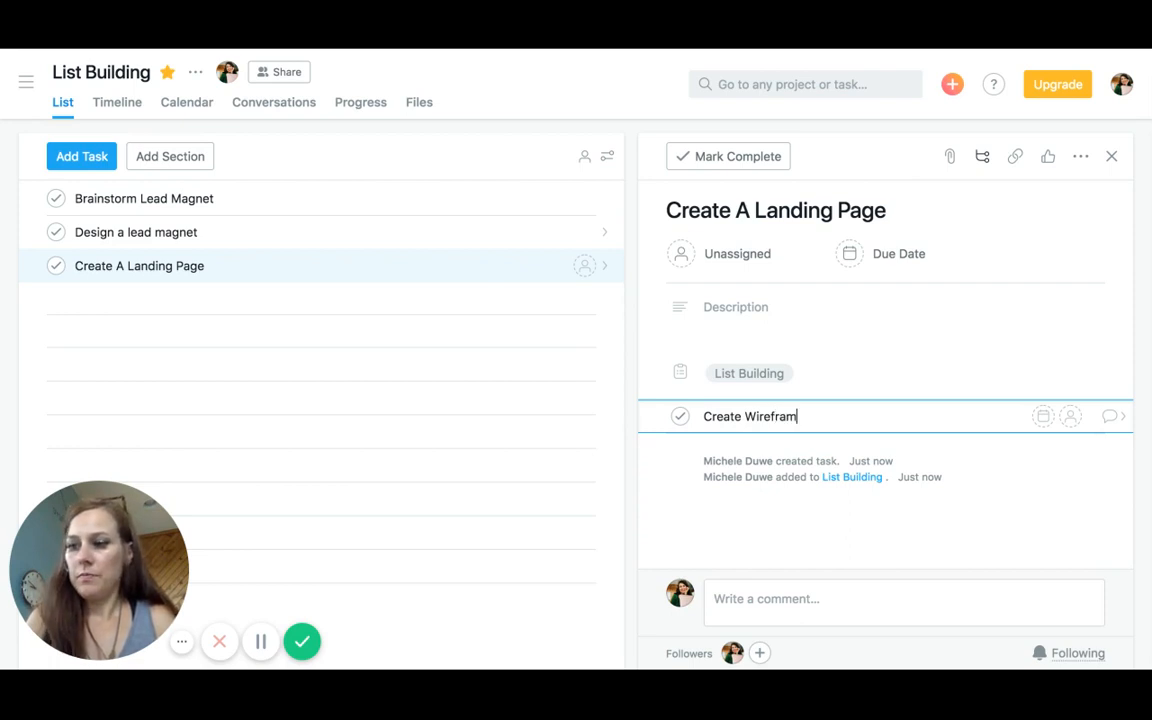
{"action": "type", "text": "e for"}
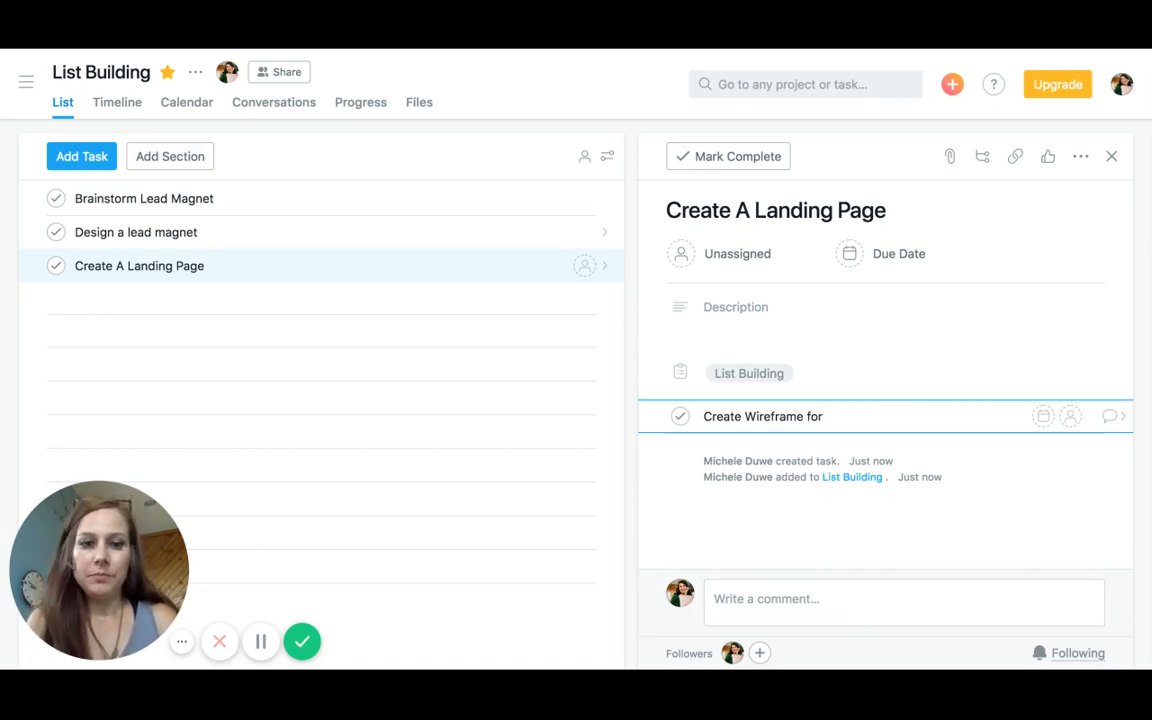
{"action": "type", "text": "La"}
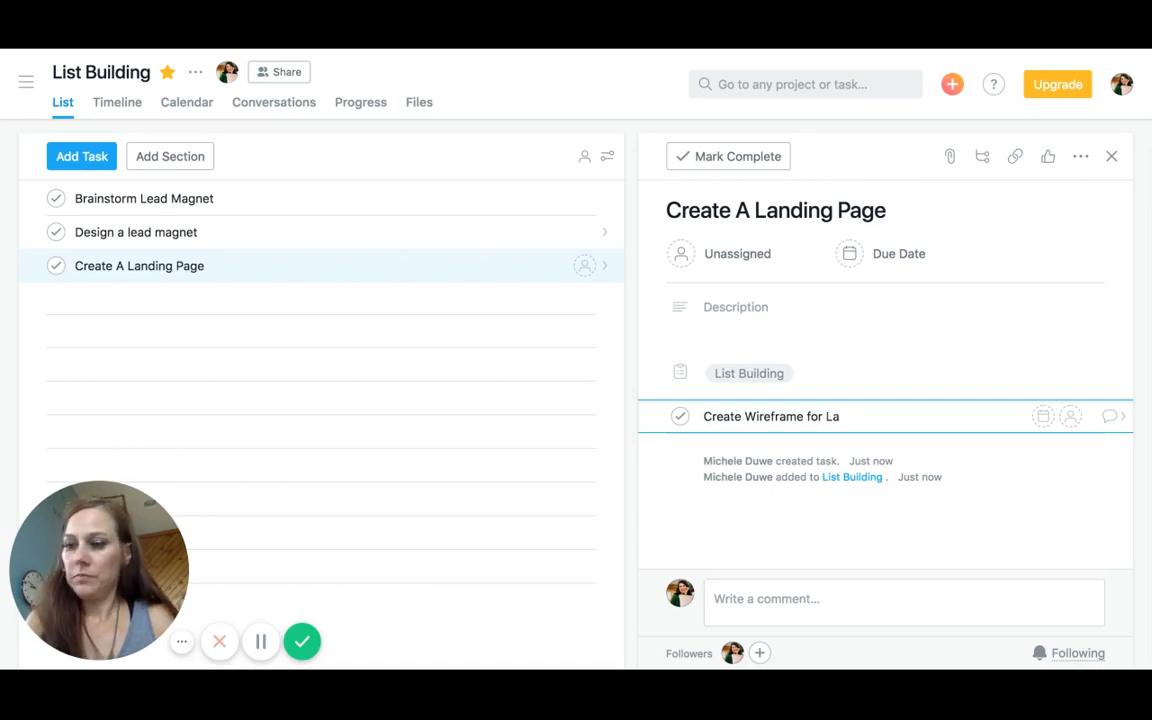
{"action": "type", "text": "nding "}
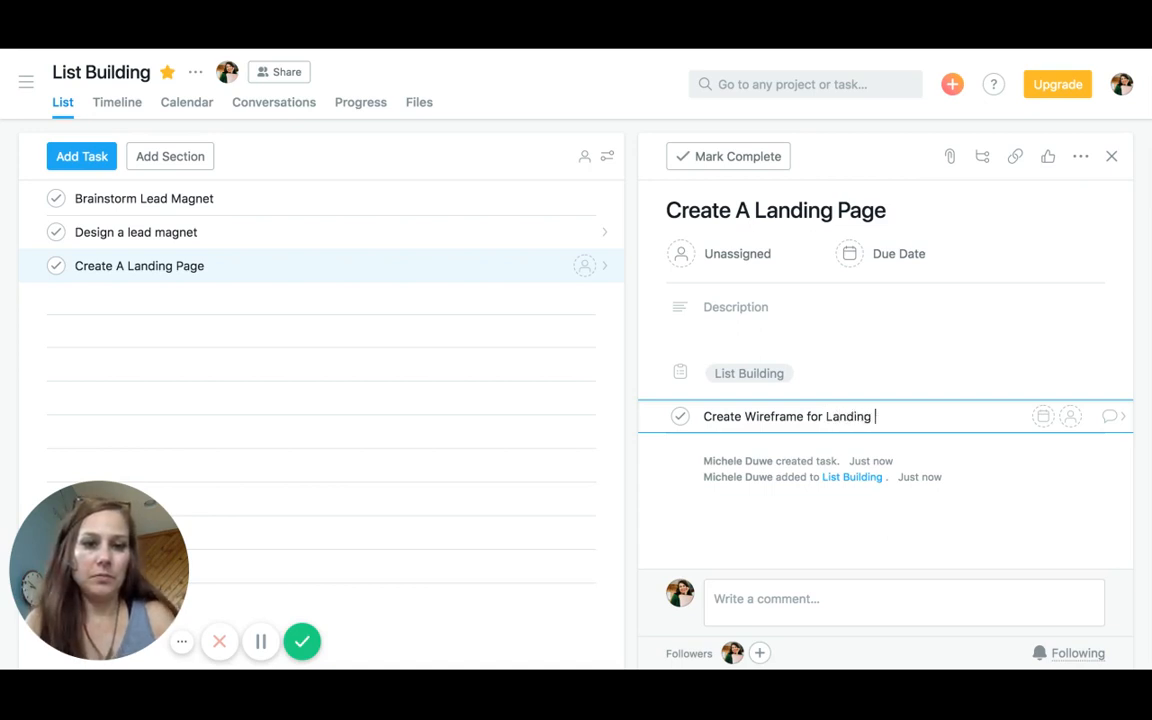
{"action": "type", "text": "Page"}
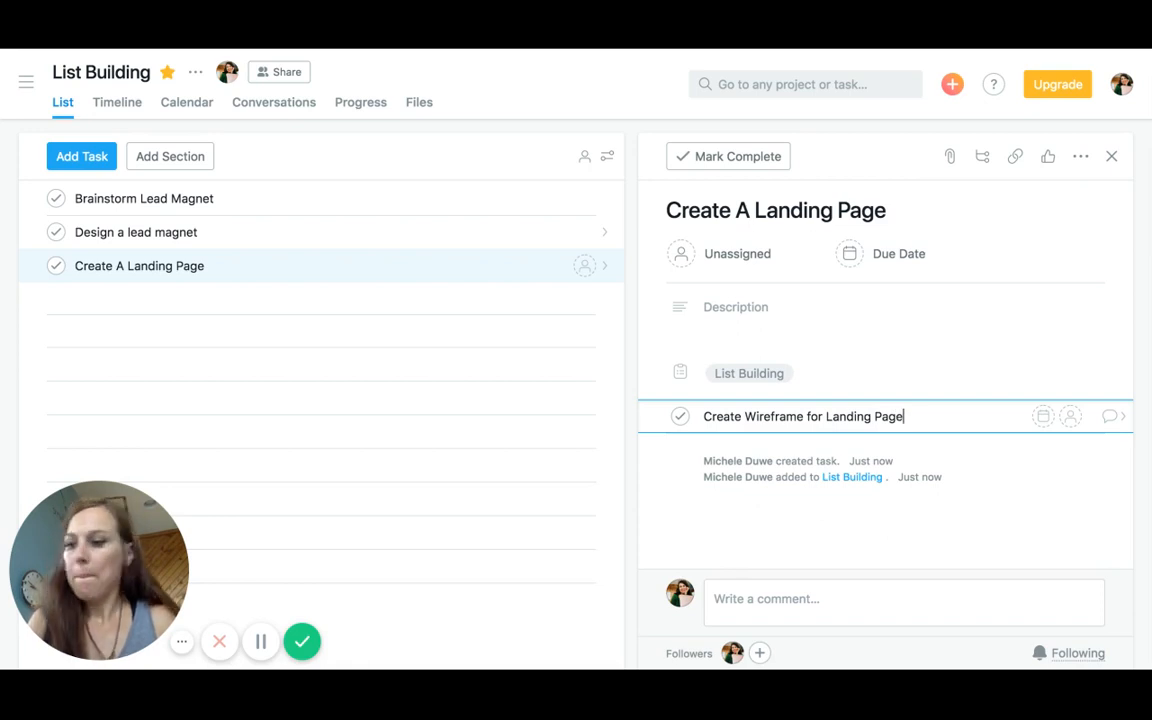
{"action": "key", "text": "Return"}
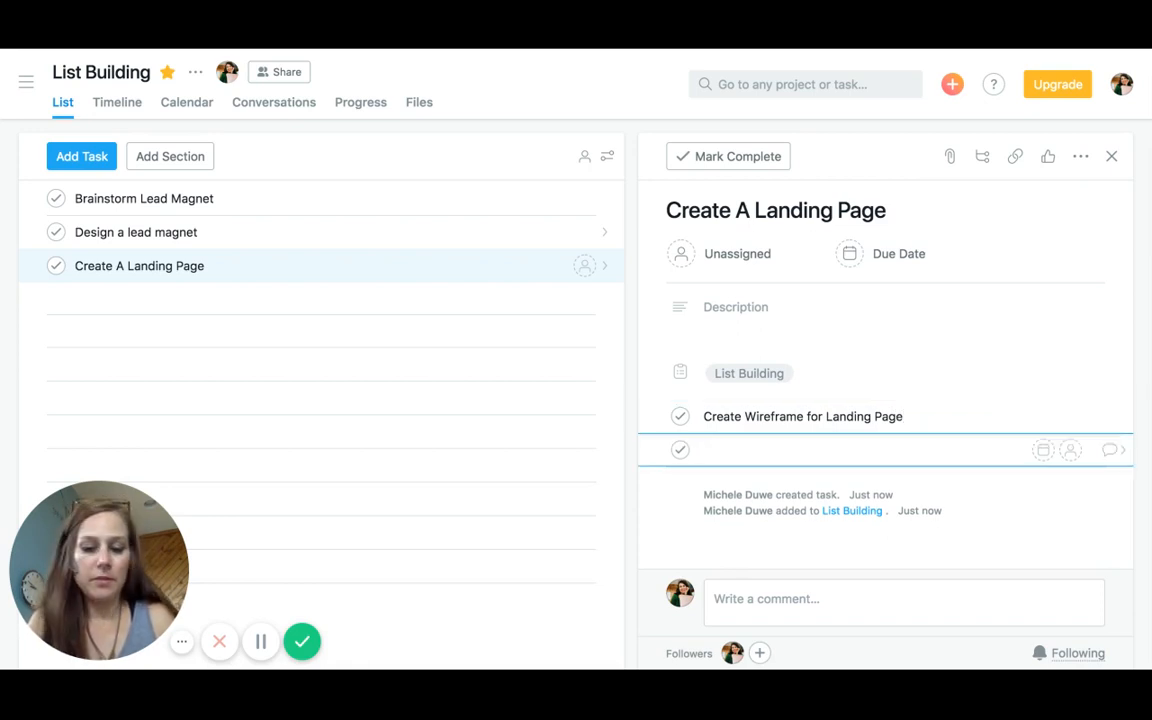
- Add a subtask named "Write the Copy" below the Create Wireframe for Landing Page subtask
{"action": "type", "text": "Wri"}
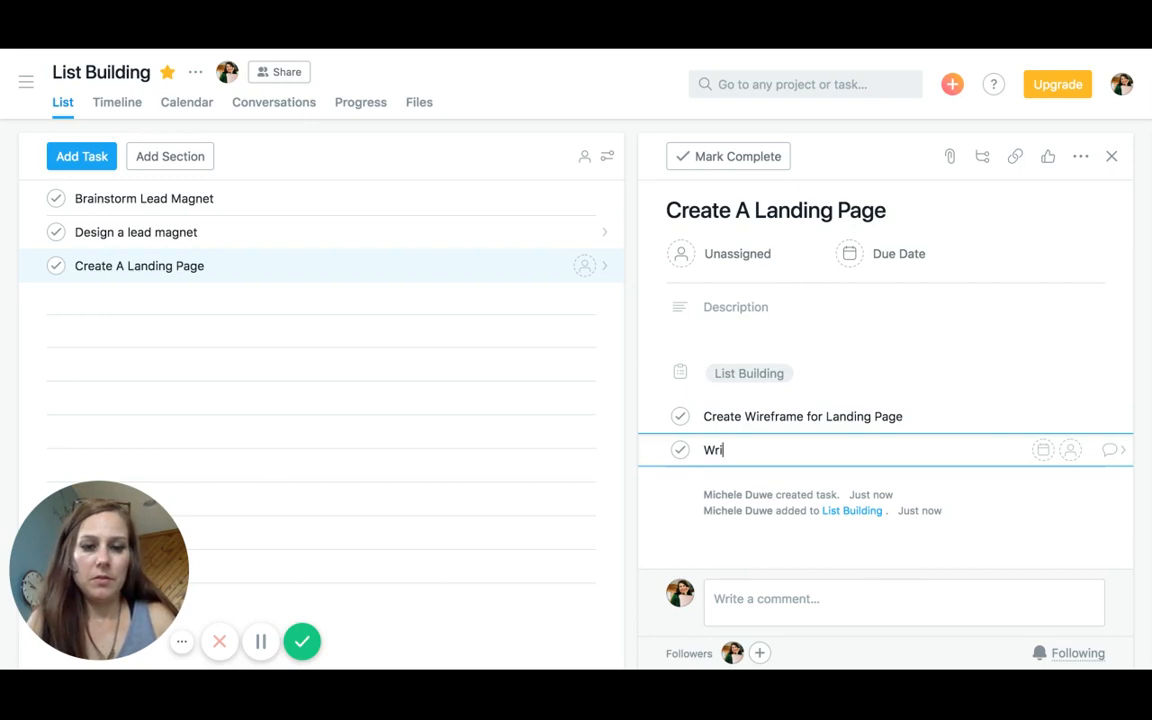
{"action": "type", "text": "t"}
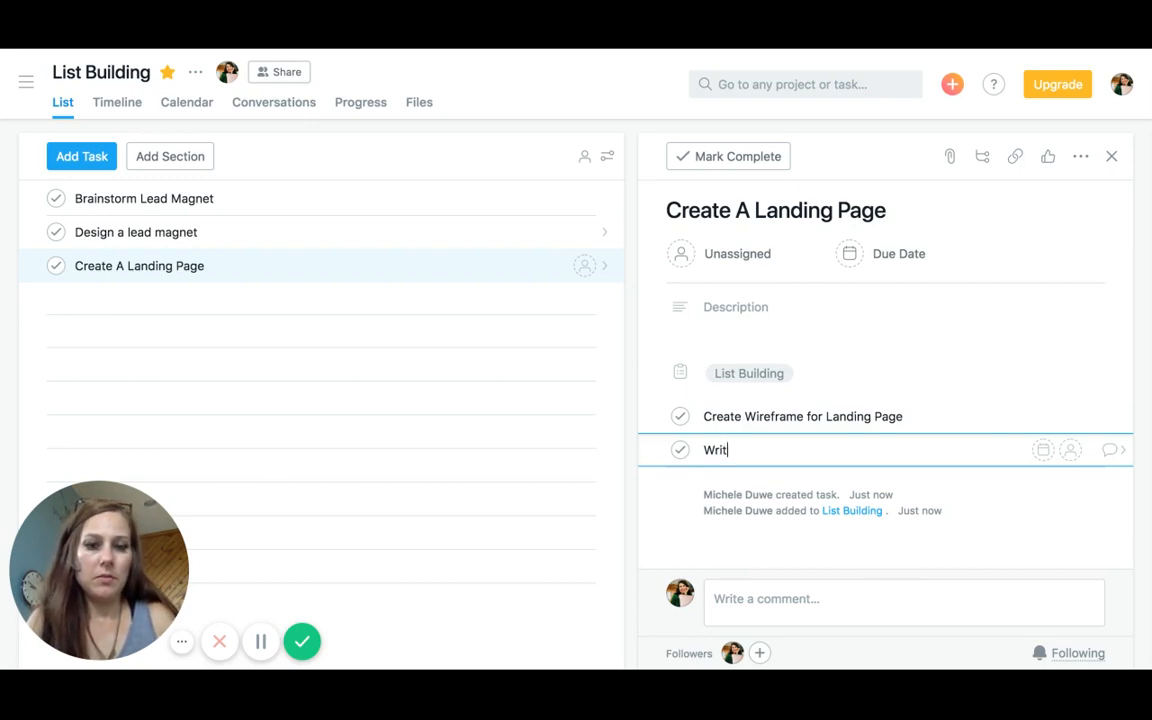
{"action": "type", "text": "e the "}
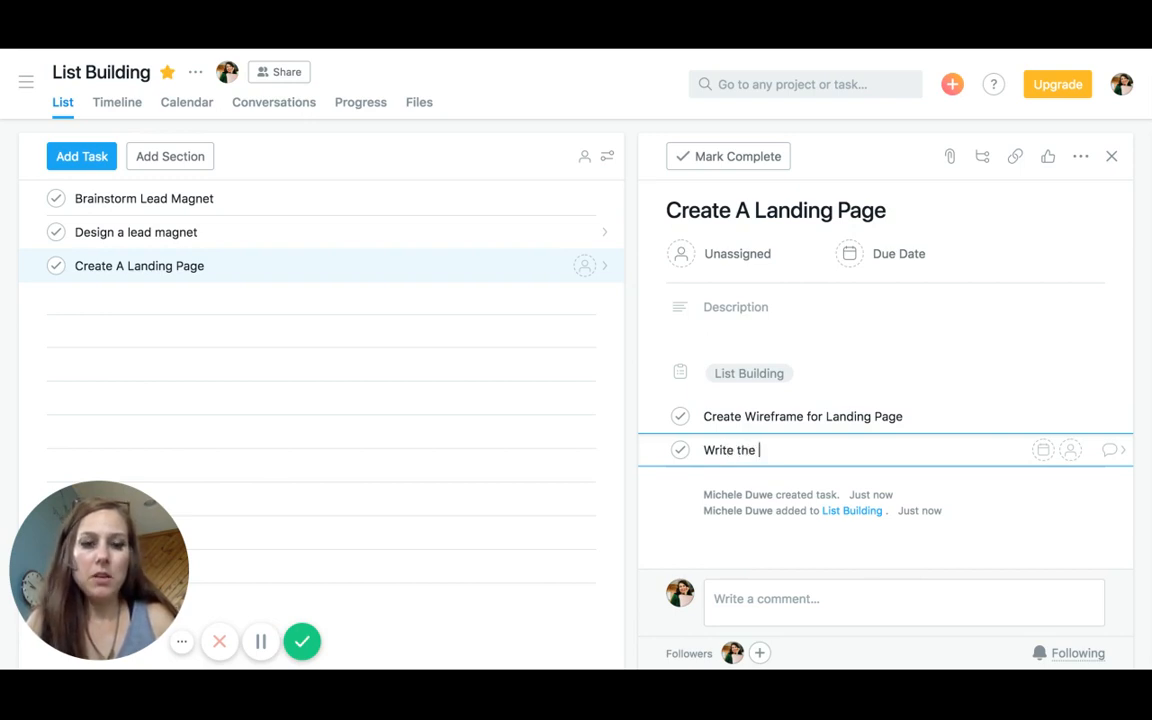
{"action": "type", "text": "Copy"}
{"action": "key", "text": "Return"}
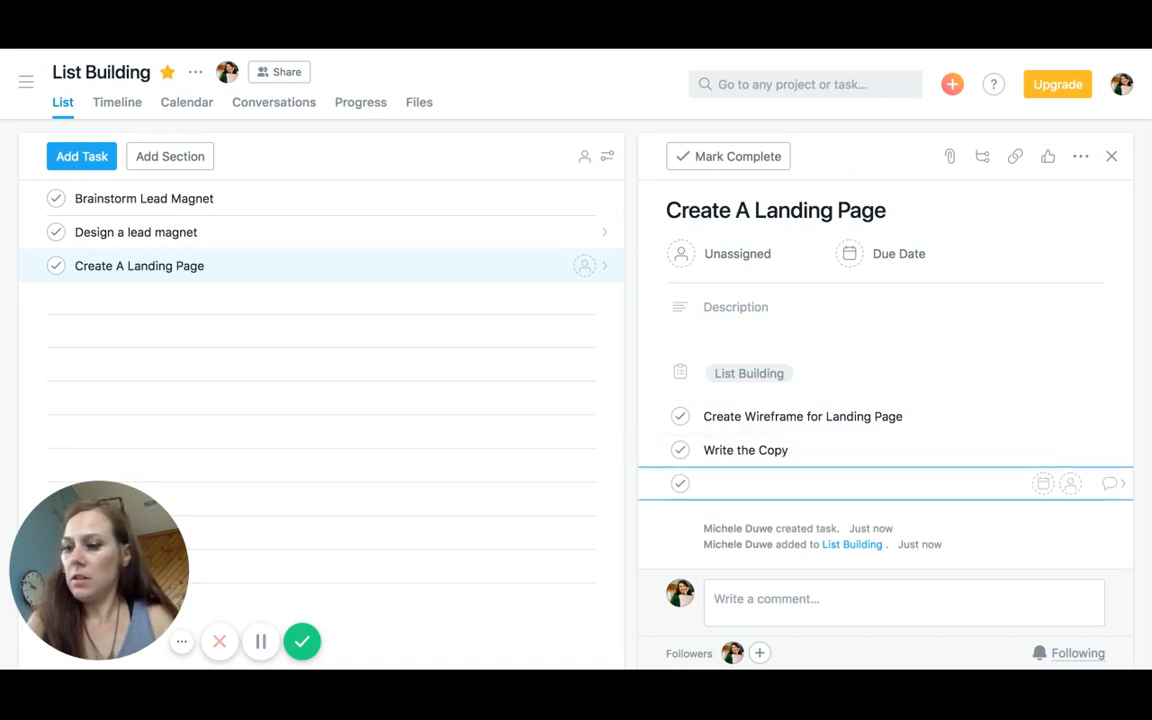
- Add a subtask named "Find Images" below the Write the Copy subtask of the landing page task
{"action": "type", "text": "Fi"}
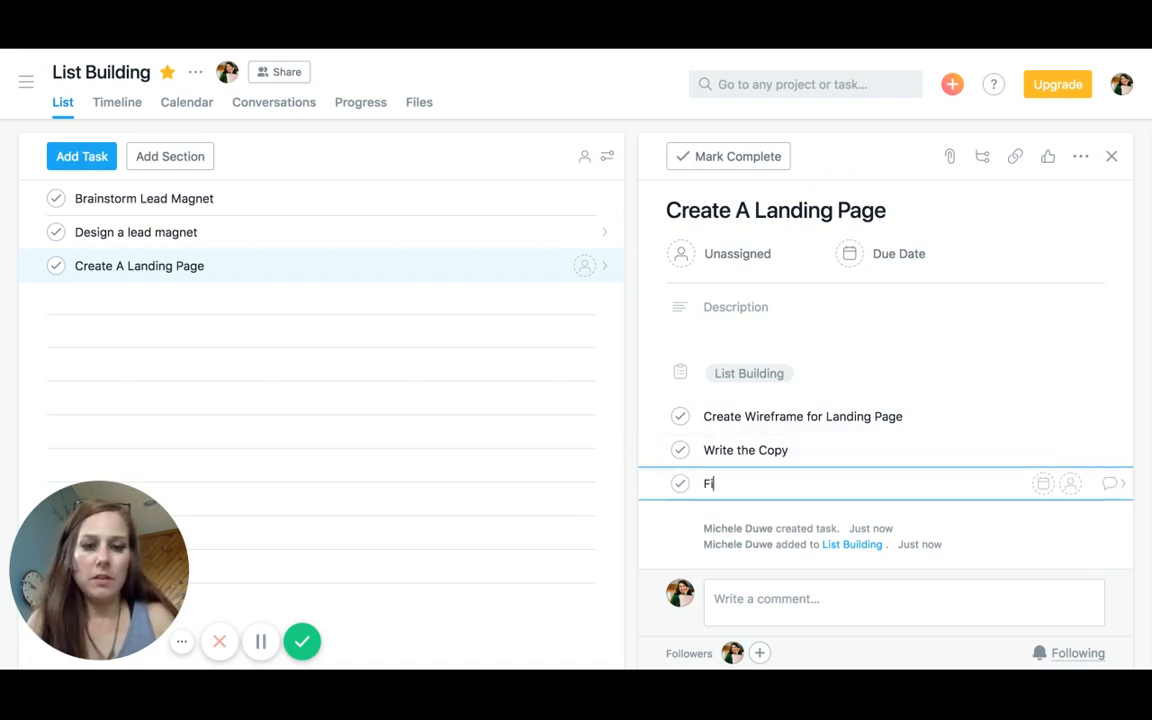
{"action": "type", "text": "nd "}
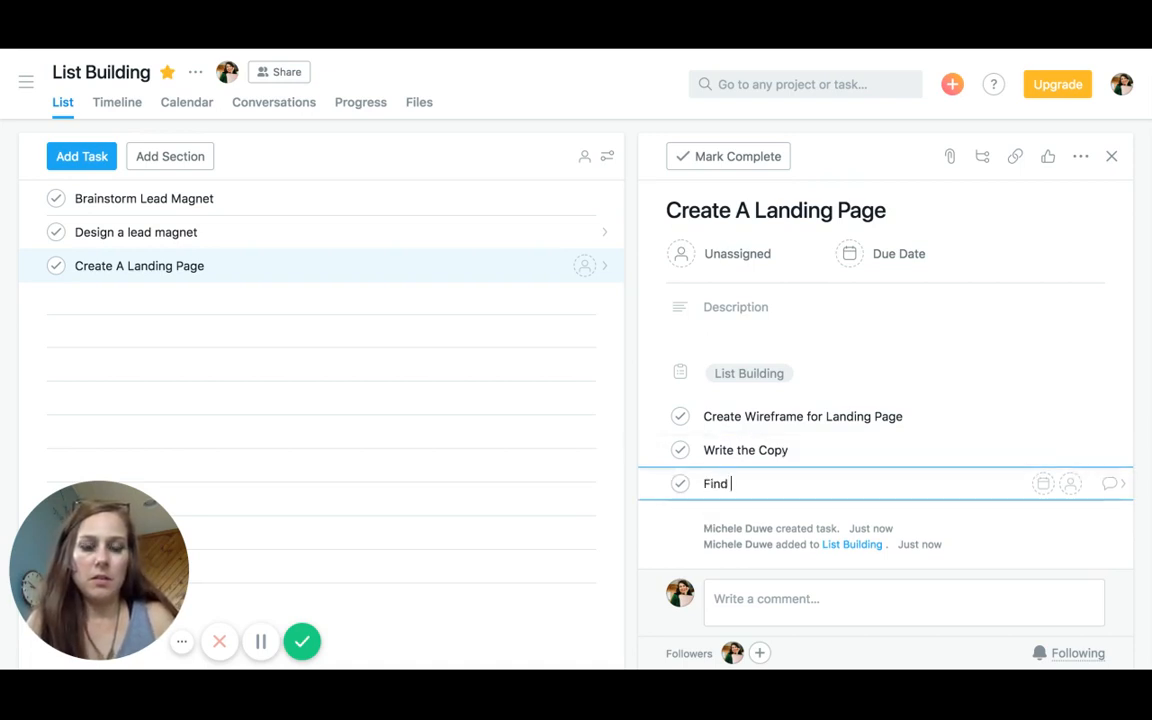
{"action": "type", "text": "I"}
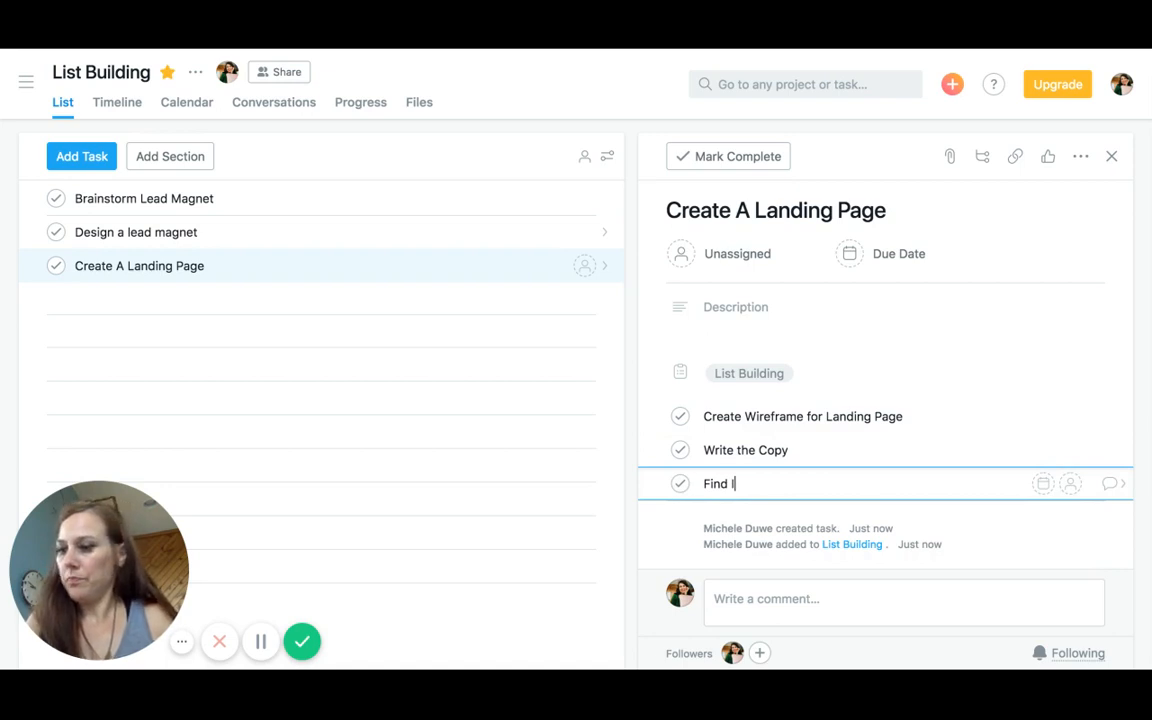
{"action": "type", "text": "mages"}
{"action": "key", "text": "Return"}
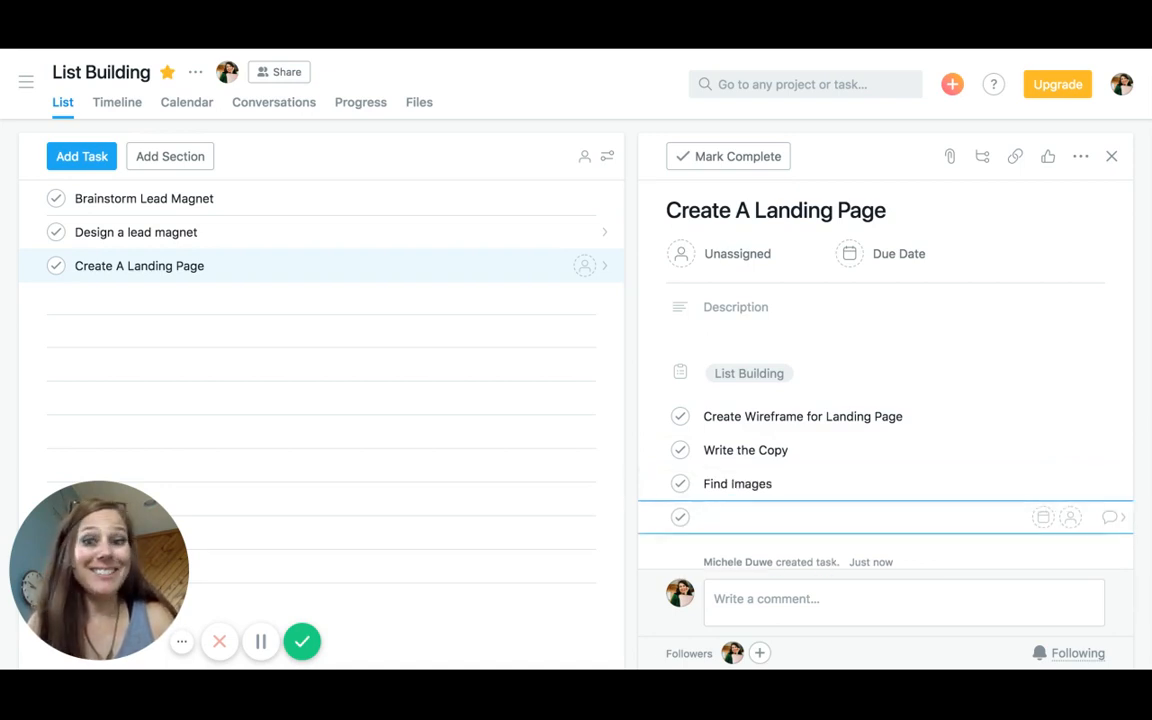
- Add a subtask named "Create The Landing Page" below the Find Images subtask and leave the subtask list
{"action": "type", "text": "Create"}
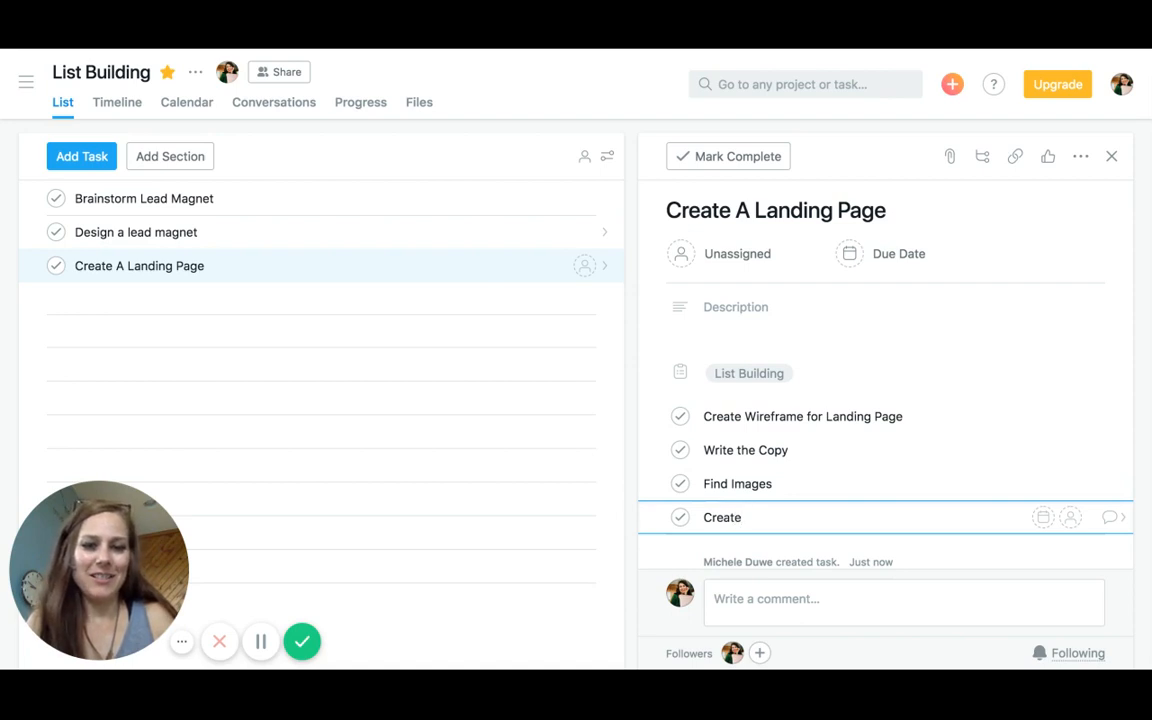
{"action": "type", "text": " The Laindi"}
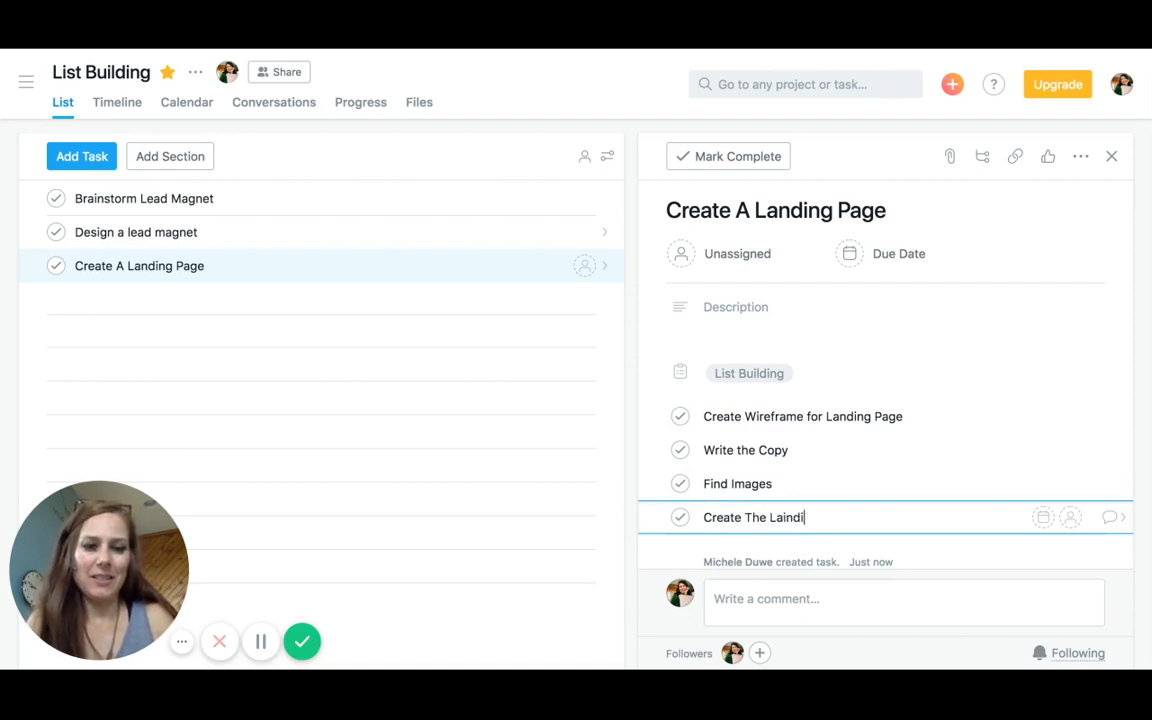
{"action": "key", "text": "BackSpace"}
{"action": "key", "text": "BackSpace"}
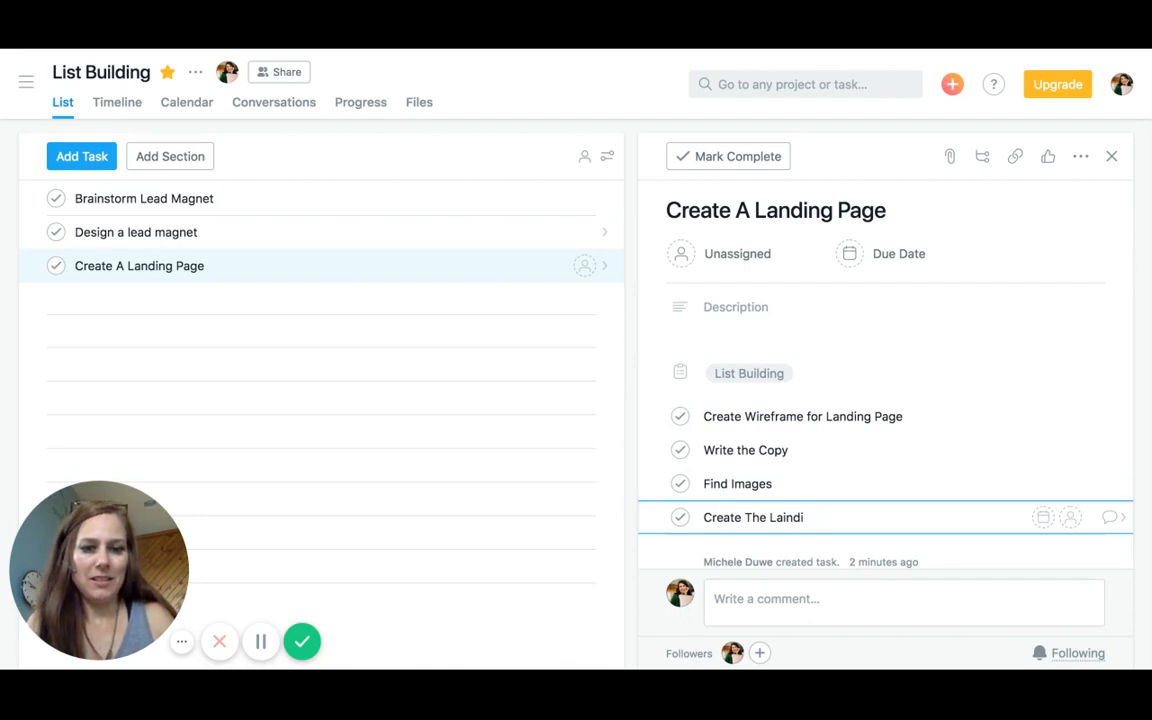
{"action": "key", "text": "BackSpace"}
{"action": "key", "text": "BackSpace"}
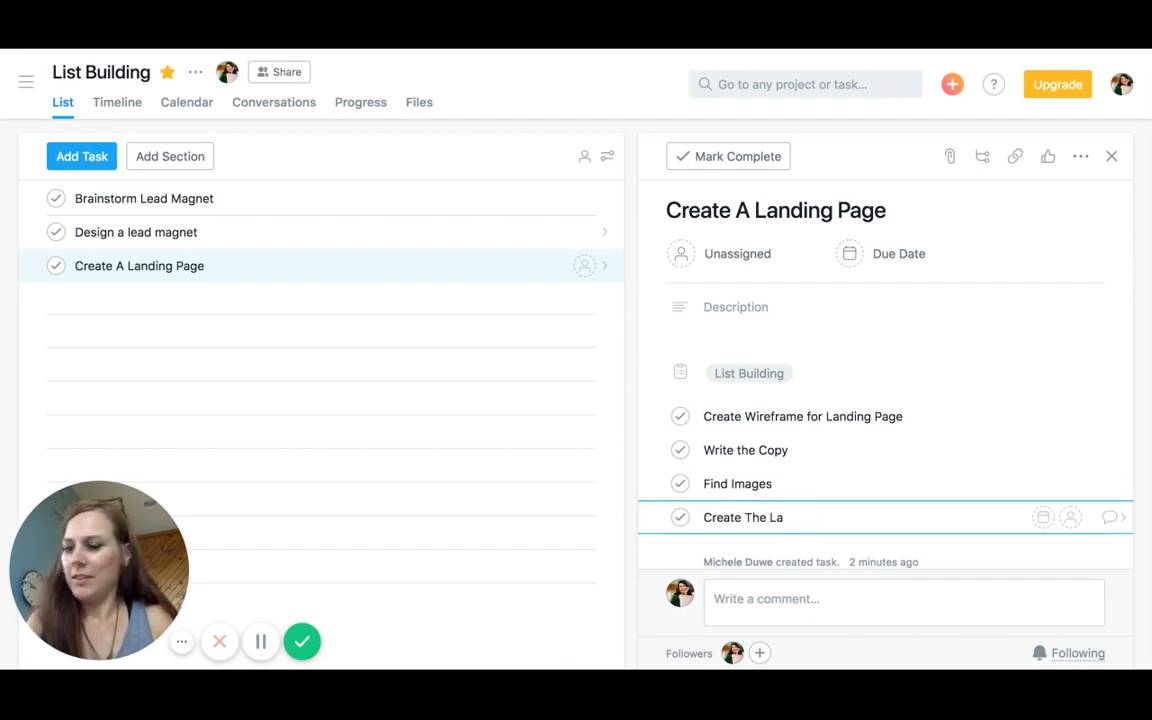
{"action": "type", "text": "nding Pag"}
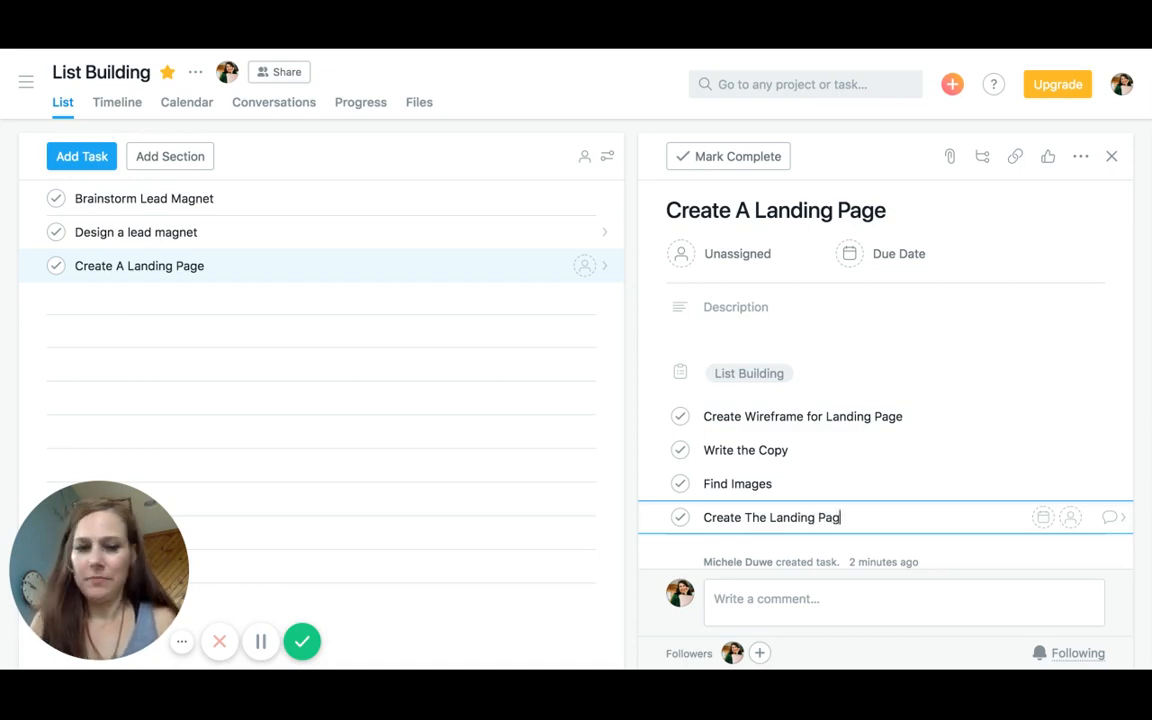
{"action": "type", "text": "e"}
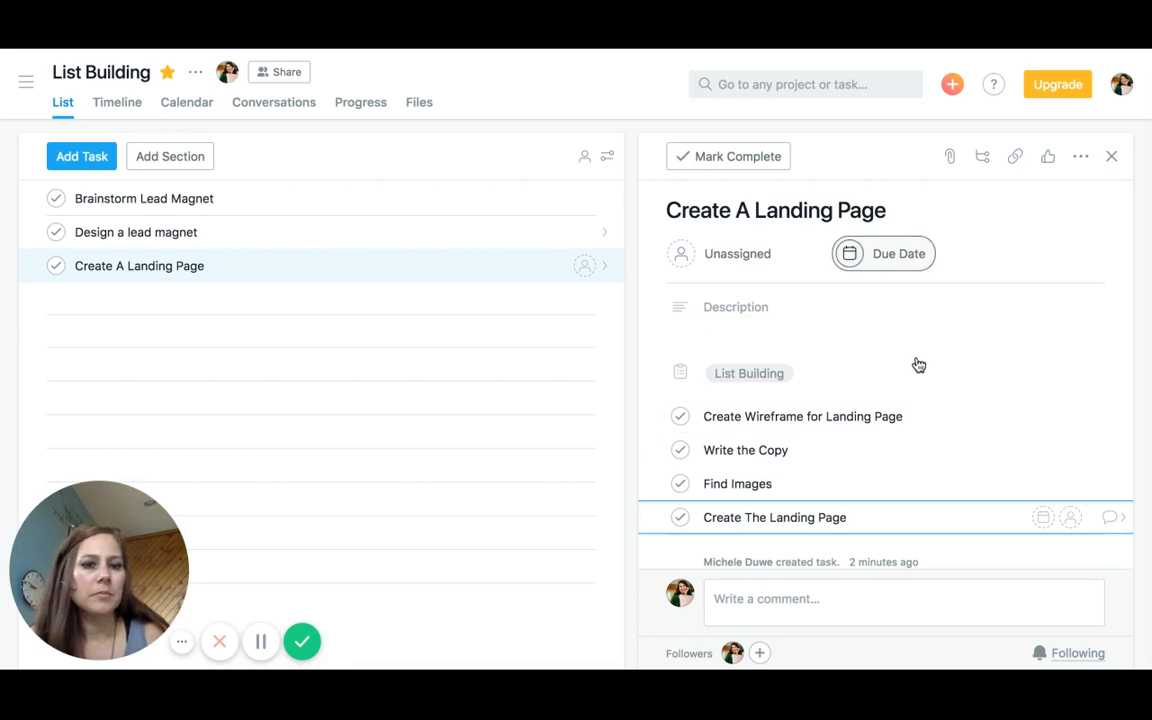
{"action": "left_click", "coordinate": [267, 300]}
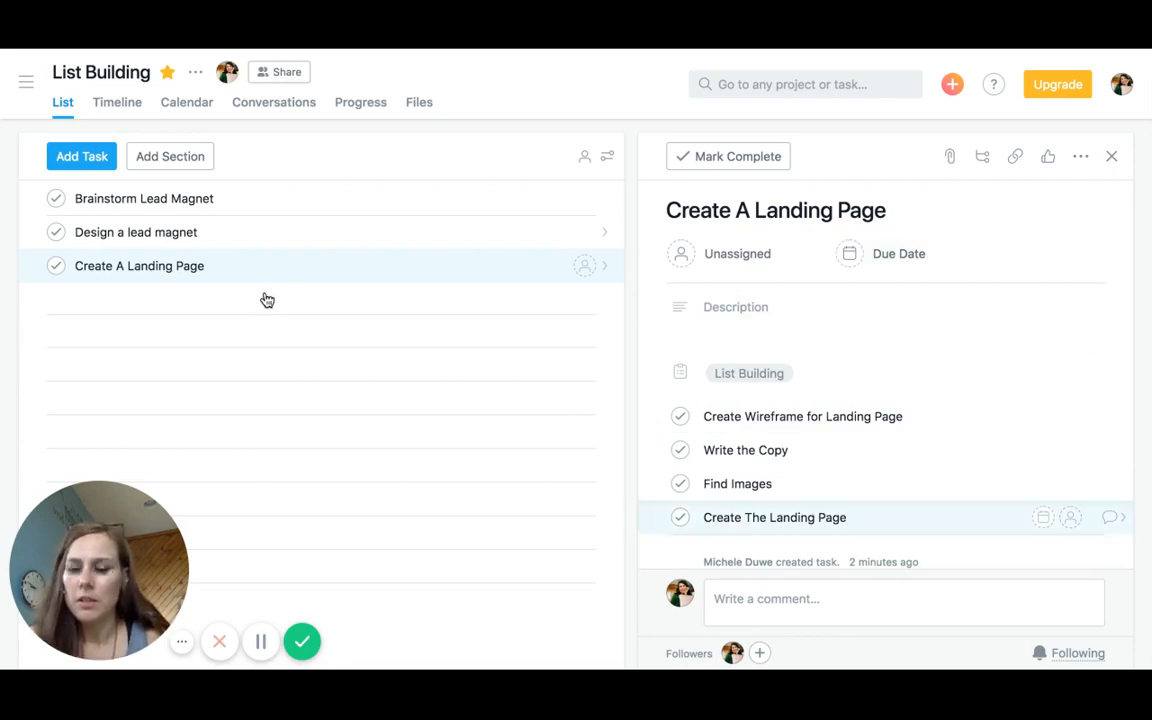
- Add a task named "Opt In Form" below the Create A Landing Page task
{"action": "left_click", "coordinate": [267, 300]}
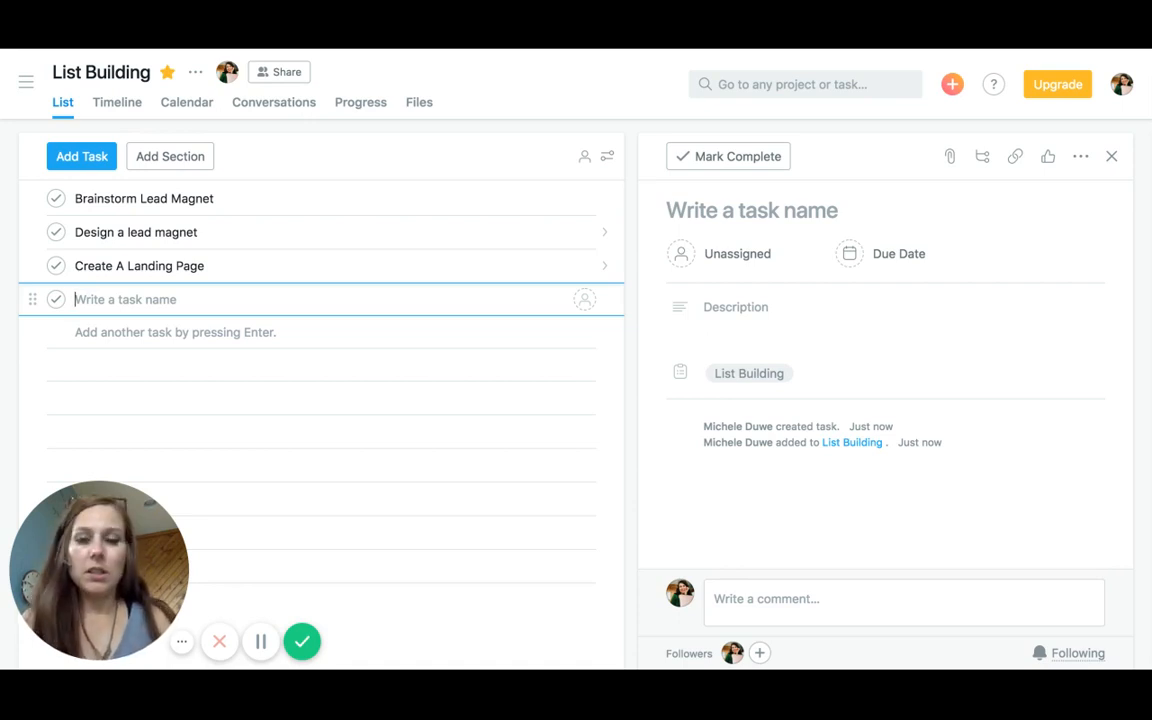
{"action": "type", "text": "Opt"}
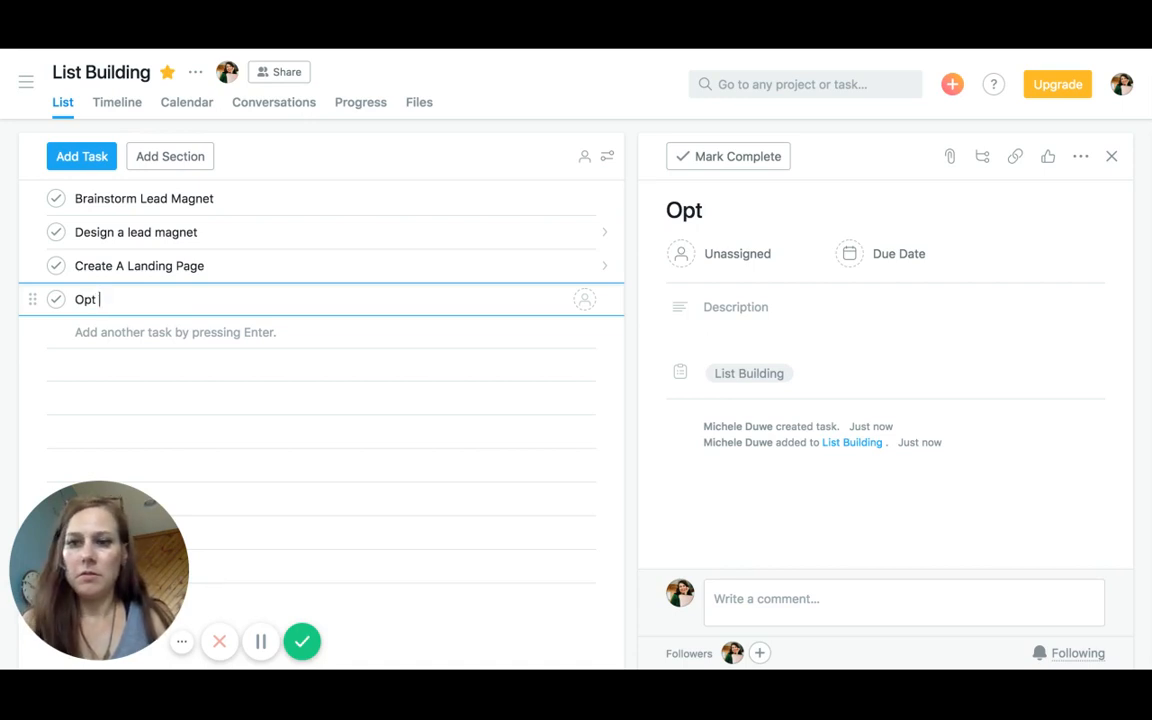
{"action": "type", "text": " In Form"}
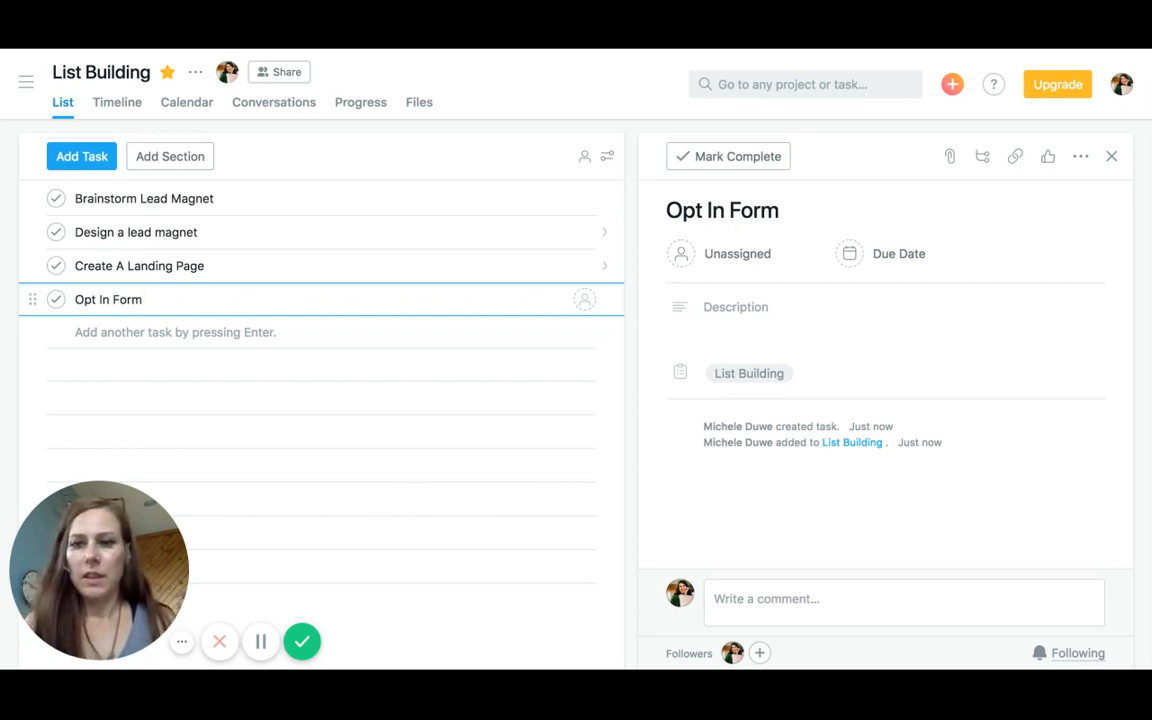
{"action": "key", "text": "Return"}
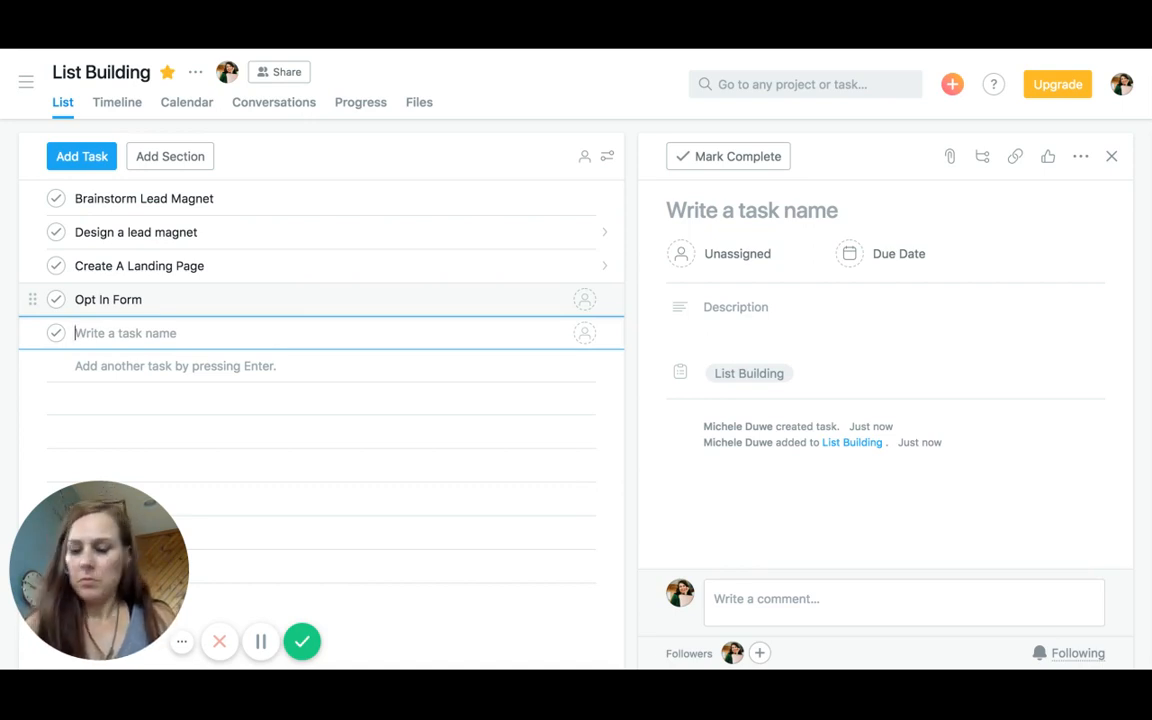
- Name the new task below Opt In Form "Thank You Page"
{"action": "type", "text": "T"}
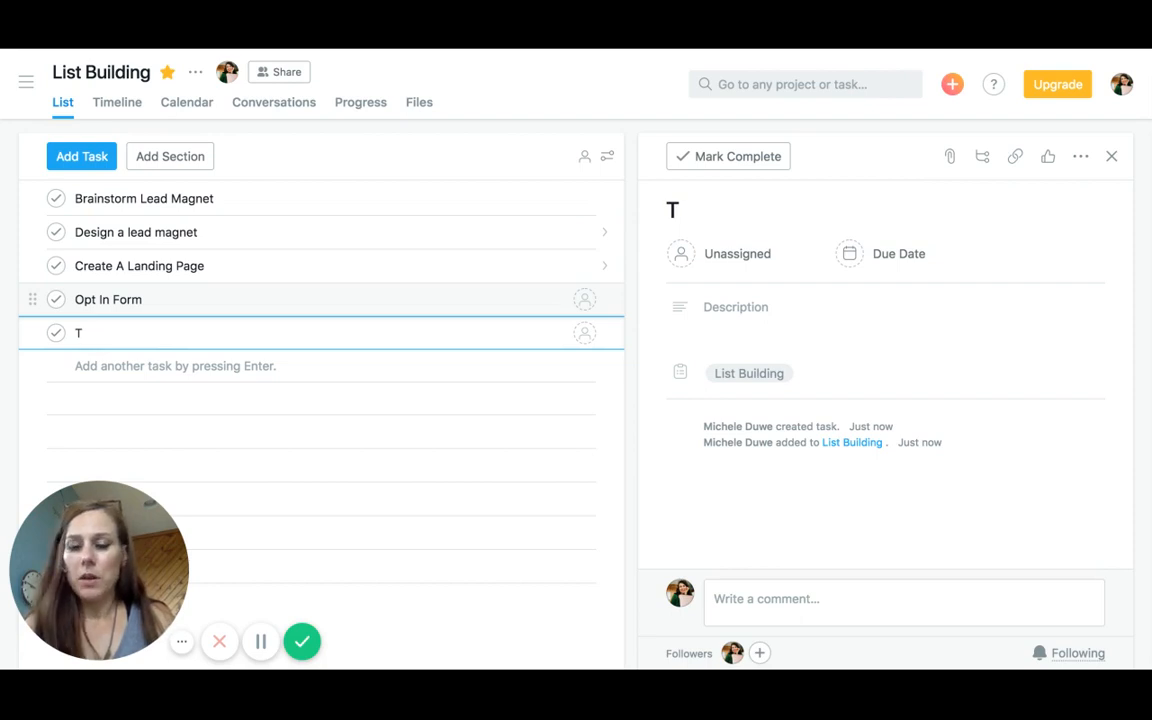
{"action": "type", "text": "hank"}
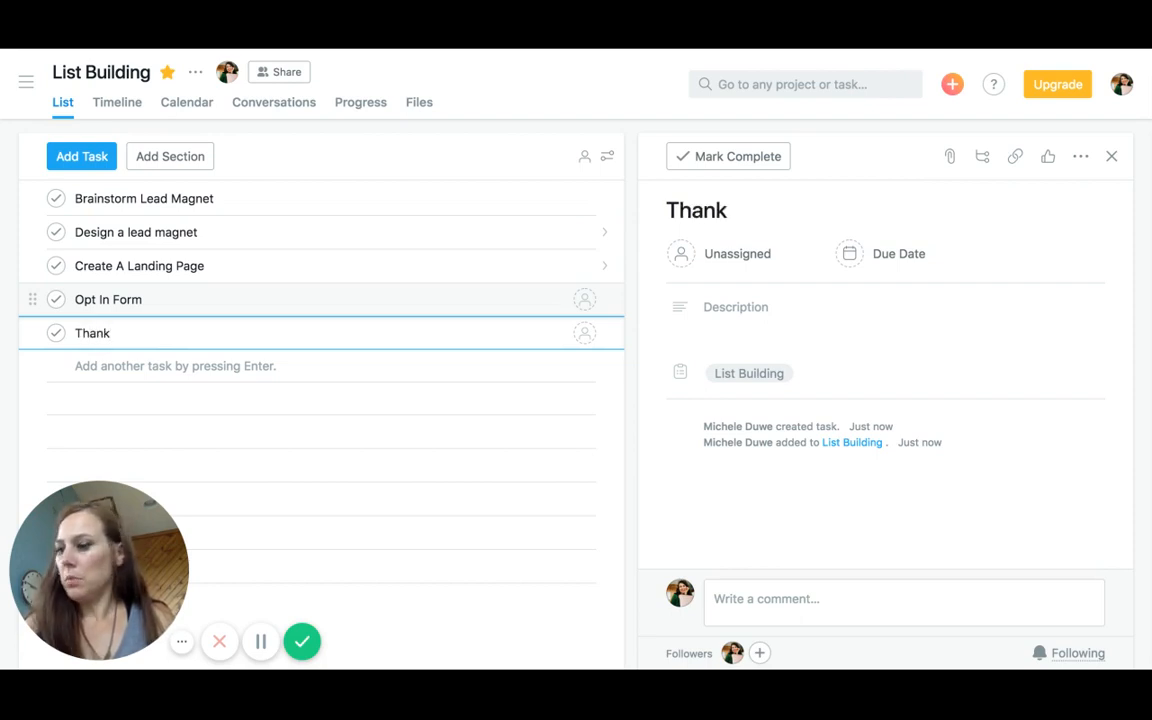
{"action": "type", "text": " Y"}
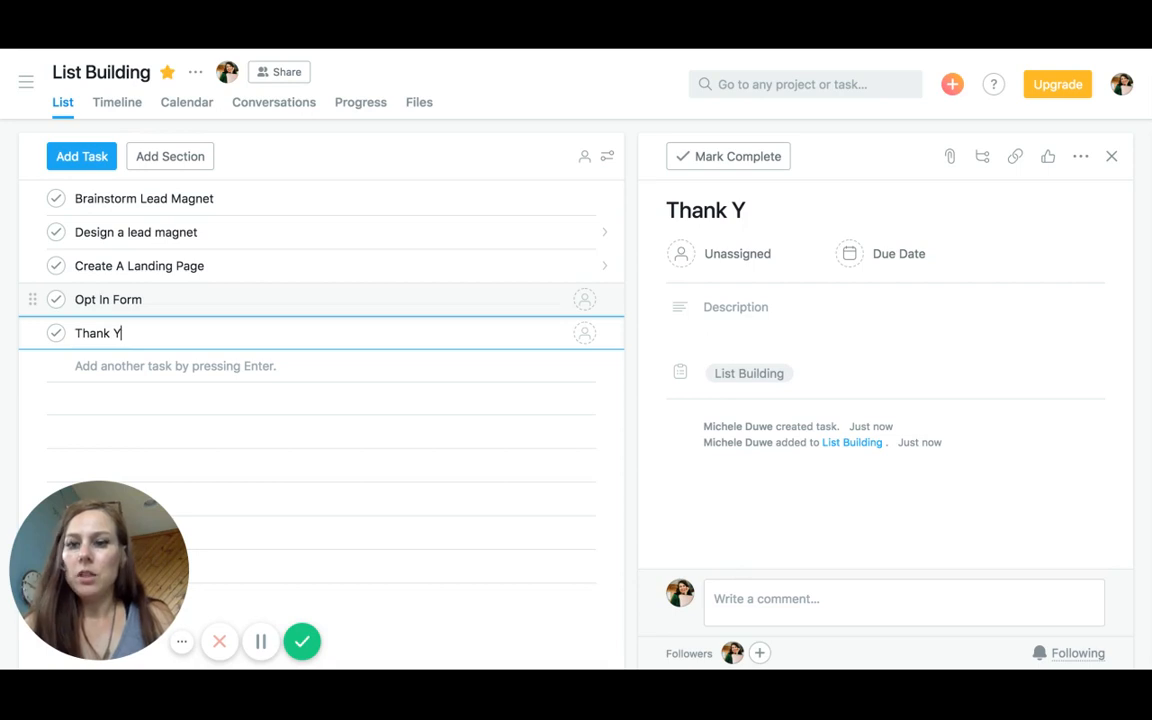
{"action": "type", "text": "ou"}
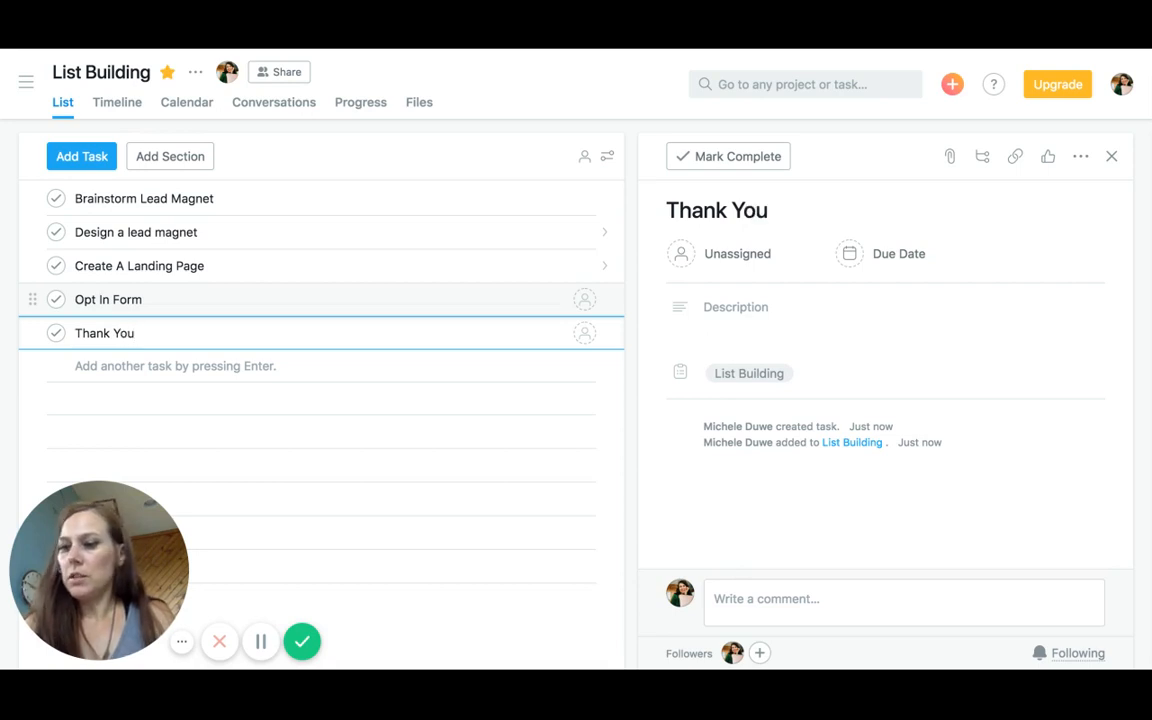
{"action": "type", "text": " Page"}
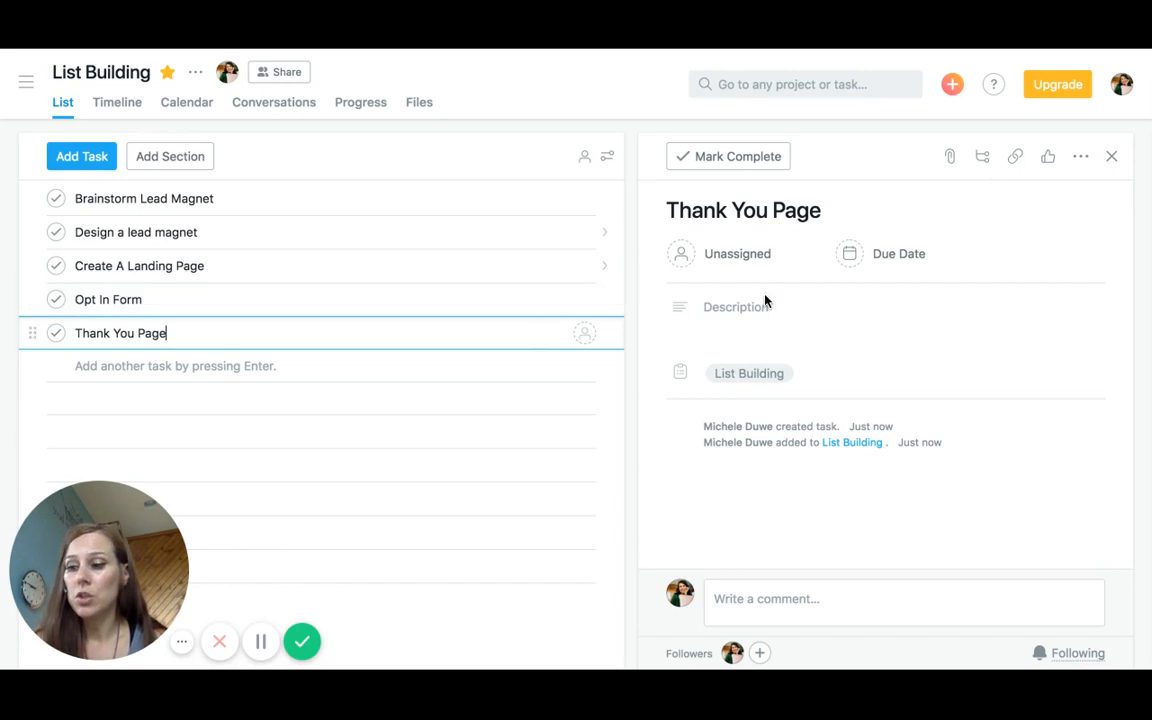
- Add a subtask named "Create A Wireframe" to the Thank You Page task
{"action": "left_click", "coordinate": [983, 158]}
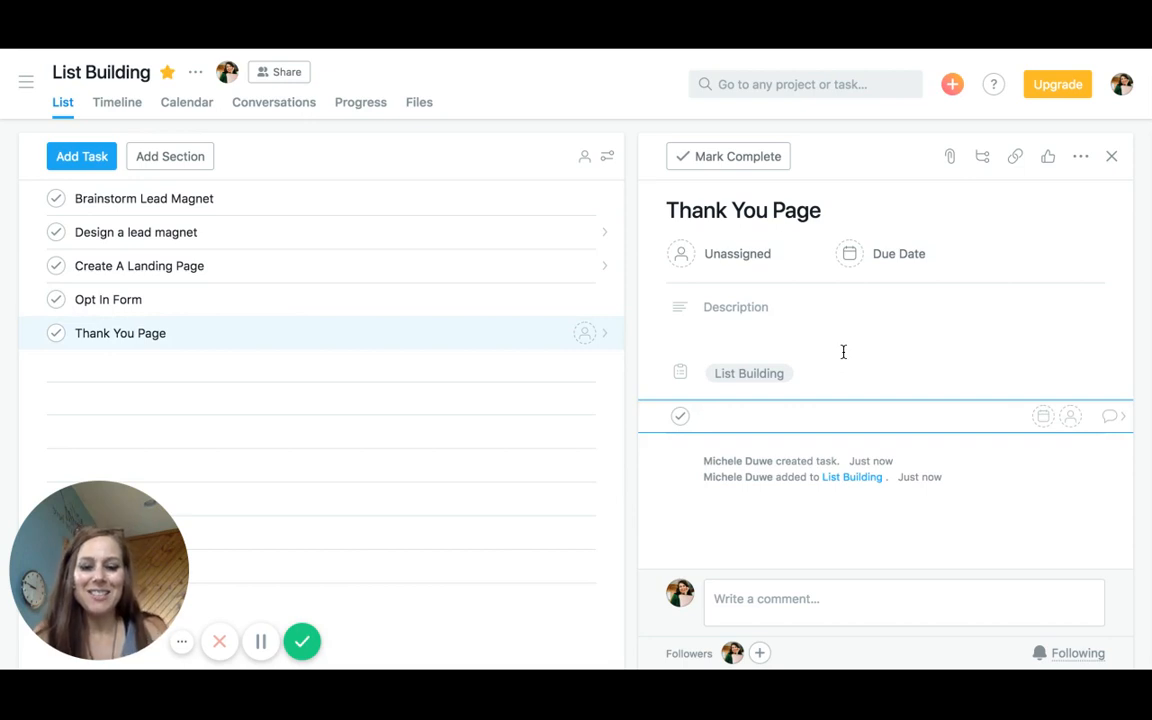
{"action": "type", "text": "Crate you"}
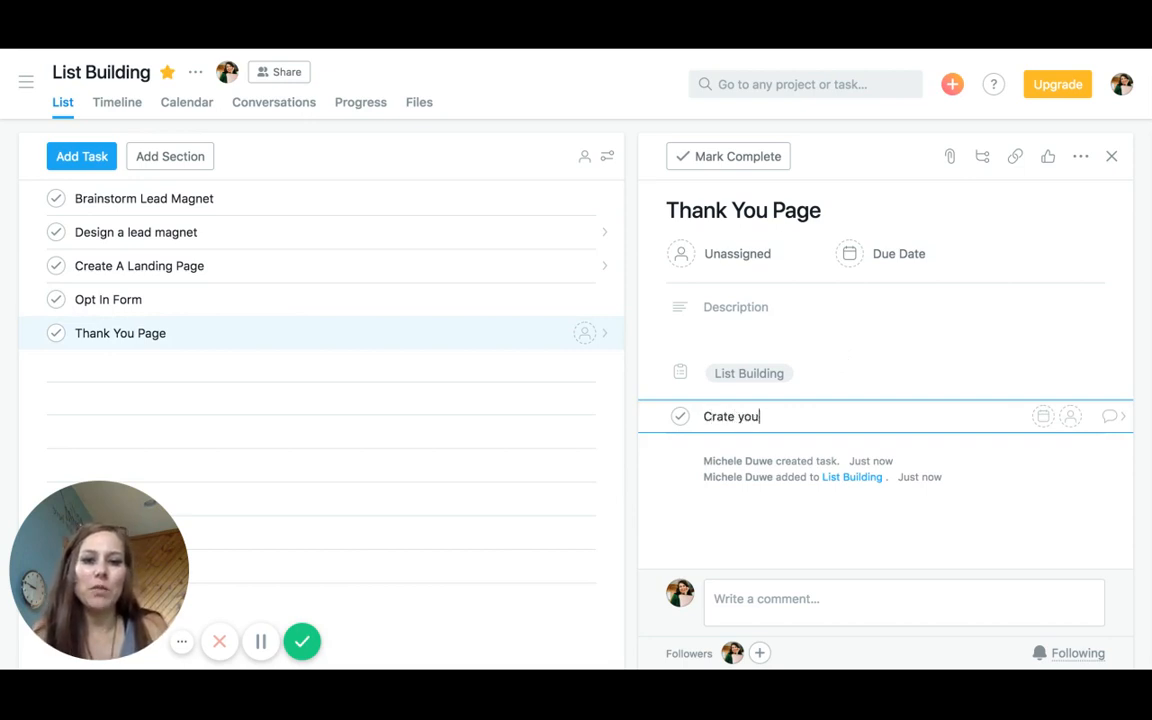
{"action": "key", "text": "BackSpace"}
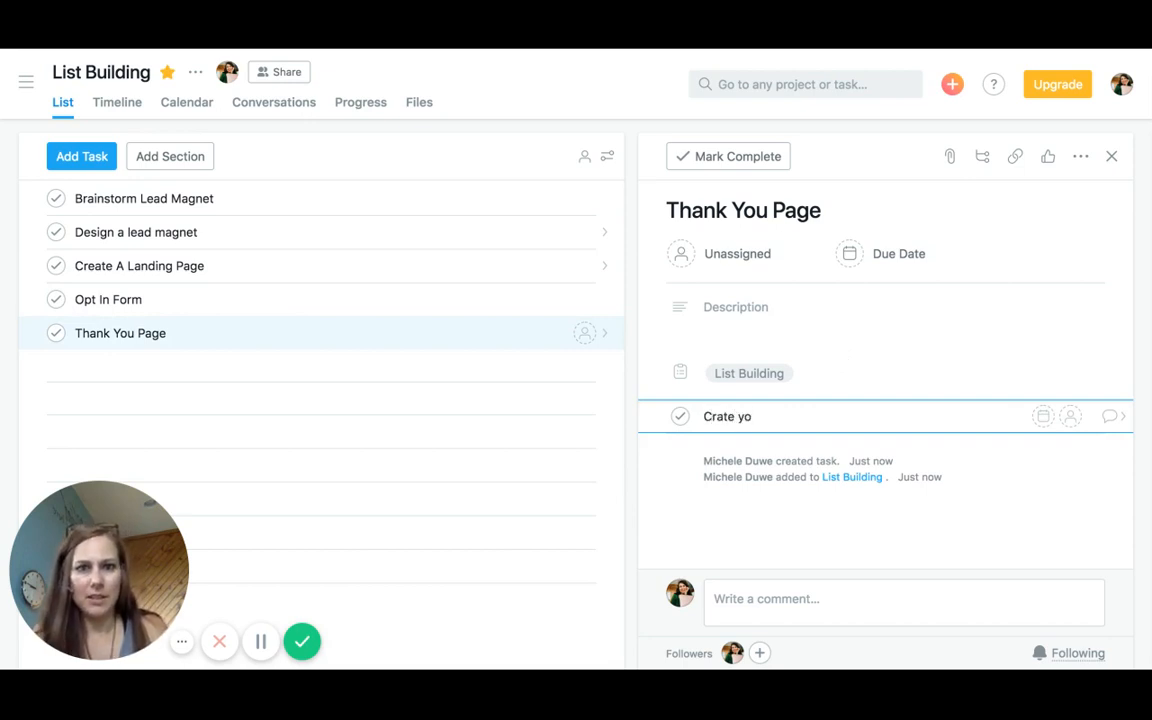
{"action": "key", "text": "BackSpace"}
{"action": "key", "text": "BackSpace"}
{"action": "key", "text": "BackSpace"}
{"action": "key", "text": "BackSpace"}
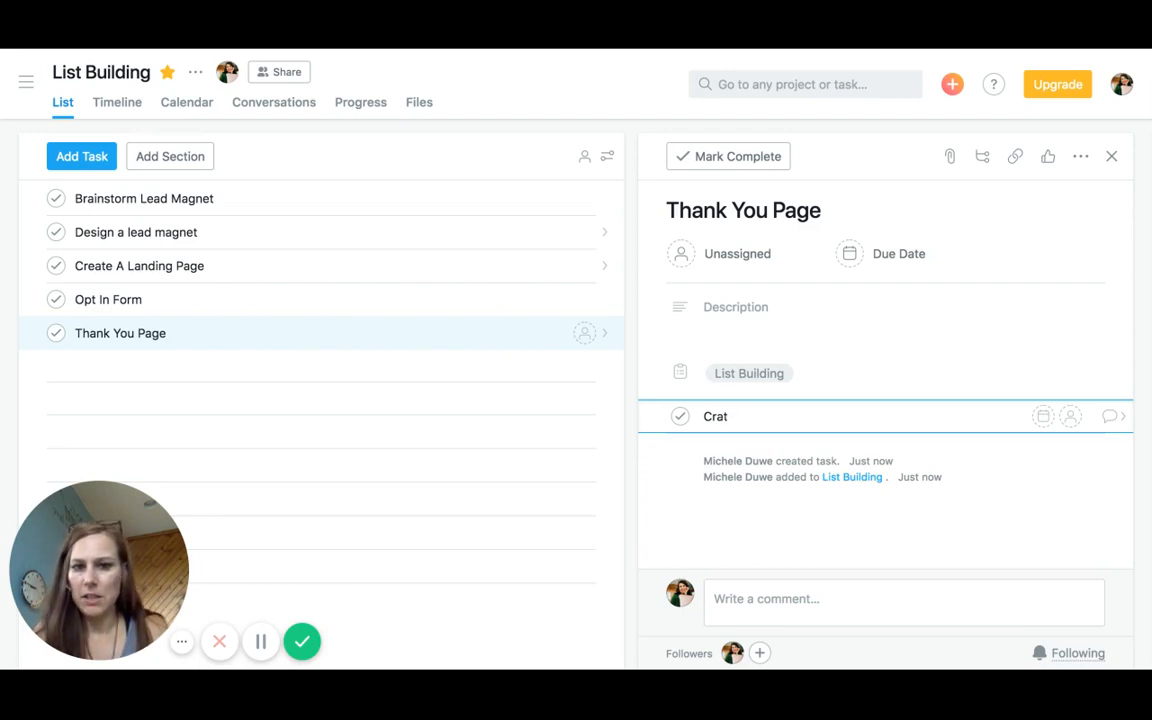
{"action": "key", "text": "BackSpace"}
{"action": "key", "text": "BackSpace"}
{"action": "key", "text": "BackSpace"}
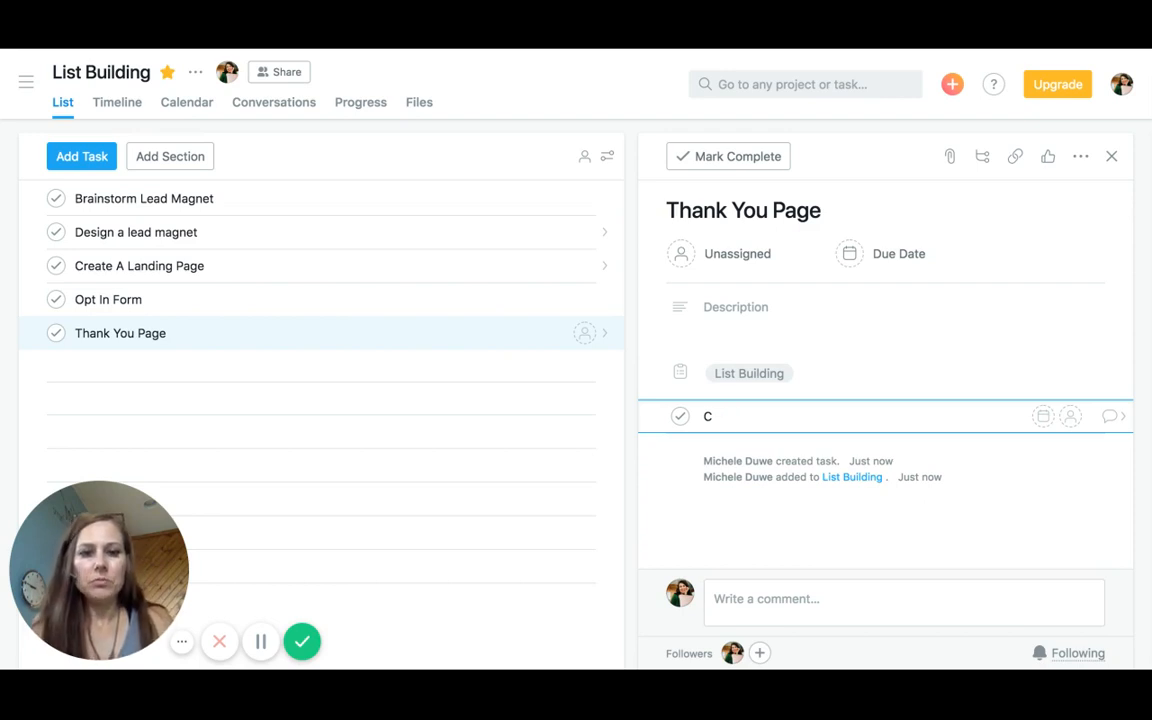
{"action": "type", "text": "reate "}
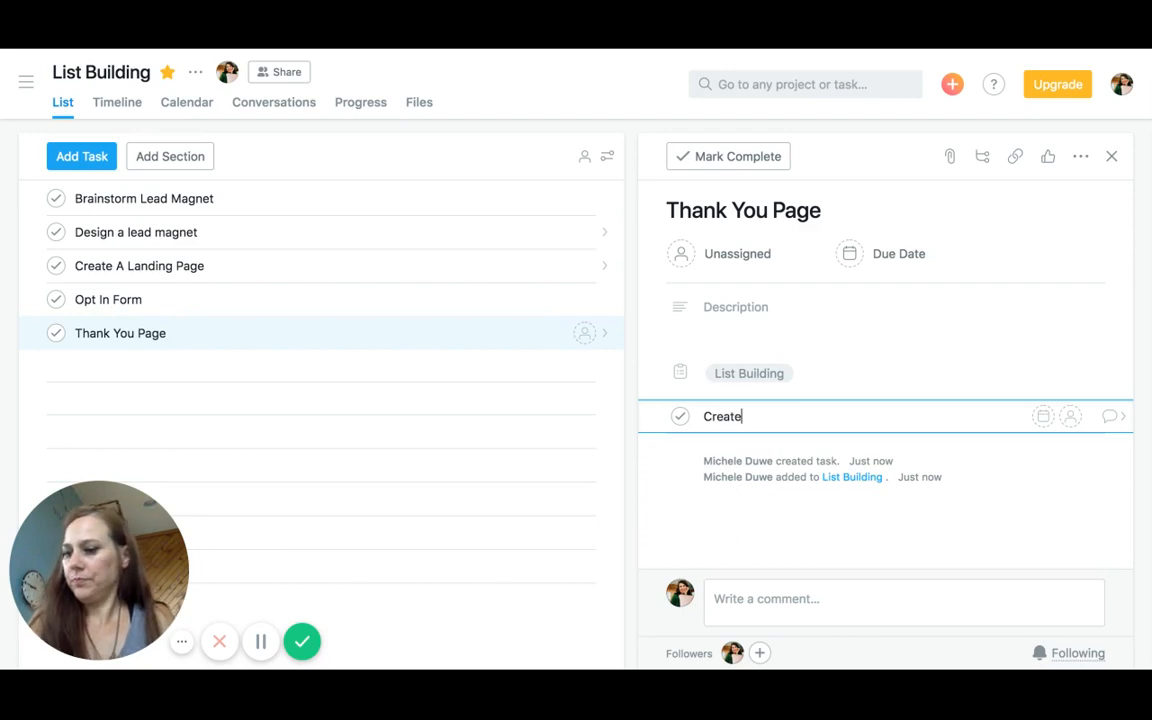
{"action": "type", "text": "A "}
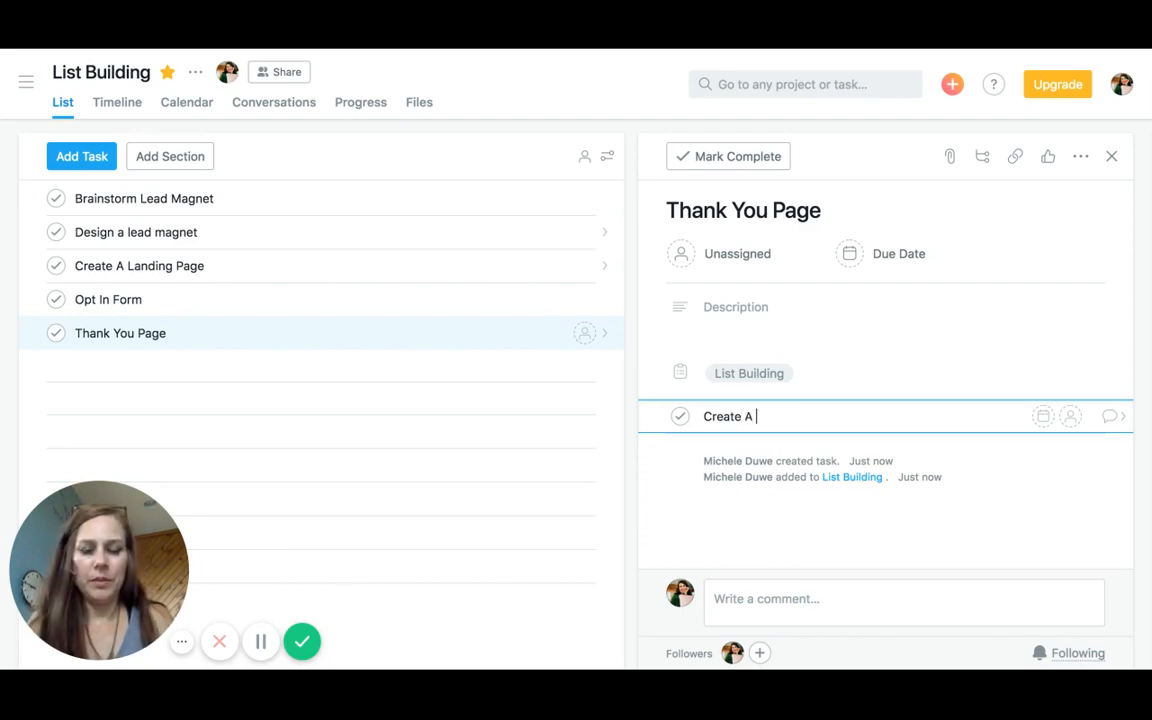
{"action": "type", "text": "Wirefram"}
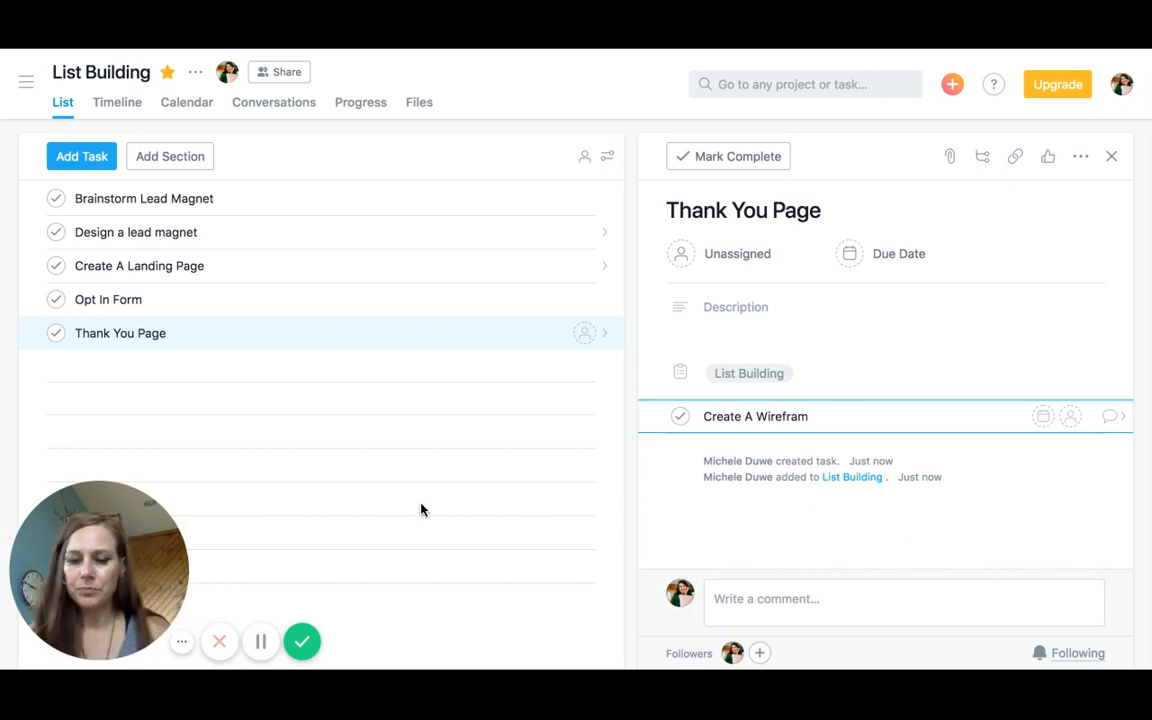
{"action": "left_click", "coordinate": [260, 641]}
{"action": "left_click", "coordinate": [260, 641]}
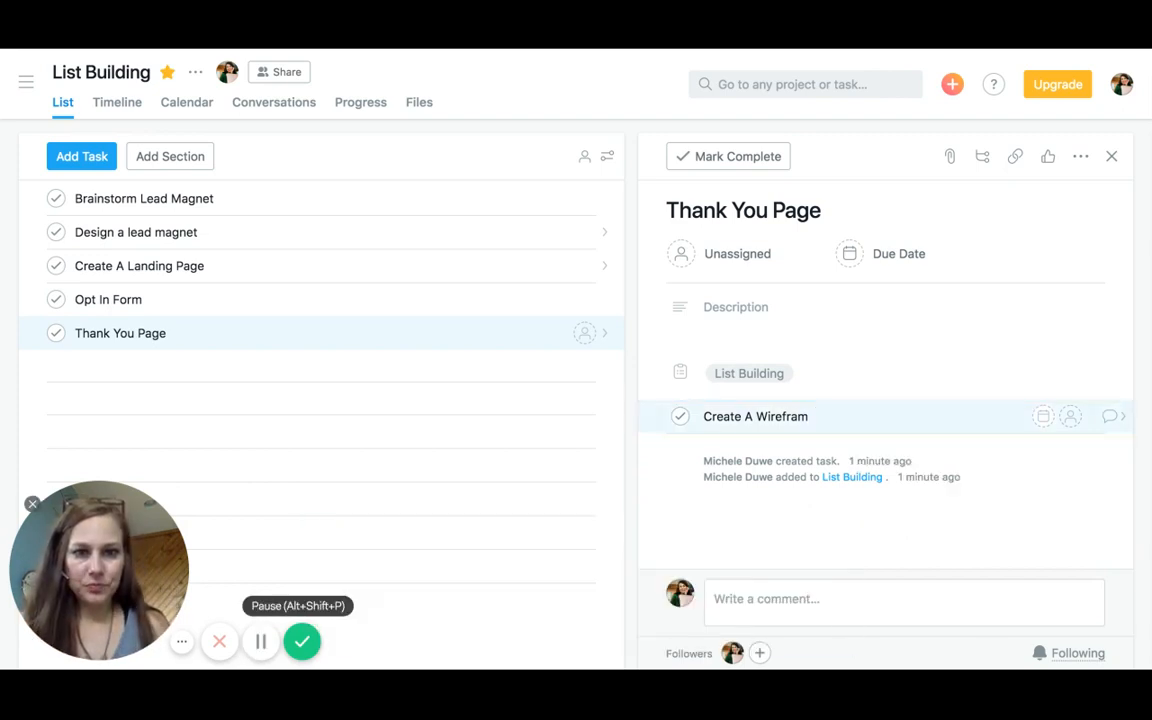
{"action": "left_click", "coordinate": [813, 428]}
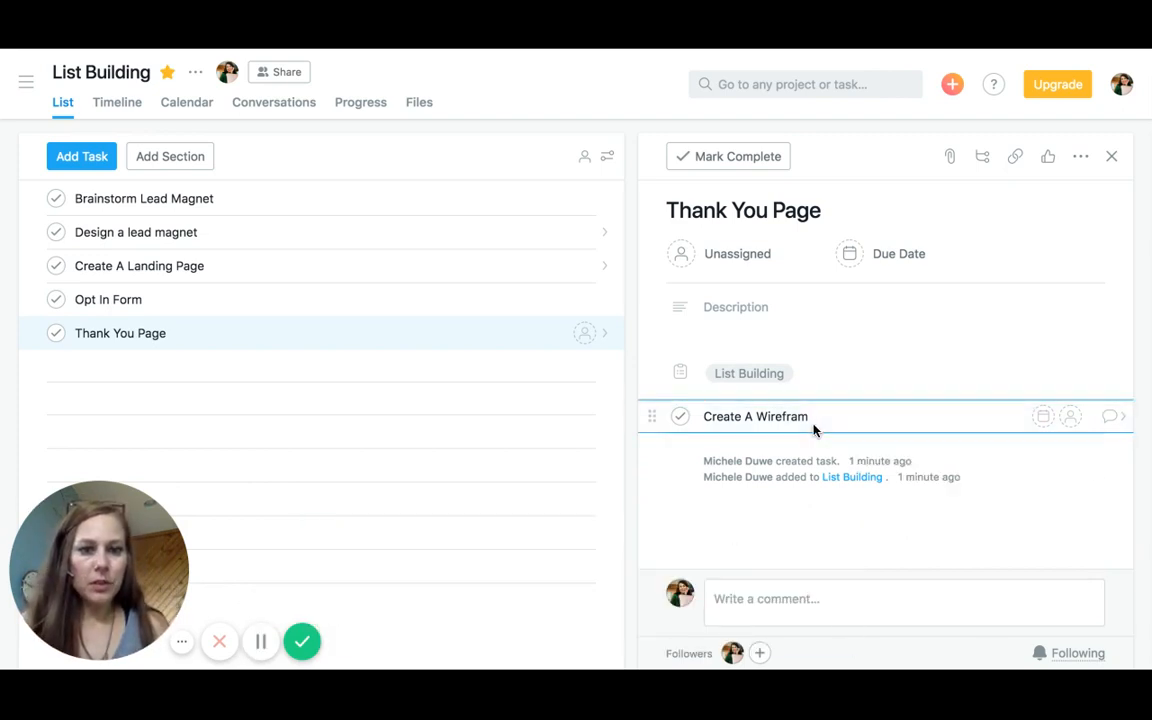
{"action": "type", "text": "e"}
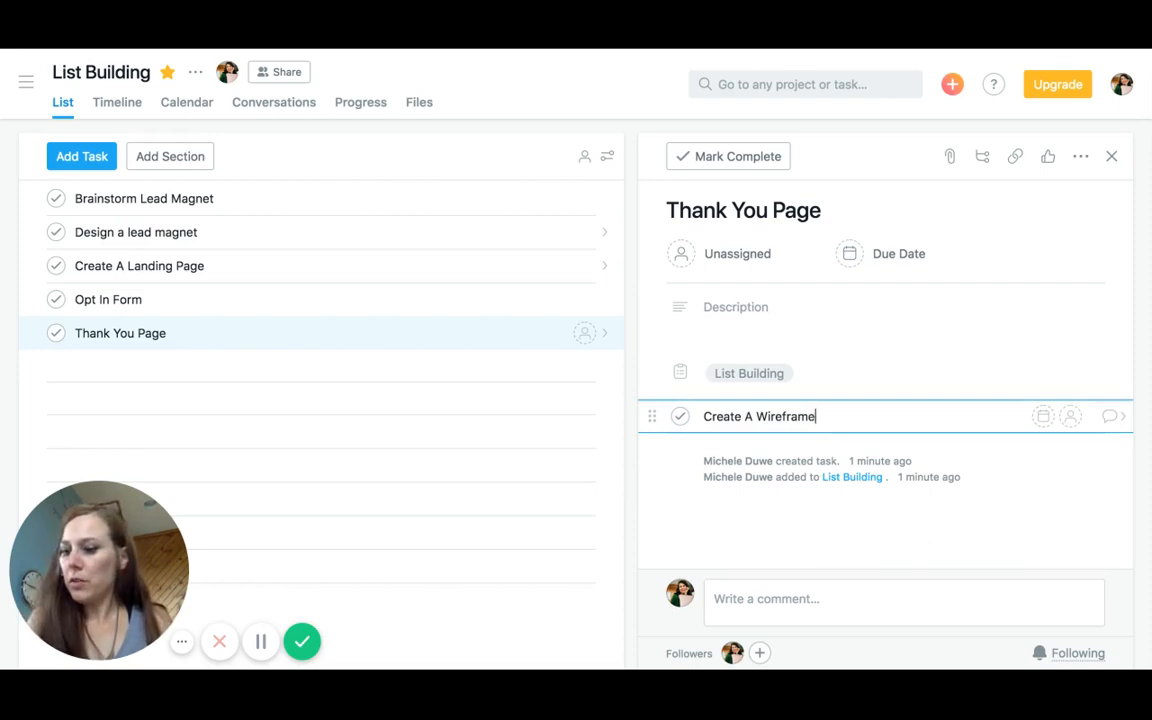
{"action": "type", "text": " fro"}
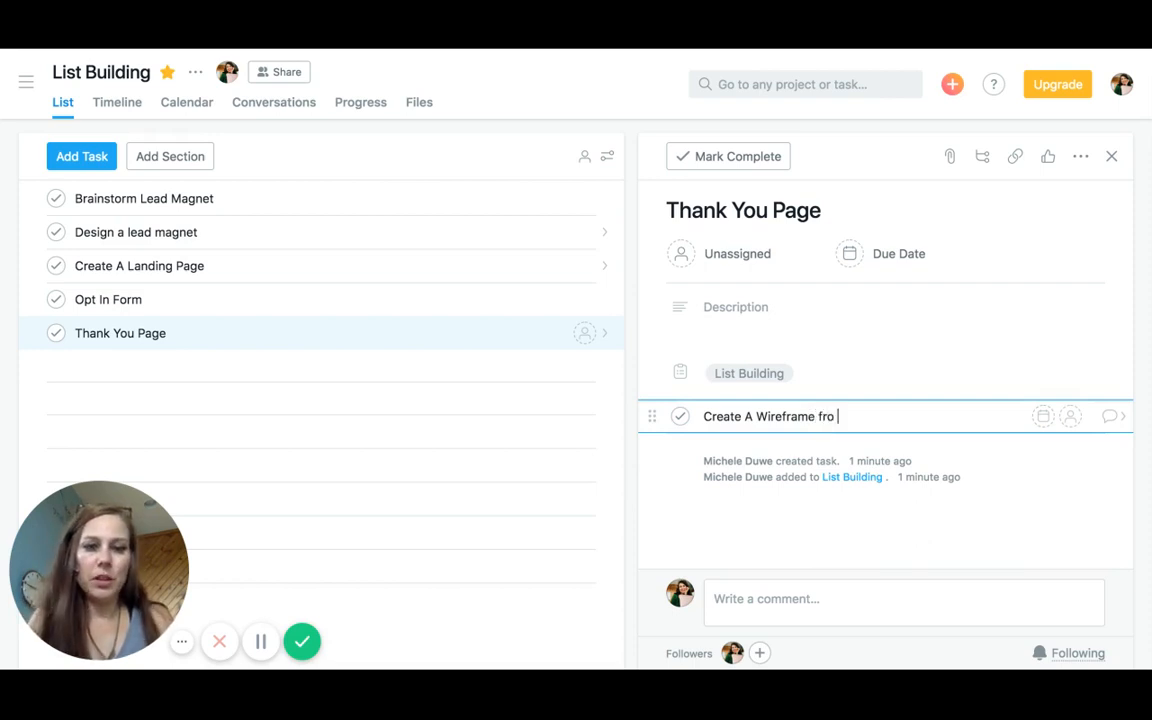
{"action": "key", "text": "BackSpace"}
{"action": "key", "text": "BackSpace"}
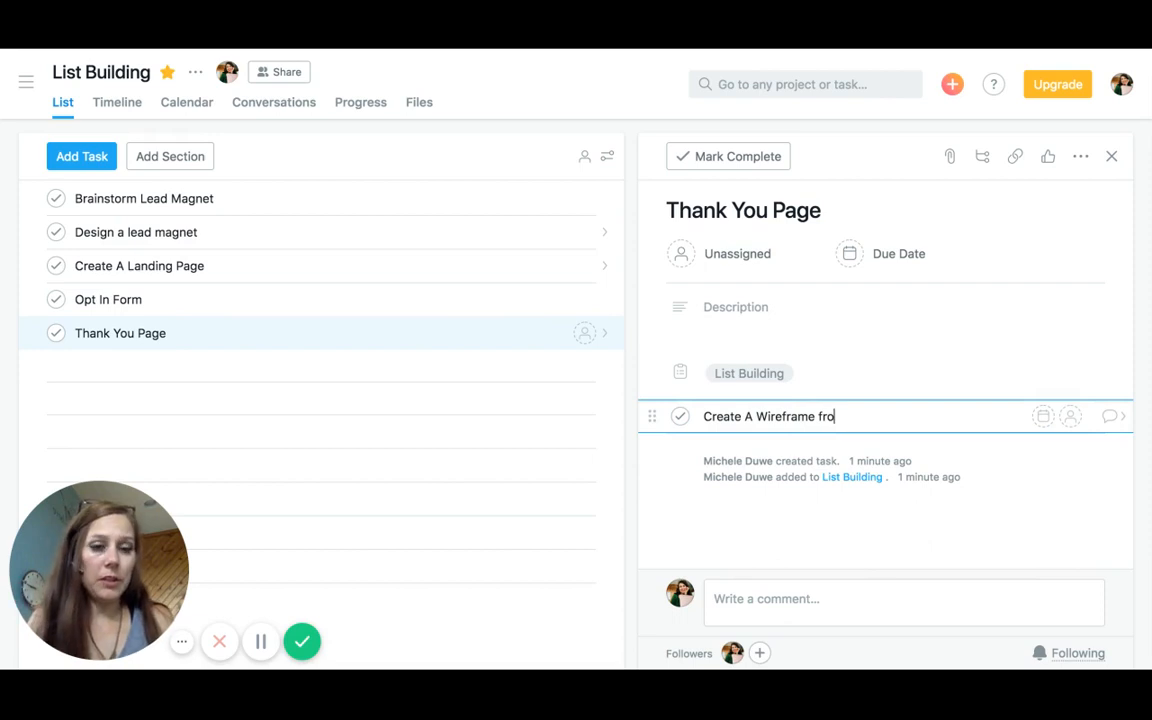
{"action": "key", "text": "BackSpace"}
{"action": "key", "text": "BackSpace"}
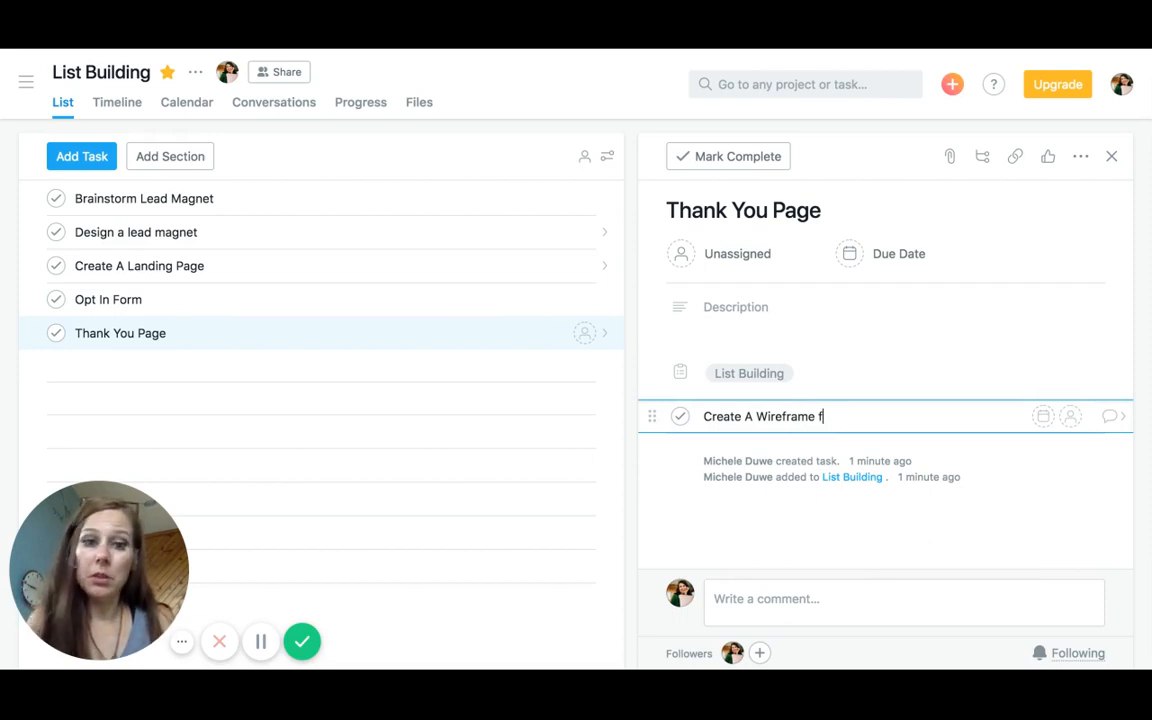
{"action": "key", "text": "Return"}
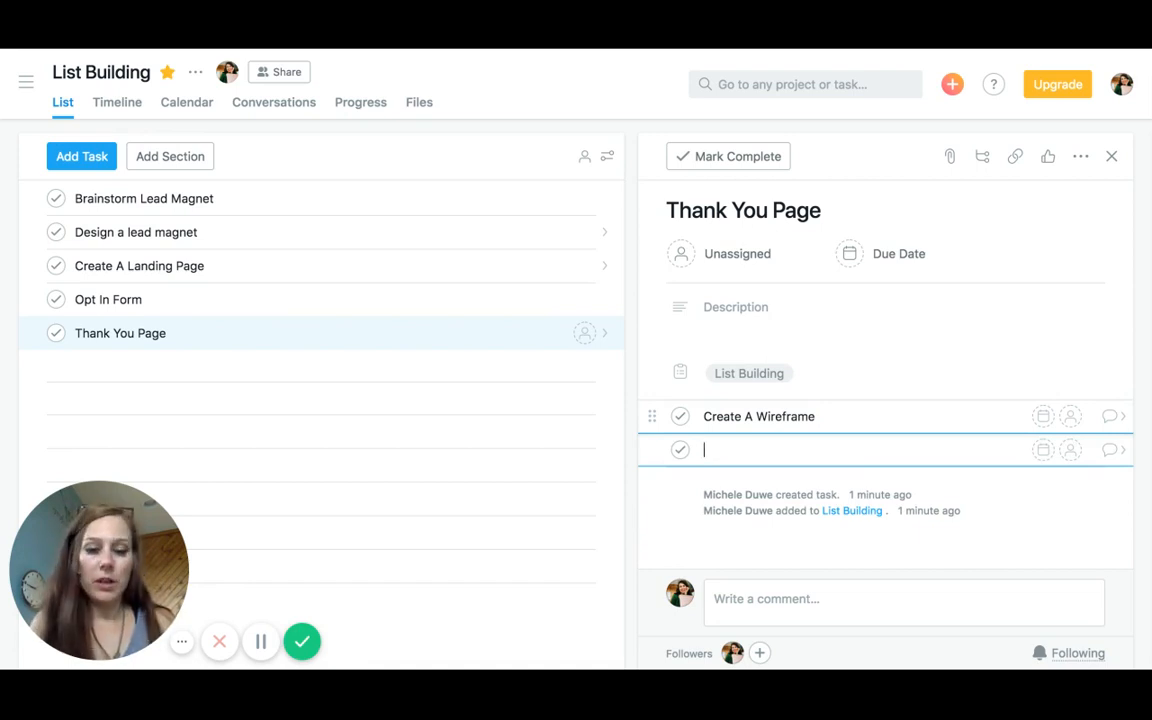
- Add a subtask named "Write the Copy" below the Create A Wireframe subtask of the Thank You Page task
{"action": "type", "text": "SW"}
{"action": "key", "text": "BackSpace"}
{"action": "key", "text": "BackSpace"}
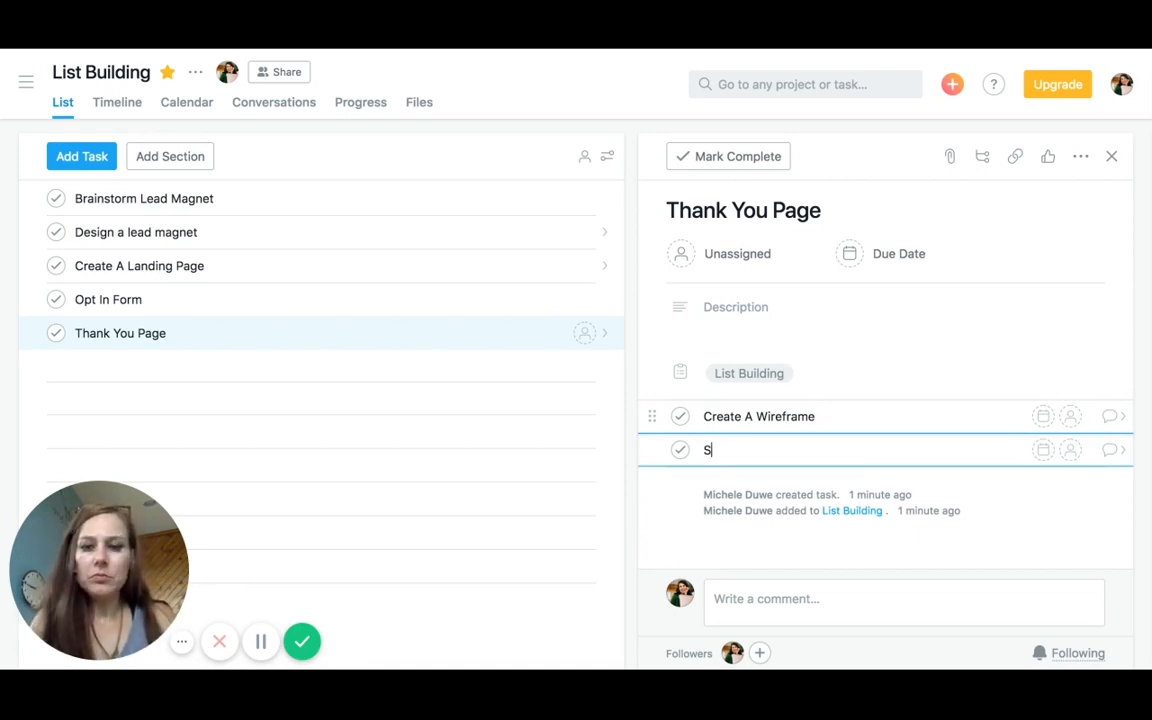
{"action": "type", "text": "W"}
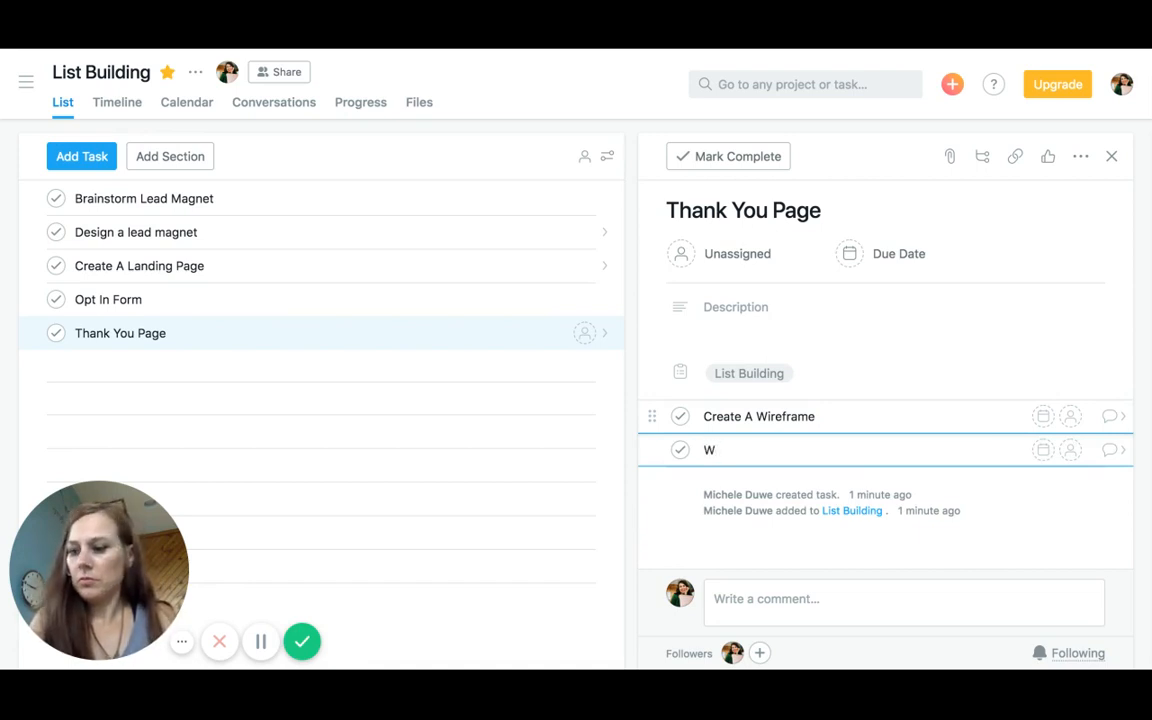
{"action": "type", "text": "rit"}
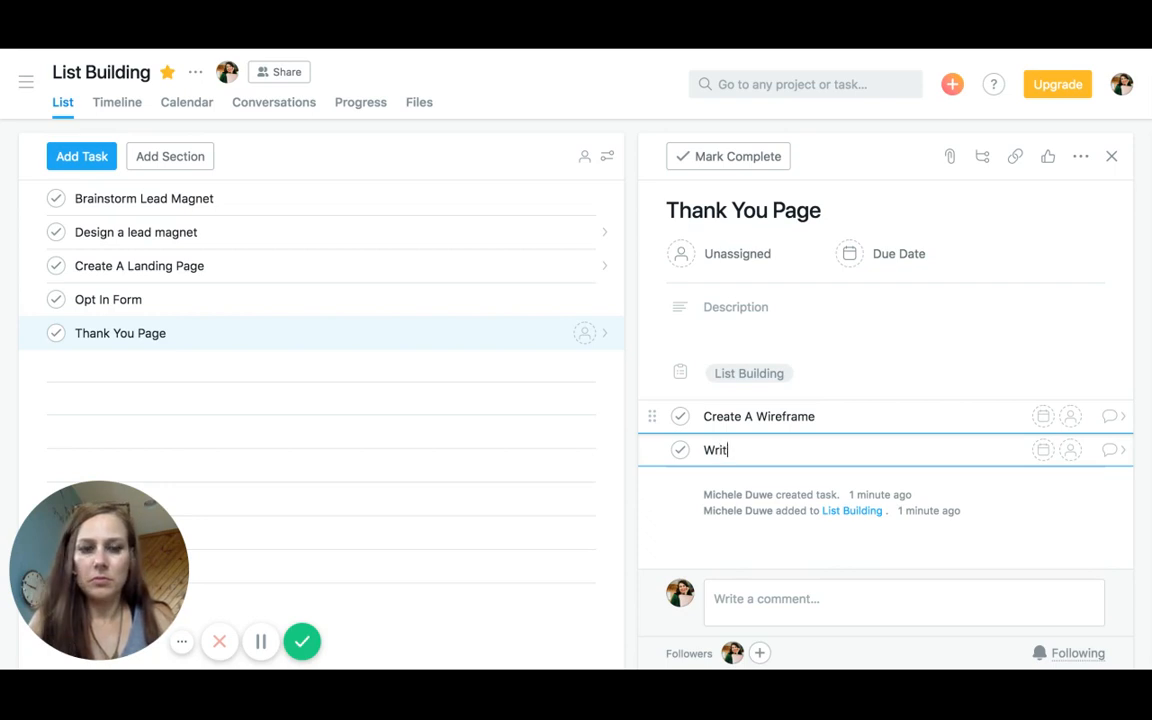
{"action": "type", "text": "e the Cop"}
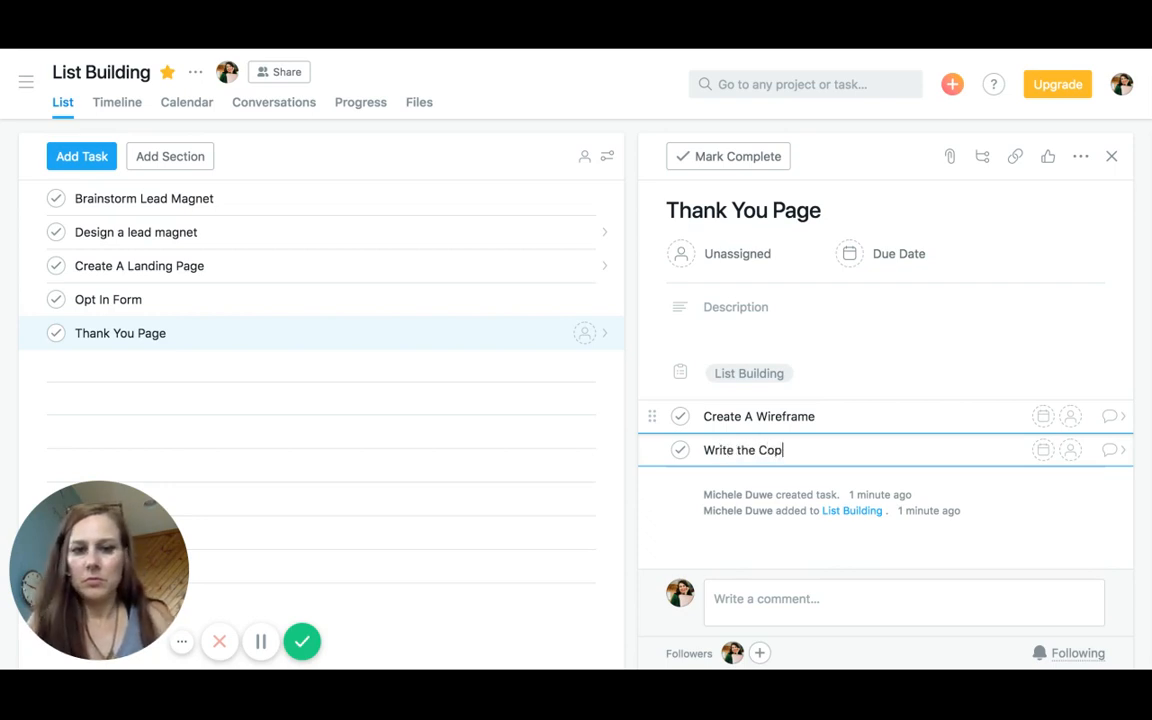
{"action": "type", "text": "y"}
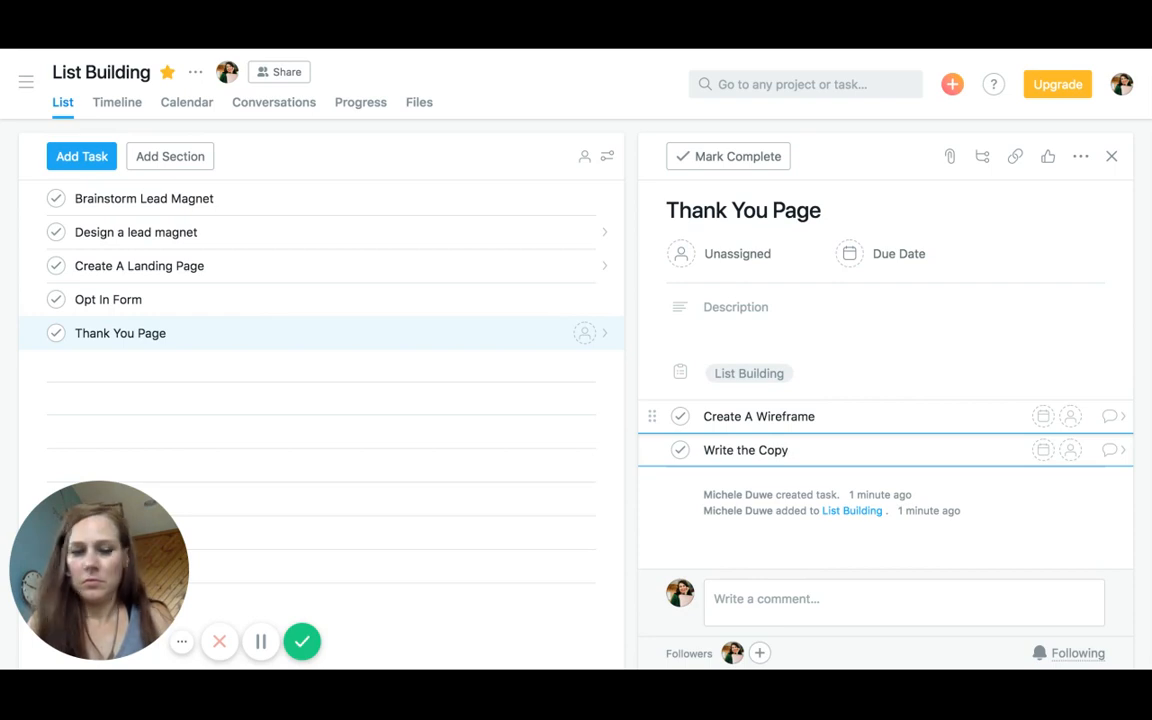
{"action": "key", "text": "Return"}
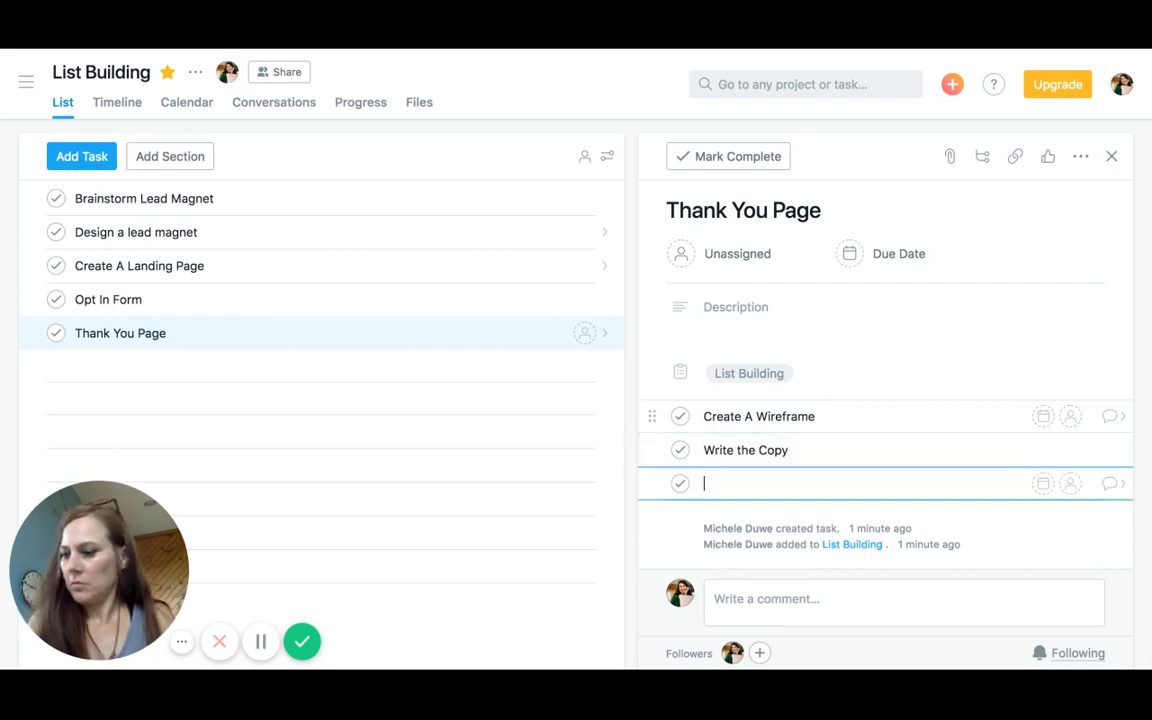
- Add a subtask named "Find the Image" below the Write the Copy subtask of the Thank You Page task
{"action": "type", "text": "Fi"}
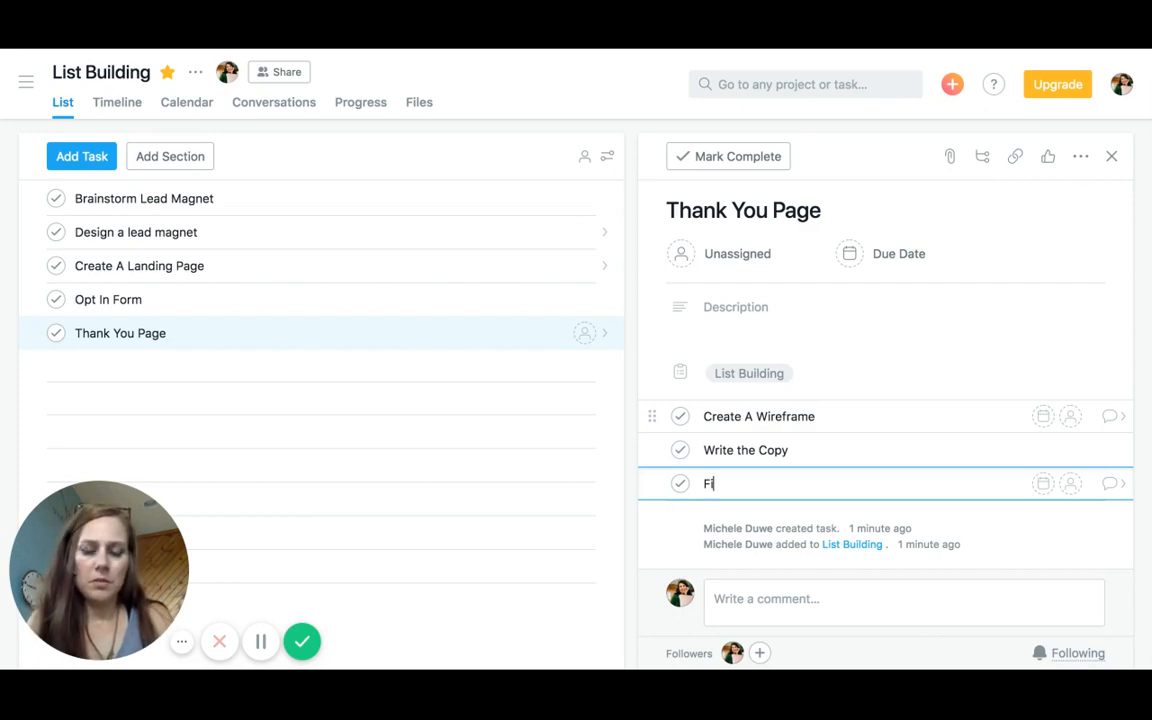
{"action": "type", "text": "nd the Image"}
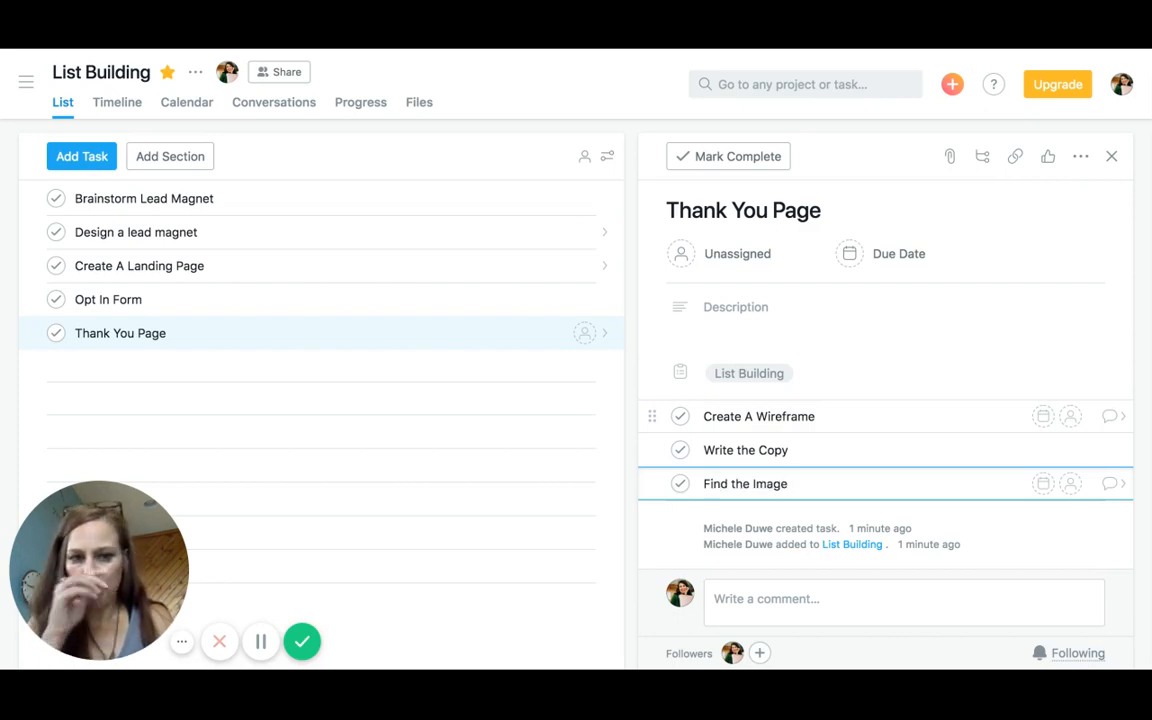
{"action": "key", "text": "Return"}
- Add a subtask named "Pick your Tripwire" below the Find the Image subtask of the Thank You Page task
{"action": "type", "text": "P"}
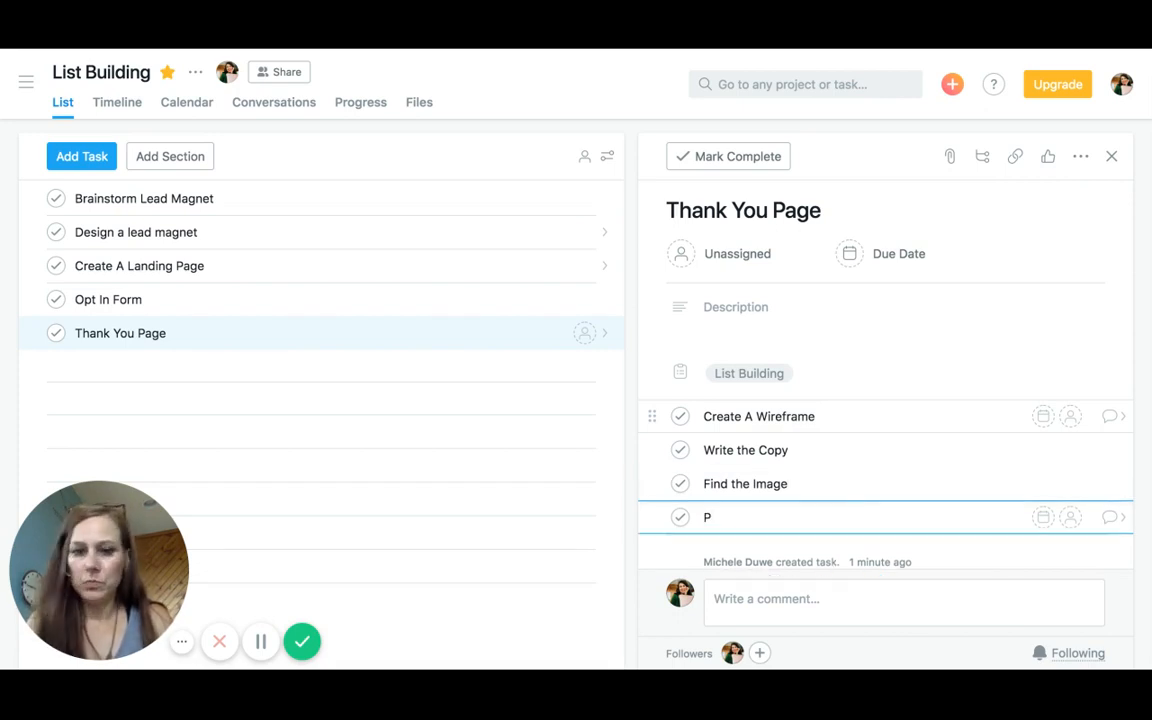
{"action": "type", "text": "ick y"}
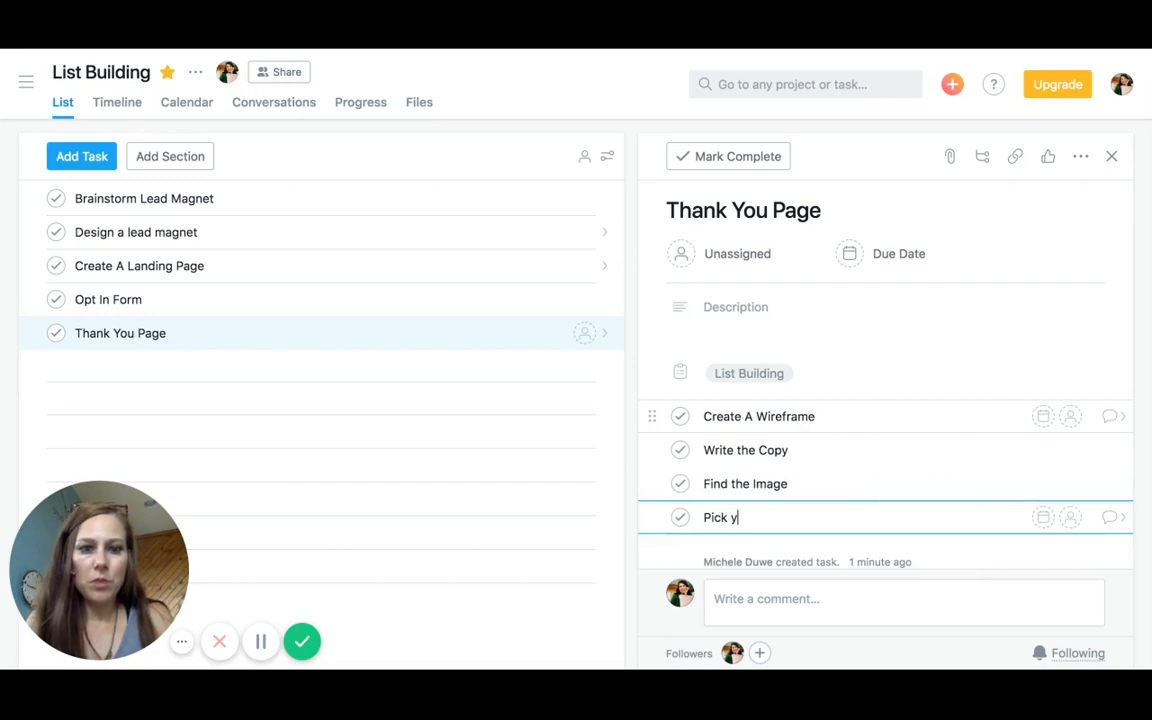
{"action": "type", "text": "our"}
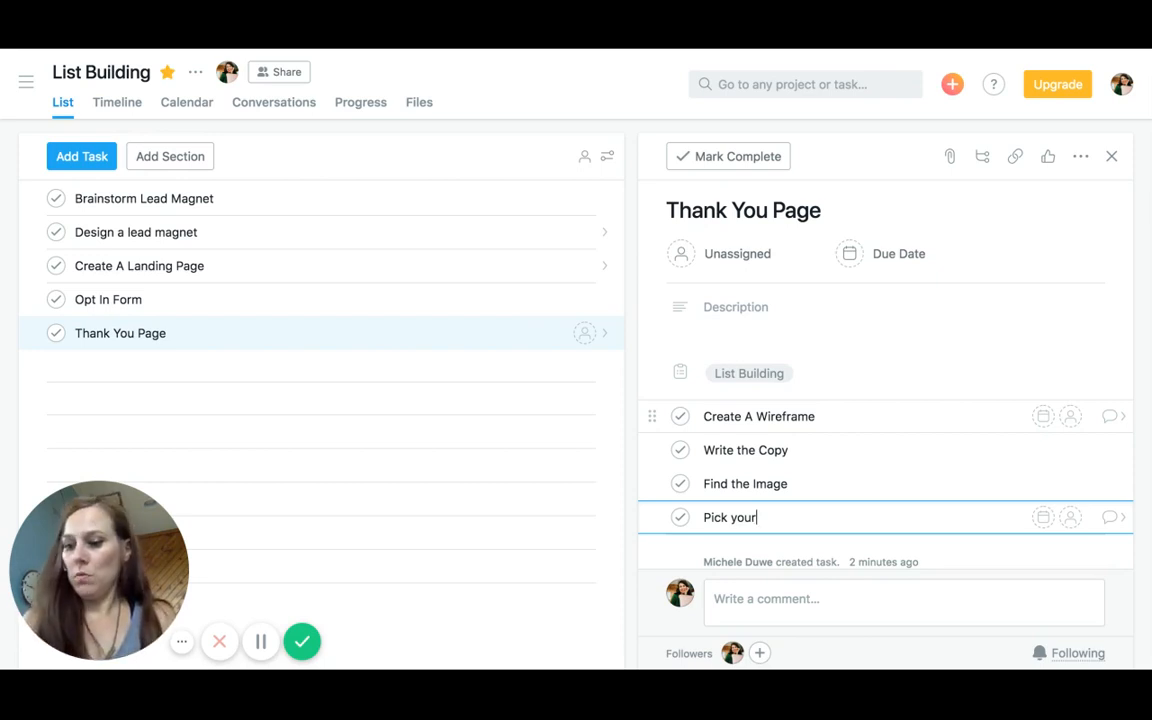
{"action": "type", "text": "Tri"}
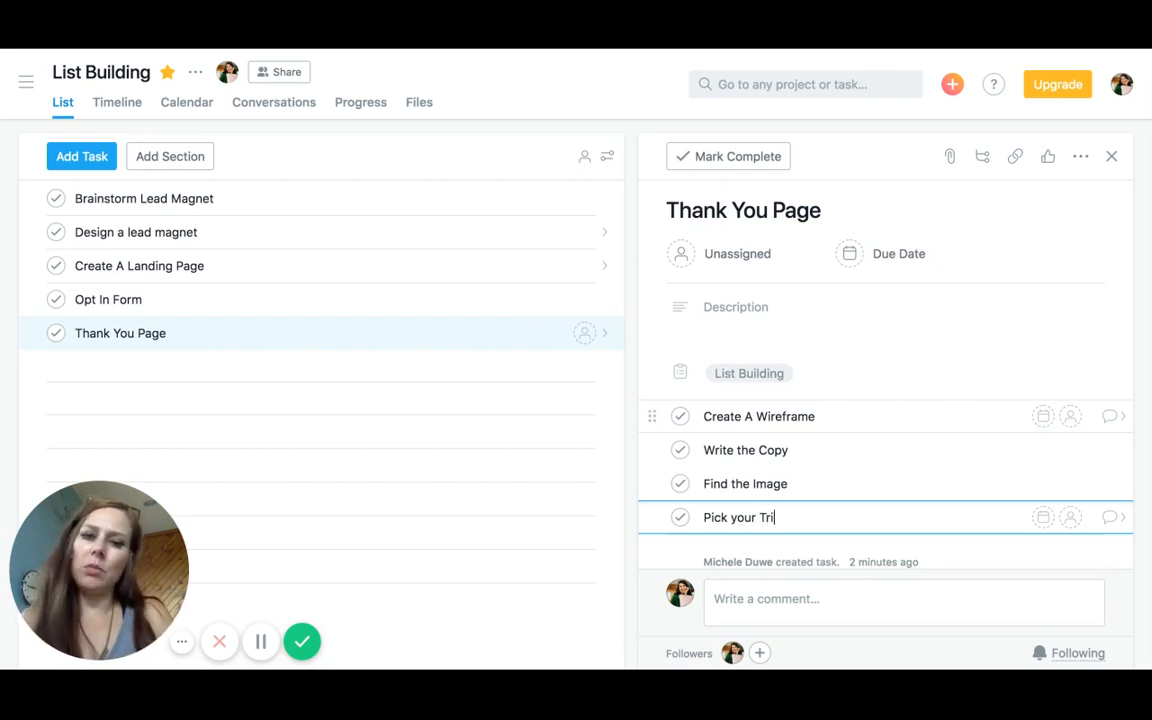
{"action": "type", "text": "p"}
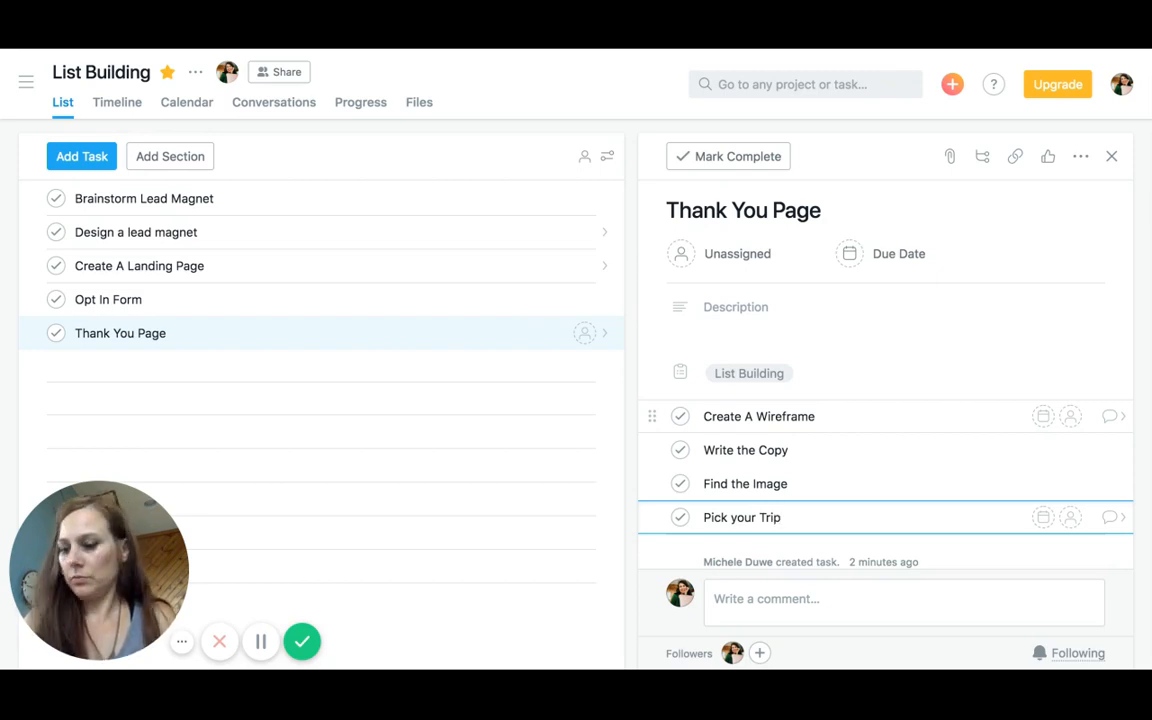
{"action": "type", "text": "wire"}
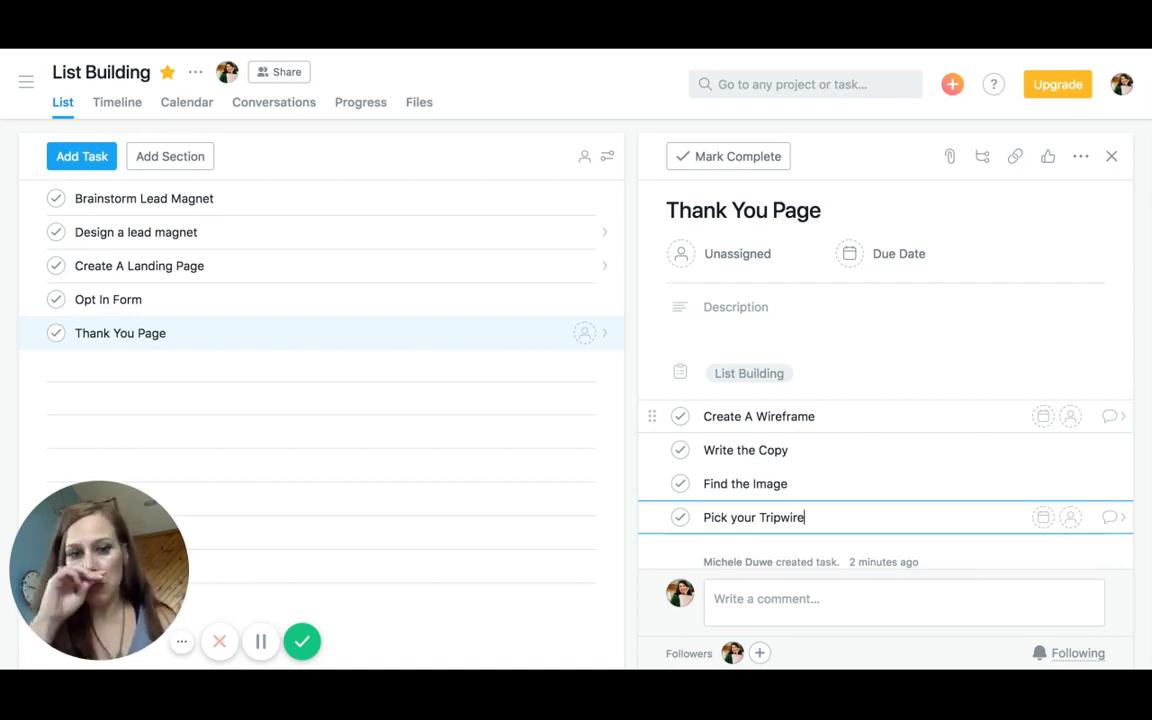
- Add a subtask named "Create your Thank You Page" below the Pick your Tripwire subtask
{"action": "key", "text": "Return"}
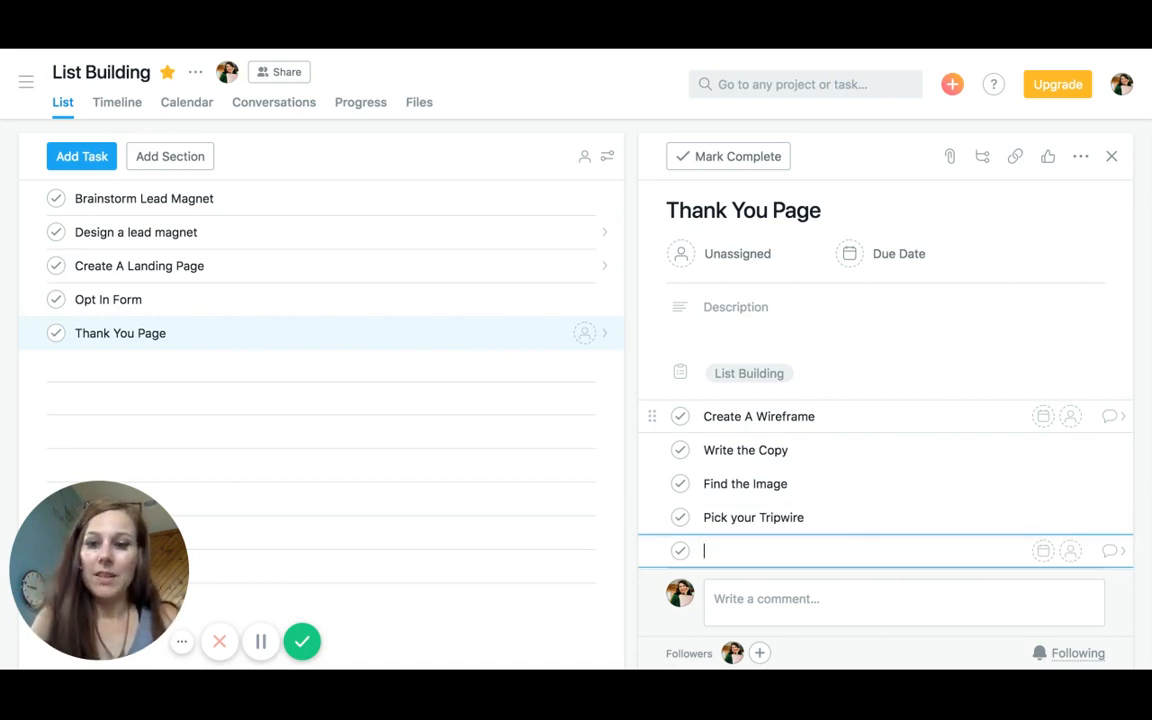
{"action": "type", "text": "Cra"}
{"action": "key", "text": "BackSpace"}
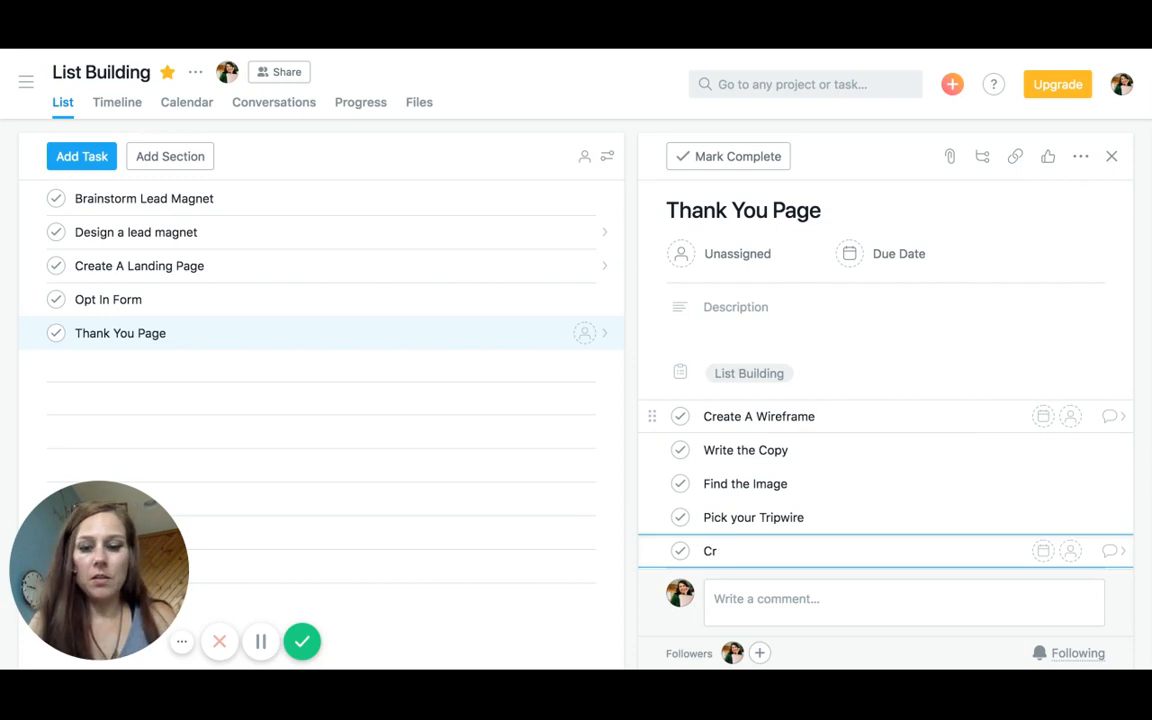
{"action": "type", "text": "eate"}
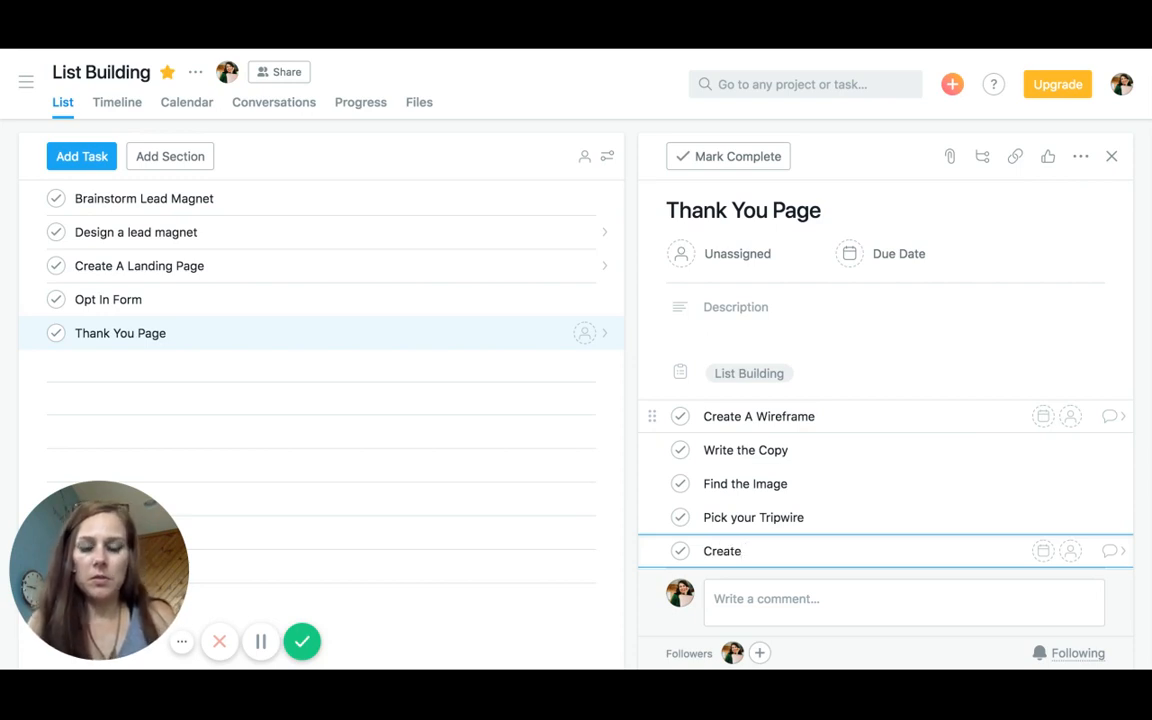
{"action": "type", "text": " your "}
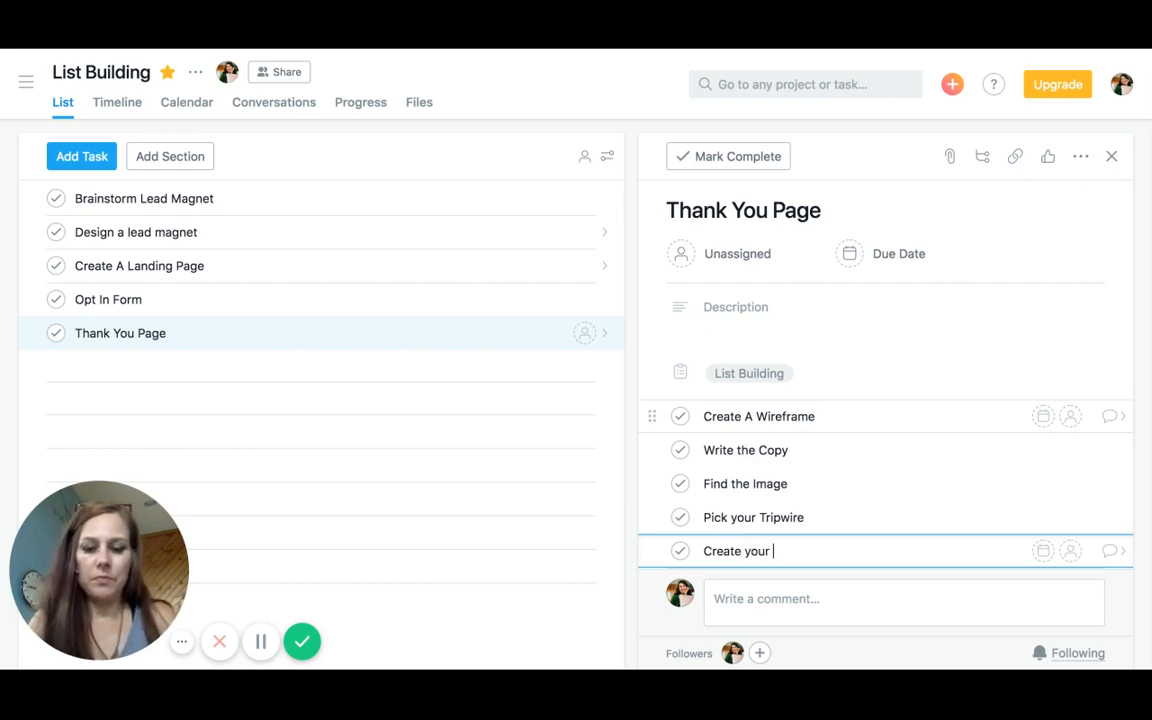
{"action": "type", "text": "T"}
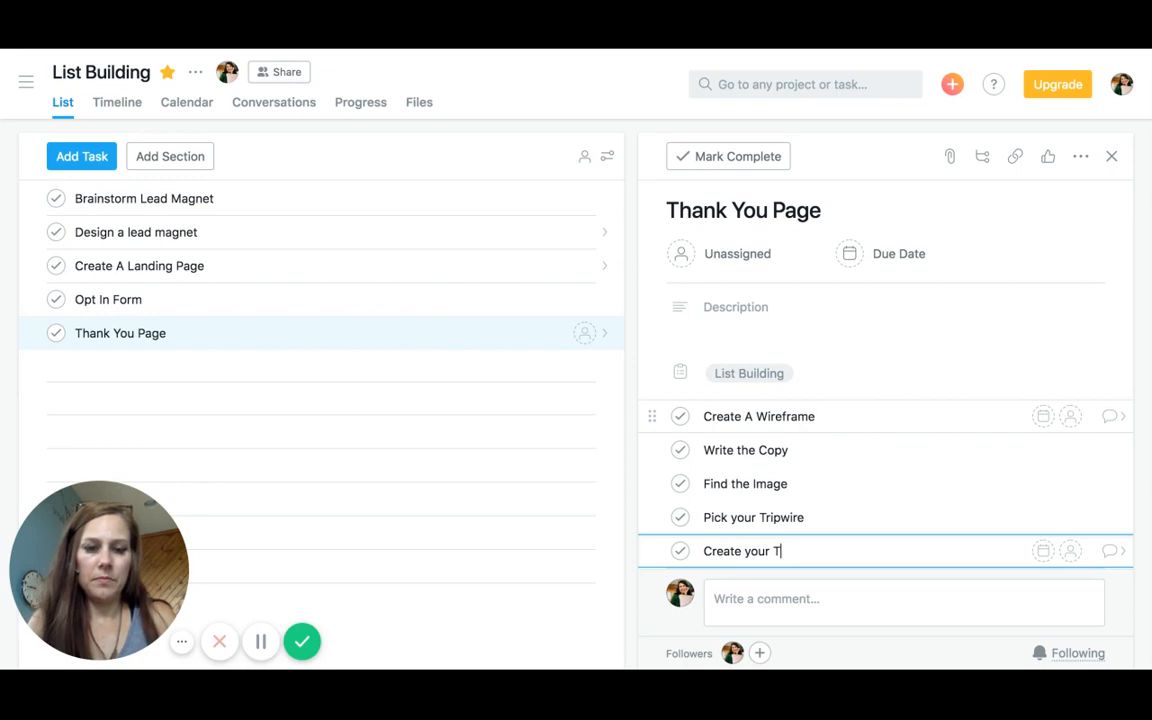
{"action": "type", "text": "ha"}
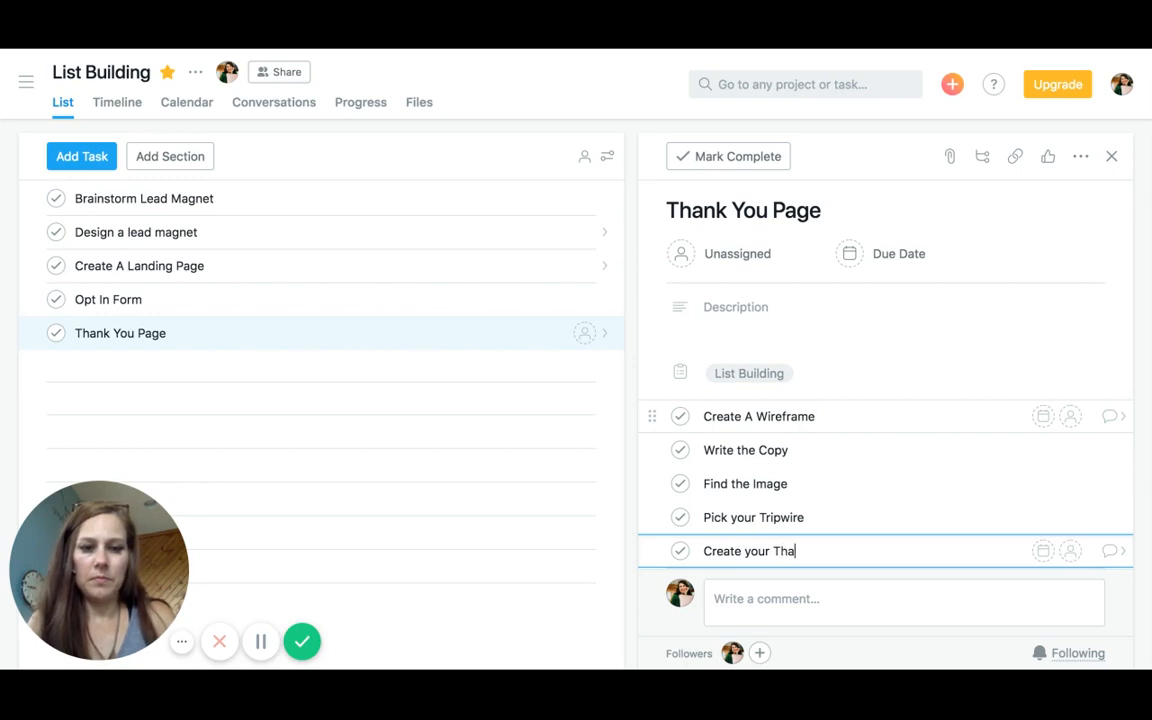
{"action": "type", "text": "nk"}
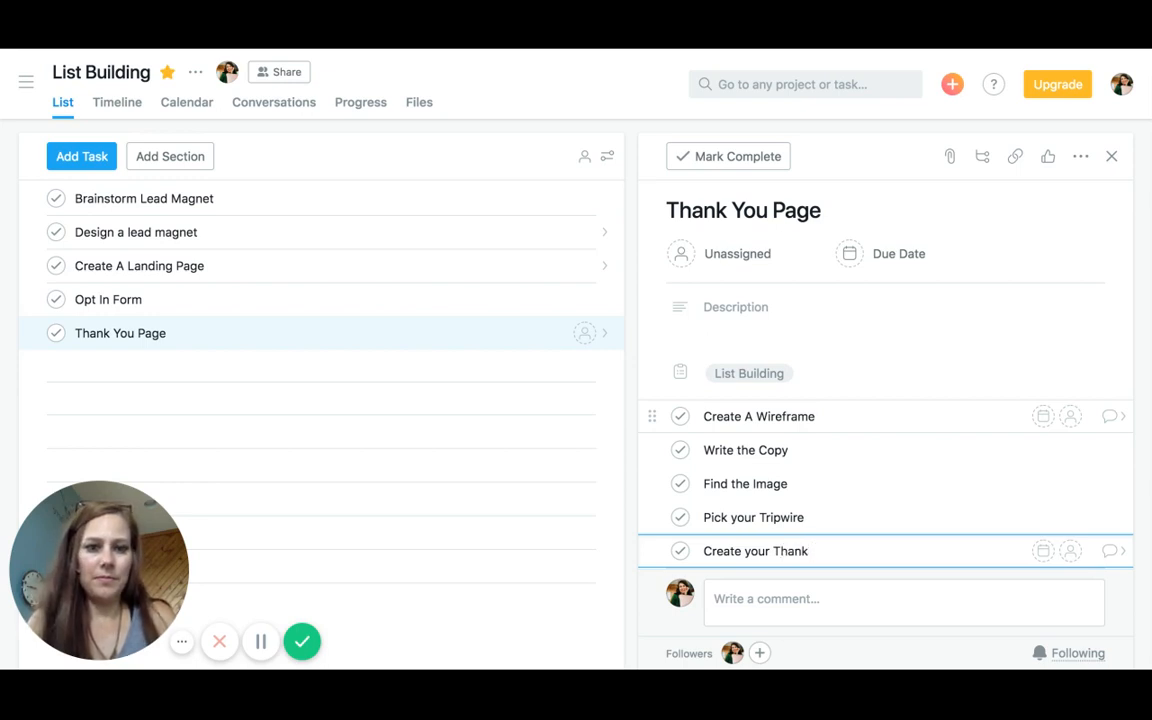
{"action": "type", "text": " You Page"}
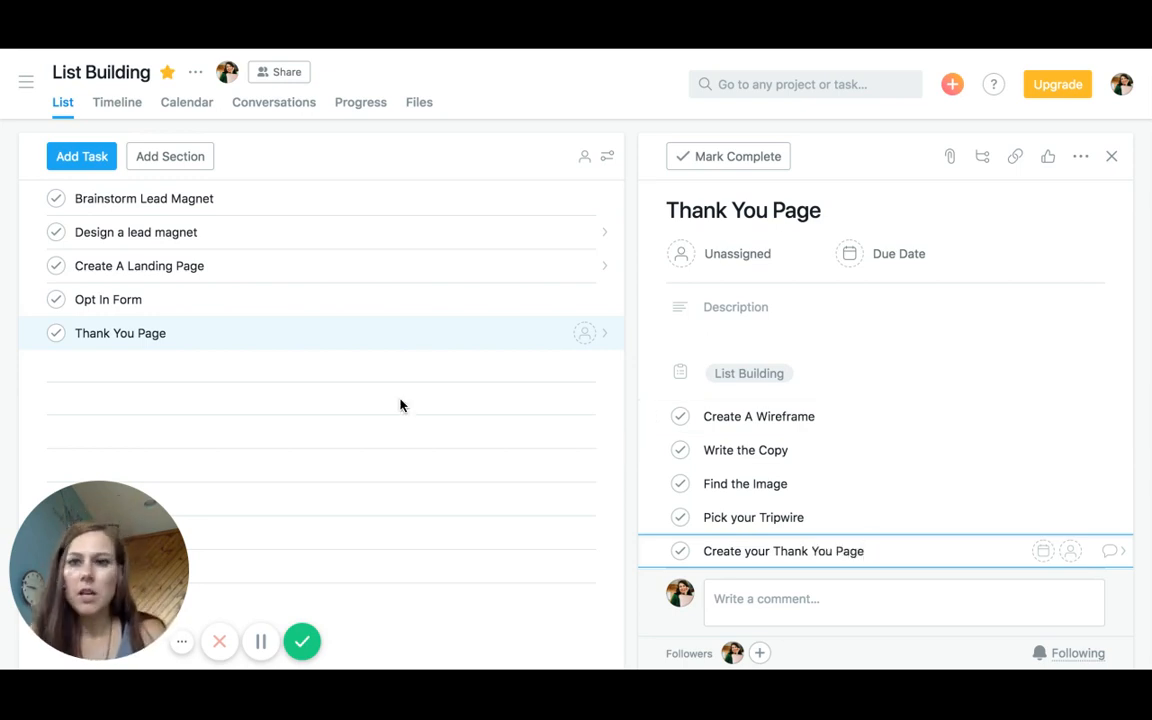
- Add a new task named "Plan Email Sequence" below the Thank You Page task in the project list
{"action": "left_click", "coordinate": [234, 374]}
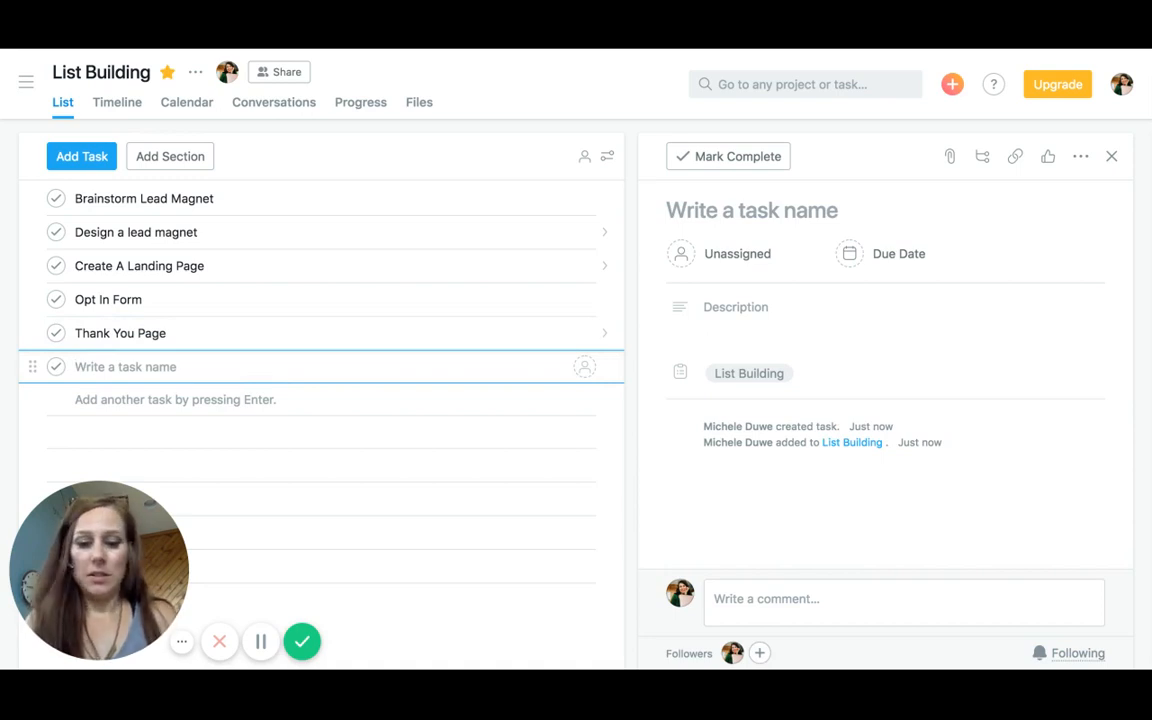
{"action": "type", "text": "P"}
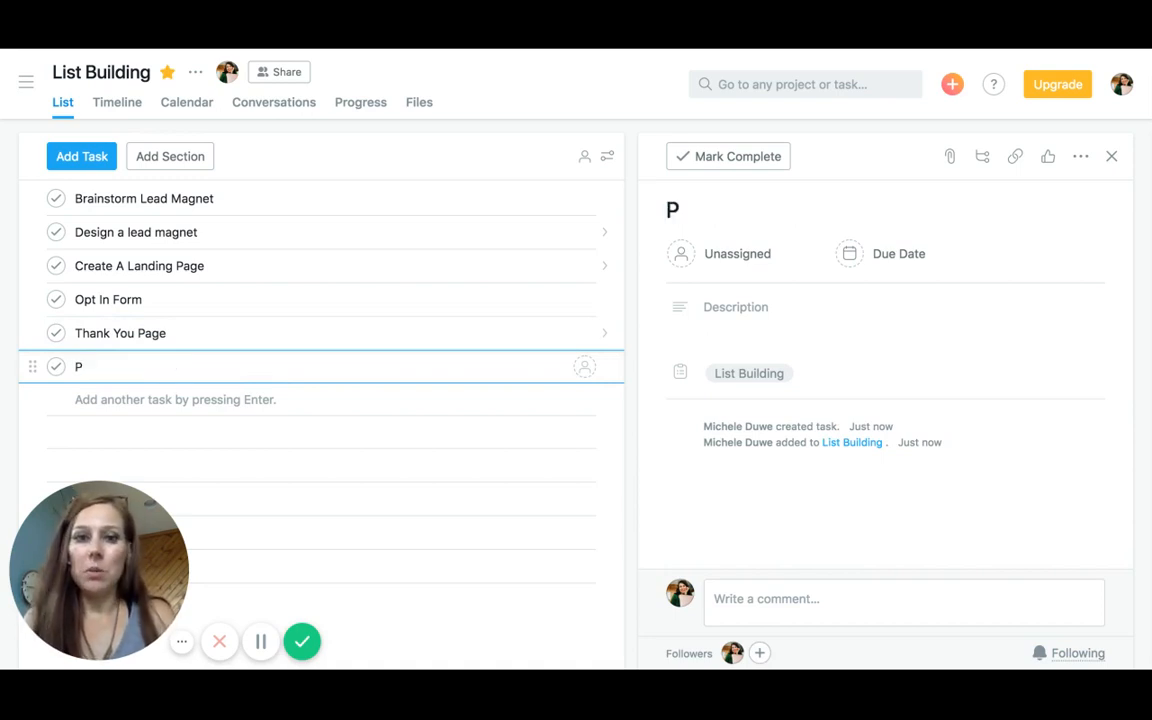
{"action": "type", "text": "lan"}
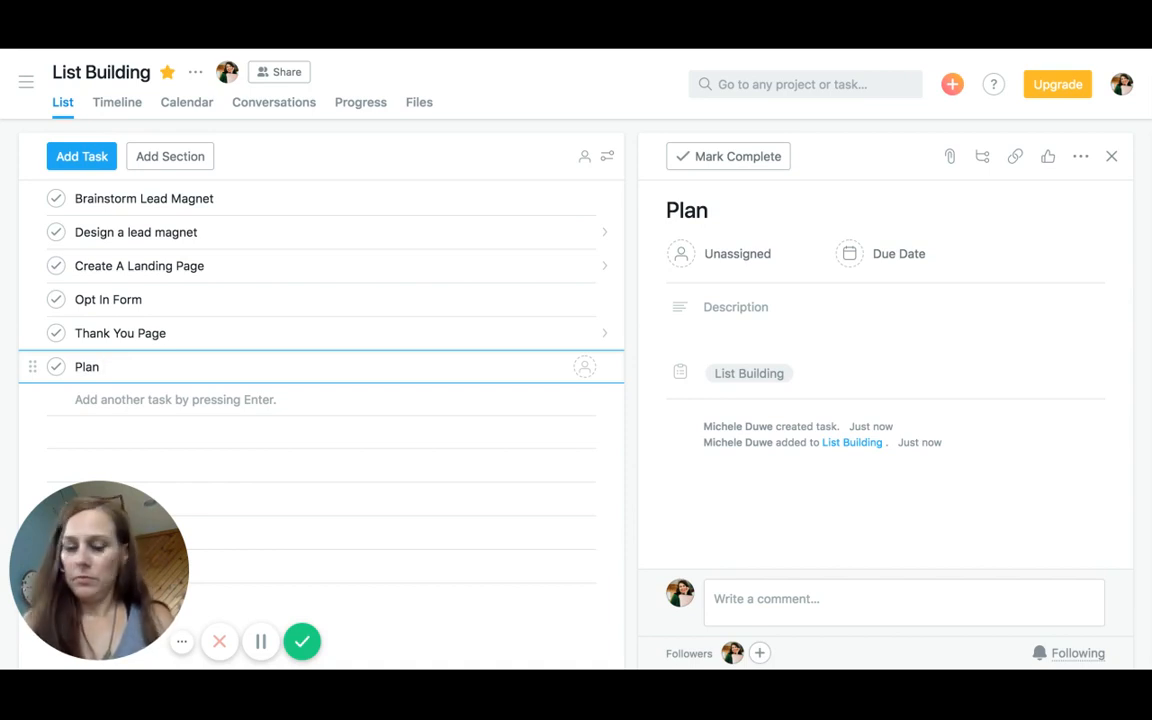
{"action": "type", "text": "E"}
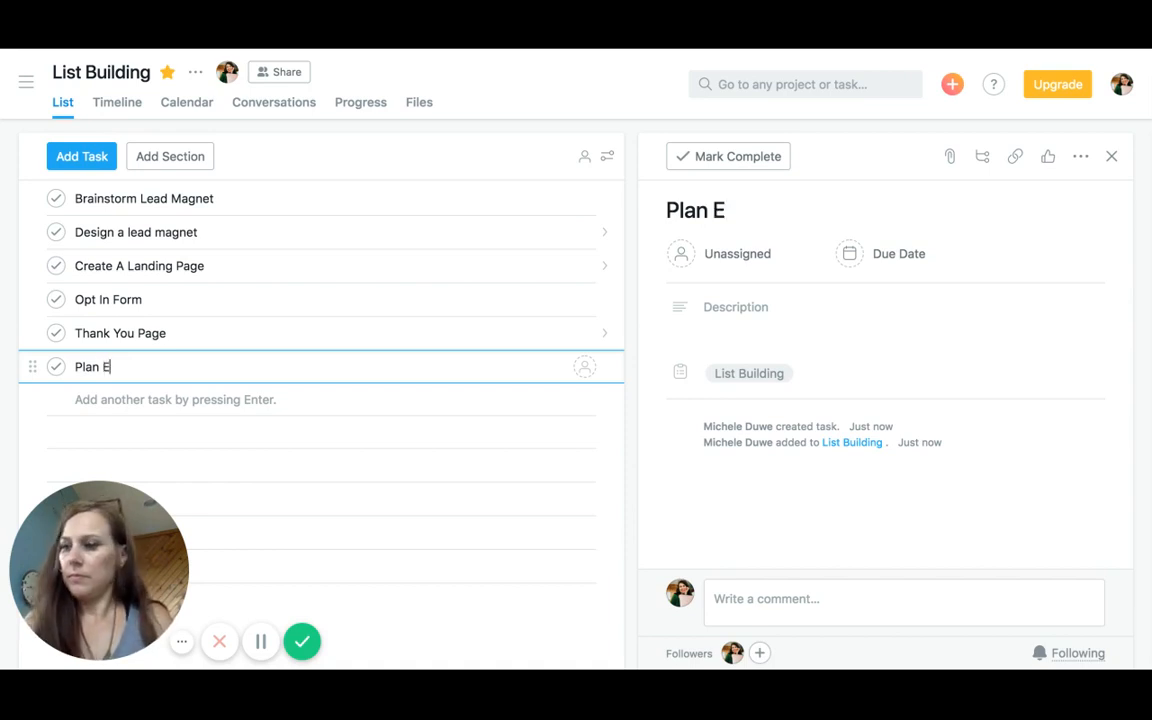
{"action": "type", "text": "mail "}
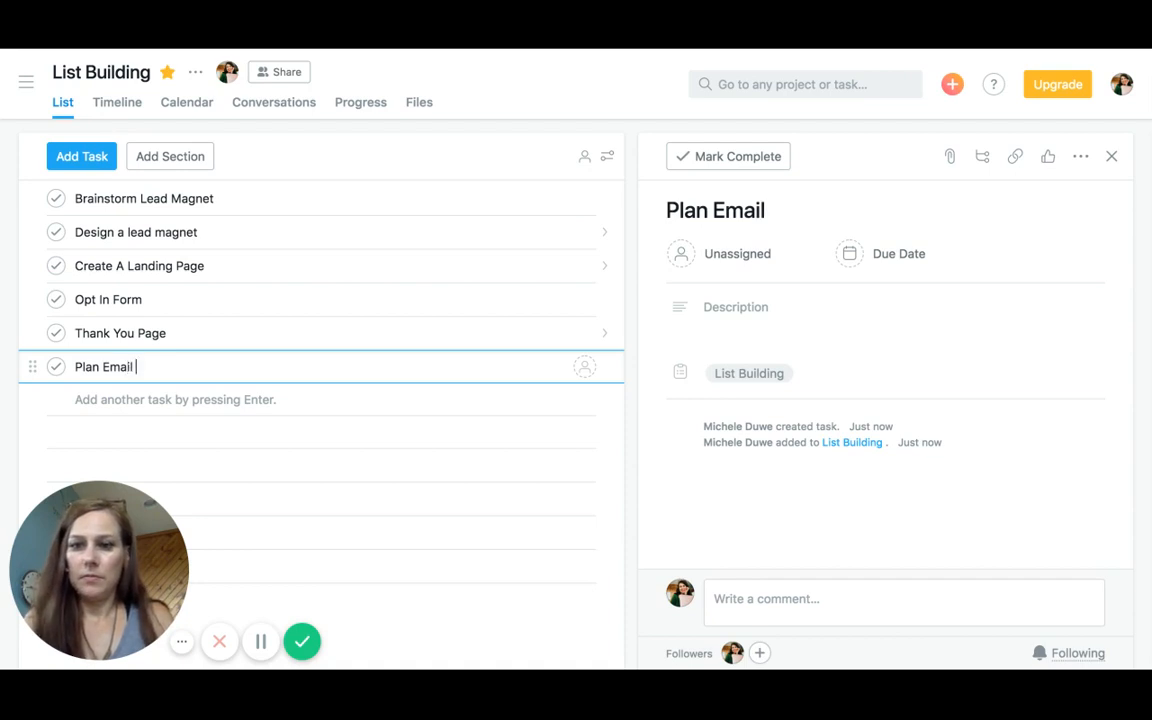
{"action": "type", "text": "Sequ"}
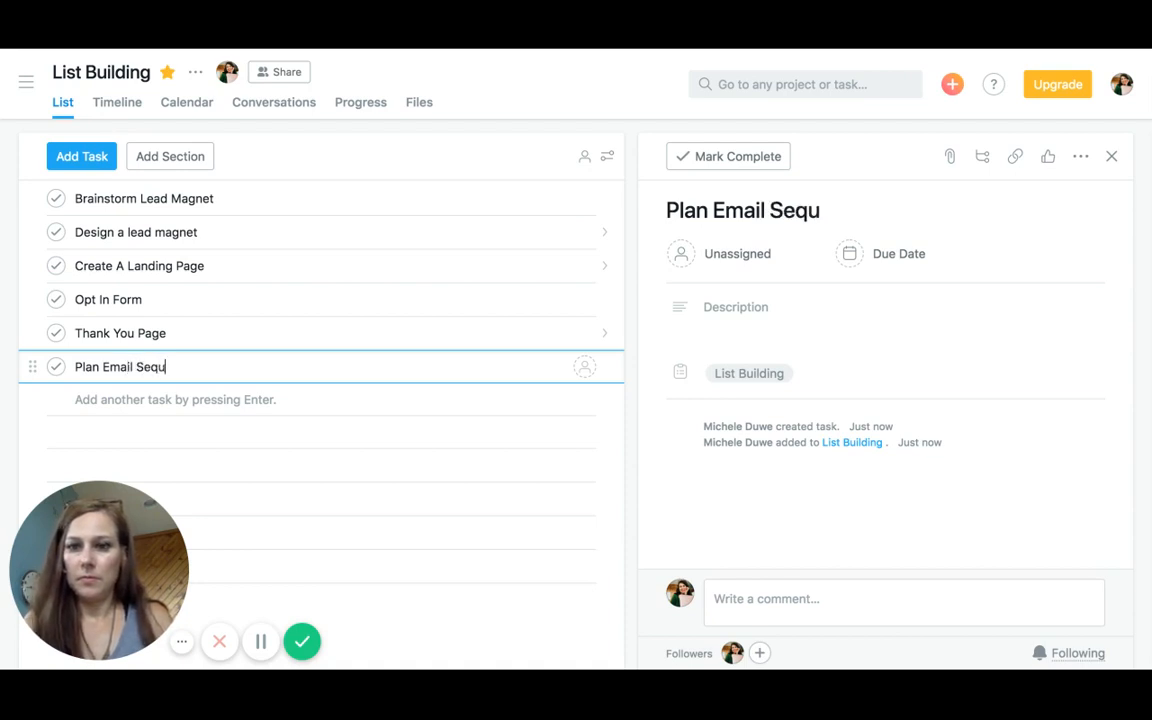
{"action": "type", "text": "ence"}
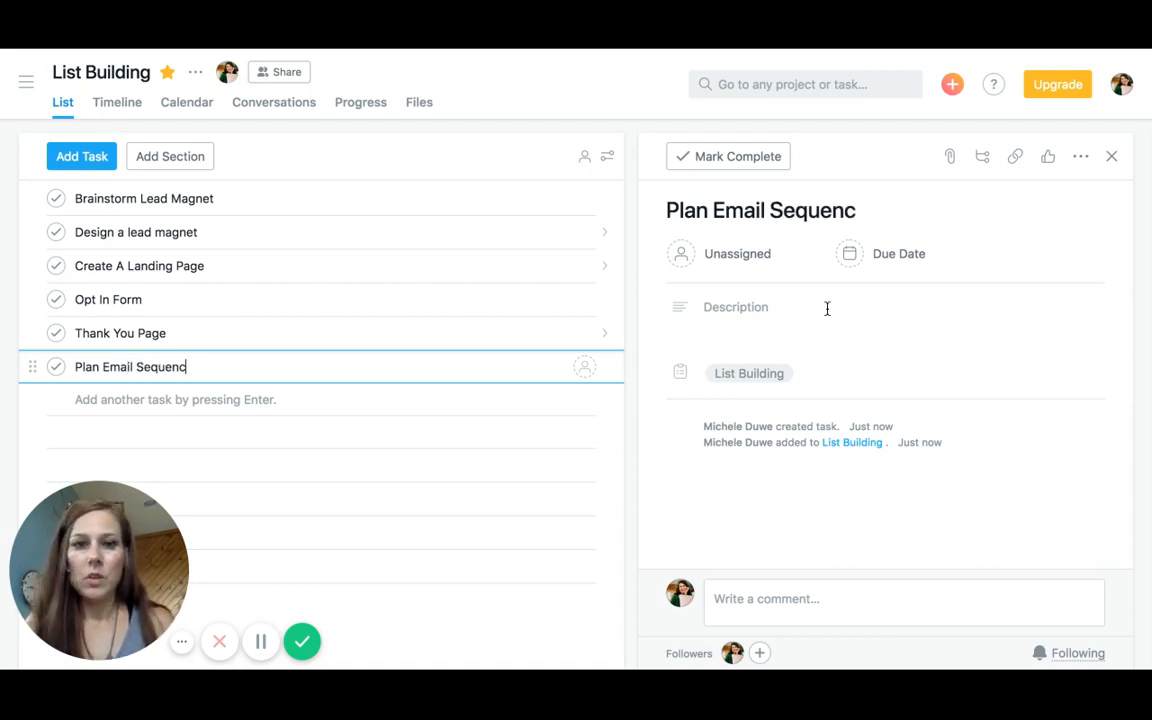
- Add a subtask named "Welcome" to the Plan Email Sequence task
{"action": "left_click", "coordinate": [986, 160]}
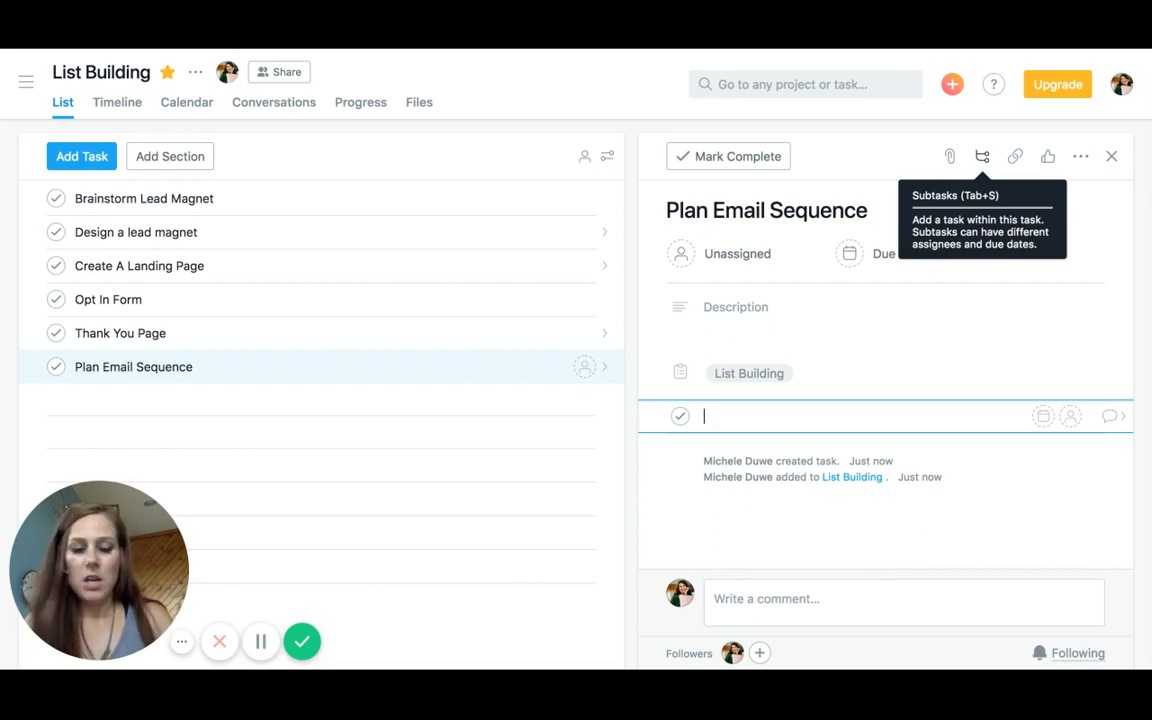
{"action": "type", "text": "W"}
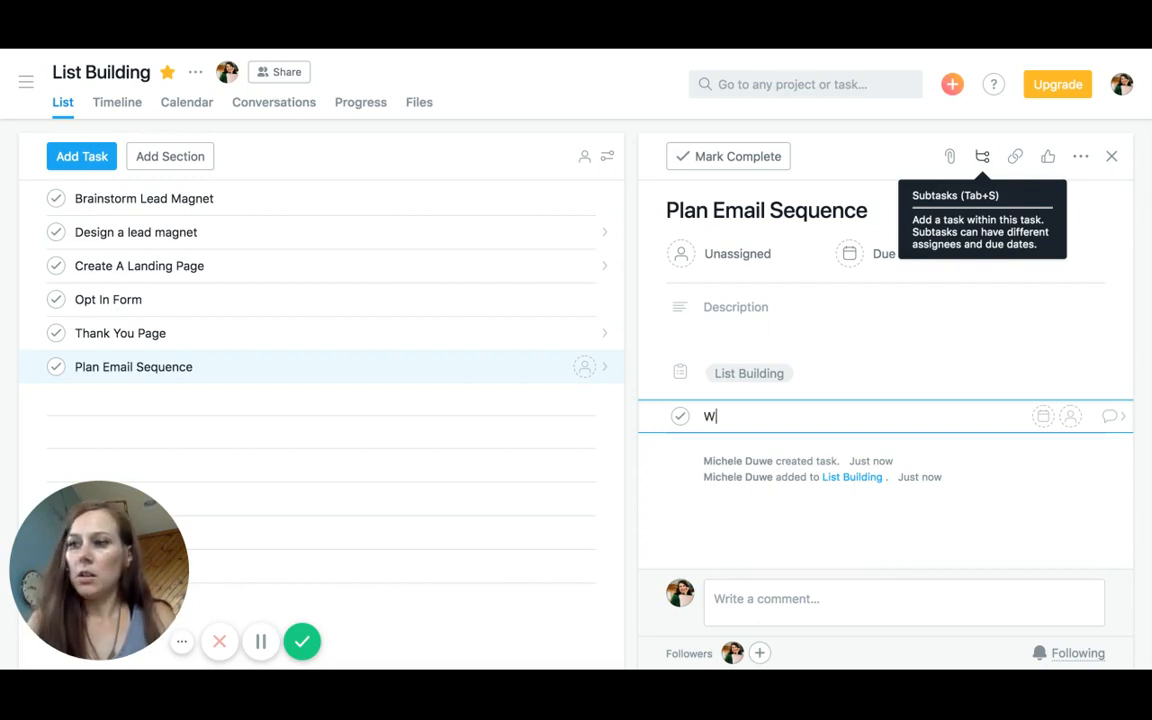
{"action": "type", "text": "elcome"}
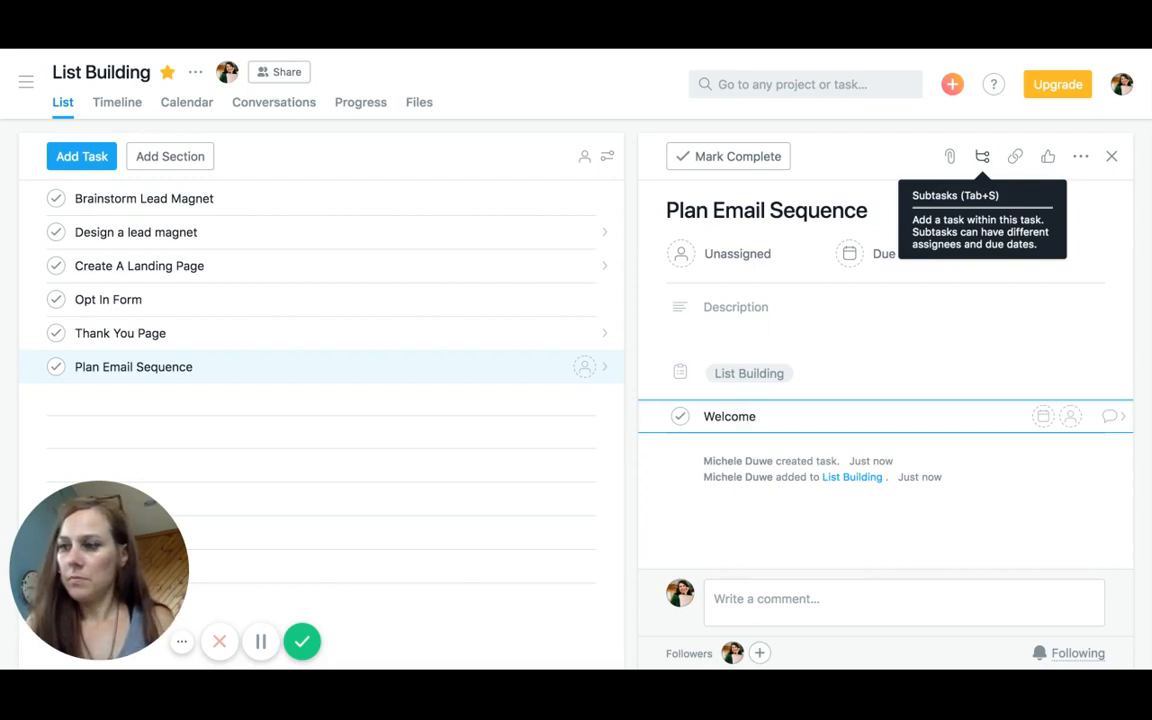
- Open the Welcome subtask's details and add a subtask named "Write Copy" inside it
{"action": "left_click", "coordinate": [1124, 421]}
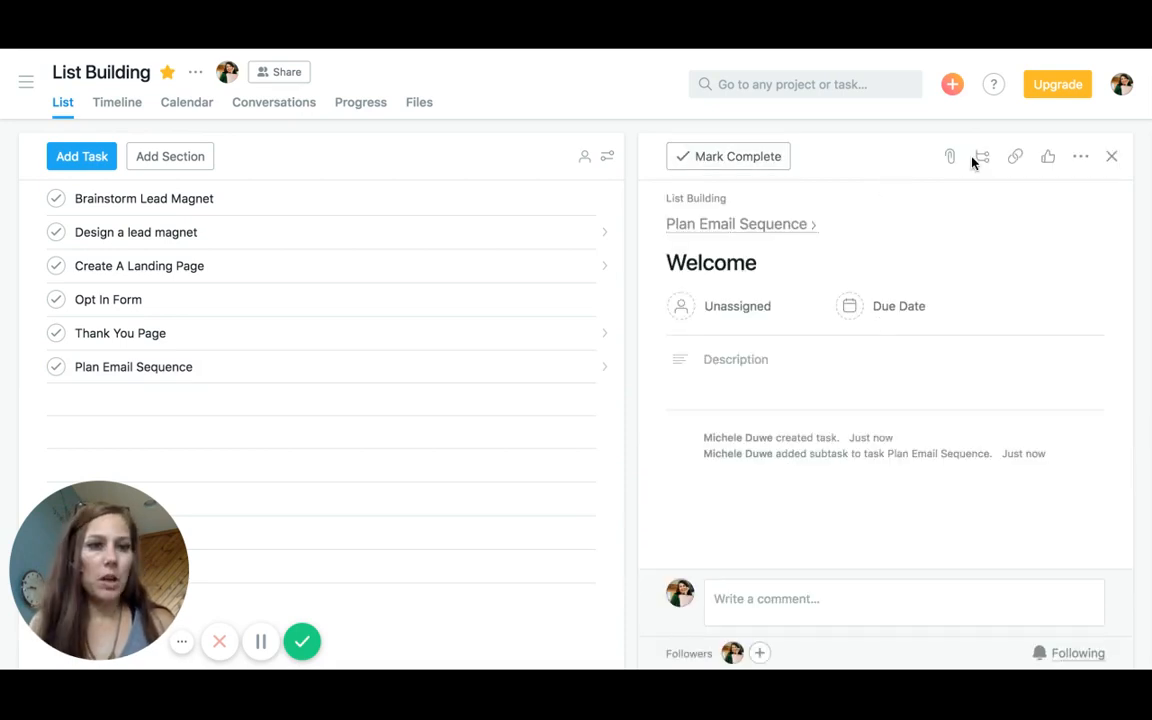
{"action": "left_click", "coordinate": [982, 160]}
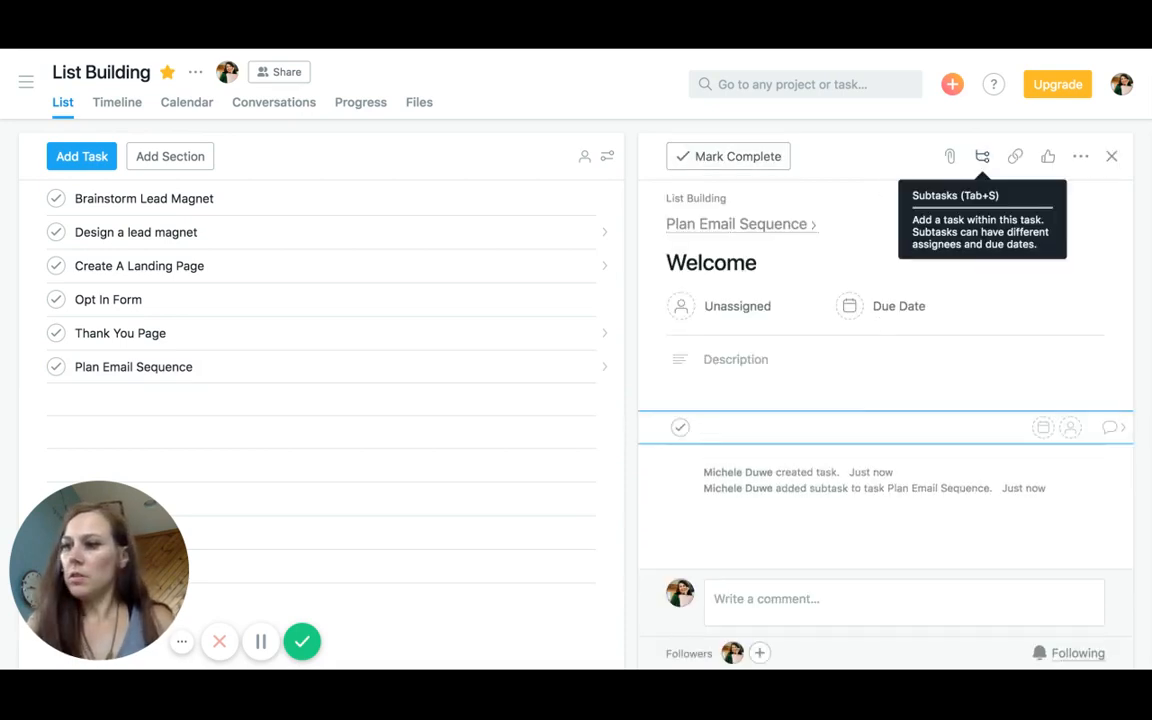
{"action": "type", "text": "W"}
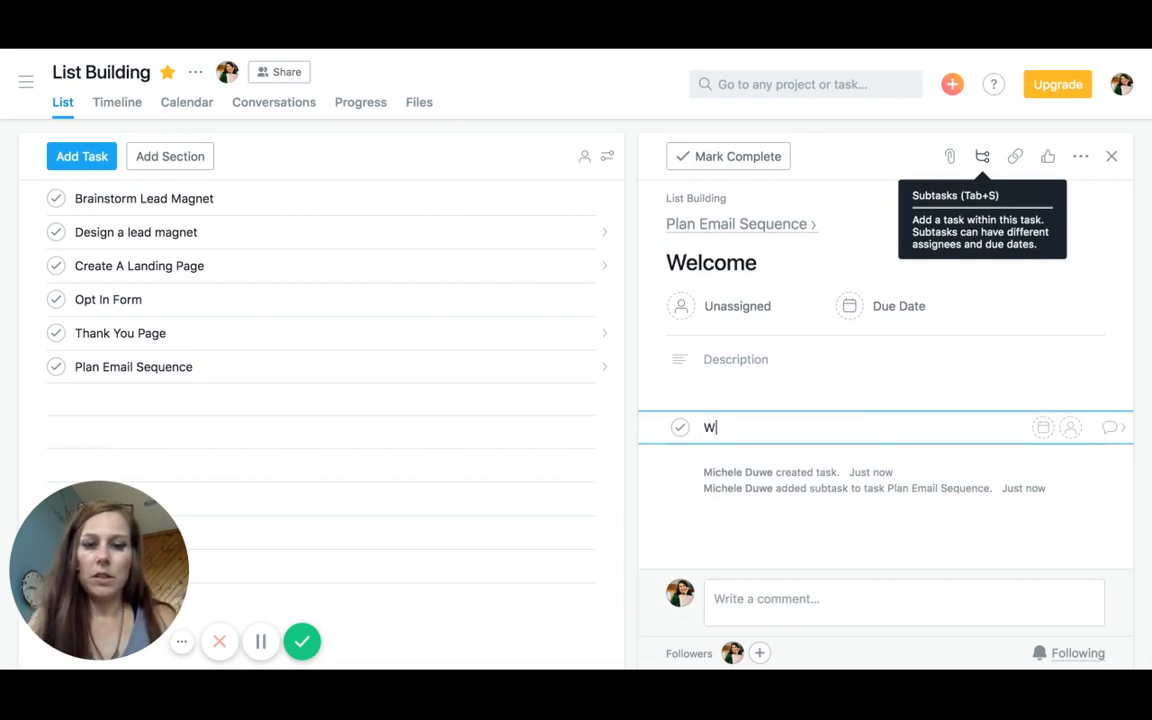
{"action": "type", "text": "rite "}
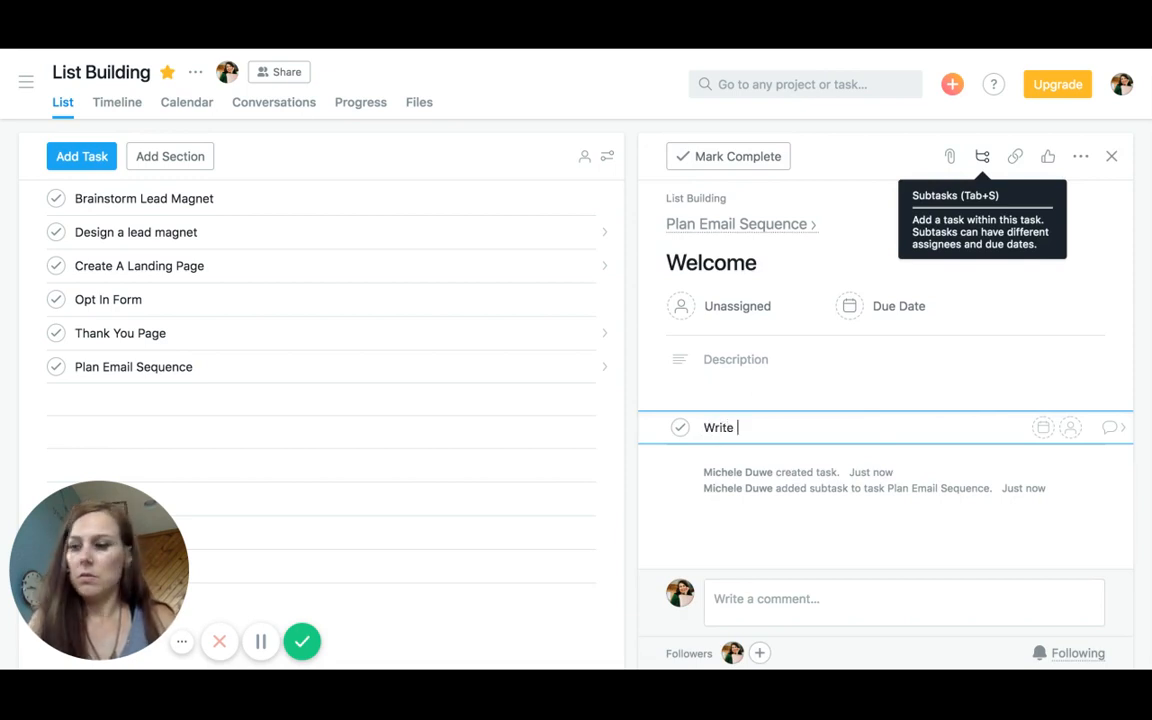
{"action": "type", "text": "Copy"}
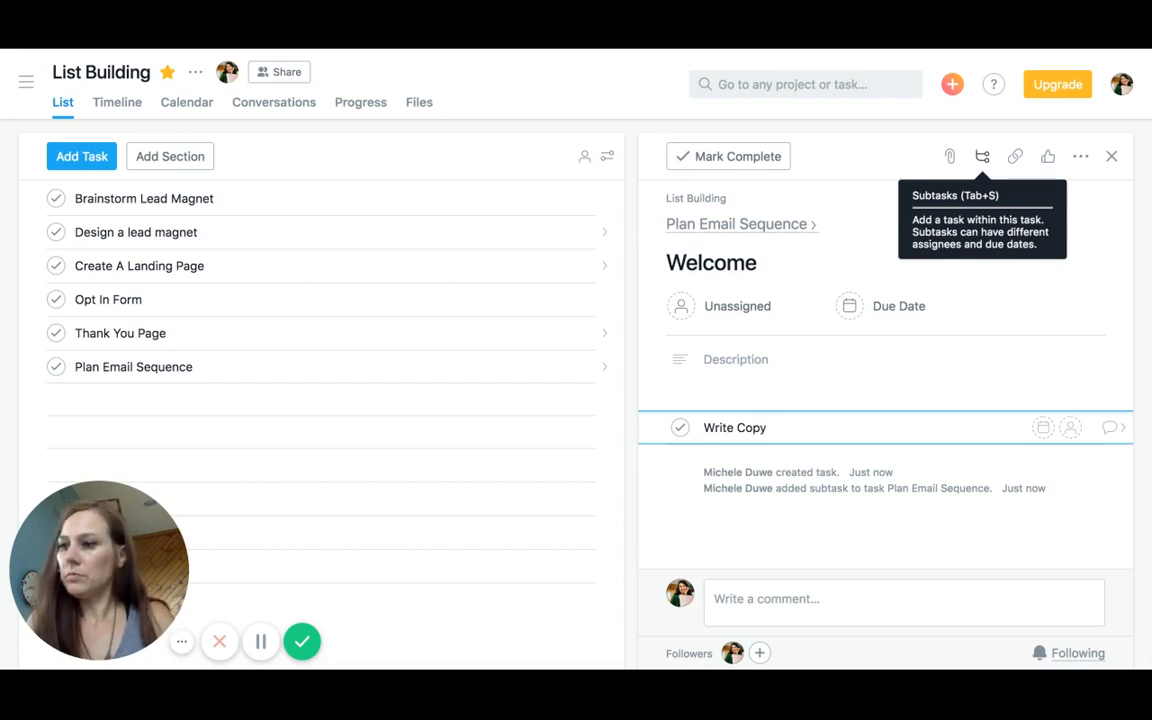
- Add a subtask named "Find Images" below the Write Copy subtask of the Welcome subtask
{"action": "key", "text": "Return"}
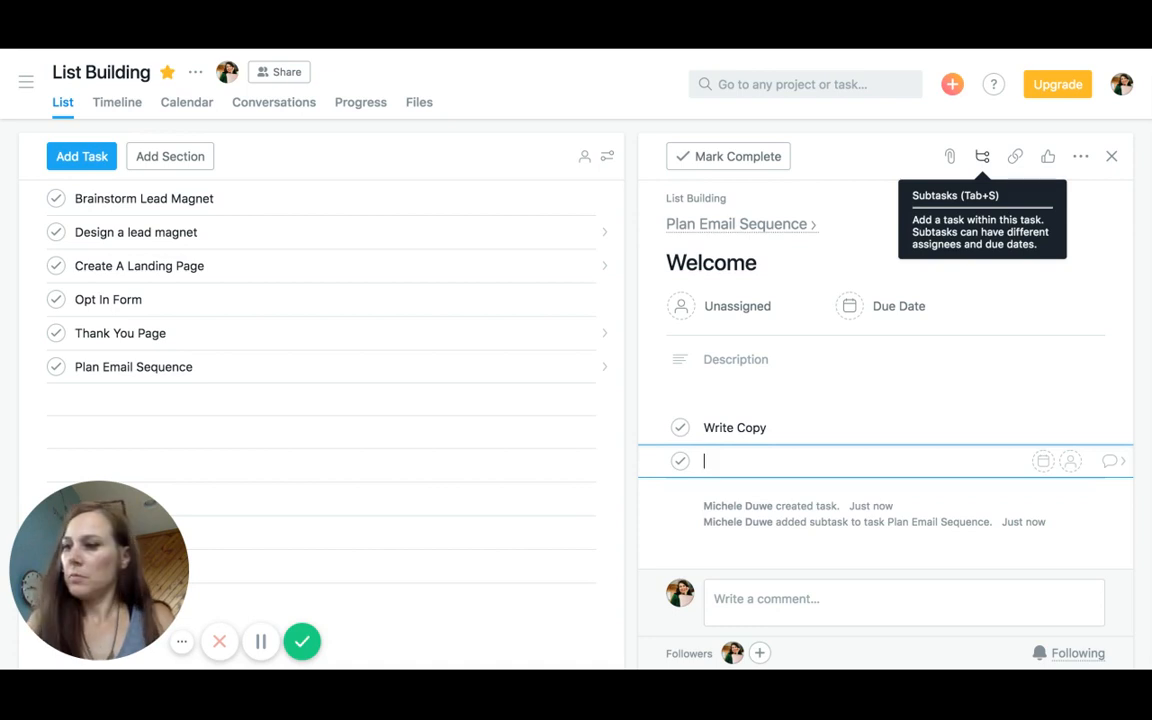
{"action": "type", "text": "Find"}
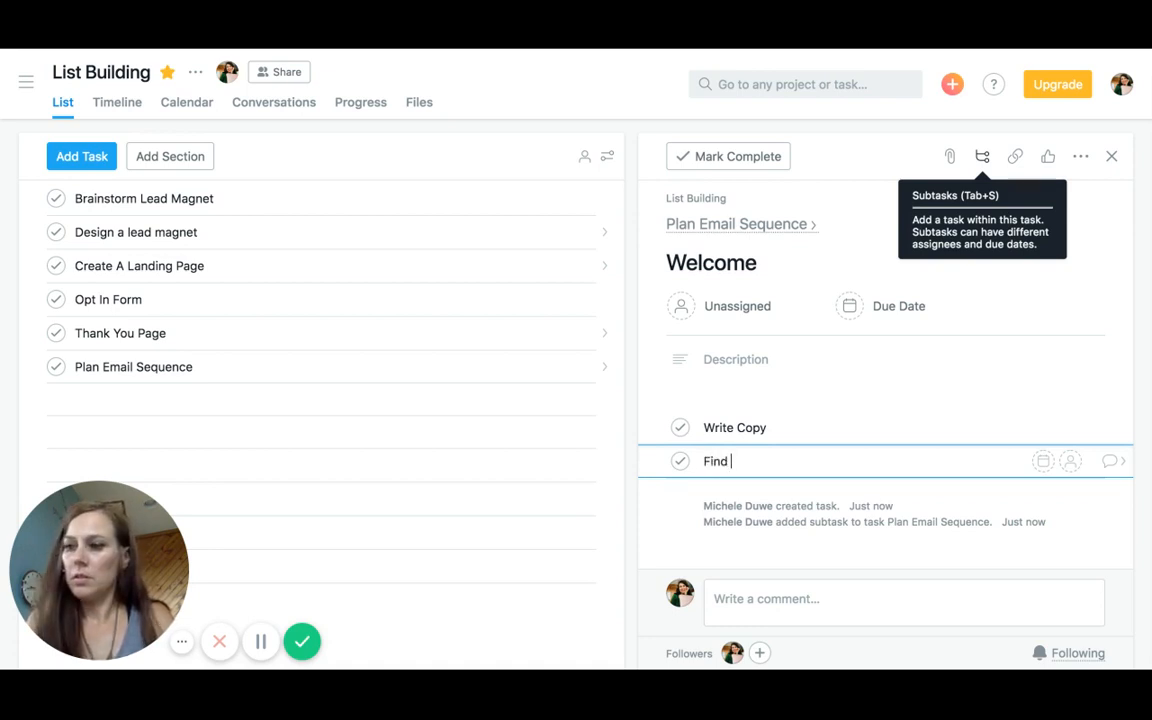
{"action": "type", "text": " Images"}
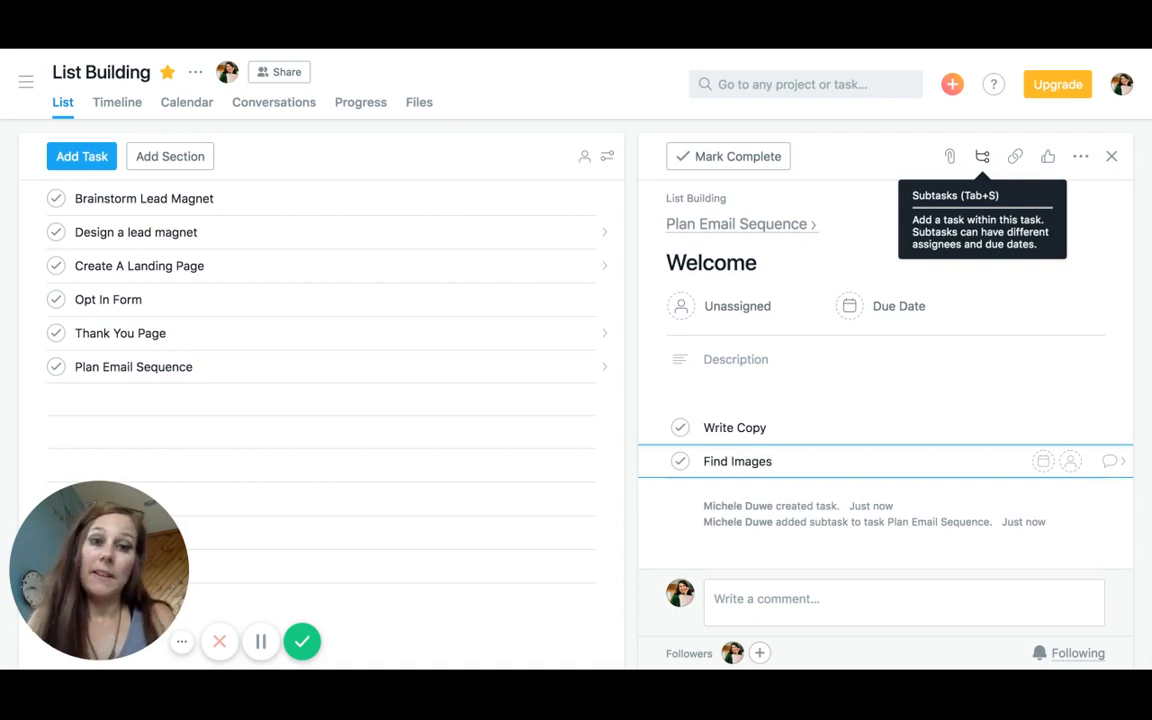
- Add a subtask named "Create the Image" below the Find Images subtask of the Welcome subtask
{"action": "key", "text": "Return"}
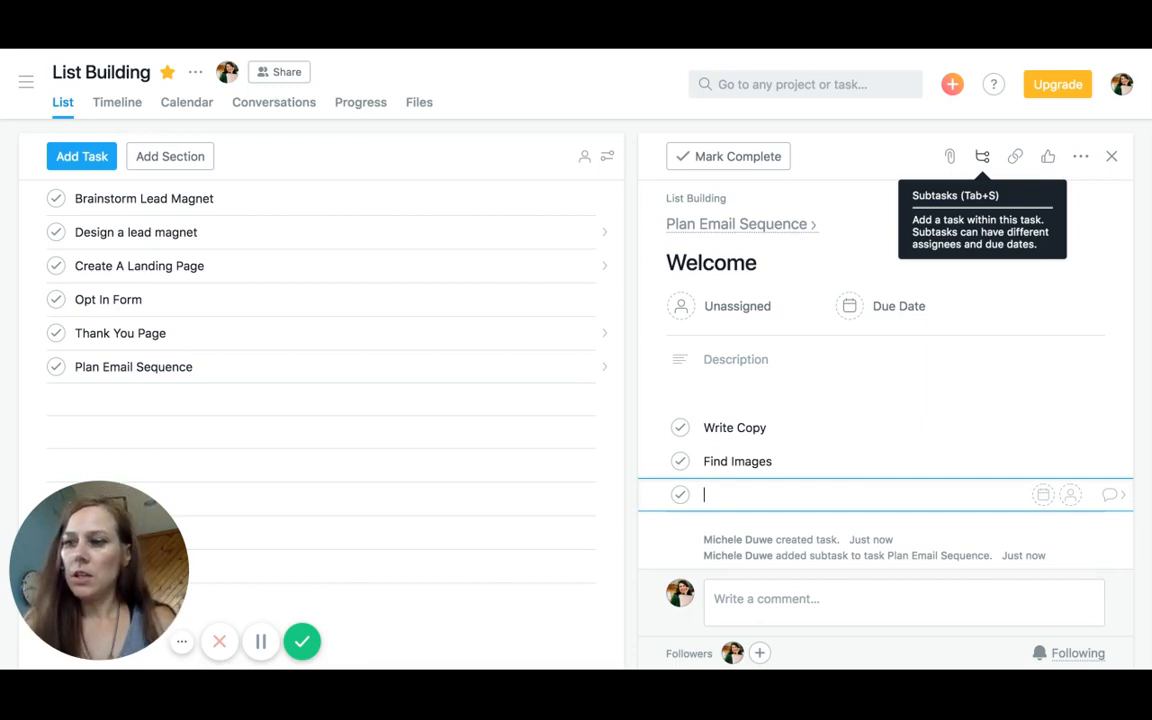
{"action": "type", "text": "Create "}
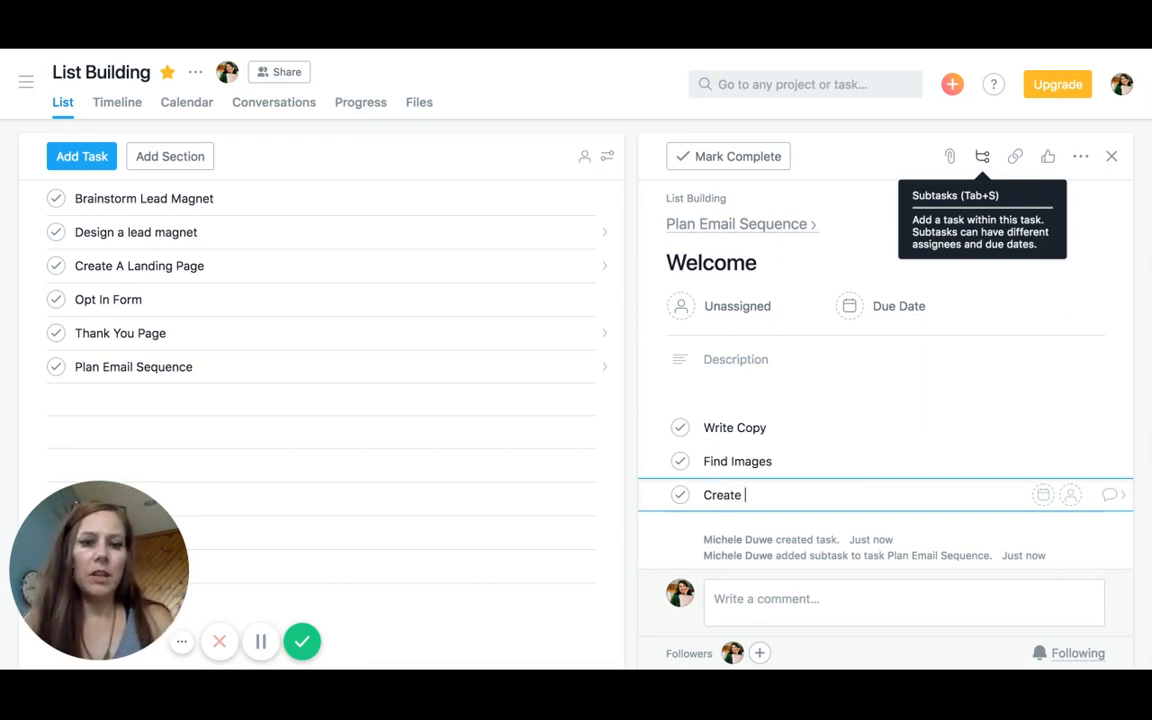
{"action": "type", "text": "the "}
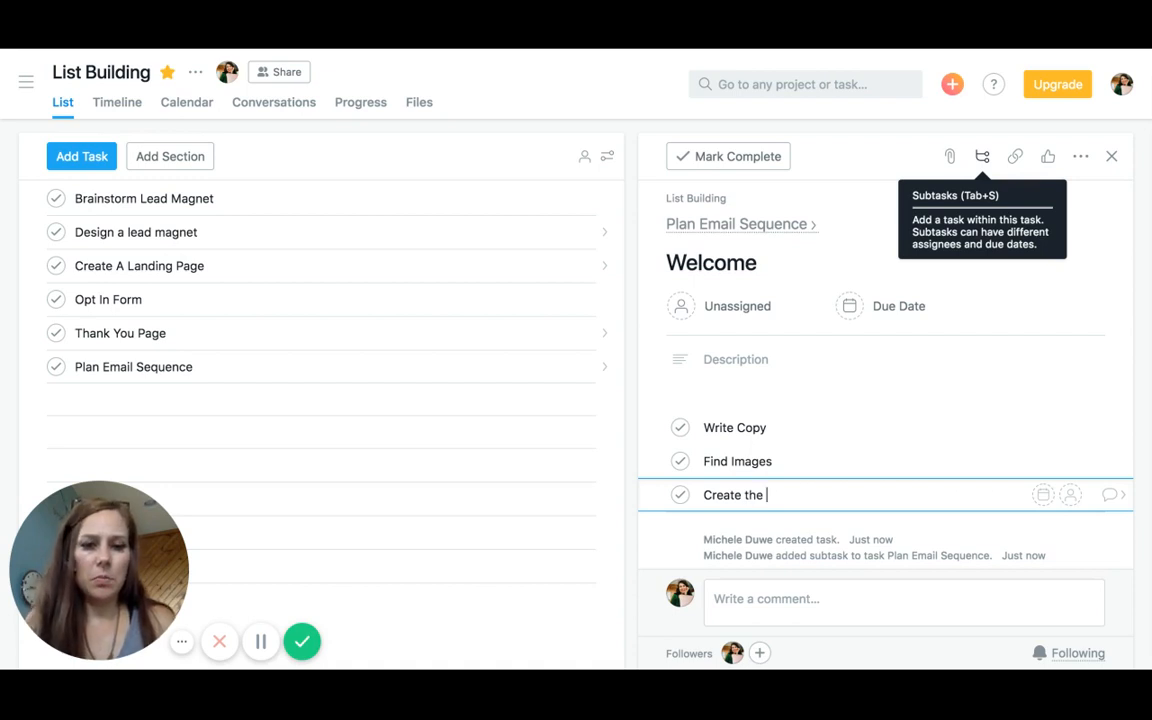
{"action": "type", "text": "Image"}
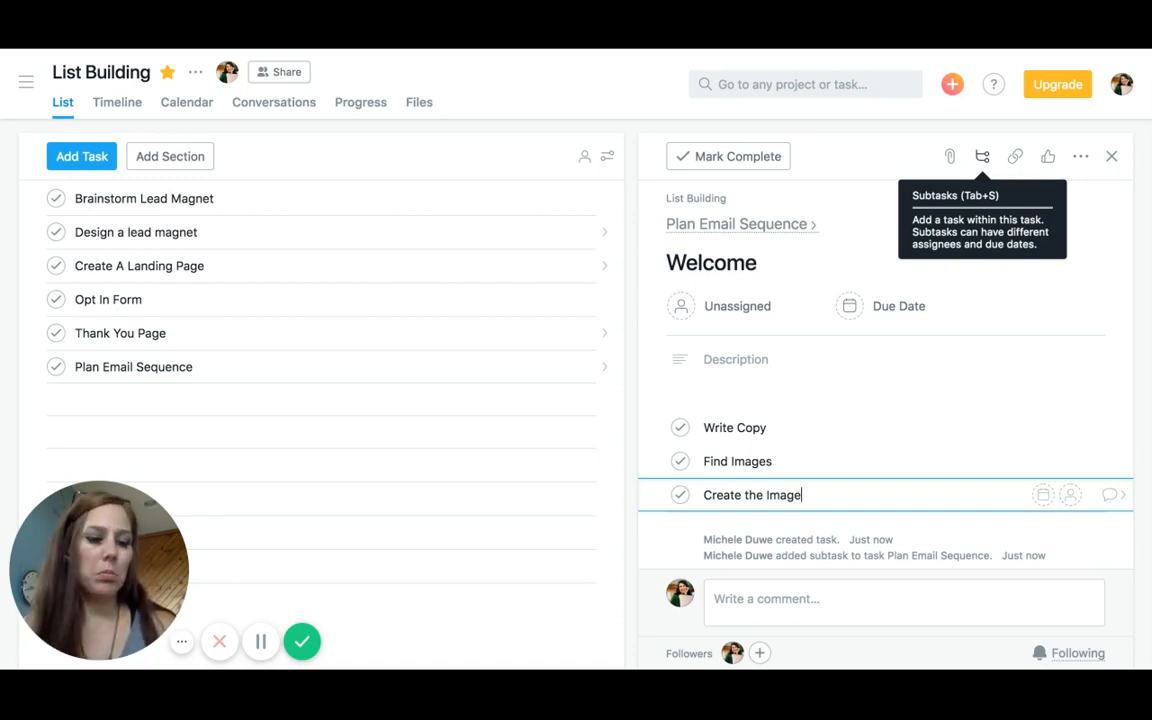
- Add a subtask named "How Are they Going to get your lead magnet" below Create the Image in the Welcome subtask
{"action": "key", "text": "Return"}
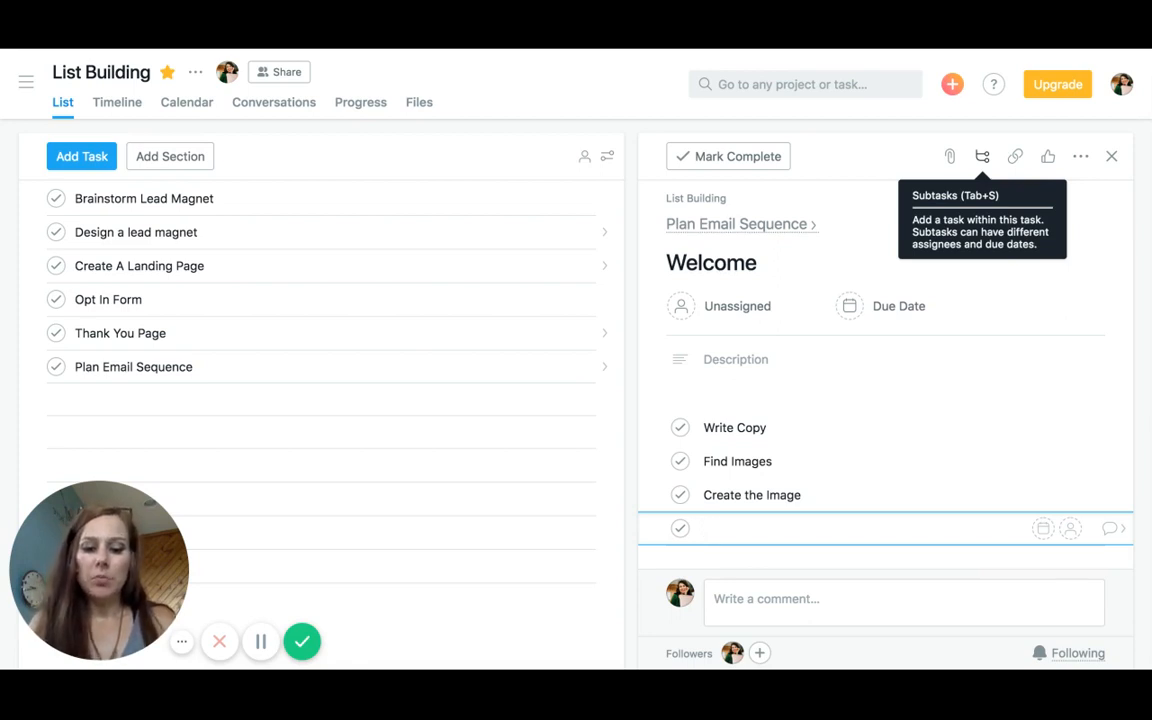
{"action": "type", "text": "How"}
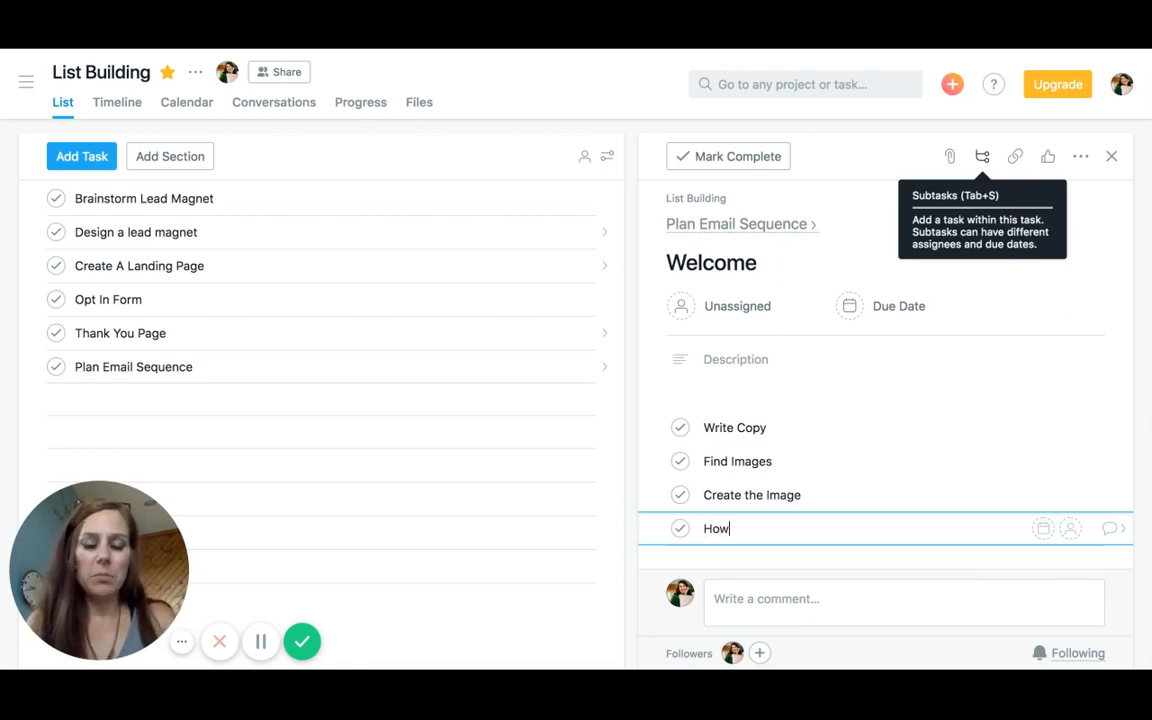
{"action": "type", "text": " Ar"}
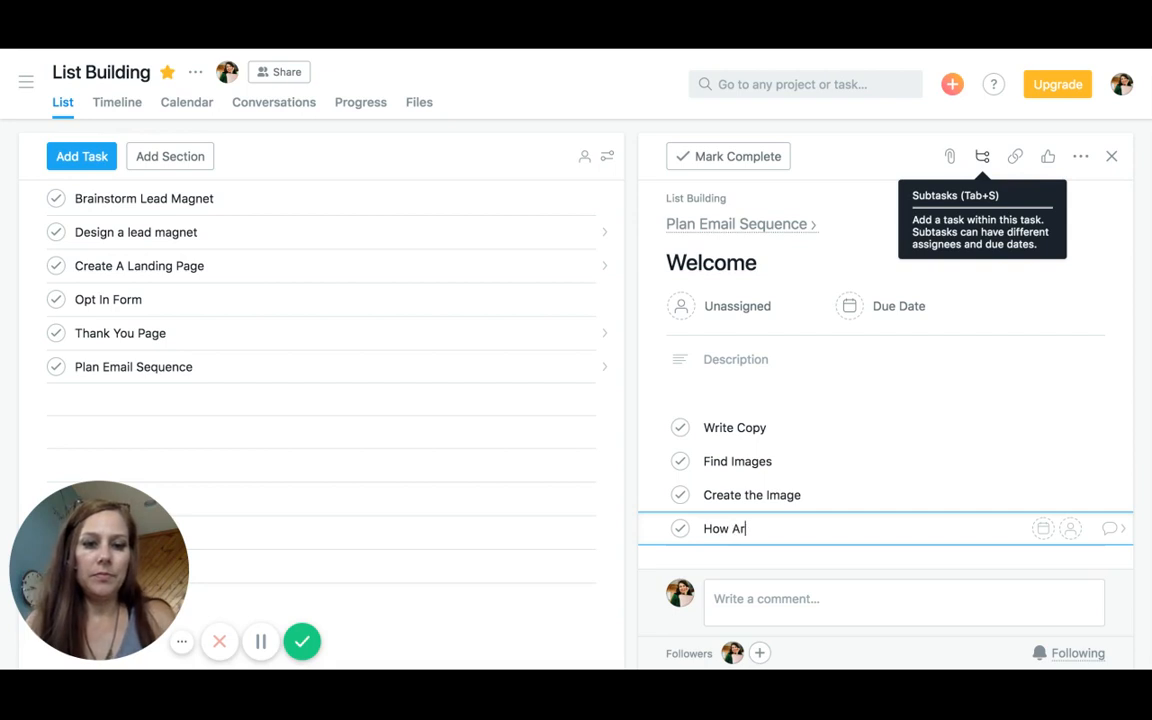
{"action": "type", "text": "e they"}
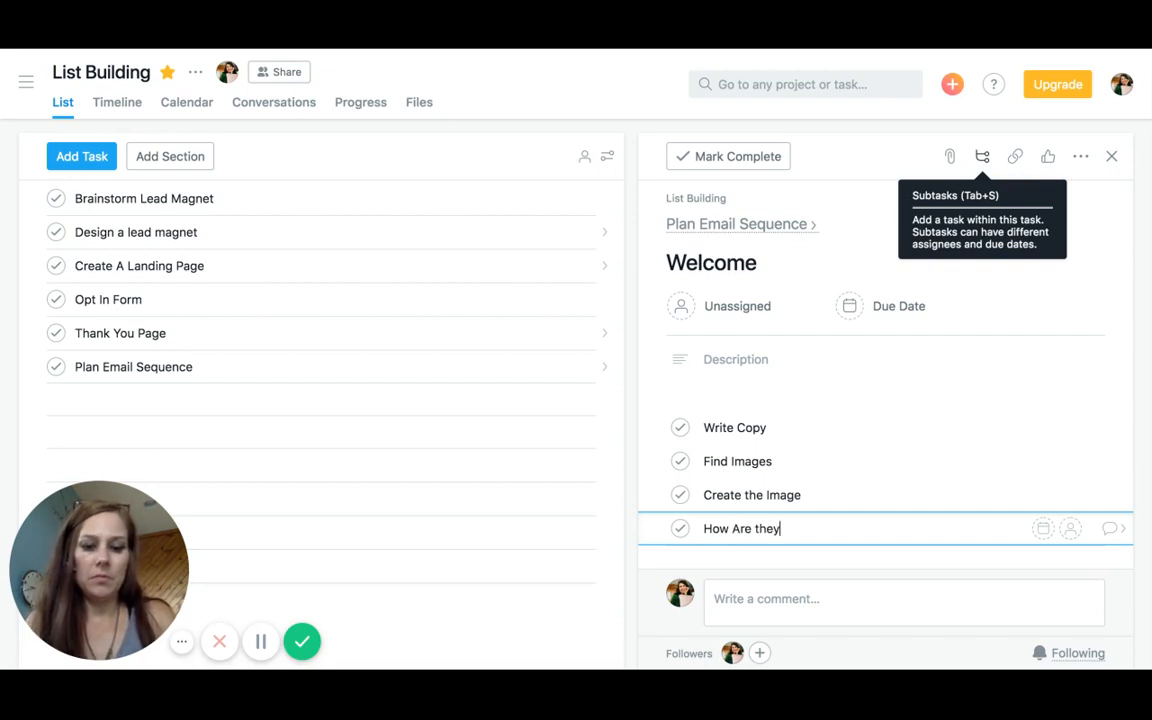
{"action": "type", "text": " Going"}
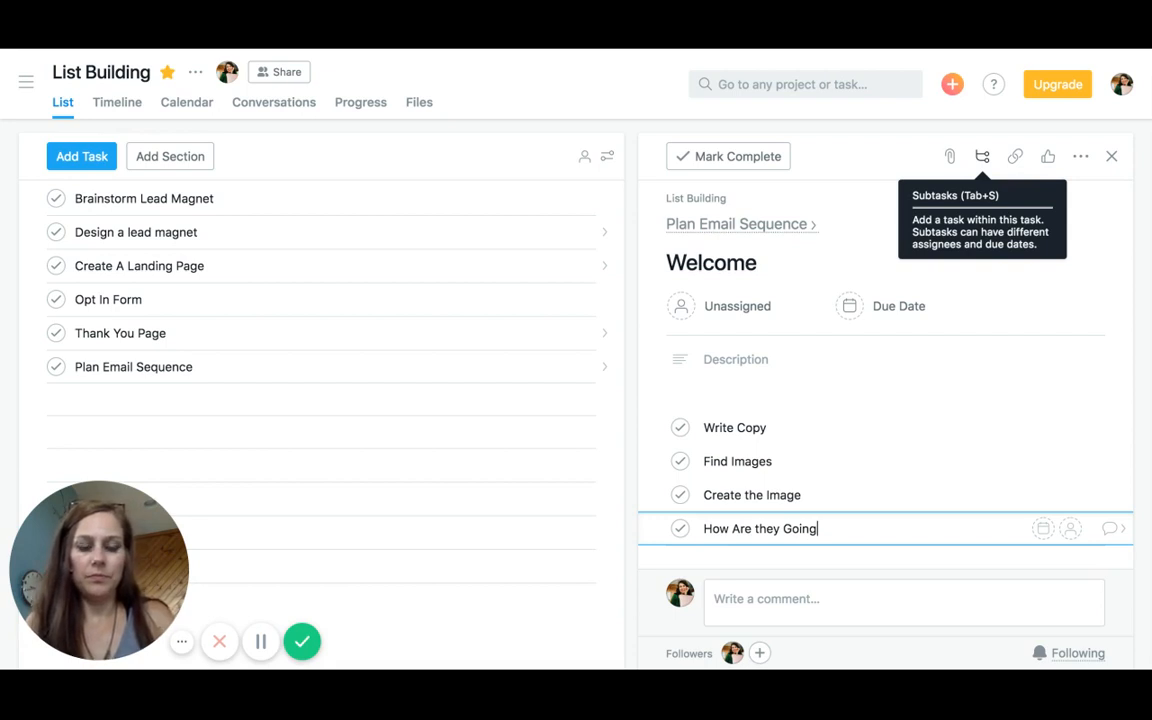
{"action": "type", "text": " to get your lead"}
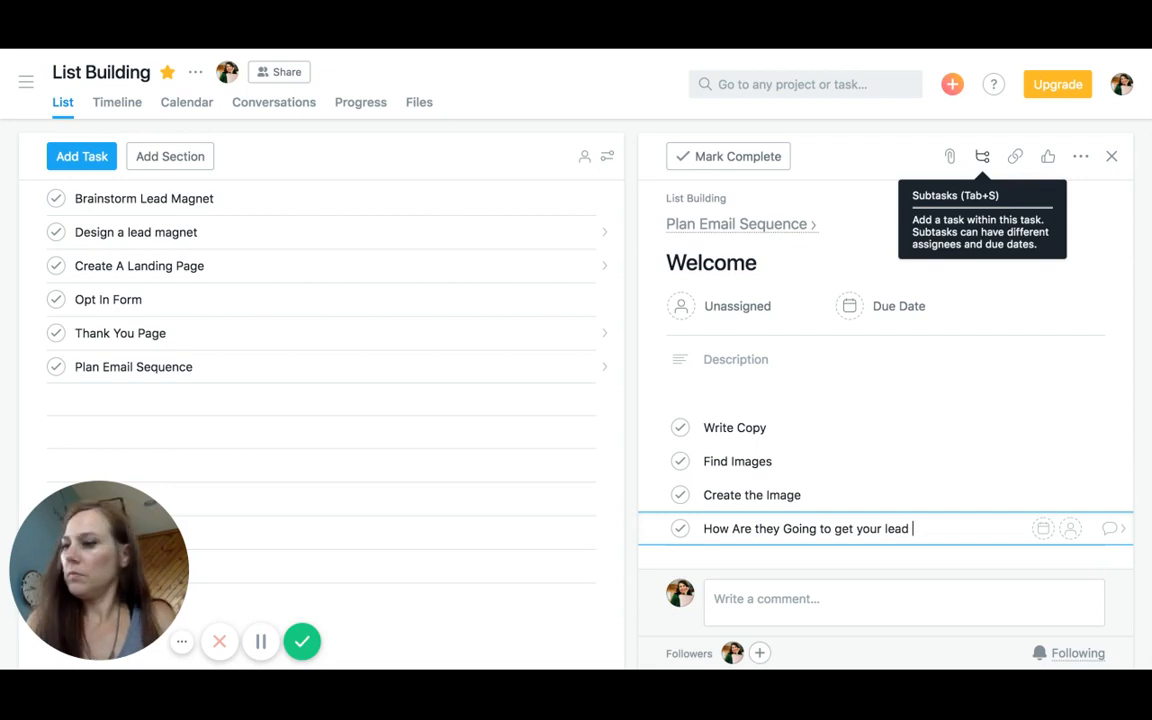
{"action": "type", "text": " magnet"}
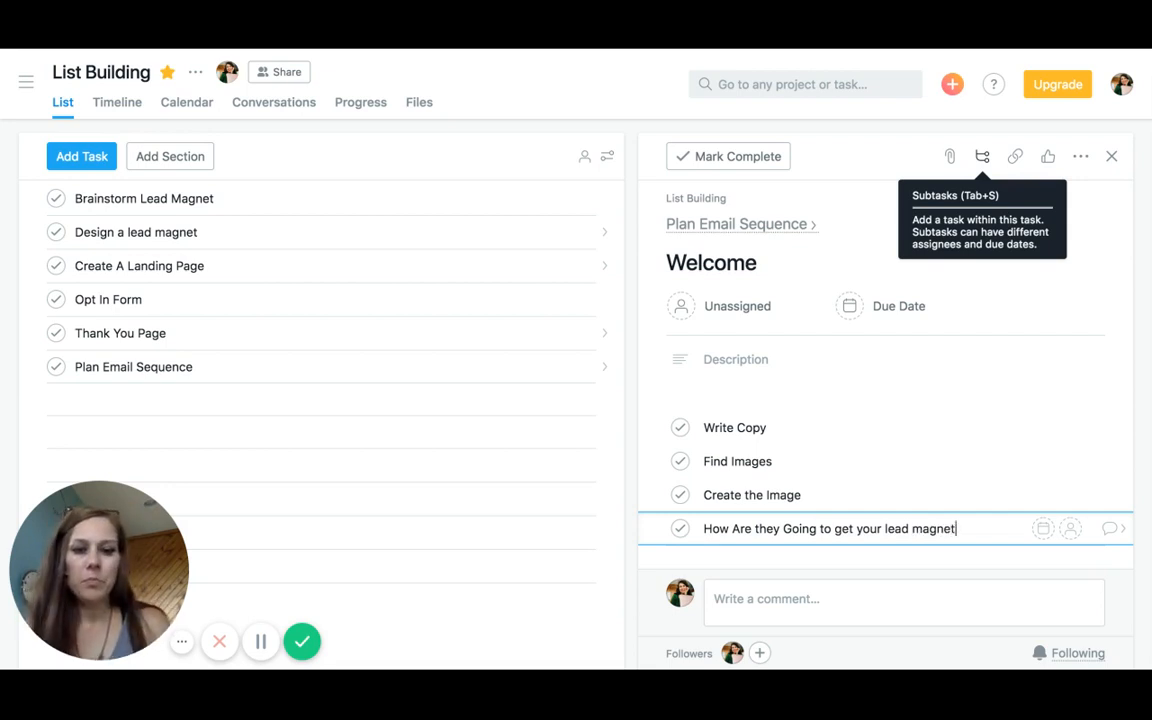
{"action": "key", "text": "Return"}
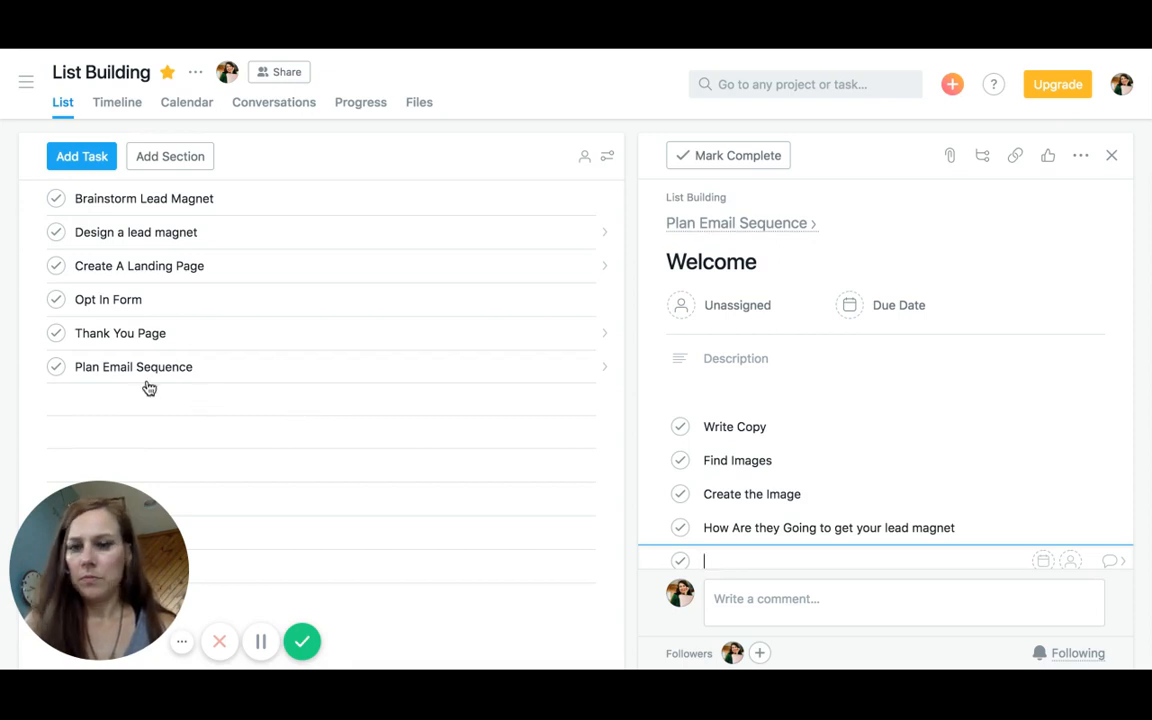
- Return to the Plan Email Sequence task and add a subtask named "Bonus Content Email" below Welcome
{"action": "left_click", "coordinate": [763, 224]}
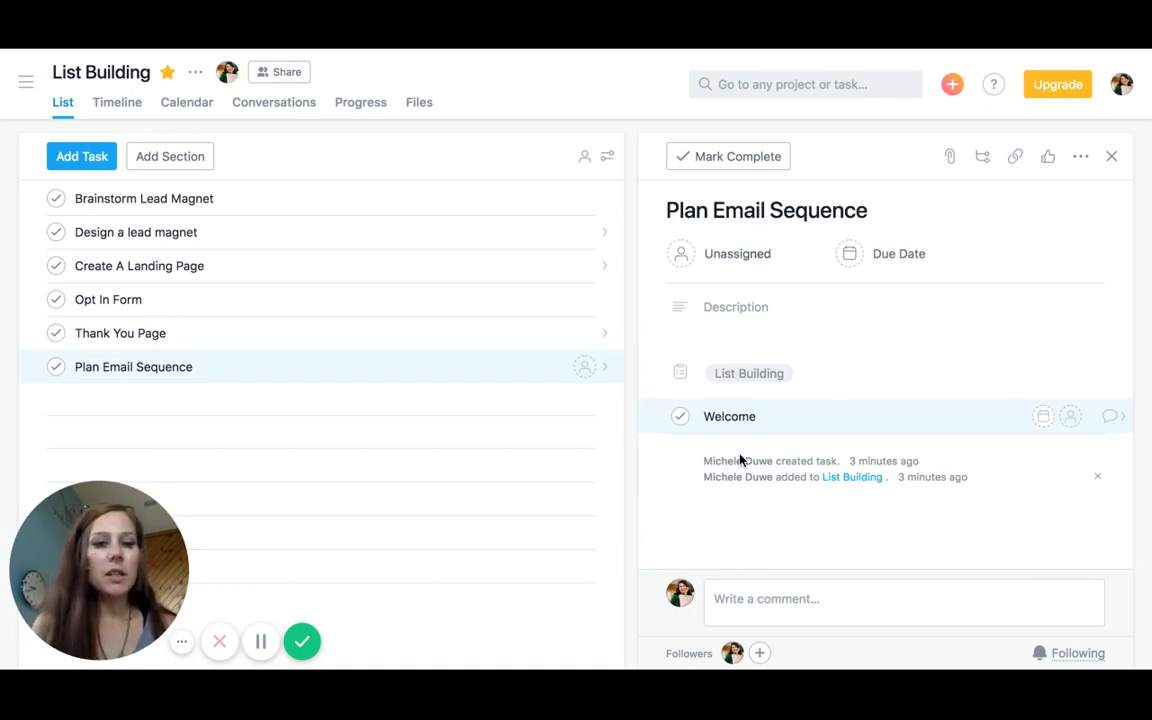
{"action": "mouse_move", "coordinate": [743, 463]}
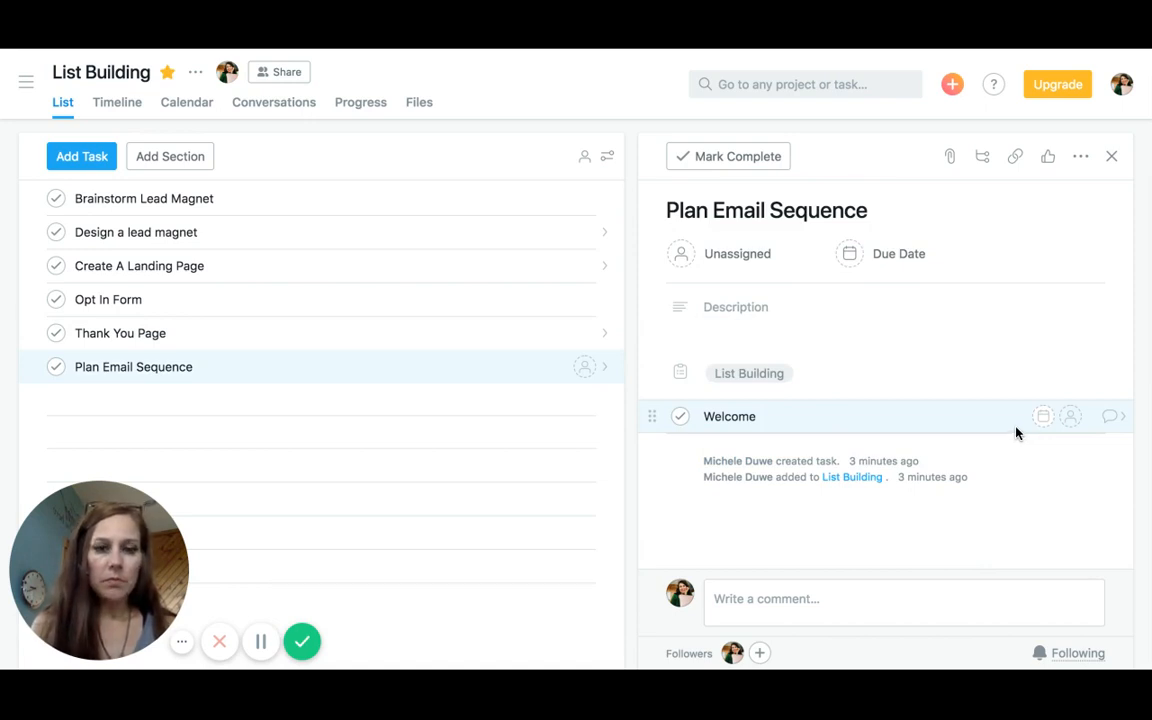
{"action": "left_click", "coordinate": [969, 422]}
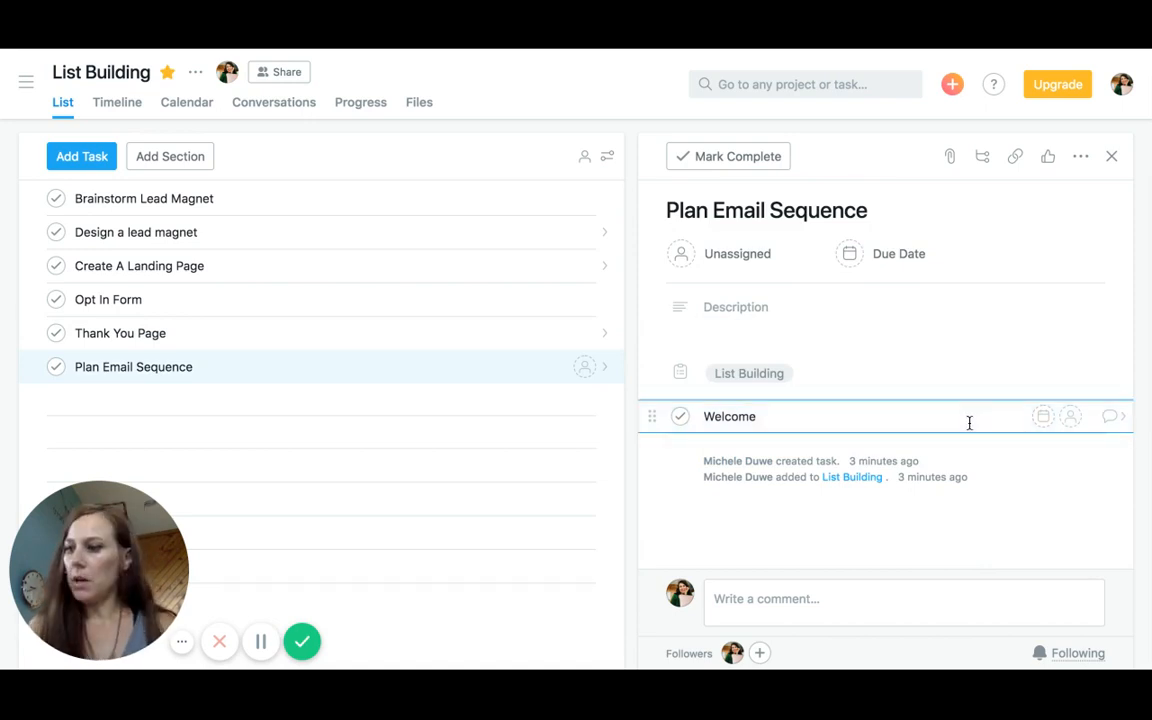
{"action": "key", "text": "Return"}
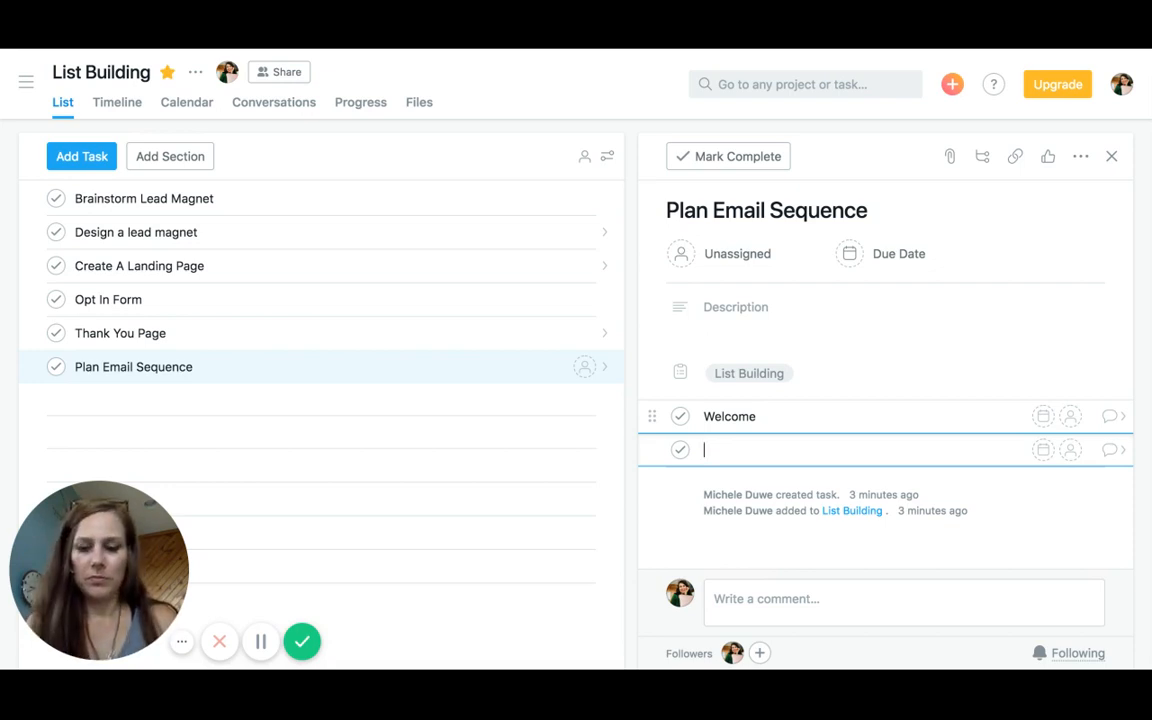
{"action": "type", "text": "Bon"}
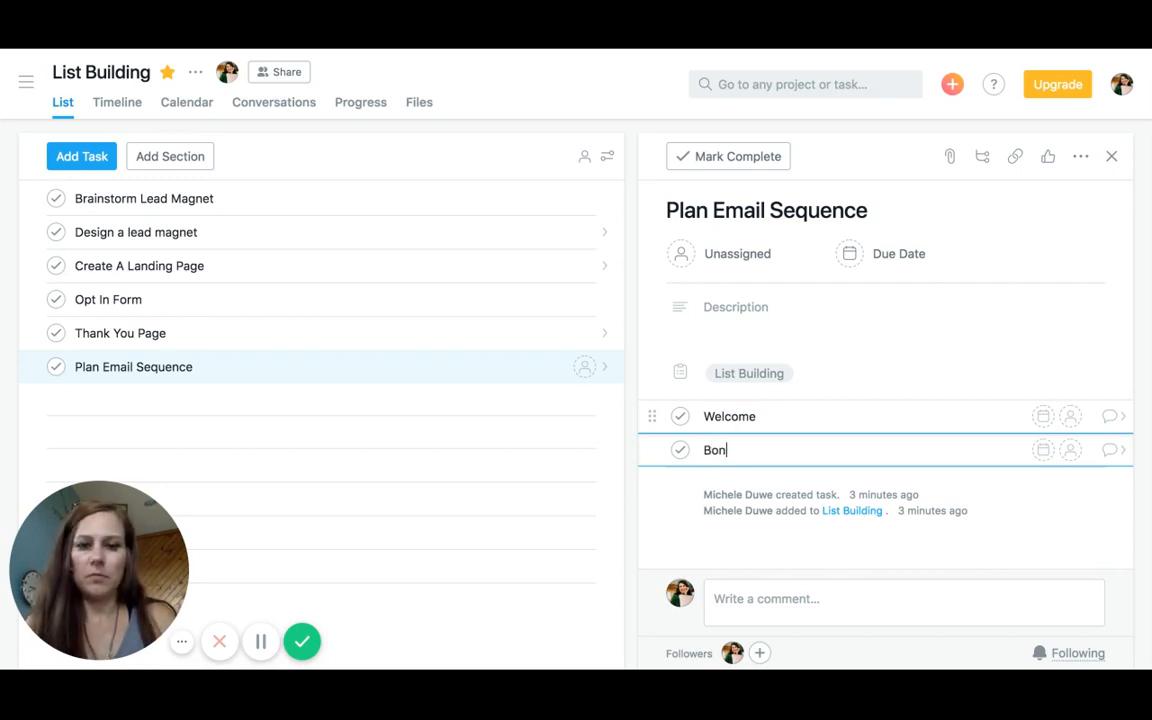
{"action": "type", "text": "us"}
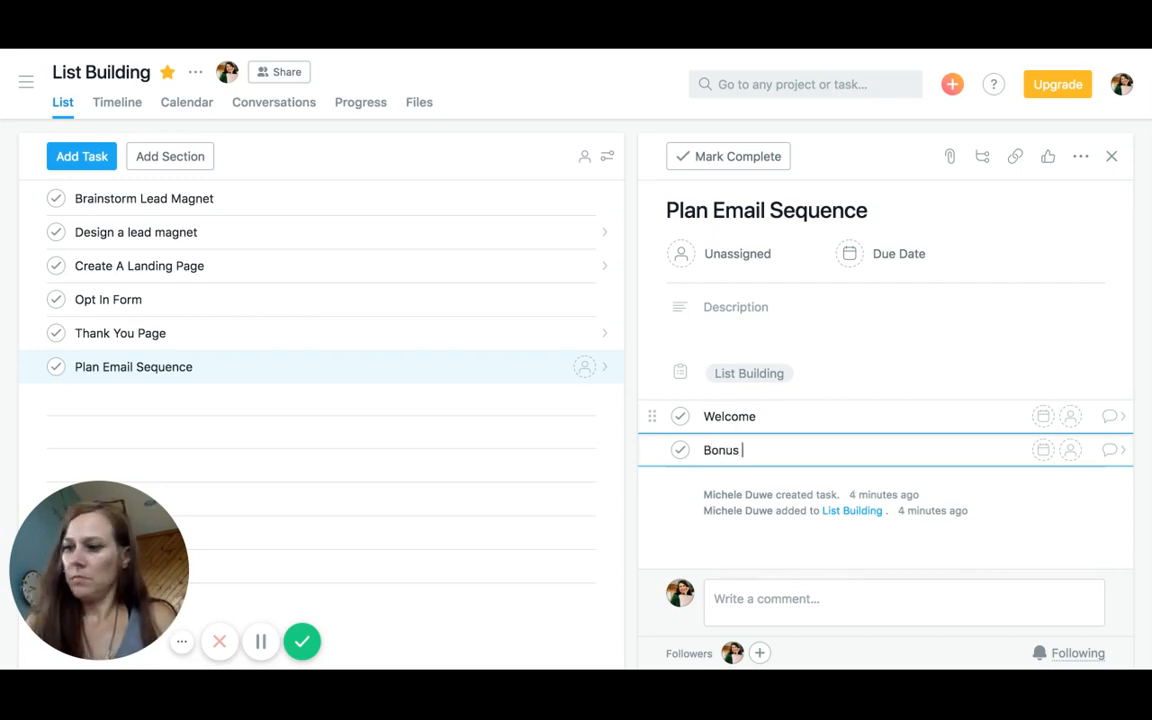
{"action": "type", "text": " Cp"}
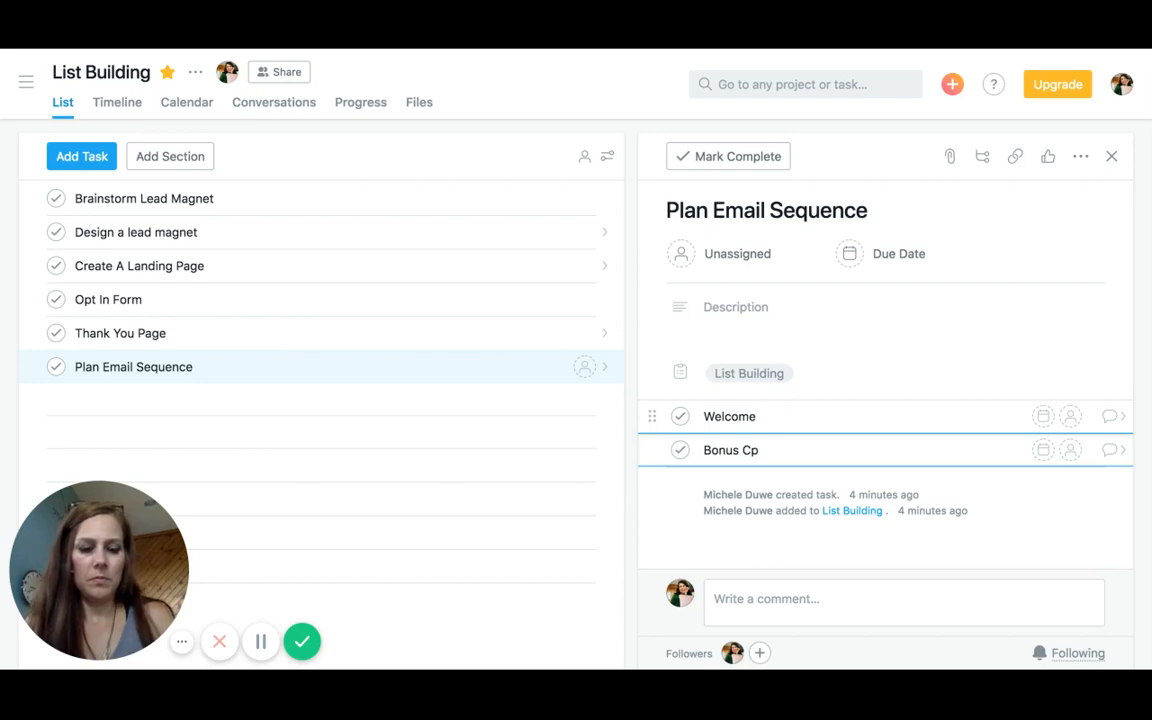
{"action": "key", "text": "BackSpace"}
{"action": "type", "text": "o"}
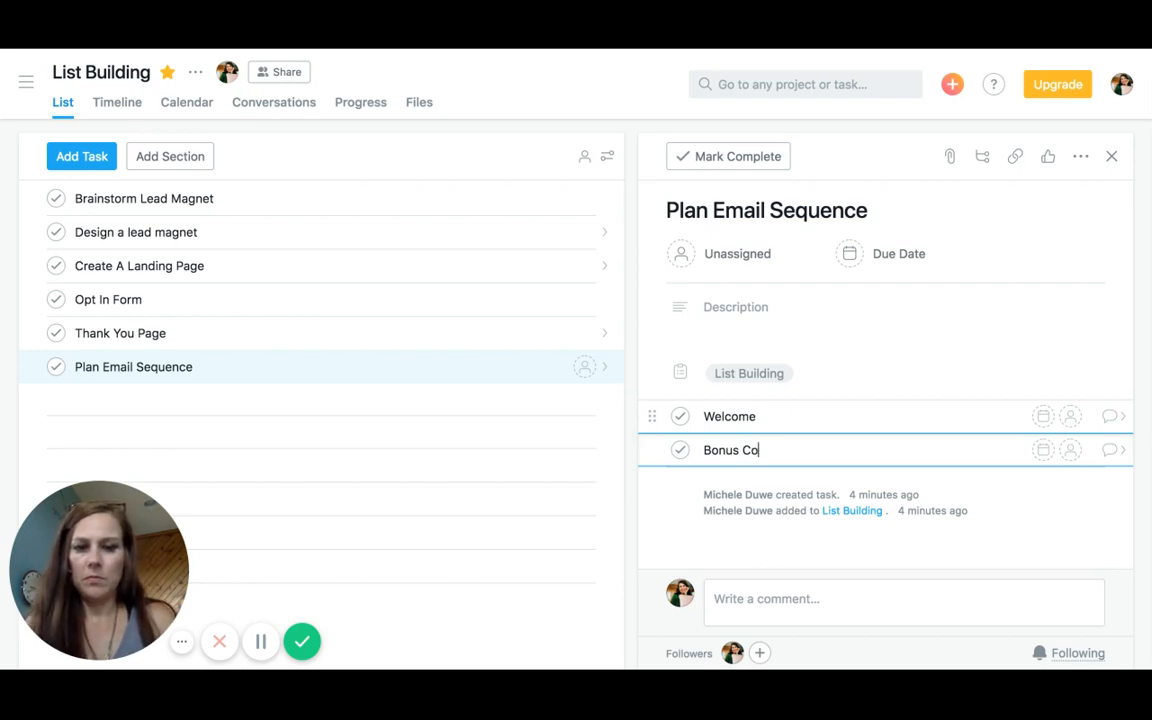
{"action": "type", "text": "ntent Email"}
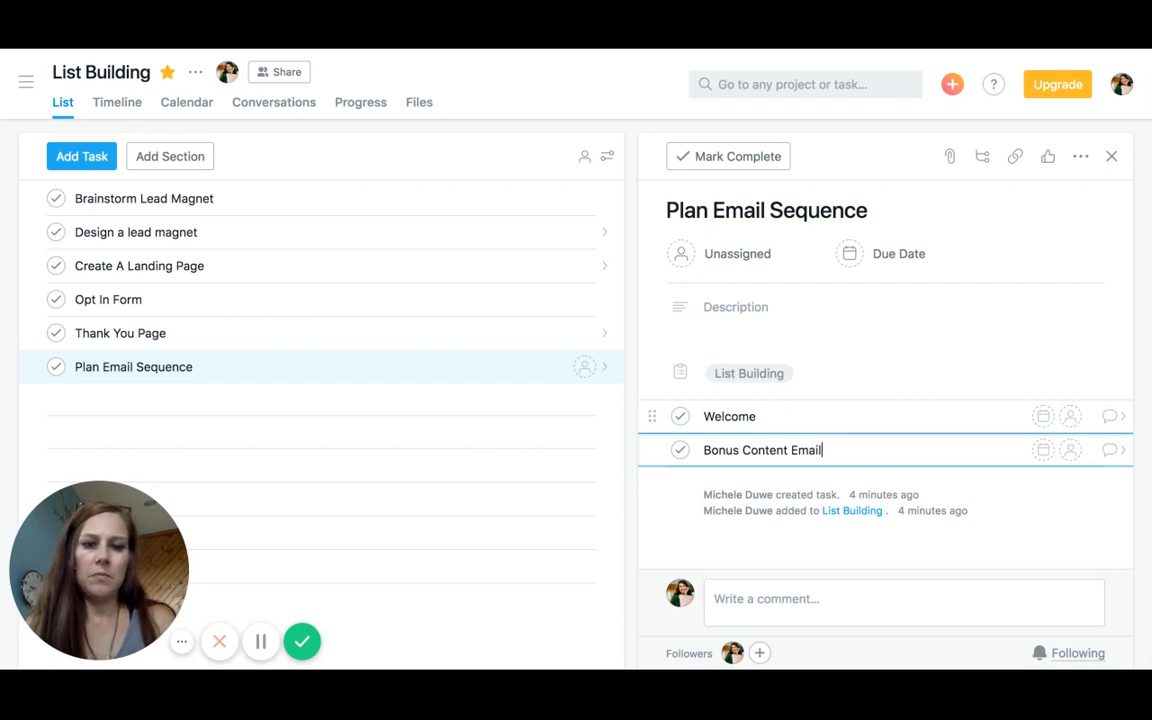
- Open the Bonus Content Email subtask's details and add a subtask named "Write copy" inside it
{"action": "left_click", "coordinate": [1125, 453]}
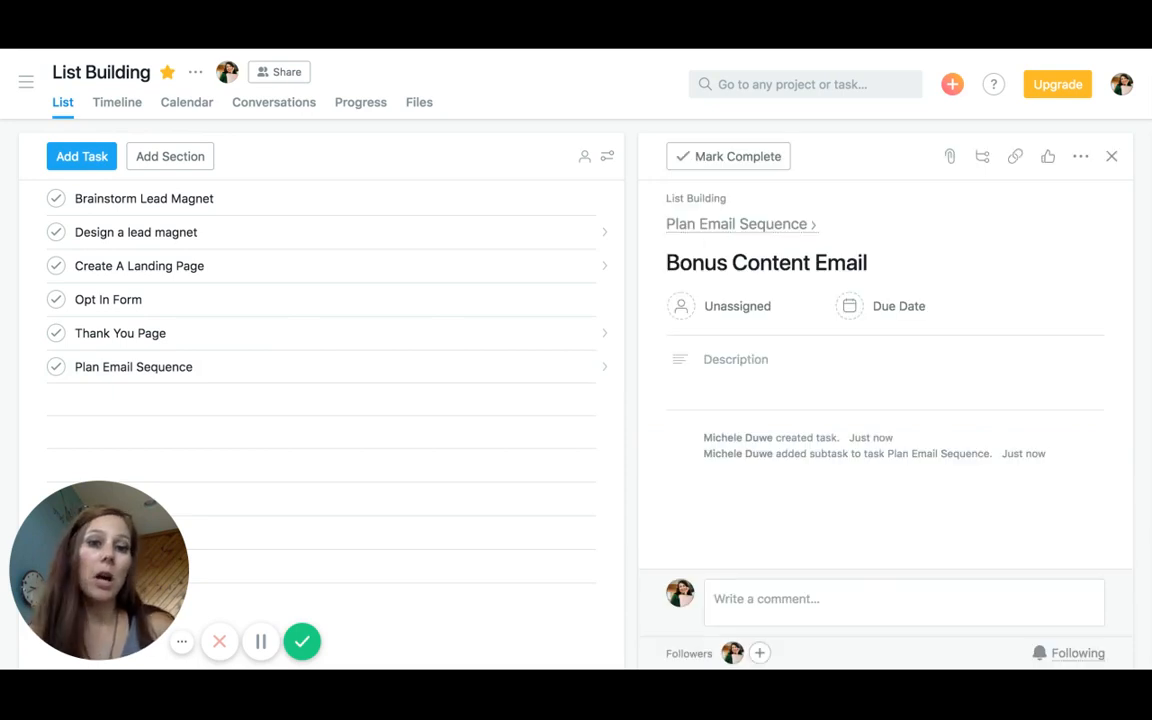
{"action": "left_click", "coordinate": [981, 160]}
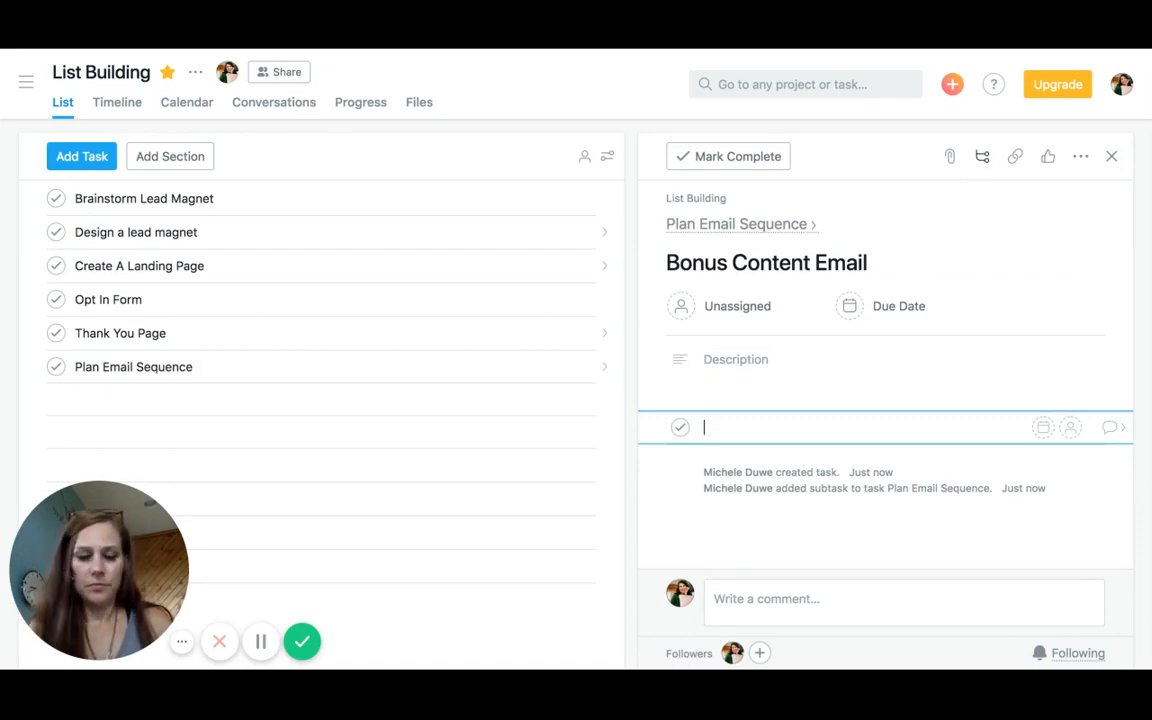
{"action": "type", "text": "Wrire"}
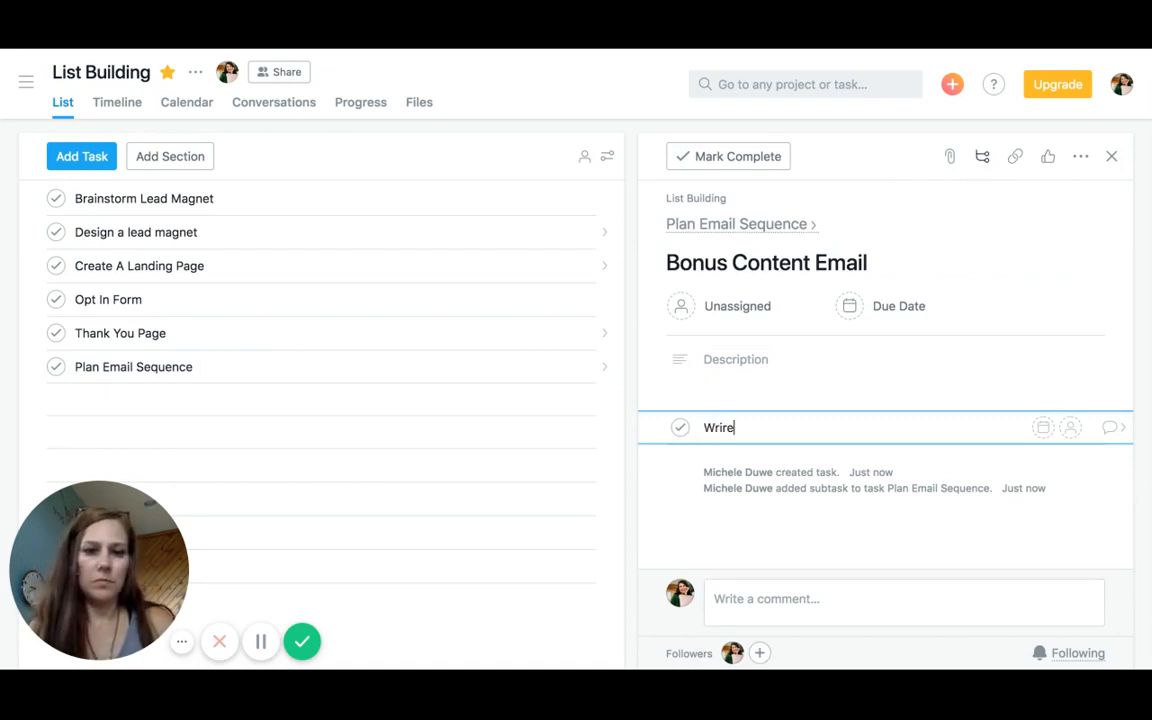
{"action": "key", "text": "BackSpace"}
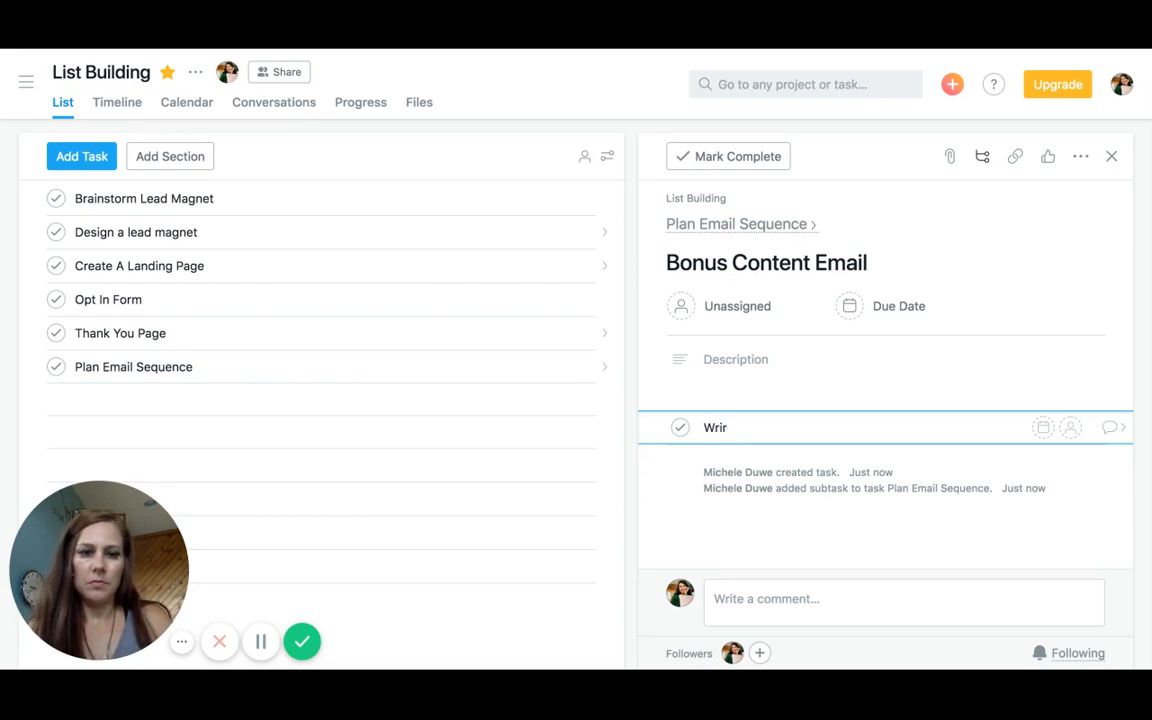
{"action": "type", "text": "te "}
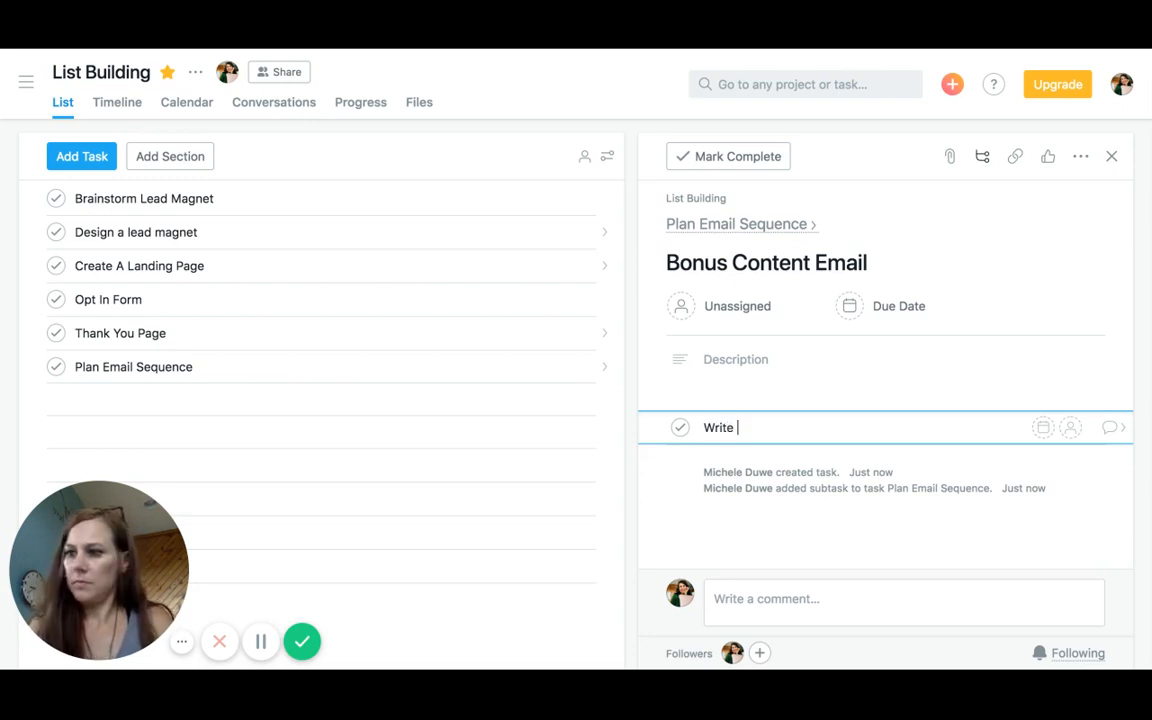
{"action": "type", "text": "copy"}
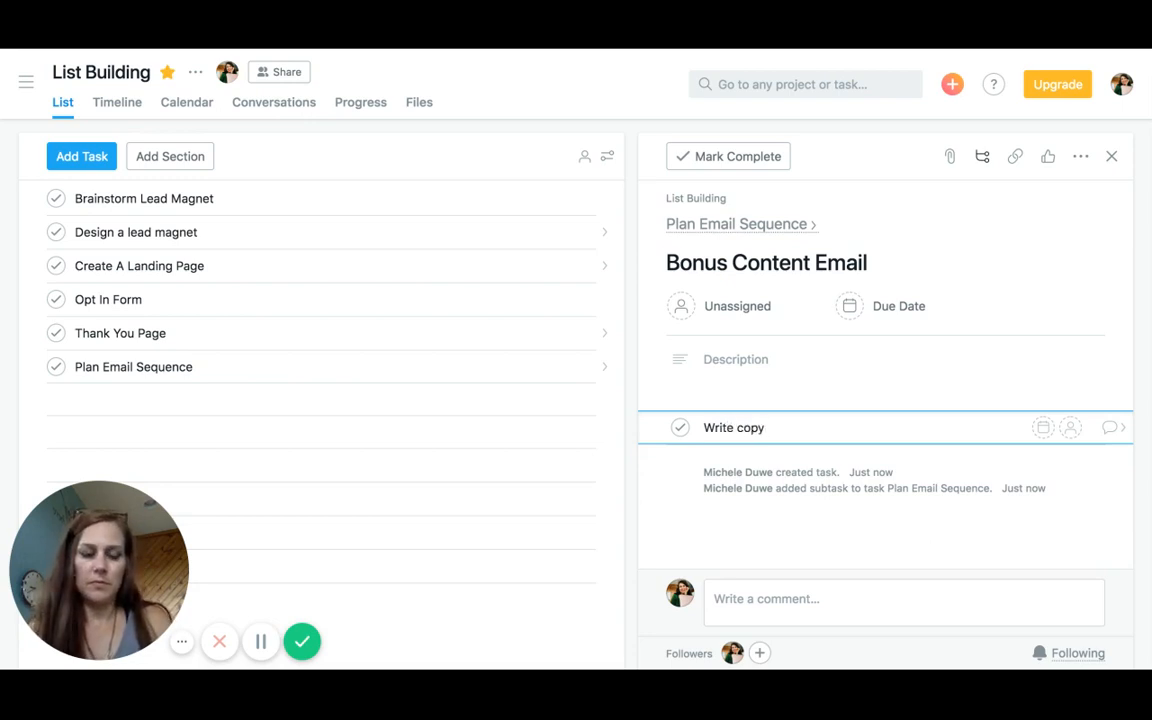
- Add a subtask named "Images" below the Write copy subtask of Bonus Content Email
{"action": "key", "text": "Return"}
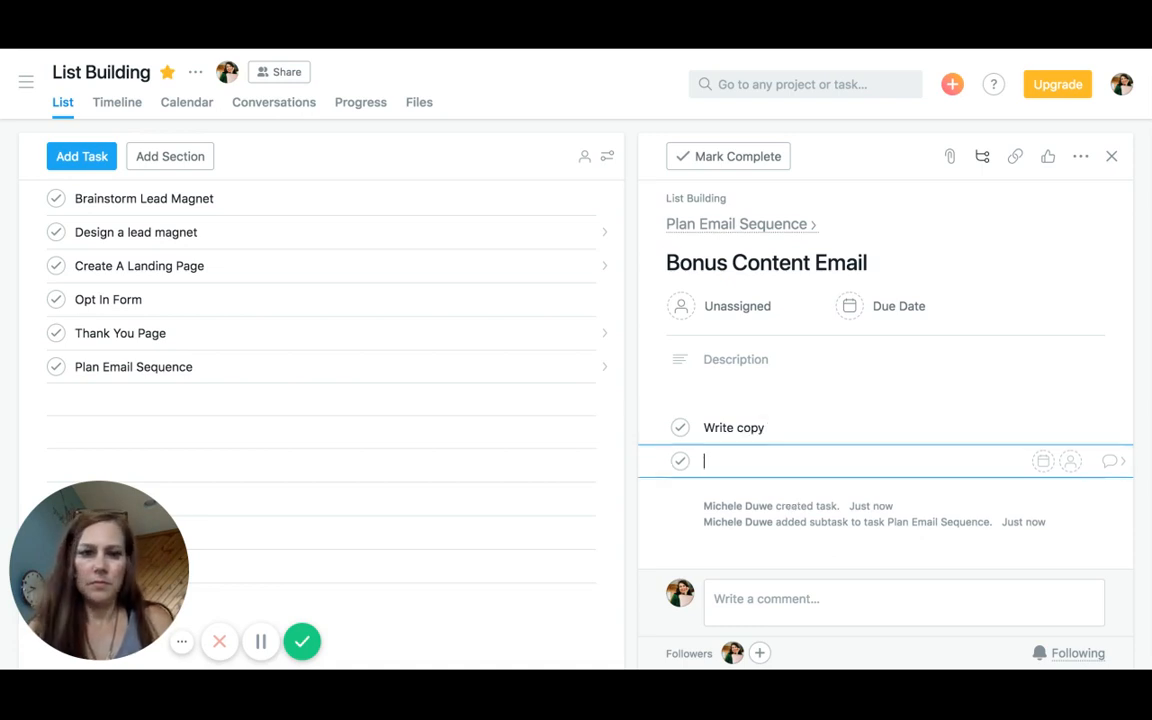
{"action": "type", "text": "Image"}
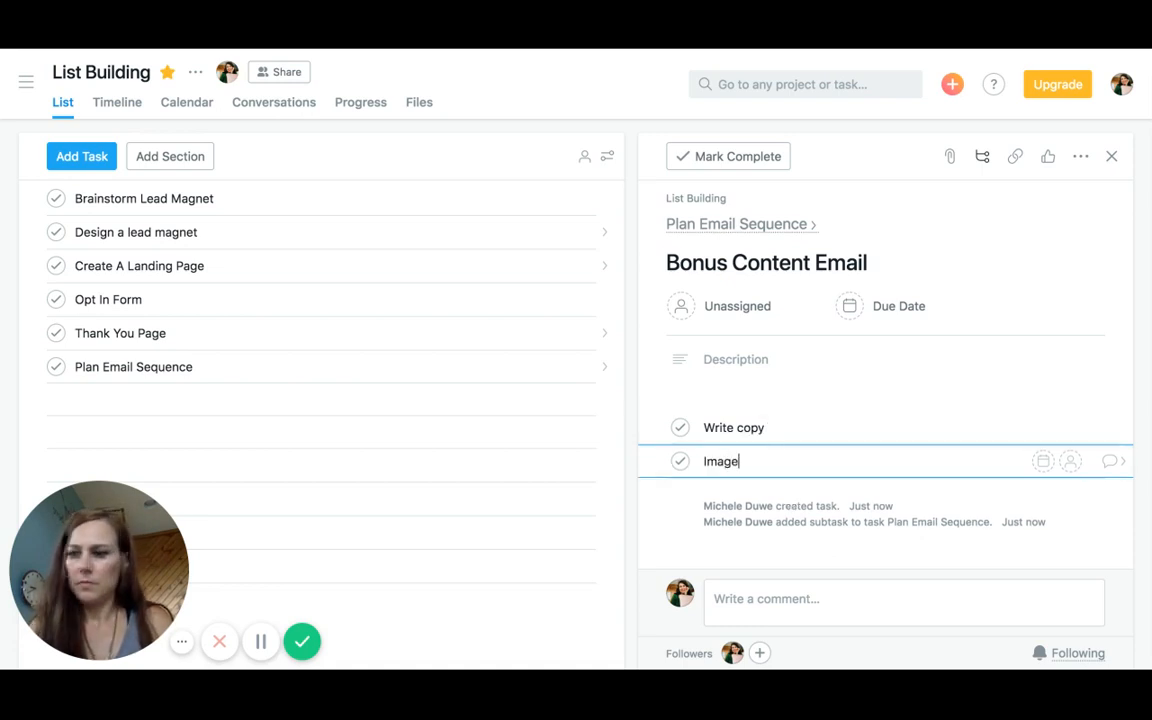
{"action": "type", "text": "s"}
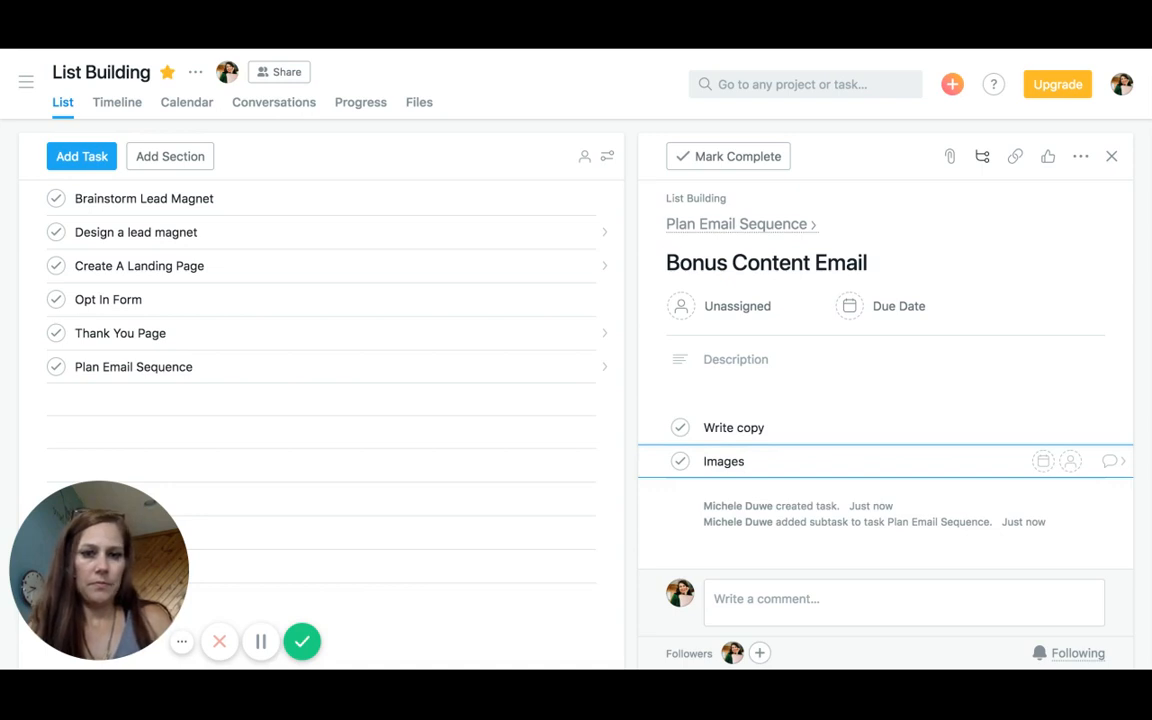
- Add a subtask named "How they will get our bonus content" below Images in the Bonus Content Email subtask
{"action": "key", "text": "Return"}
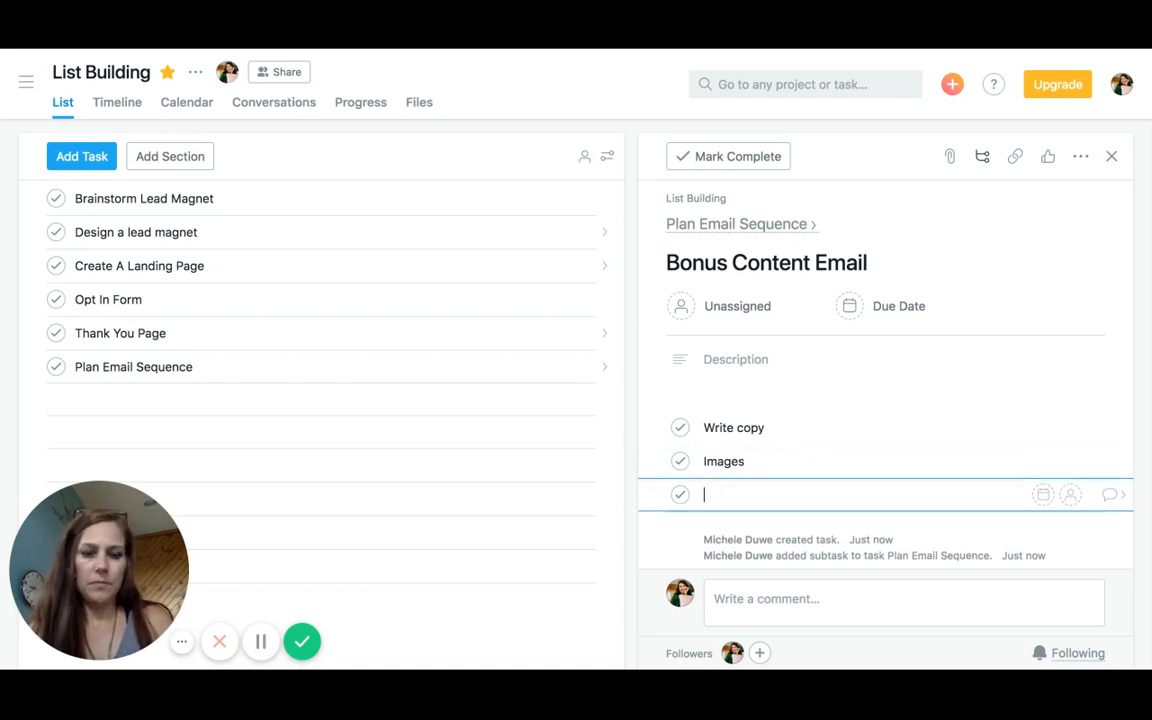
{"action": "type", "text": "How they "}
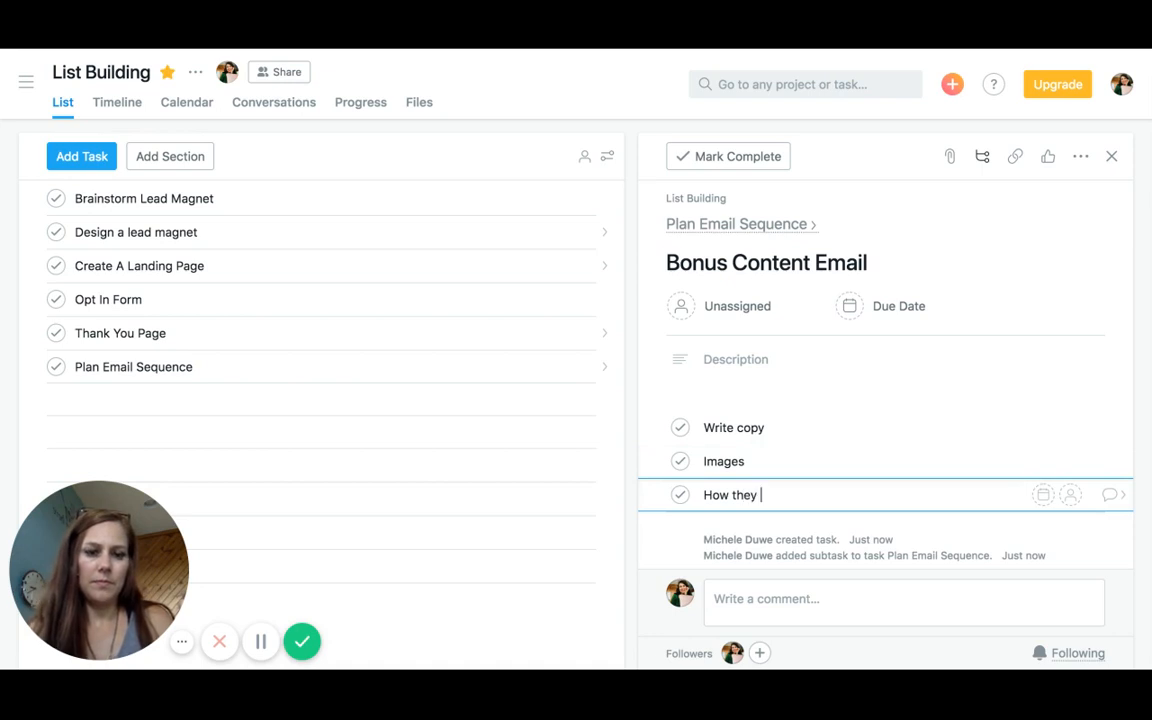
{"action": "type", "text": "will g"}
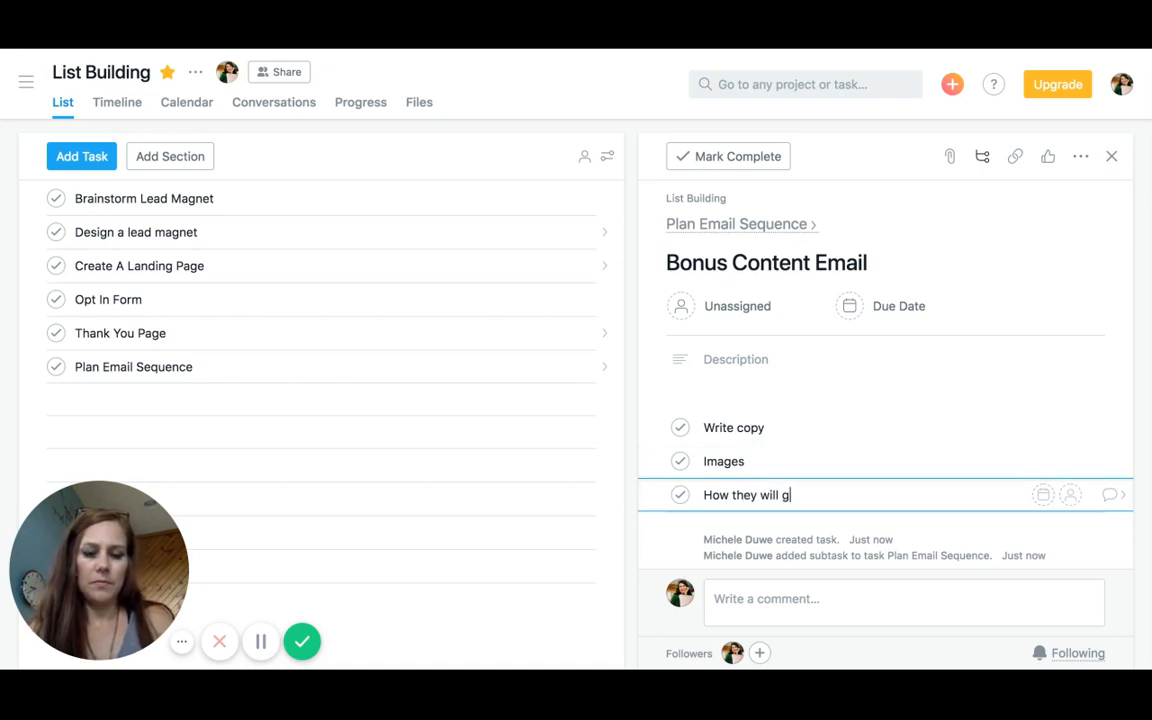
{"action": "type", "text": "et our bonus "}
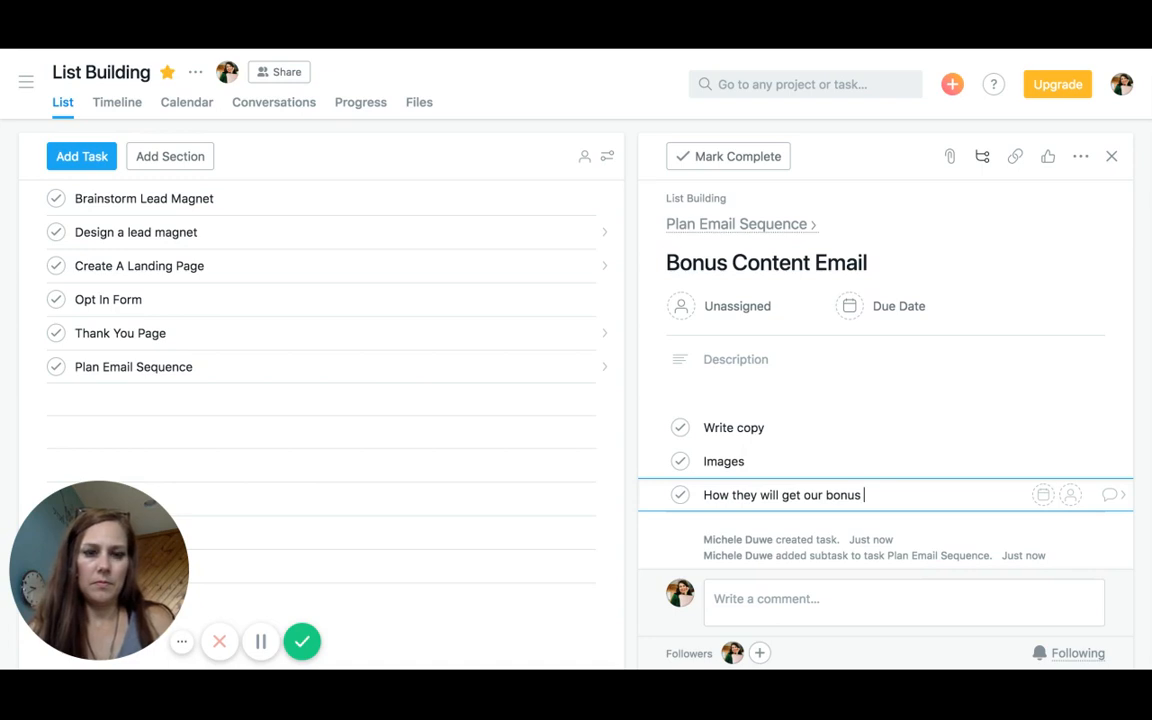
{"action": "type", "text": "content"}
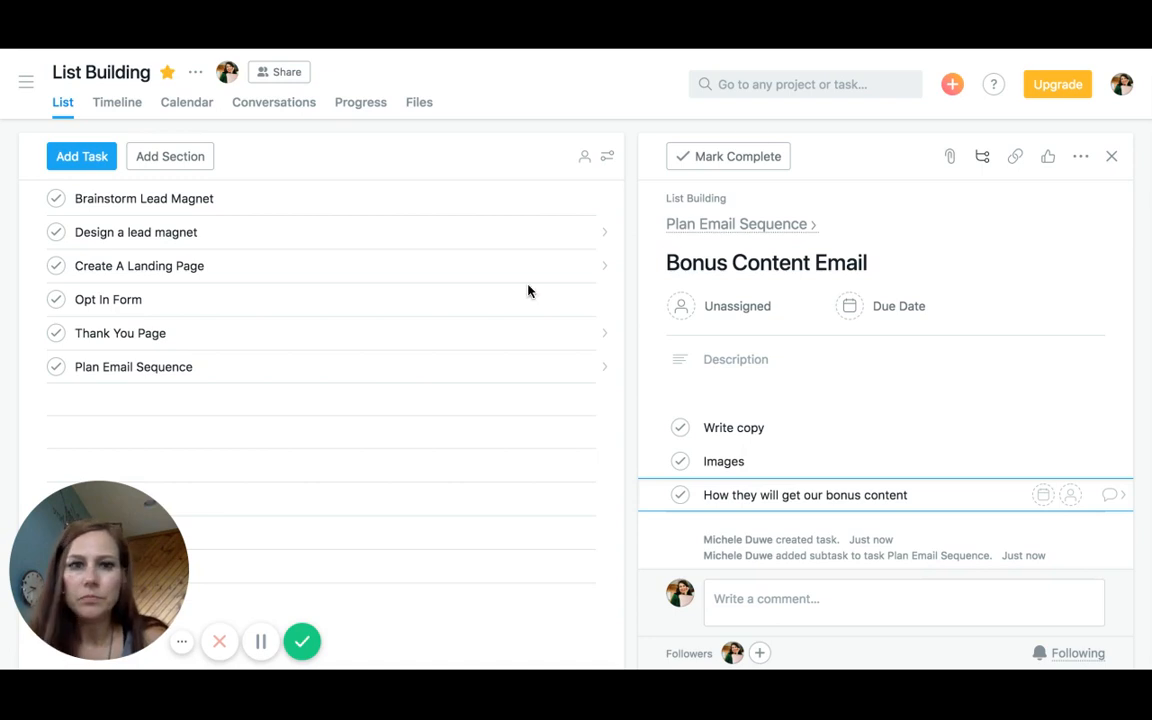
- Return to the Plan Email Sequence task and add a subtask named "Nurture Sequence" below Bonus Content Email
{"action": "left_click", "coordinate": [779, 226]}
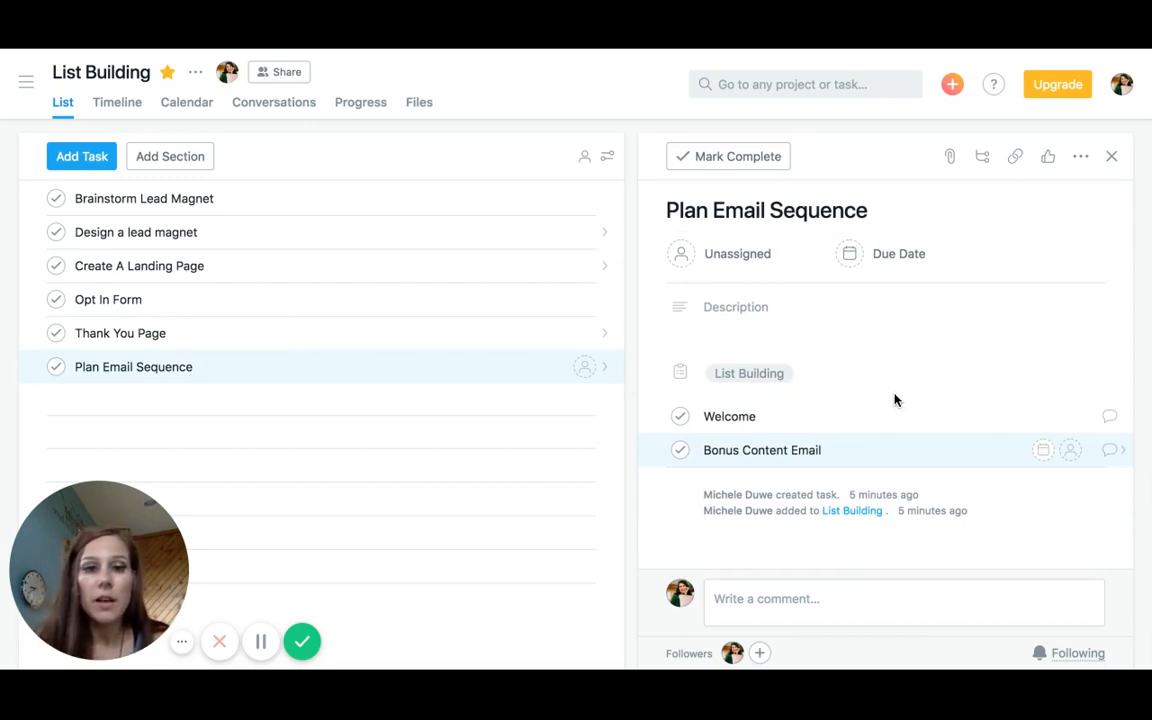
{"action": "left_click", "coordinate": [864, 451]}
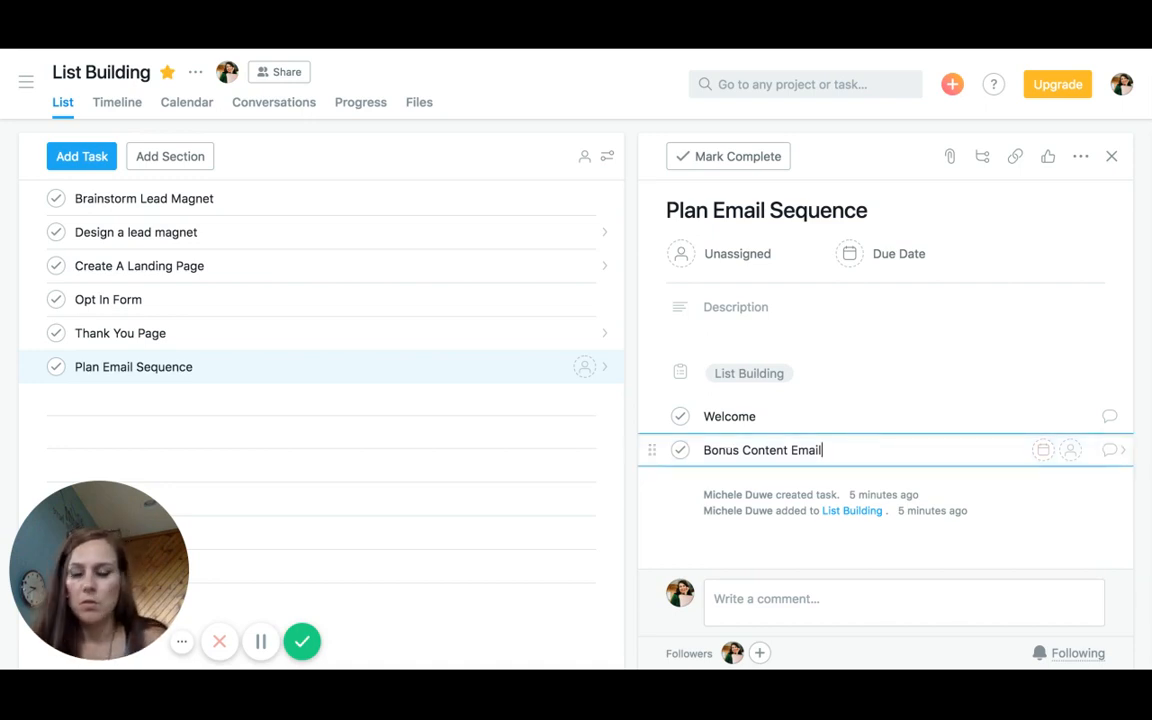
{"action": "key", "text": "Return"}
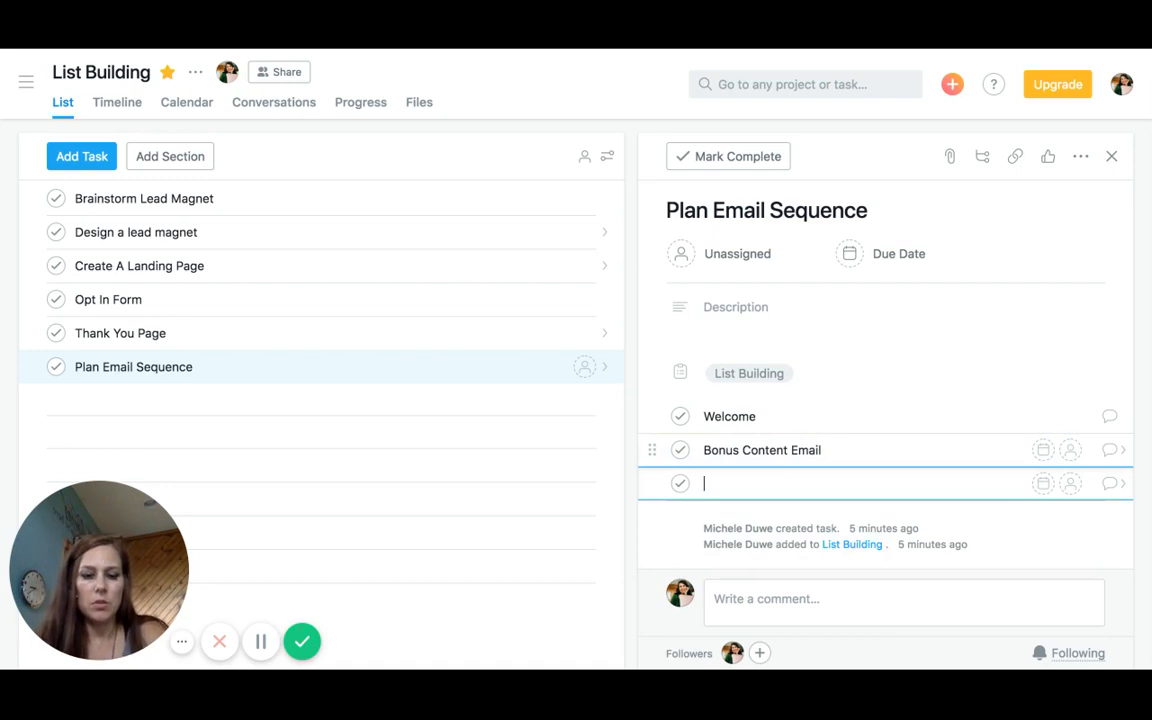
{"action": "type", "text": "Nu"}
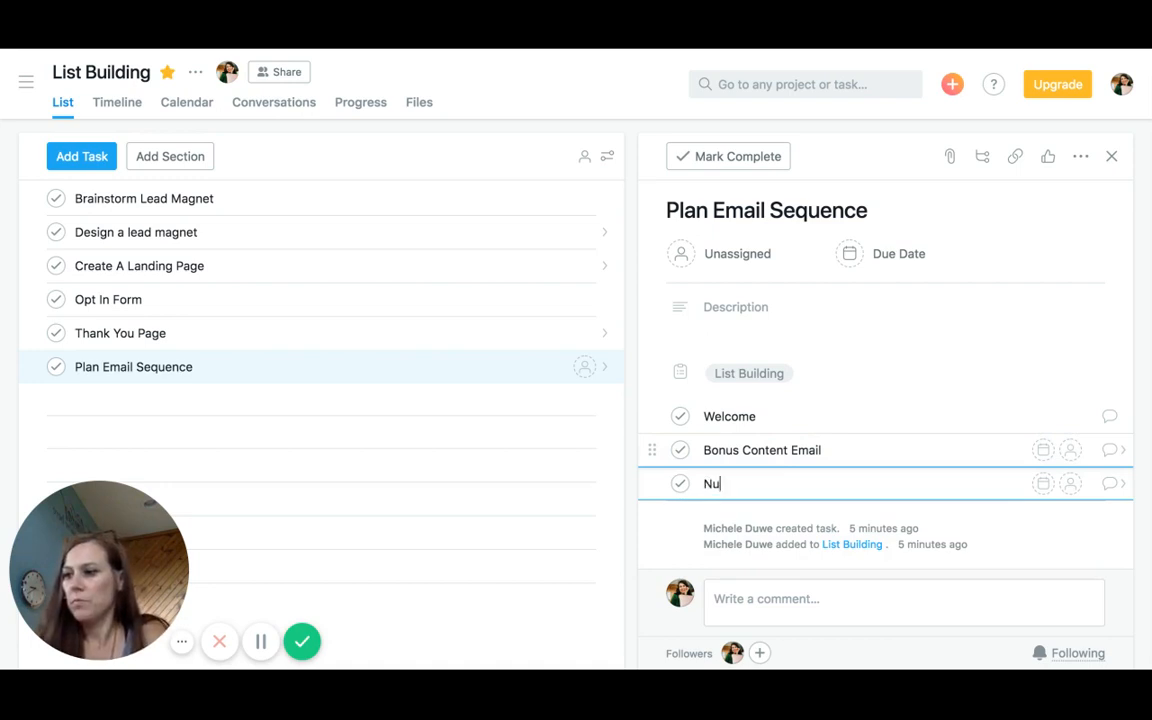
{"action": "type", "text": "ture S"}
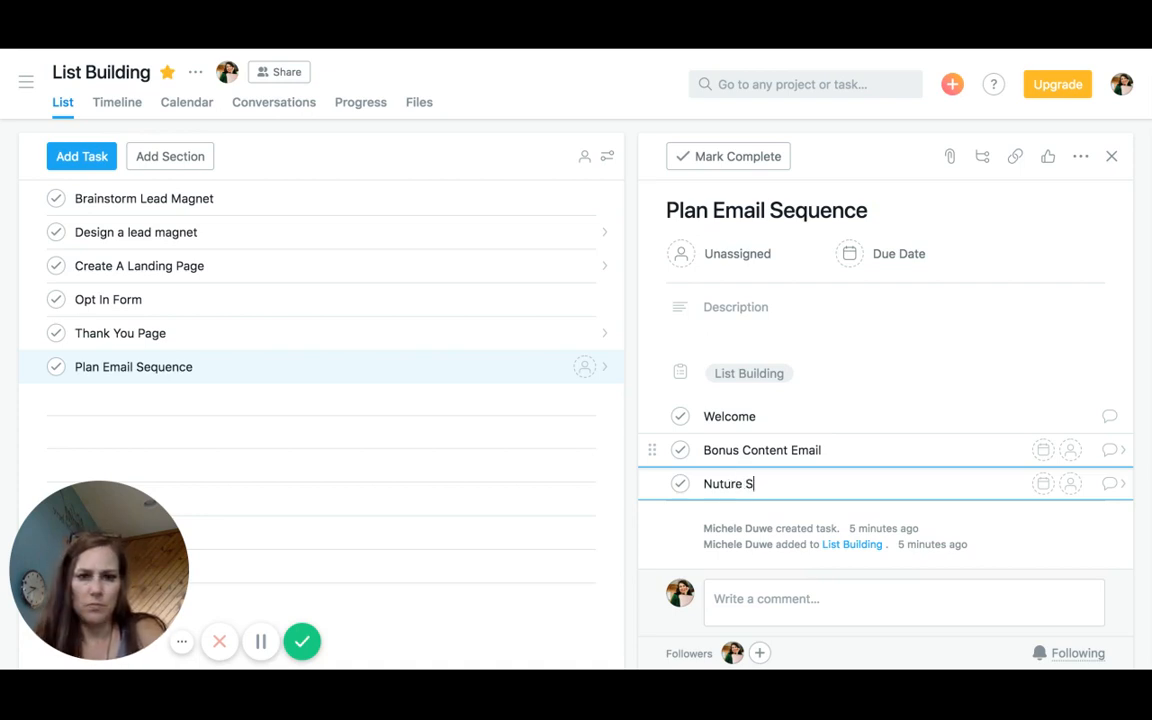
{"action": "key", "text": "BackSpace"}
{"action": "key", "text": "BackSpace"}
{"action": "key", "text": "BackSpace"}
{"action": "key", "text": "BackSpace"}
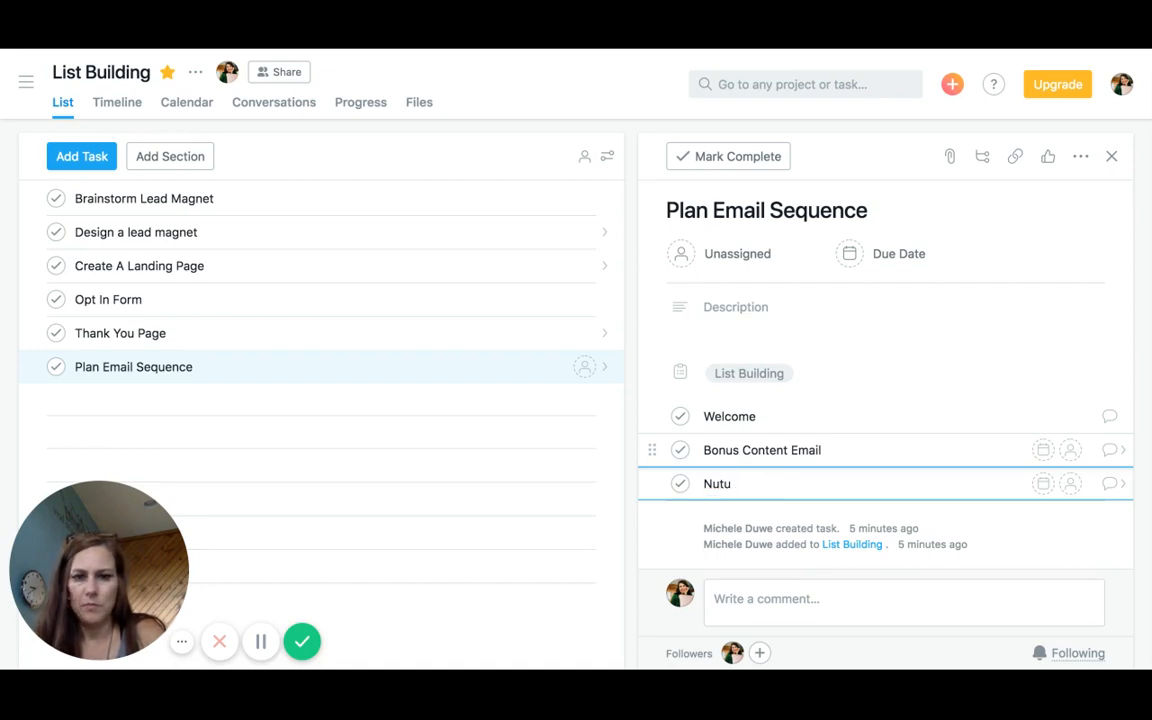
{"action": "key", "text": "BackSpace"}
{"action": "key", "text": "BackSpace"}
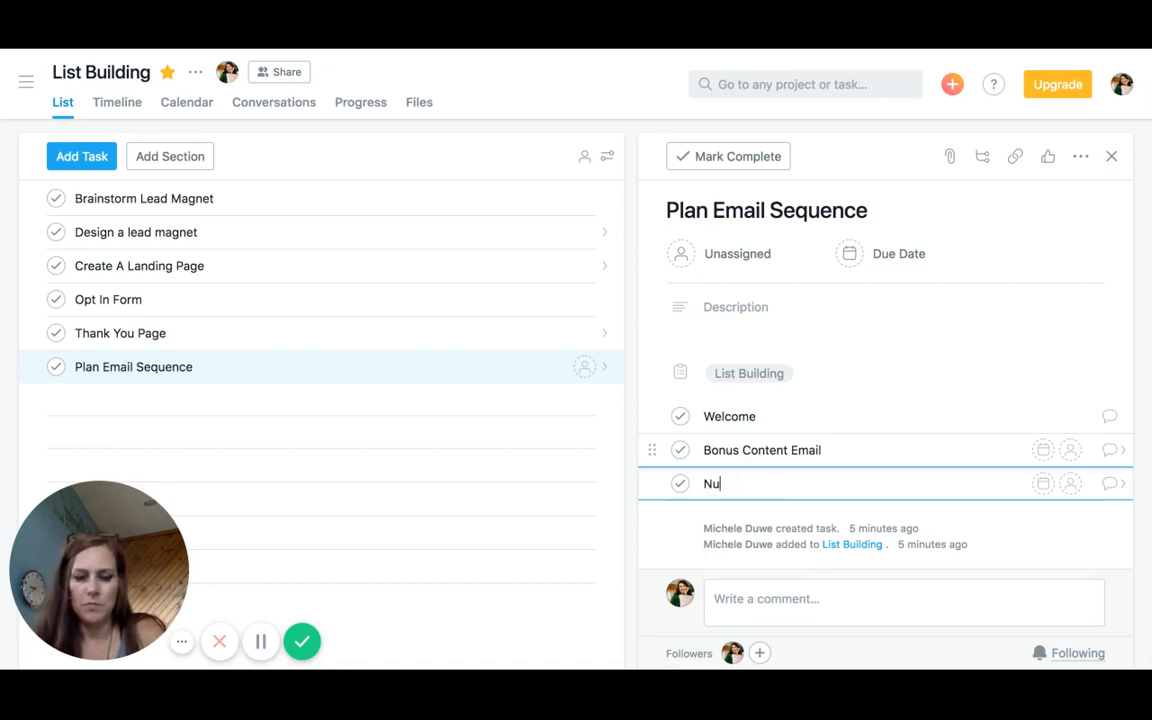
{"action": "type", "text": "rture"}
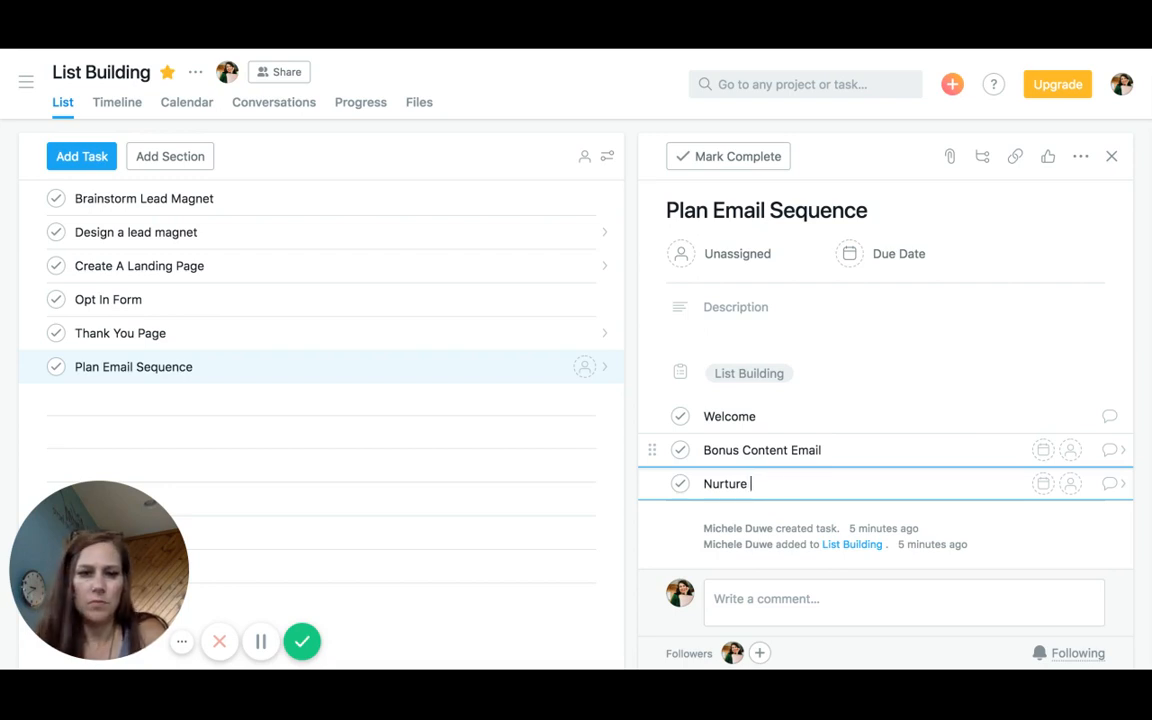
{"action": "type", "text": " Seuq"}
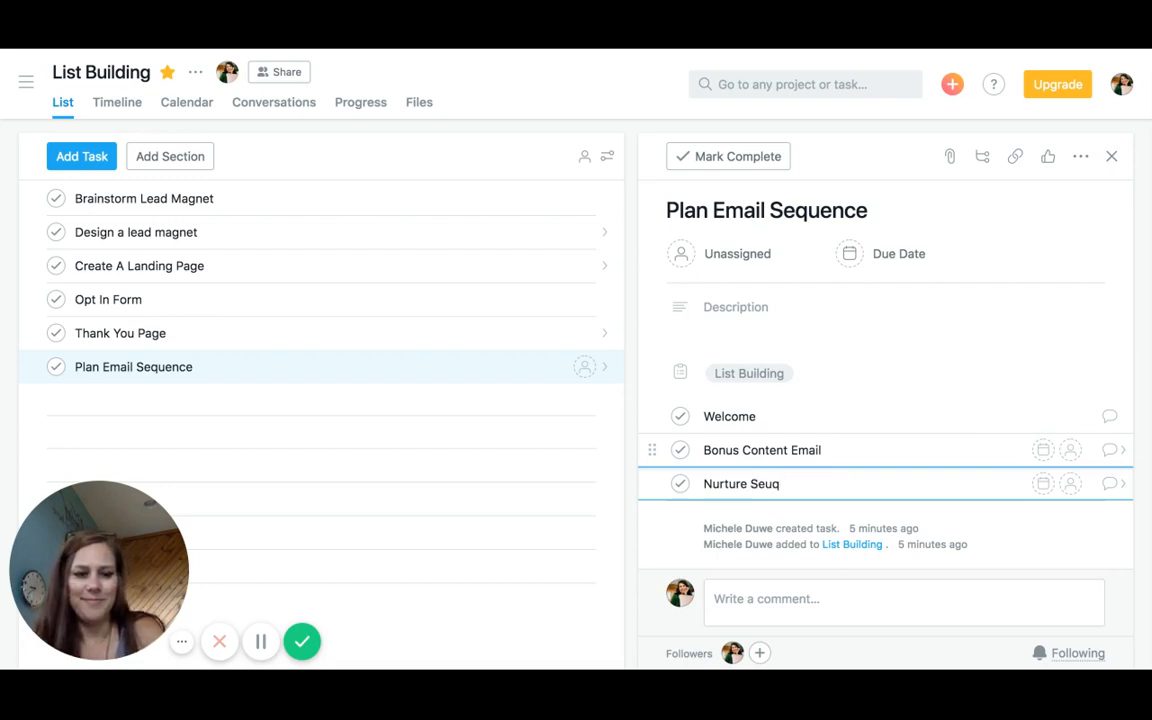
{"action": "key", "text": "BackSpace"}
{"action": "key", "text": "BackSpace"}
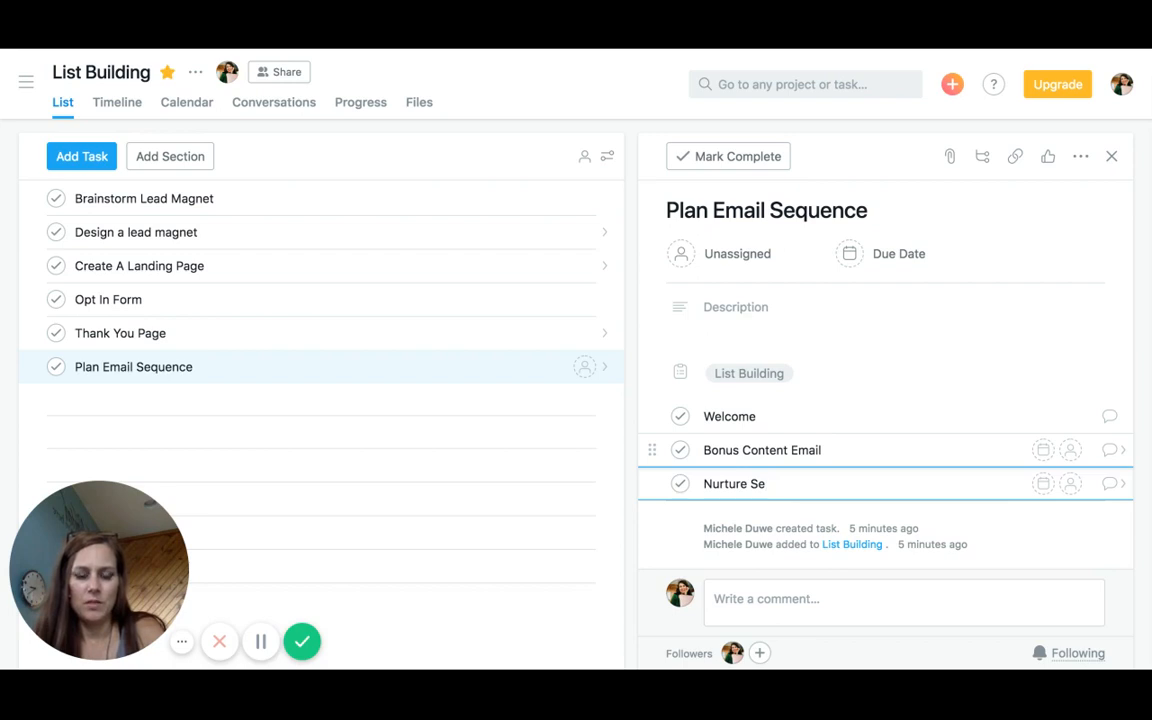
{"action": "type", "text": "qu"}
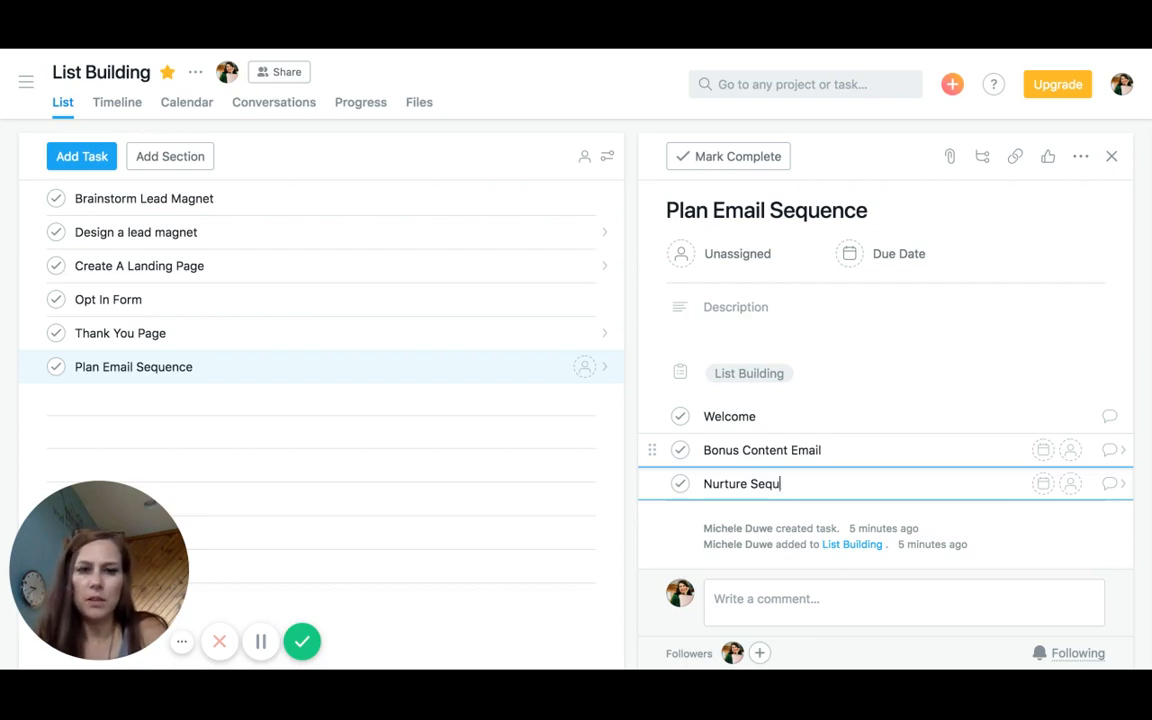
{"action": "type", "text": "e"}
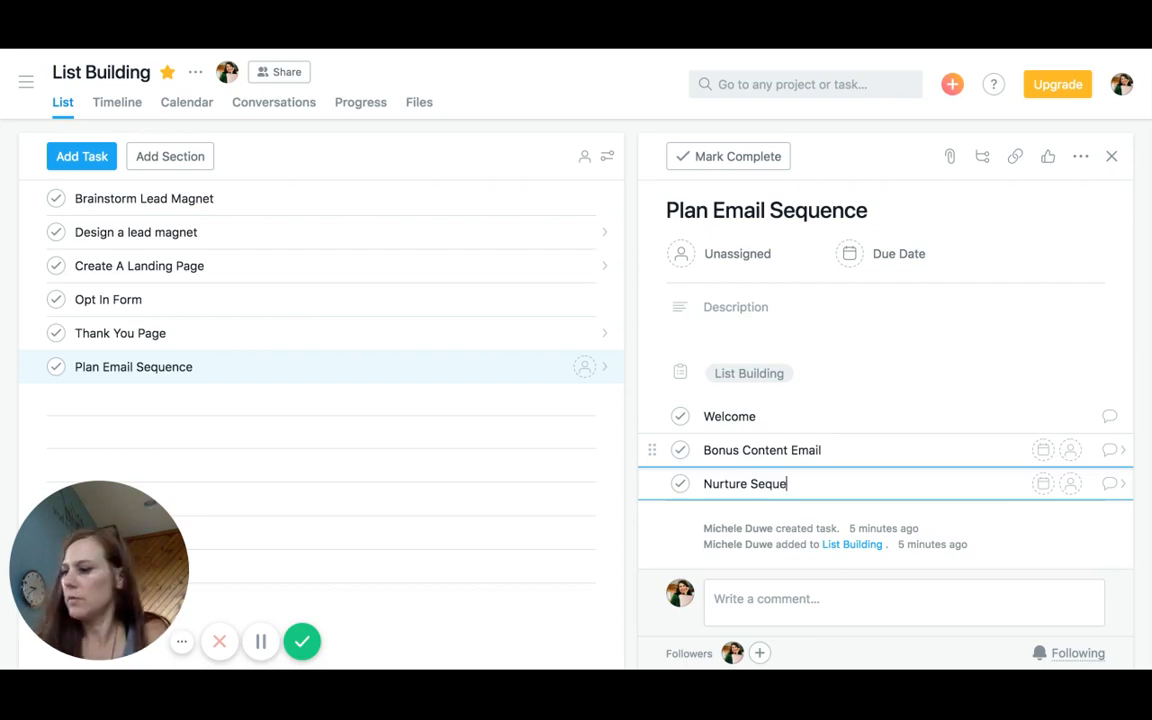
{"action": "type", "text": "nce"}
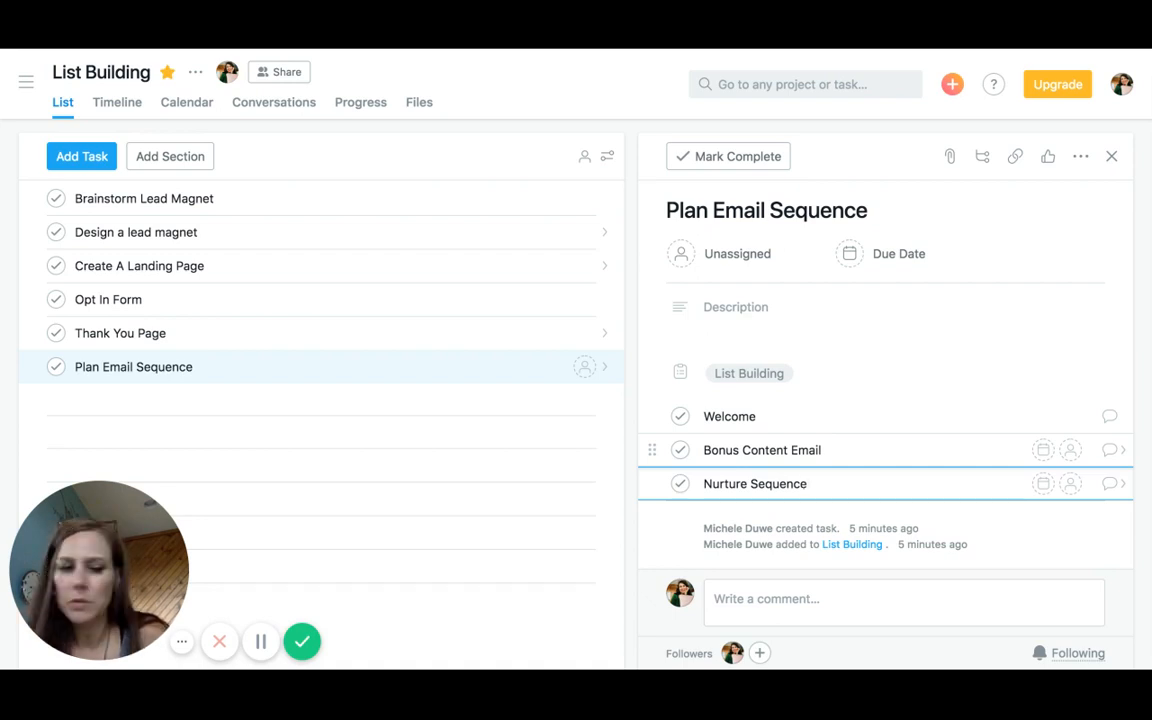
- Open the Nurture Sequence subtask's details and add a subtask named "3rd Email" inside it
{"action": "left_click", "coordinate": [1126, 489]}
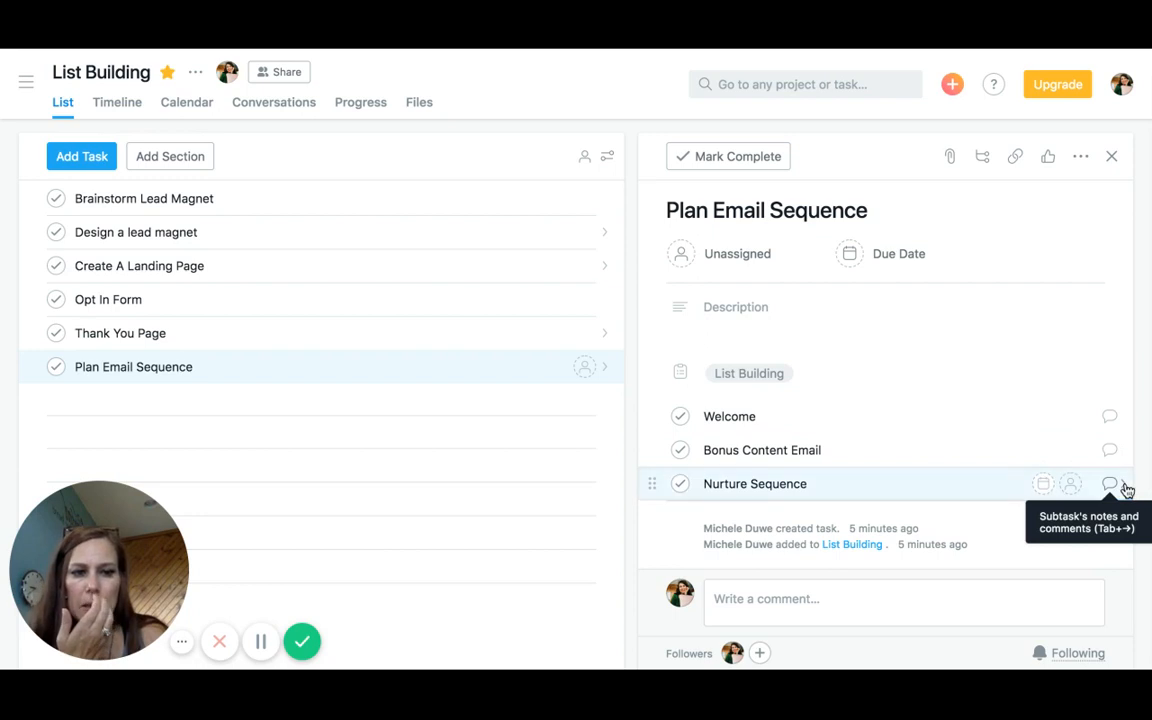
{"action": "left_click", "coordinate": [1110, 484]}
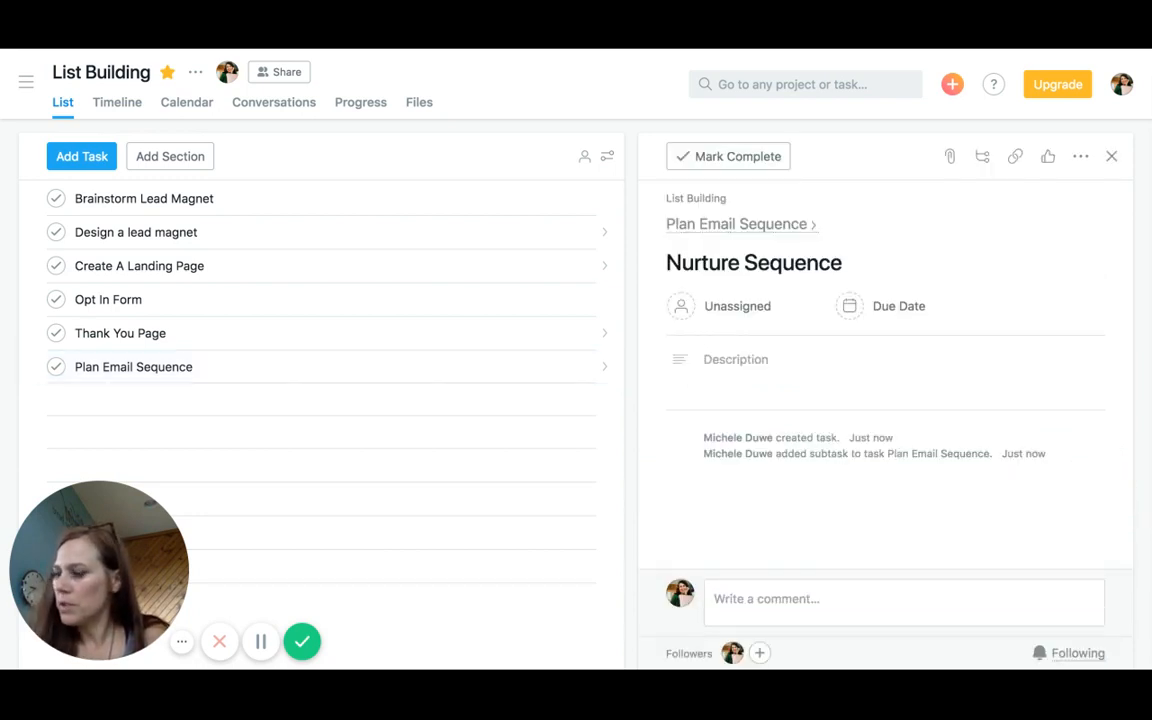
{"action": "left_click", "coordinate": [982, 158]}
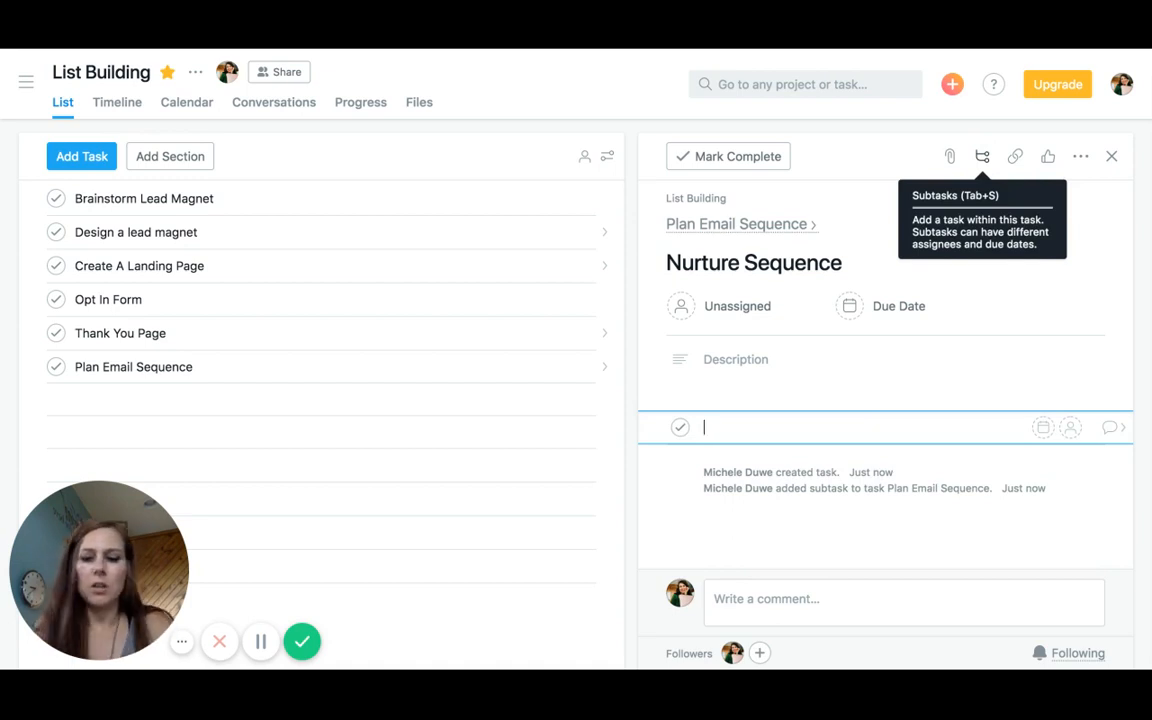
{"action": "type", "text": "3"}
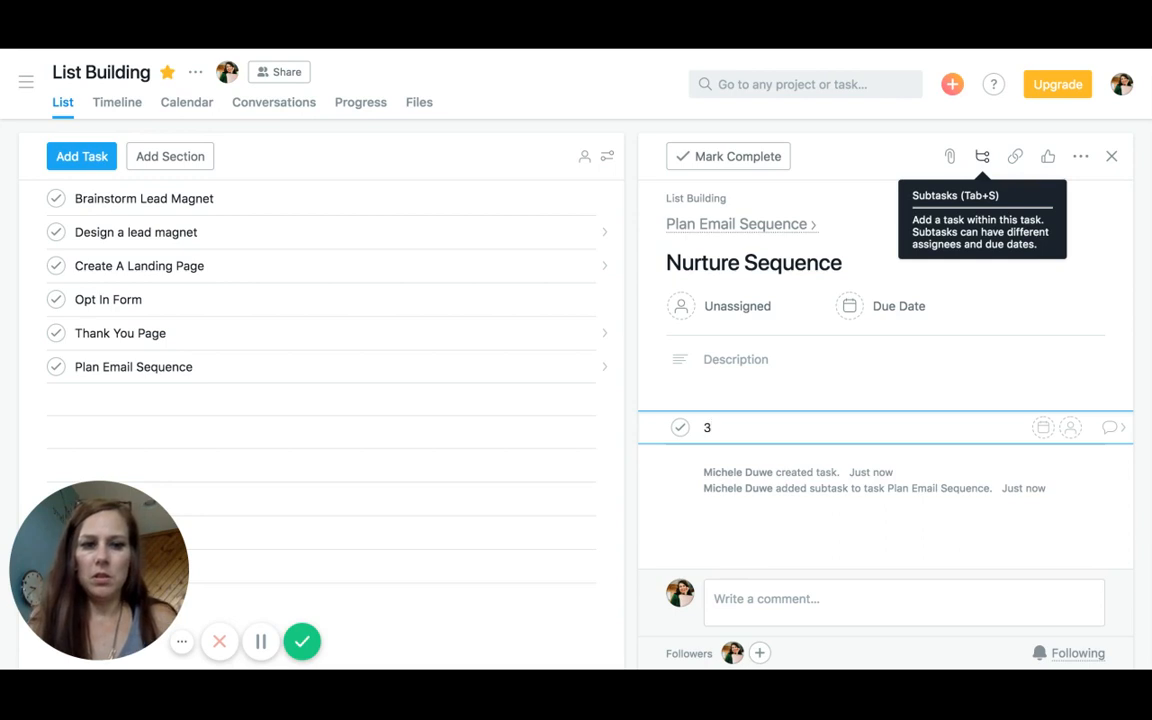
{"action": "type", "text": "rd "}
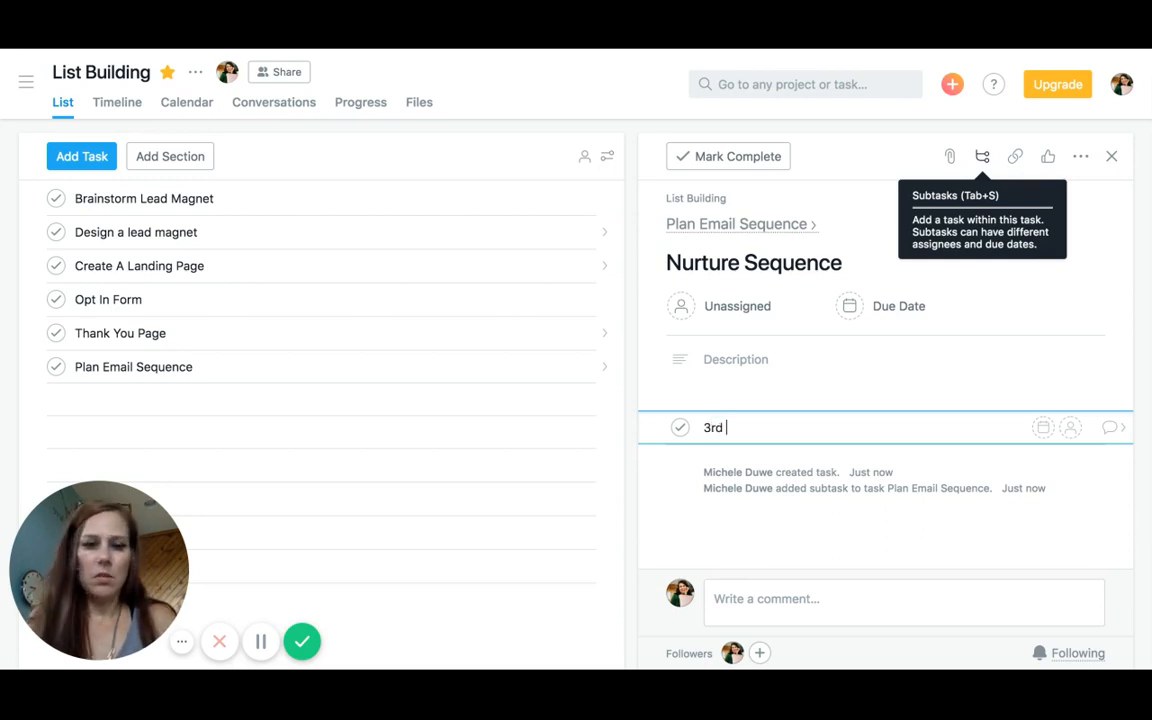
{"action": "type", "text": "Email"}
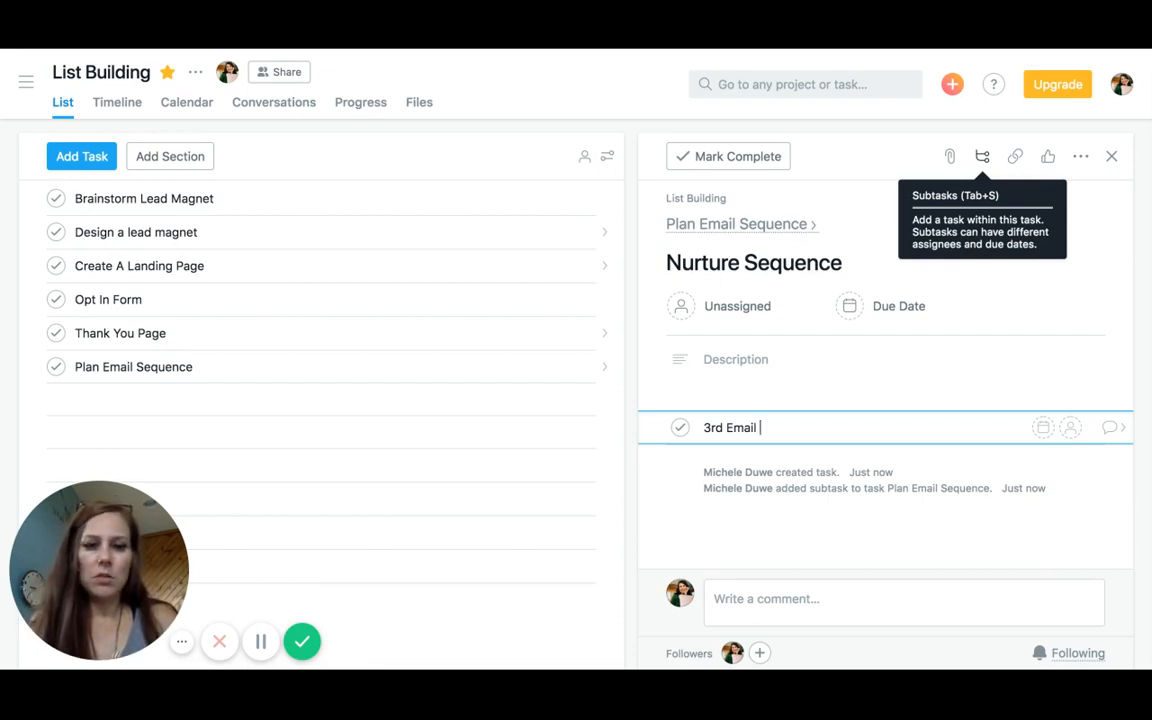
{"action": "key", "text": "Return"}
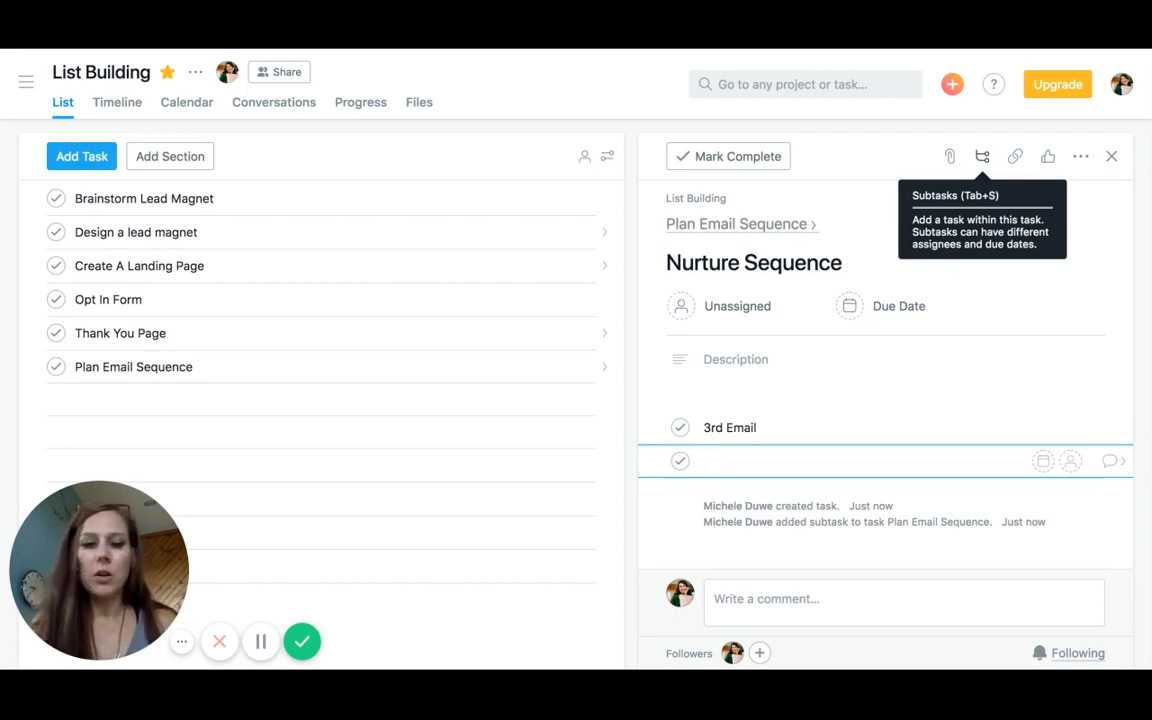
- Open the 3rd Email subtask's details and add a subtask named "Write Copy Valuable Information" inside it
{"action": "left_click", "coordinate": [874, 440]}
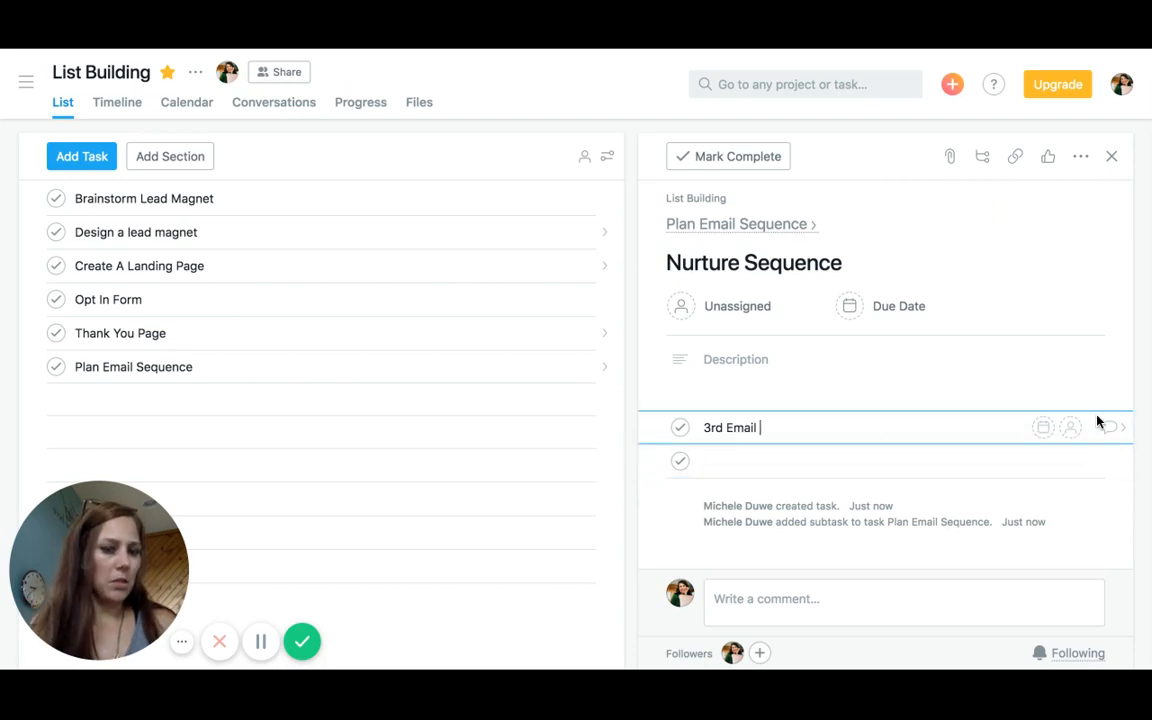
{"action": "left_click", "coordinate": [1119, 432]}
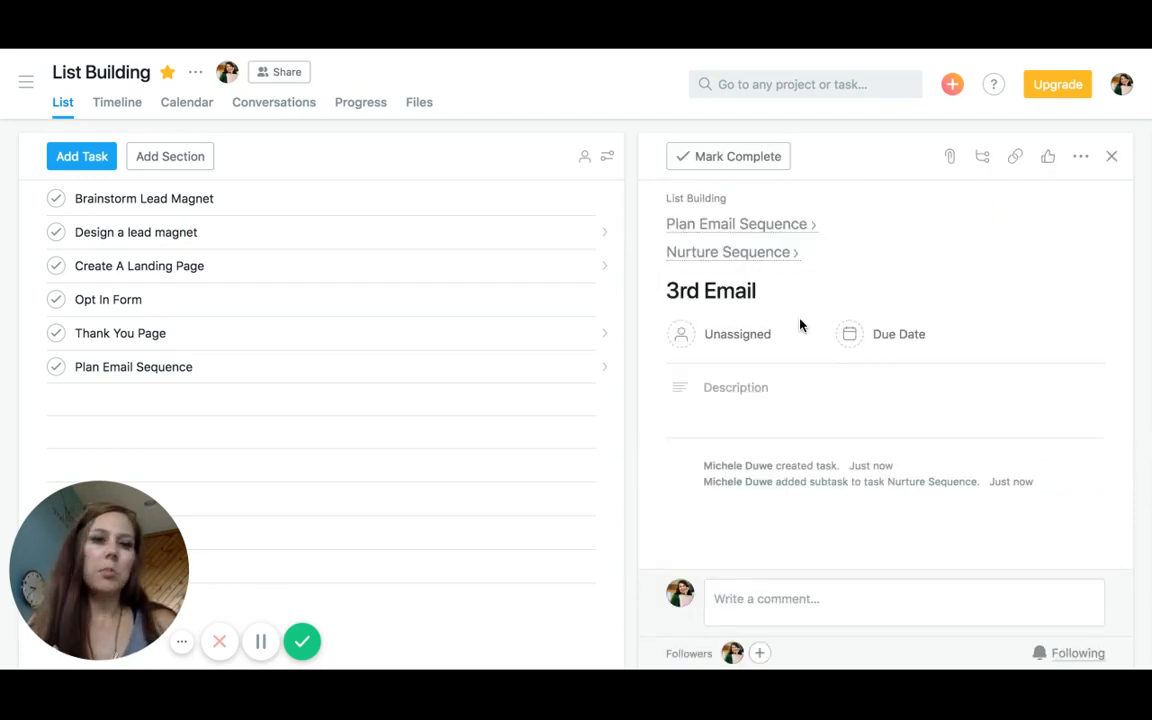
{"action": "left_click", "coordinate": [985, 160]}
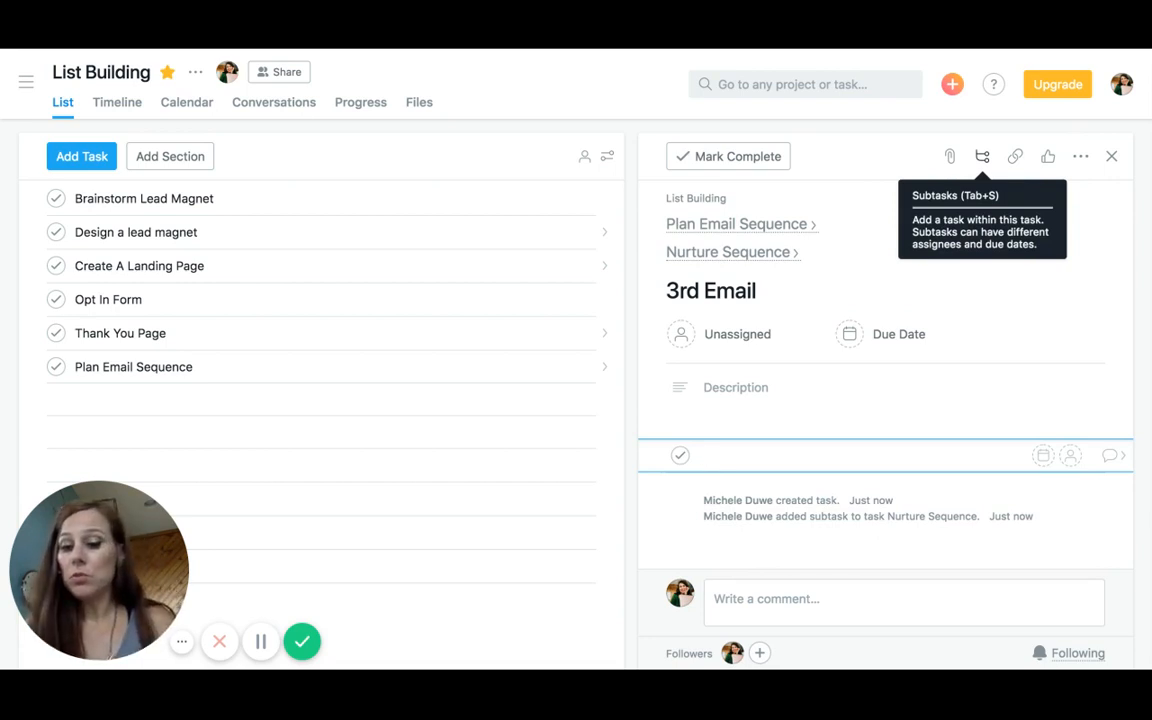
{"action": "type", "text": "Writ"}
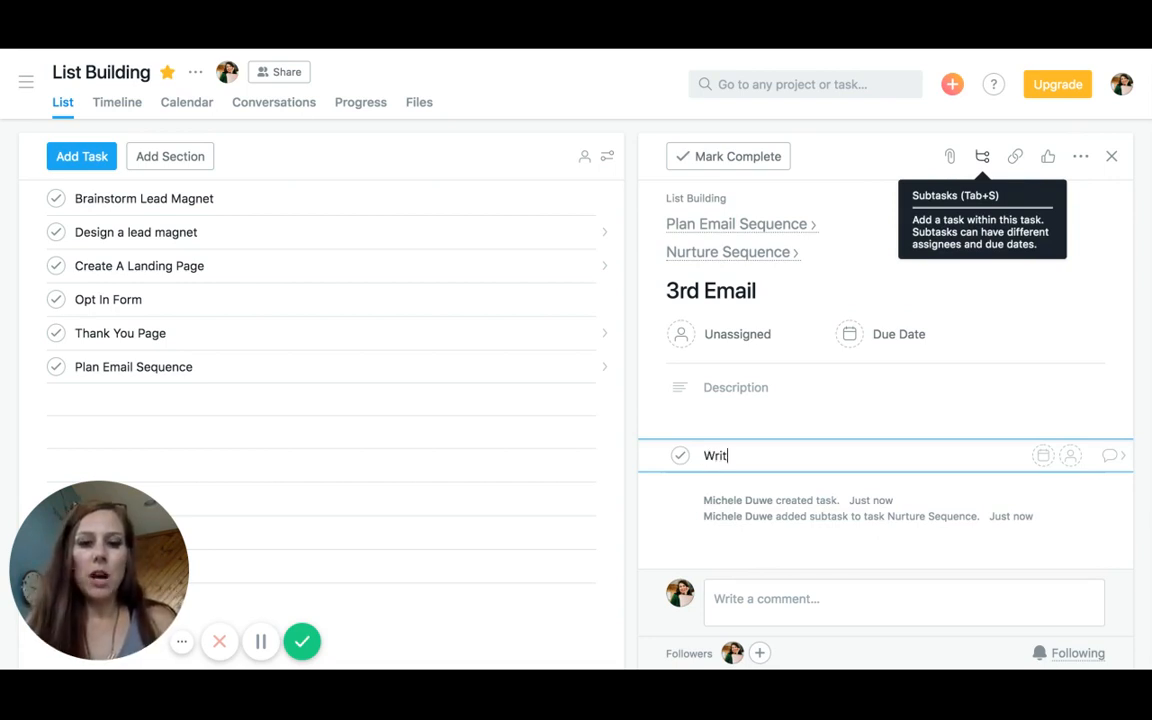
{"action": "type", "text": "e"}
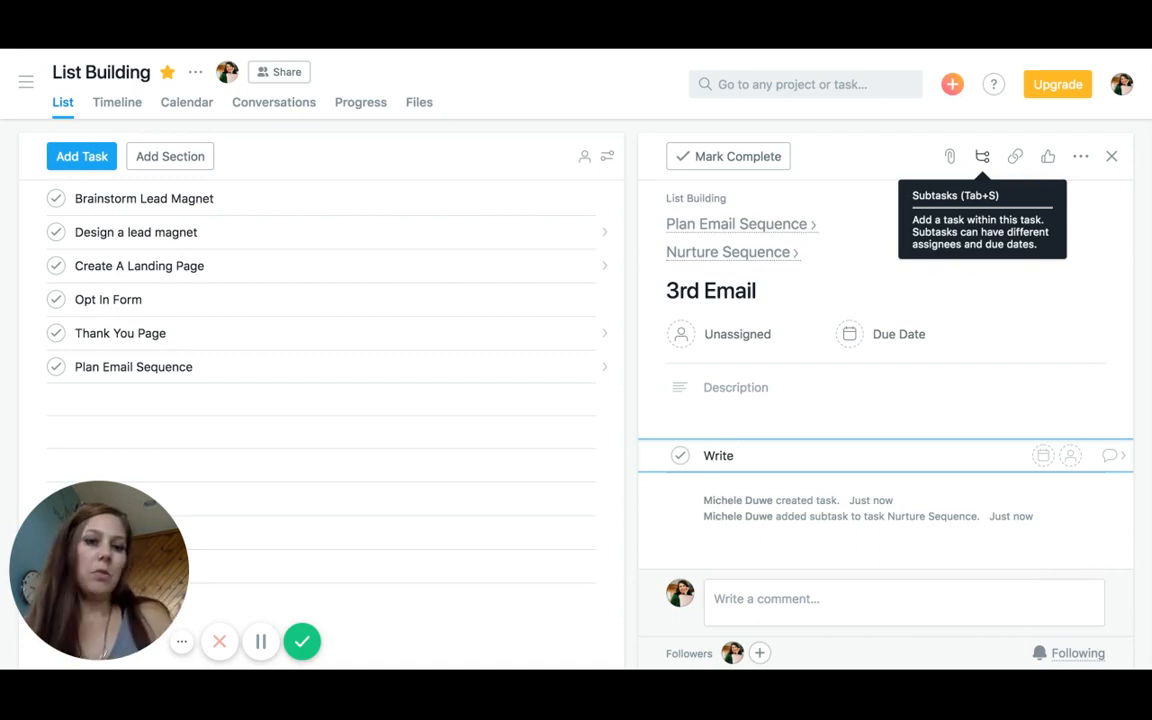
{"action": "type", "text": " Copy"}
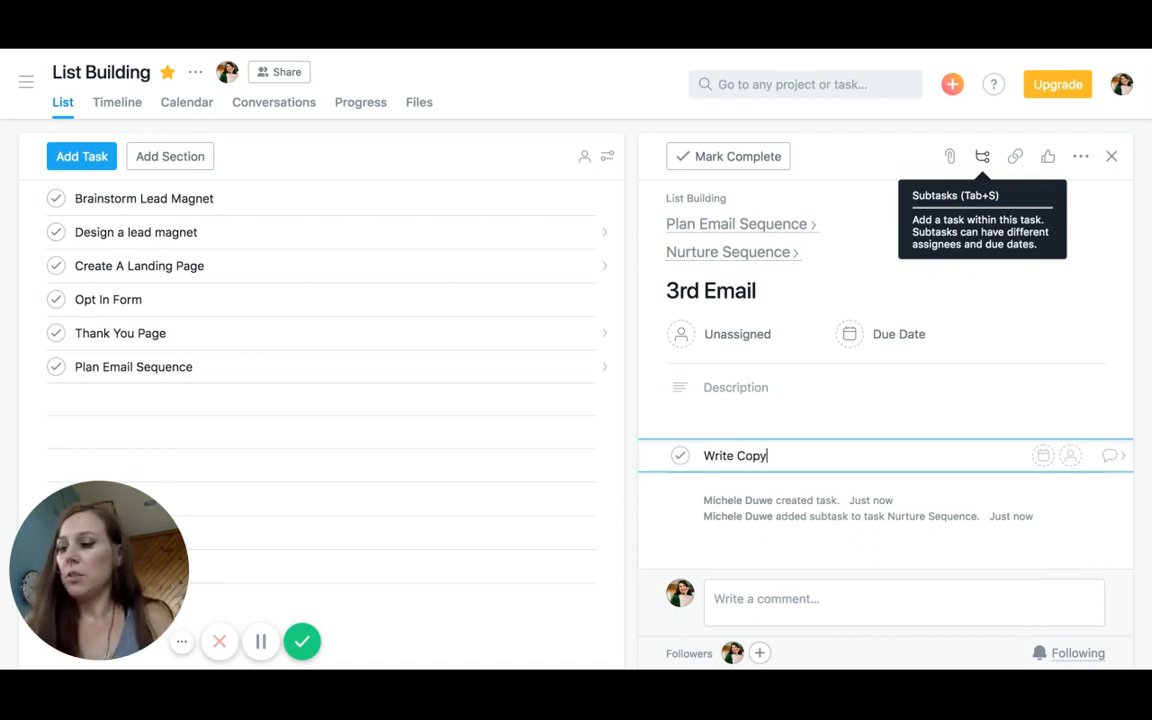
{"action": "type", "text": " Valu"}
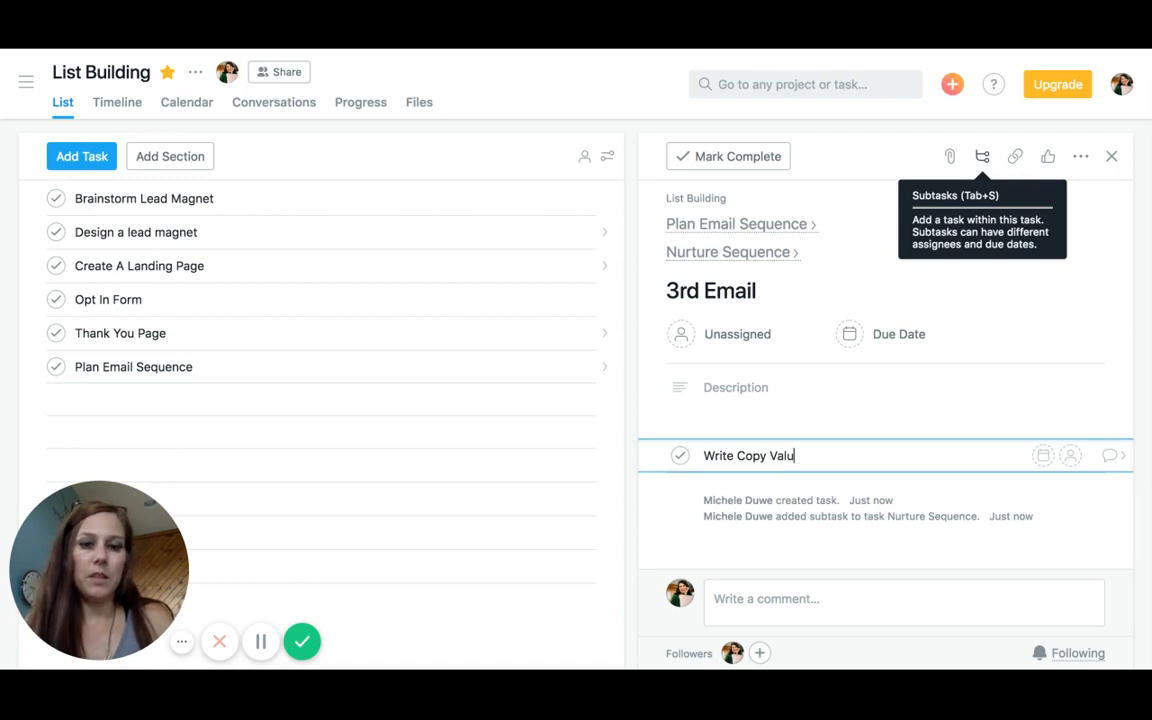
{"action": "type", "text": "able "}
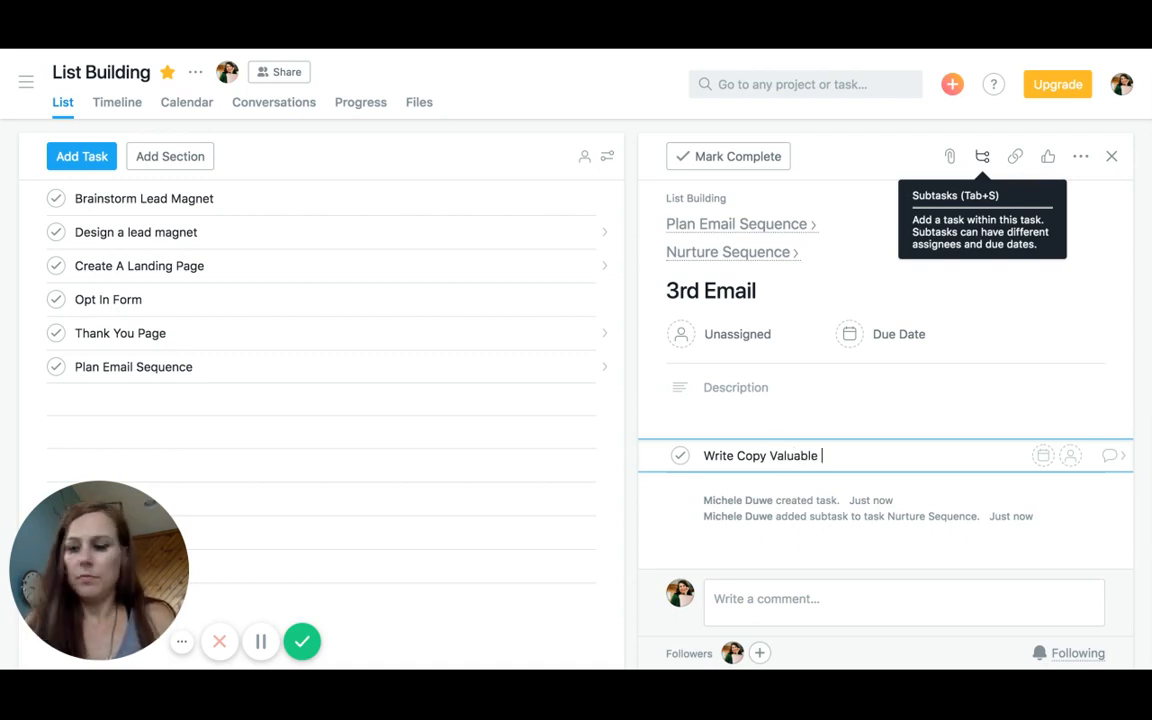
{"action": "type", "text": "Information"}
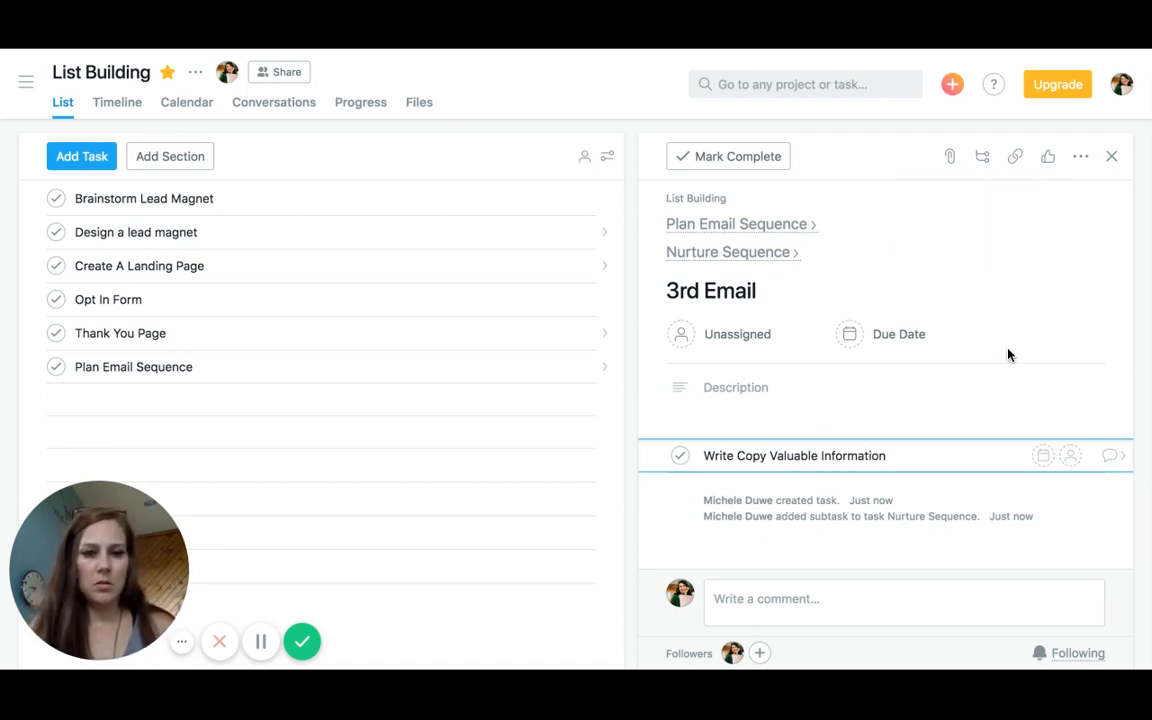
- Add a subtask named "Find Image" below Write Copy Valuable Information in 3rd Email, and return to the Nurture Sequence subtask
{"action": "key", "text": "Return"}
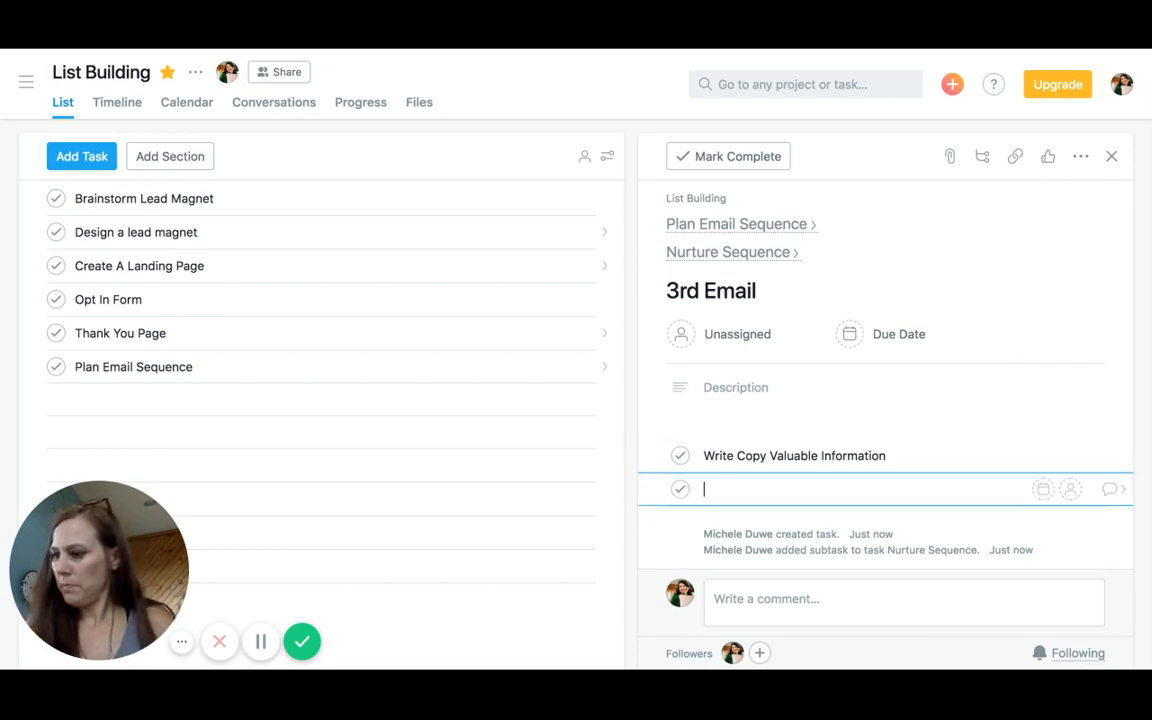
{"action": "type", "text": "F"}
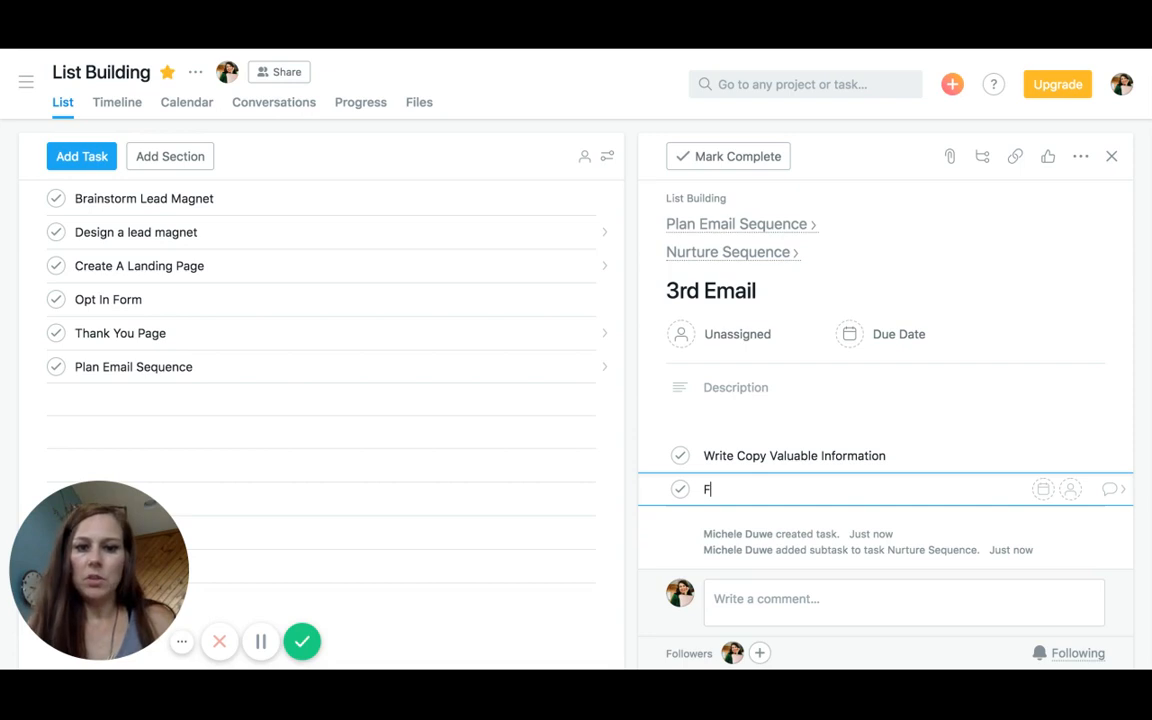
{"action": "type", "text": "ind "}
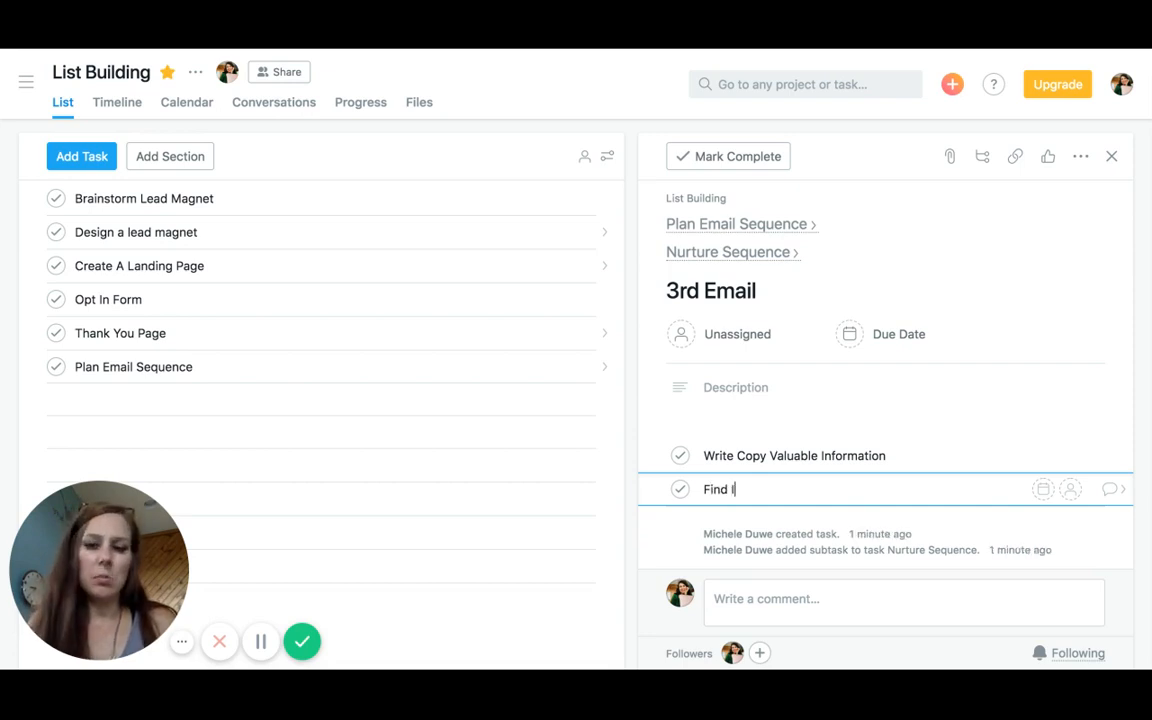
{"action": "type", "text": "l"}
{"action": "type", "text": "m"}
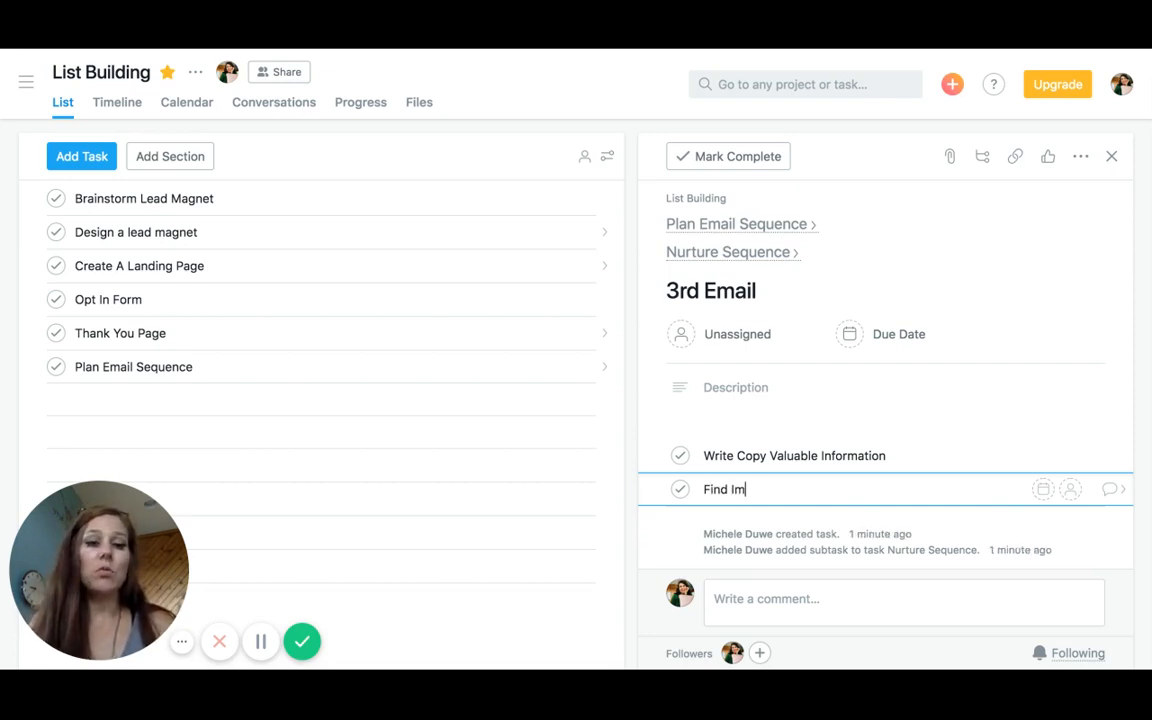
{"action": "type", "text": "age"}
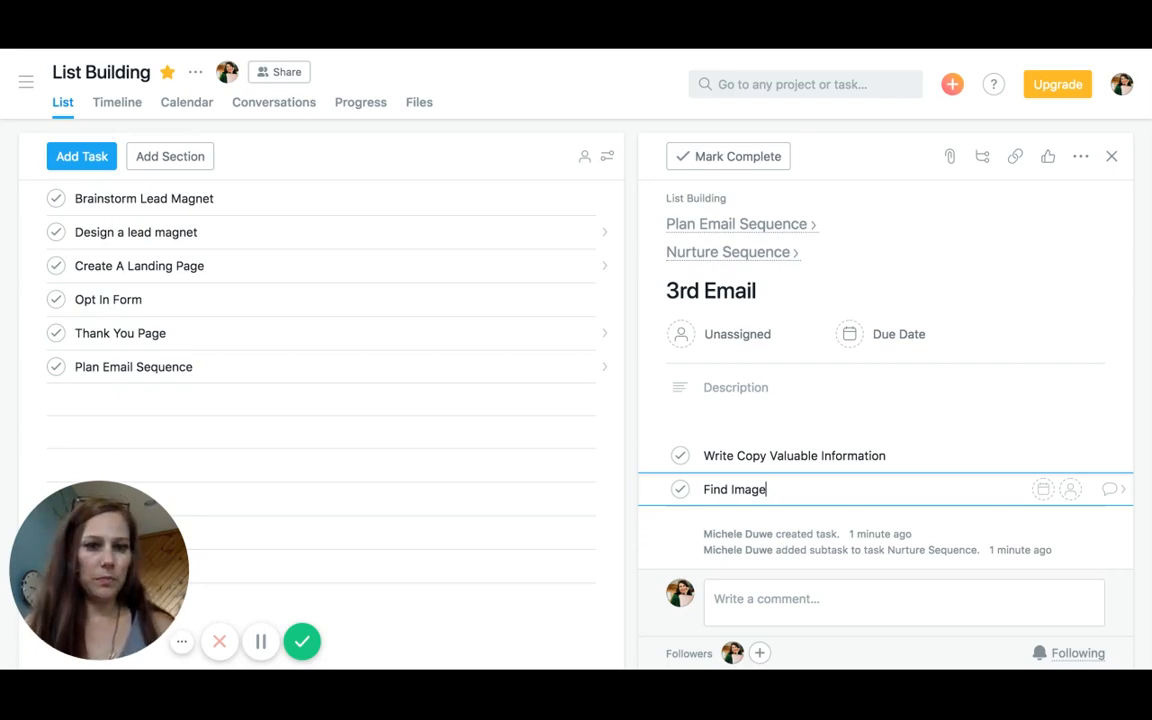
{"action": "left_click", "coordinate": [729, 254]}
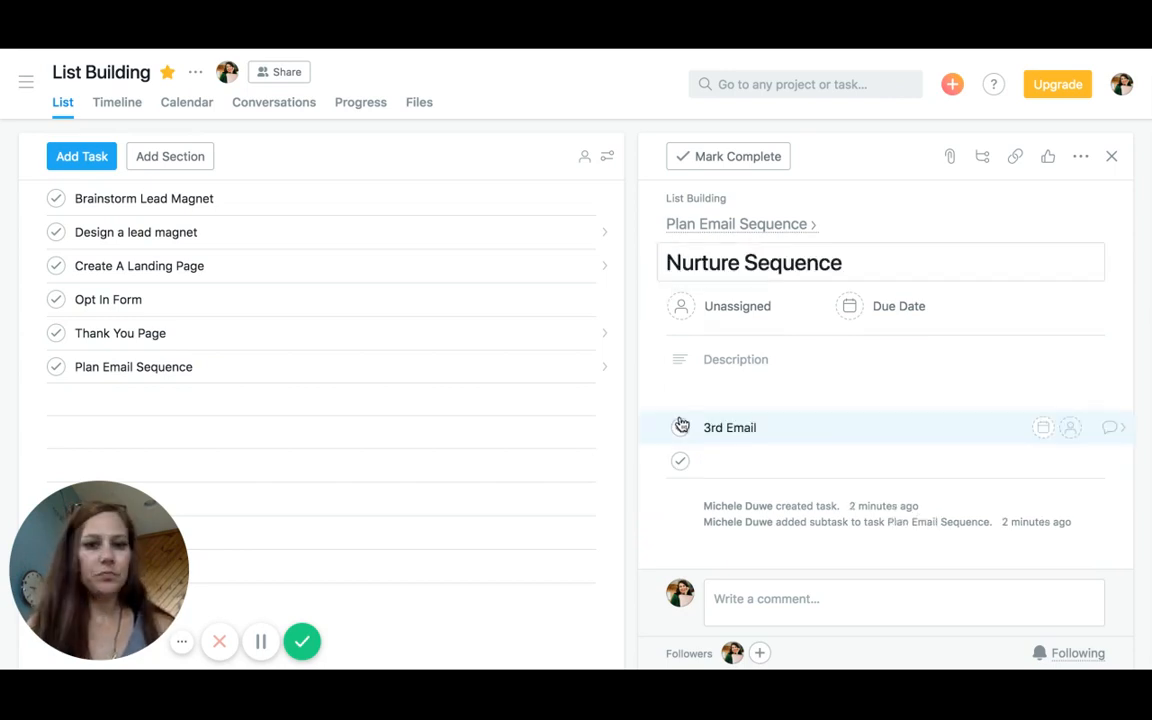
- Add a subtask named "4th Email" below 3rd Email in the Nurture Sequence subtask
{"action": "left_click", "coordinate": [724, 474]}
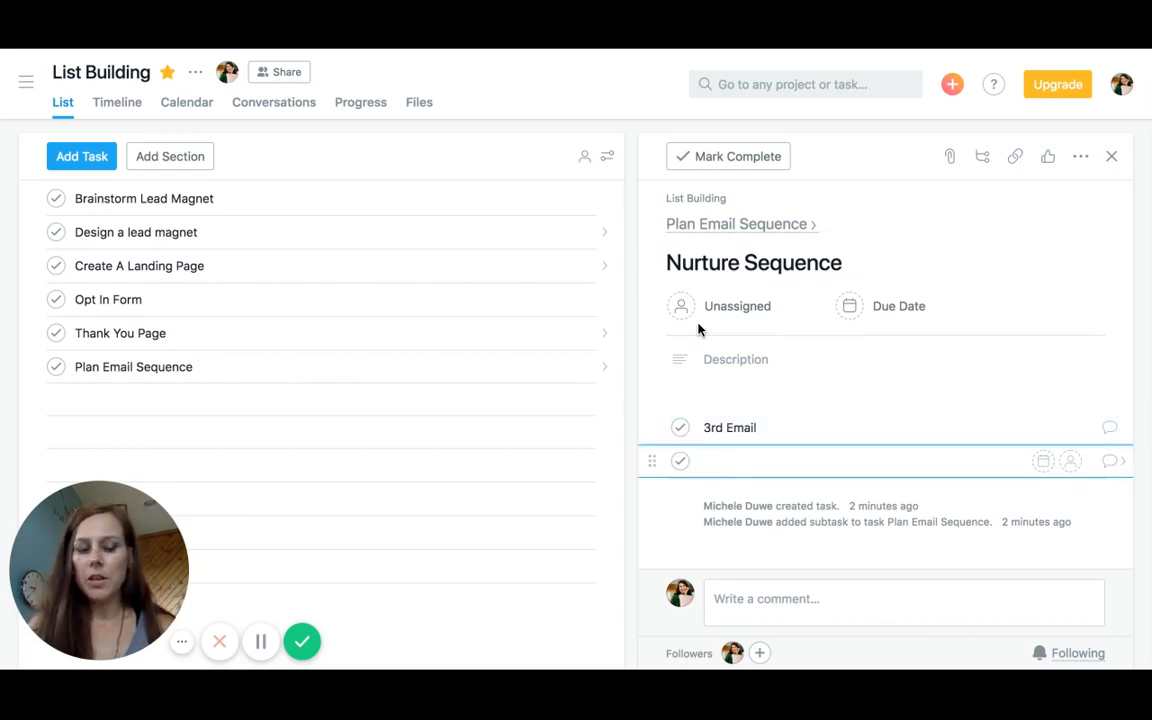
{"action": "type", "text": "4th "}
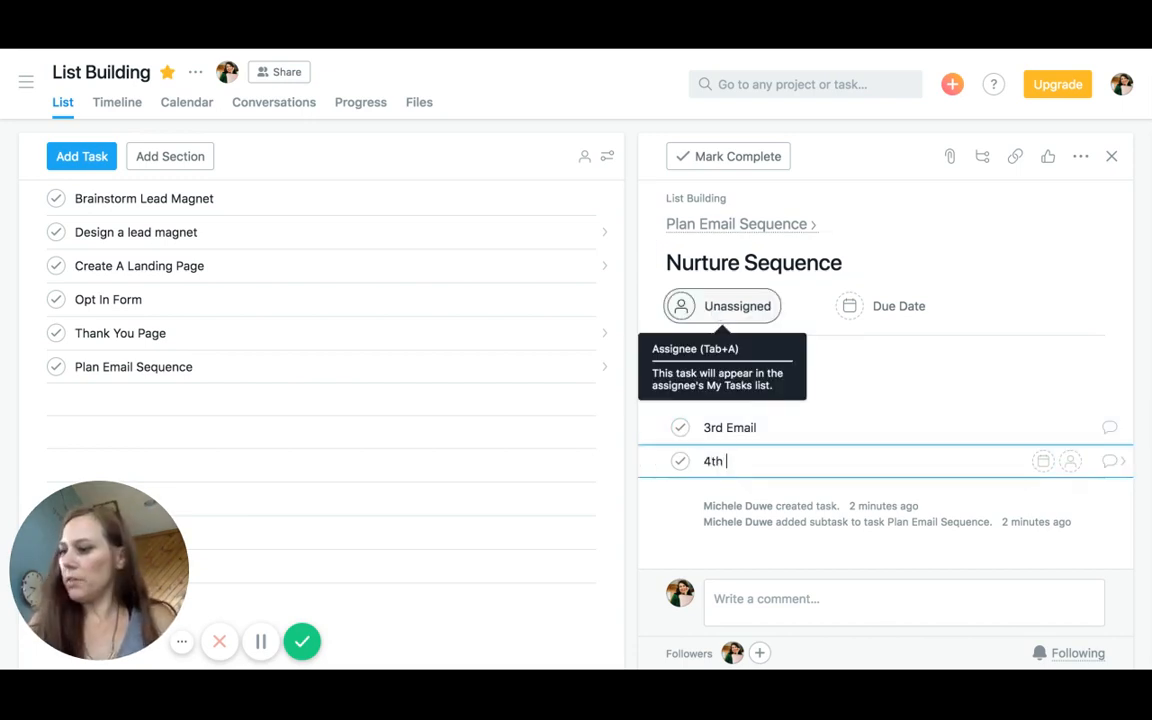
{"action": "type", "text": "Em"}
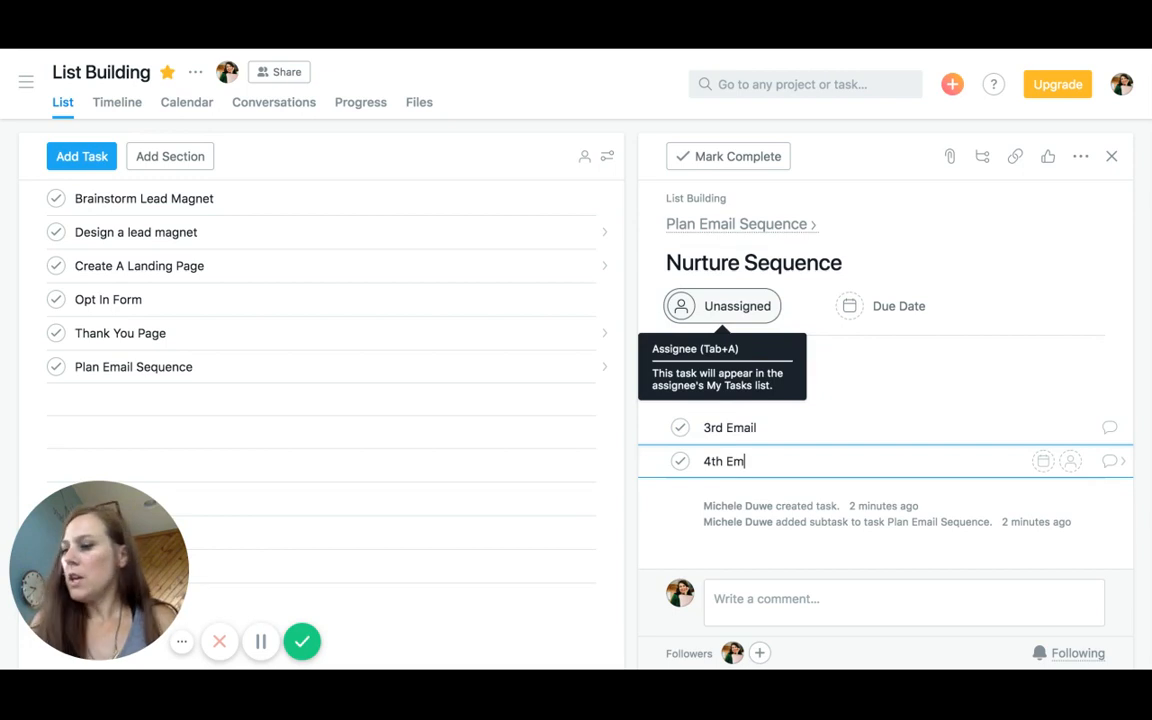
{"action": "type", "text": "ail"}
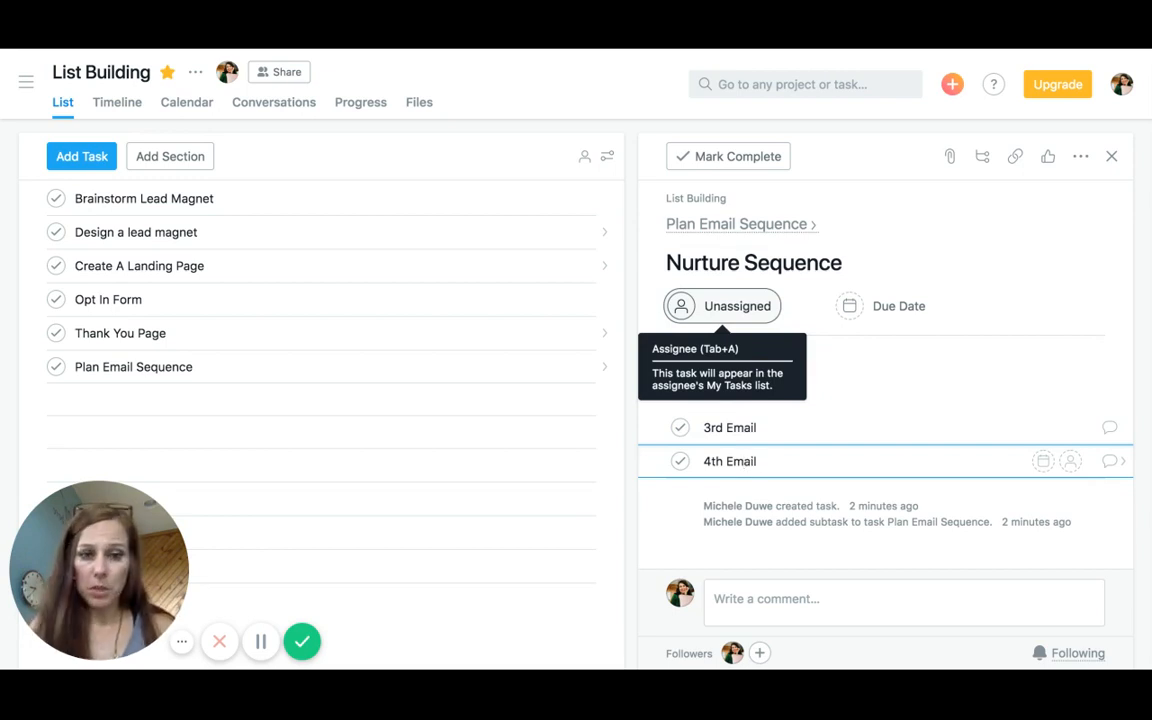
{"action": "key", "text": "Return"}
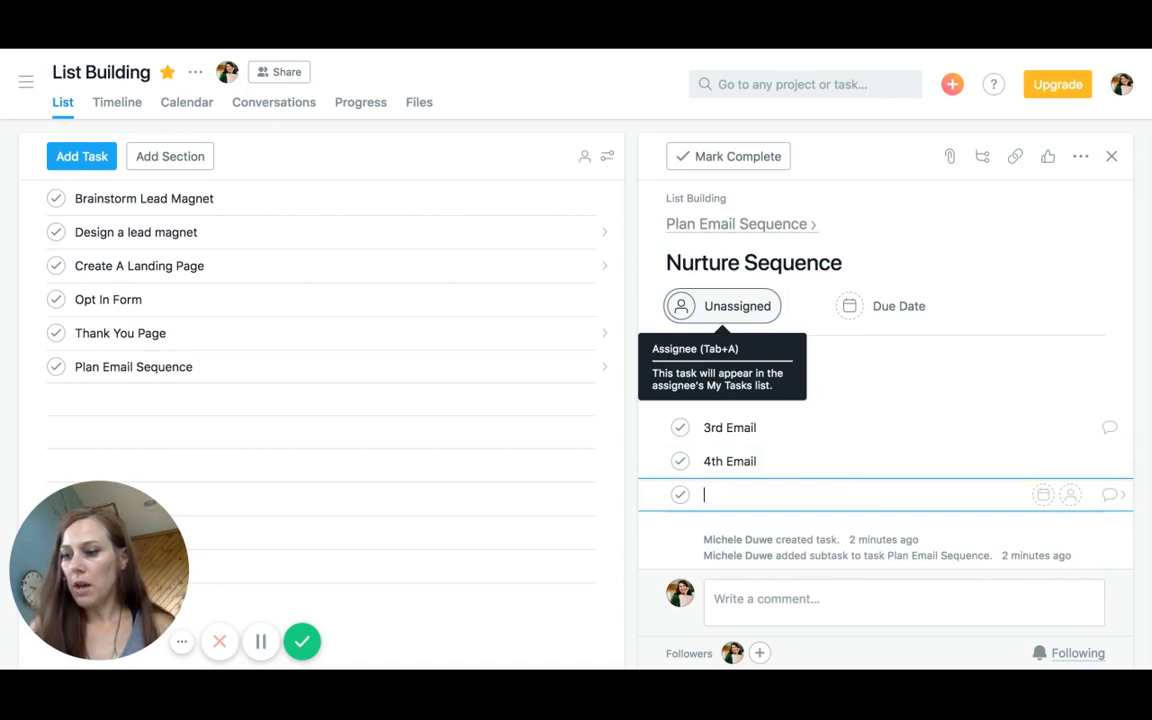
- Add two more subtasks named "5th Email" and "6th Email" below 4th Email in Nurture Sequence
{"action": "type", "text": "5"}
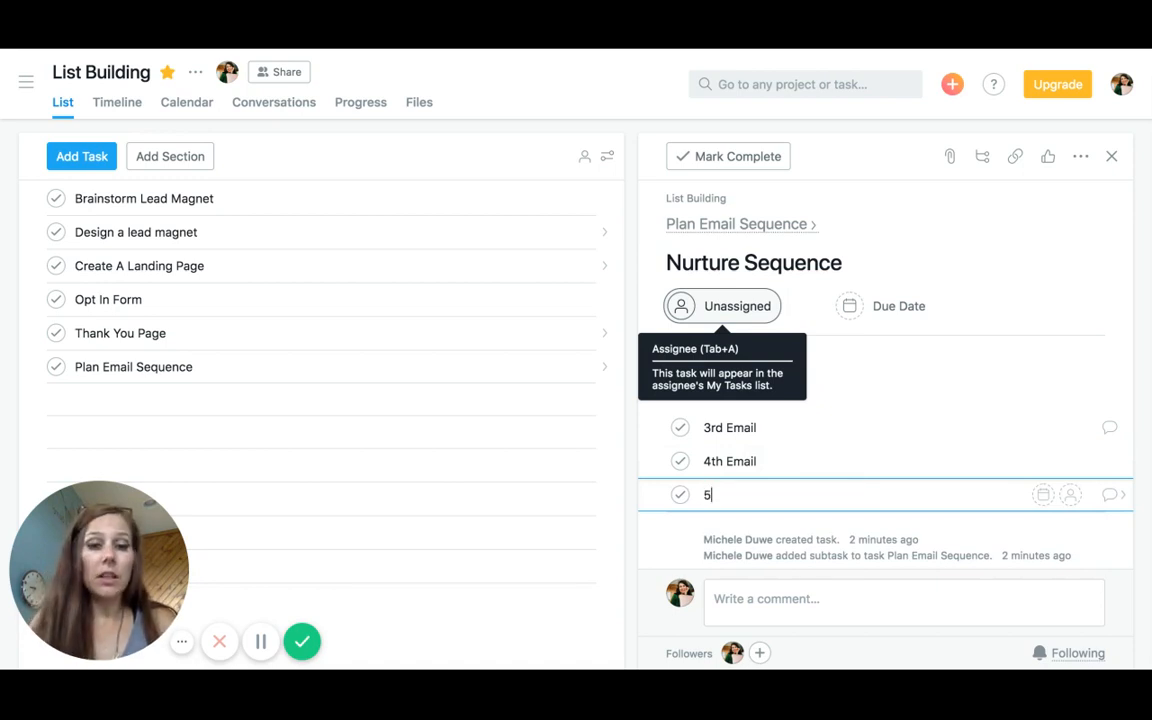
{"action": "type", "text": "th"}
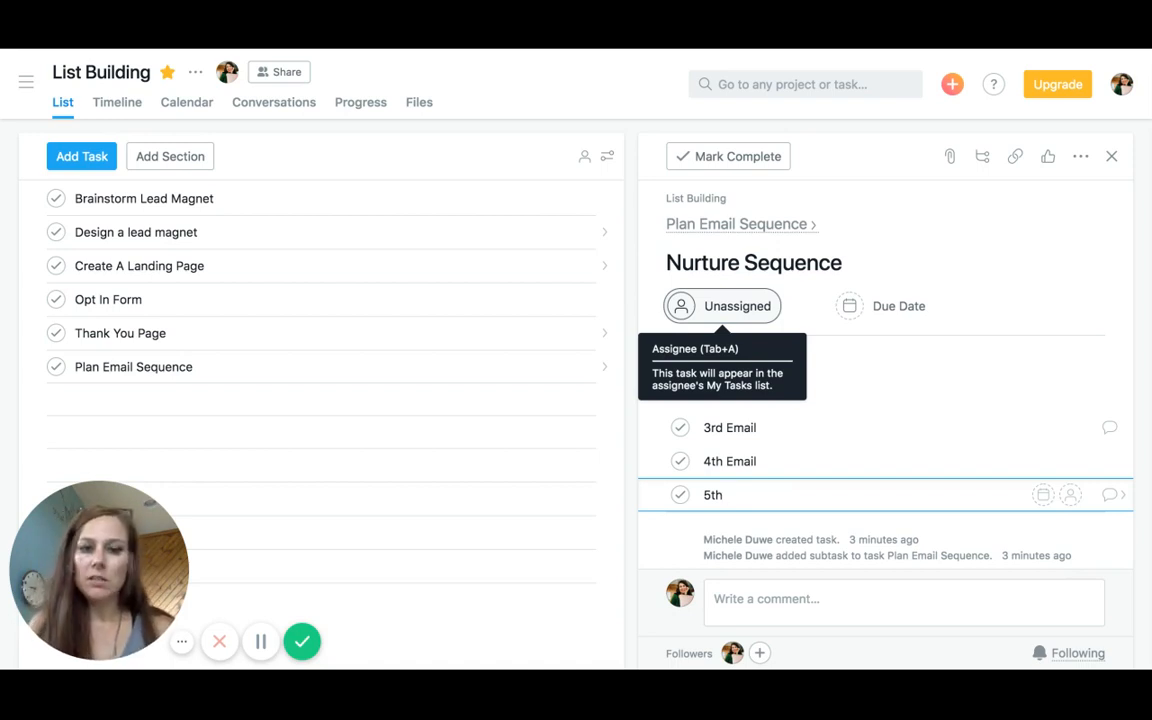
{"action": "type", "text": "E"}
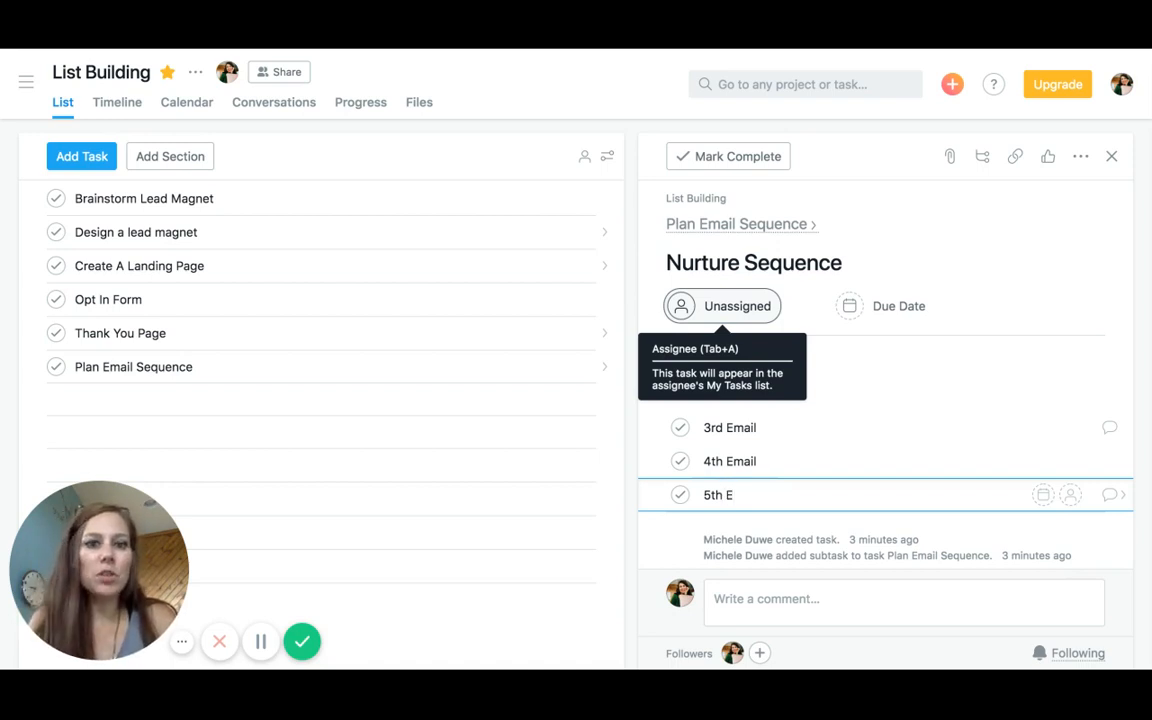
{"action": "type", "text": "mail"}
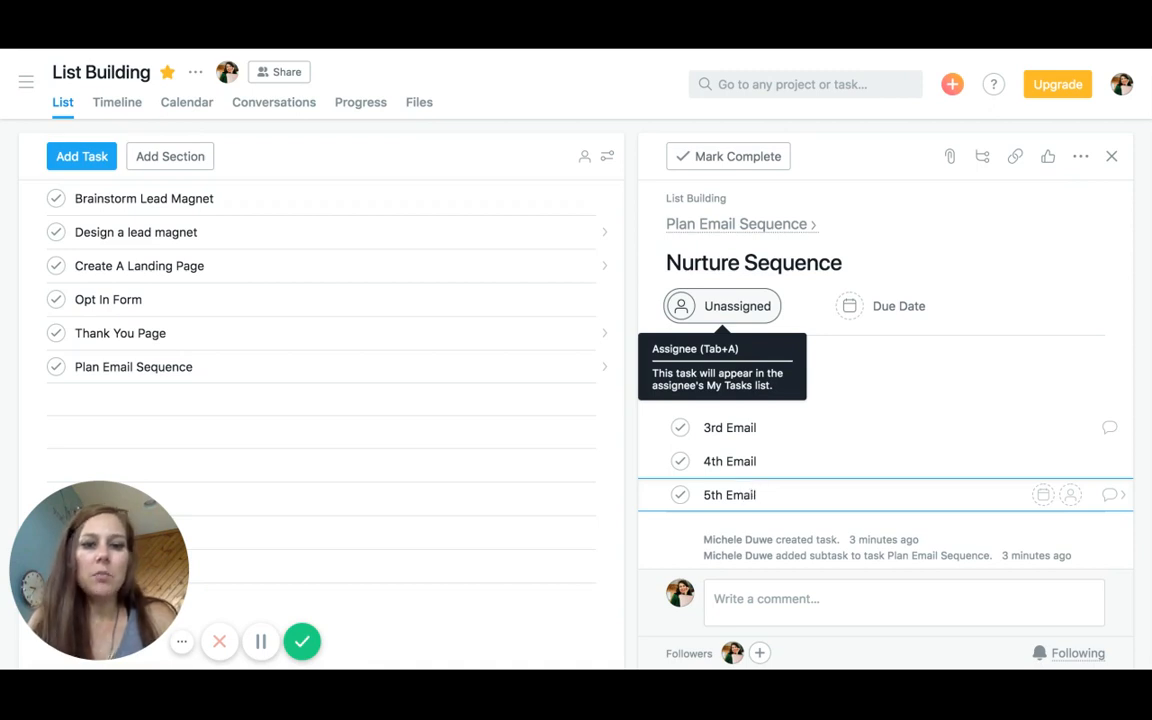
{"action": "key", "text": "Return"}
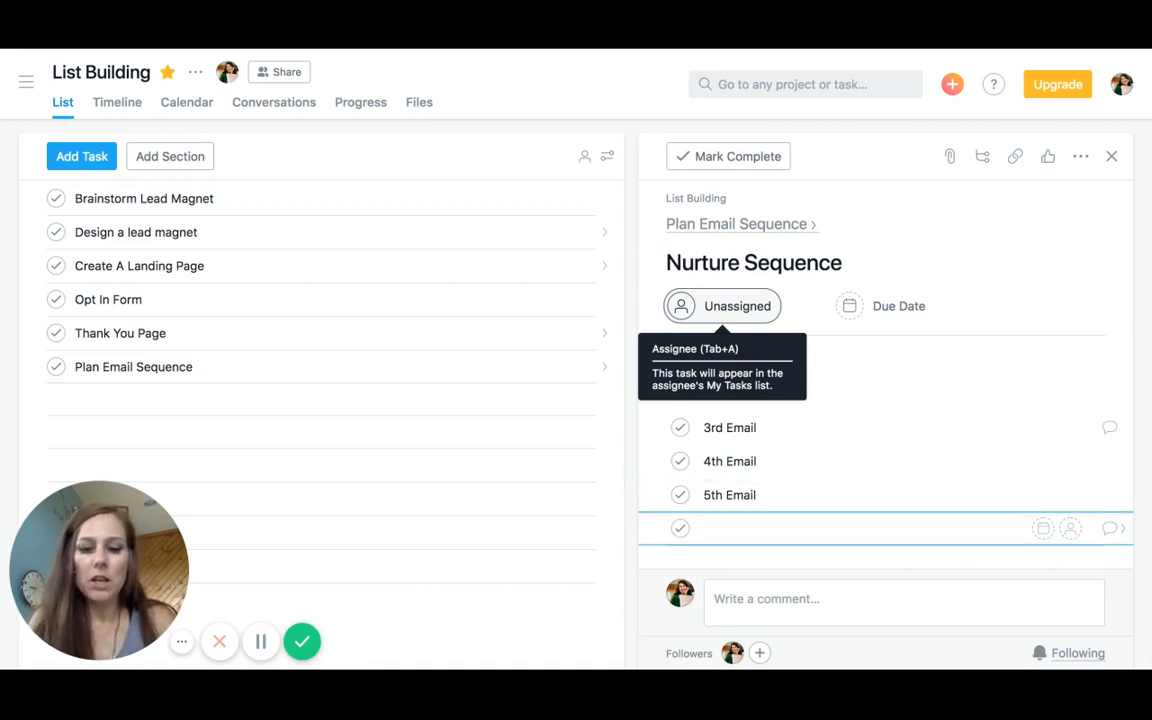
{"action": "type", "text": "6th"}
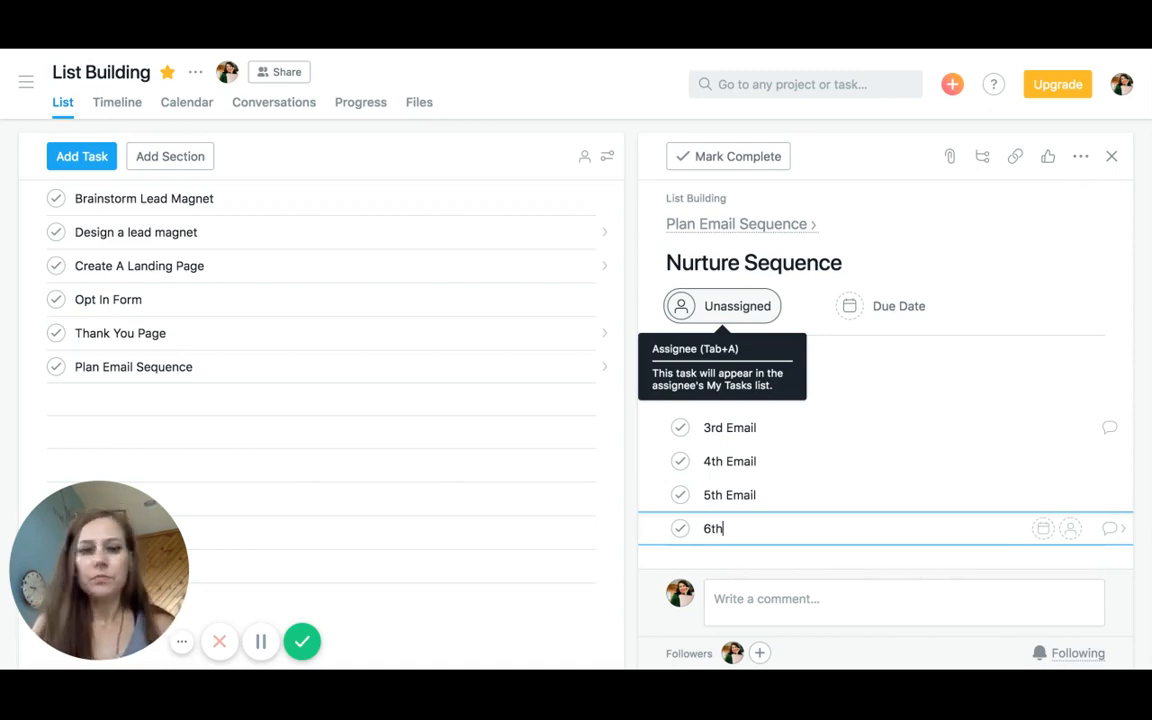
{"action": "type", "text": " Email"}
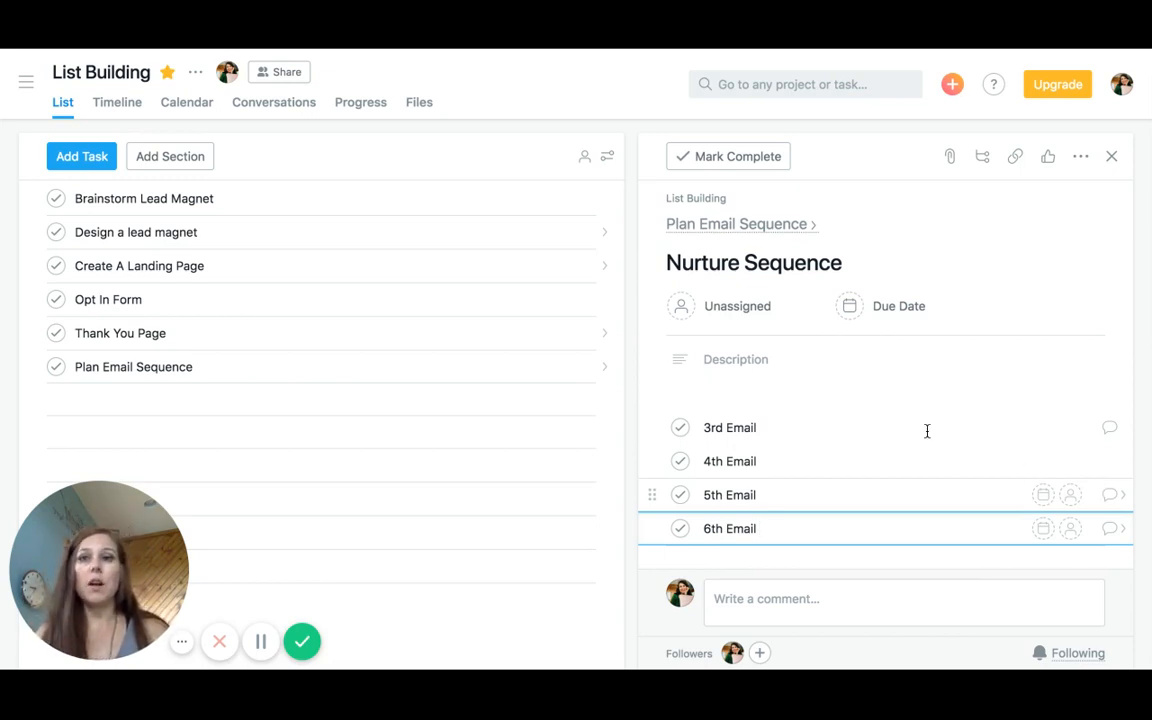
- Open the Plan Email Sequence task's details from the project list and review its Copy Task options without creating a copy
{"action": "left_click", "coordinate": [1110, 158]}
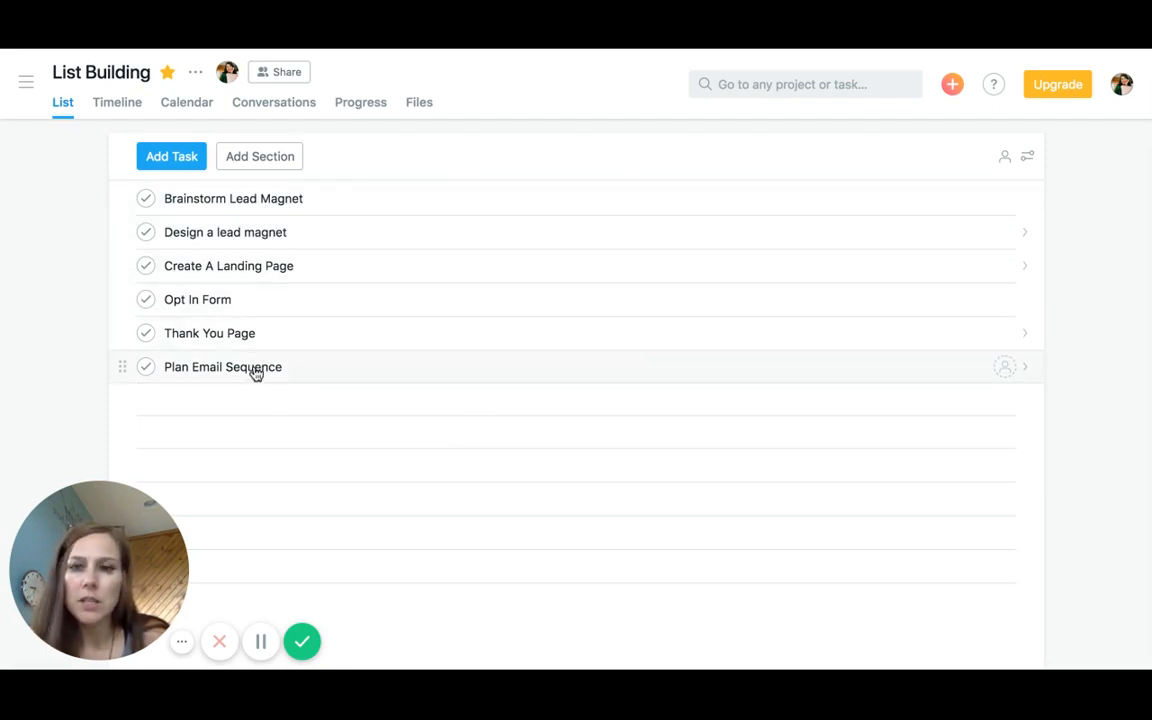
{"action": "left_click", "coordinate": [222, 366]}
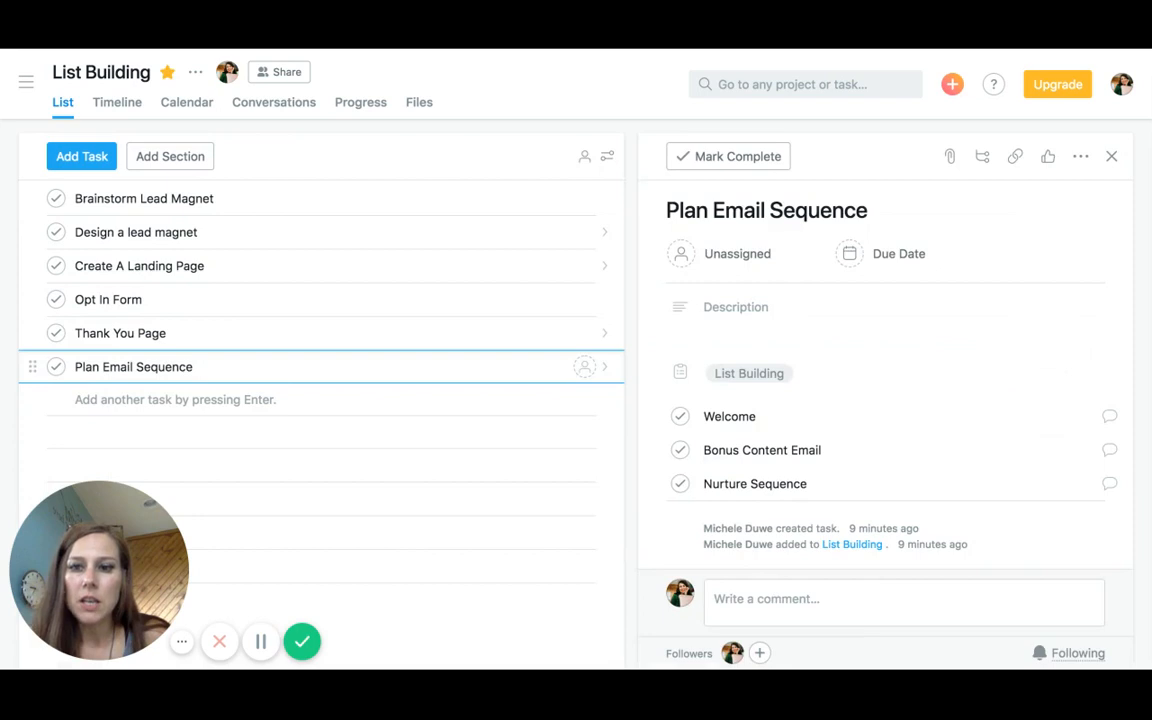
{"action": "left_click", "coordinate": [1080, 160]}
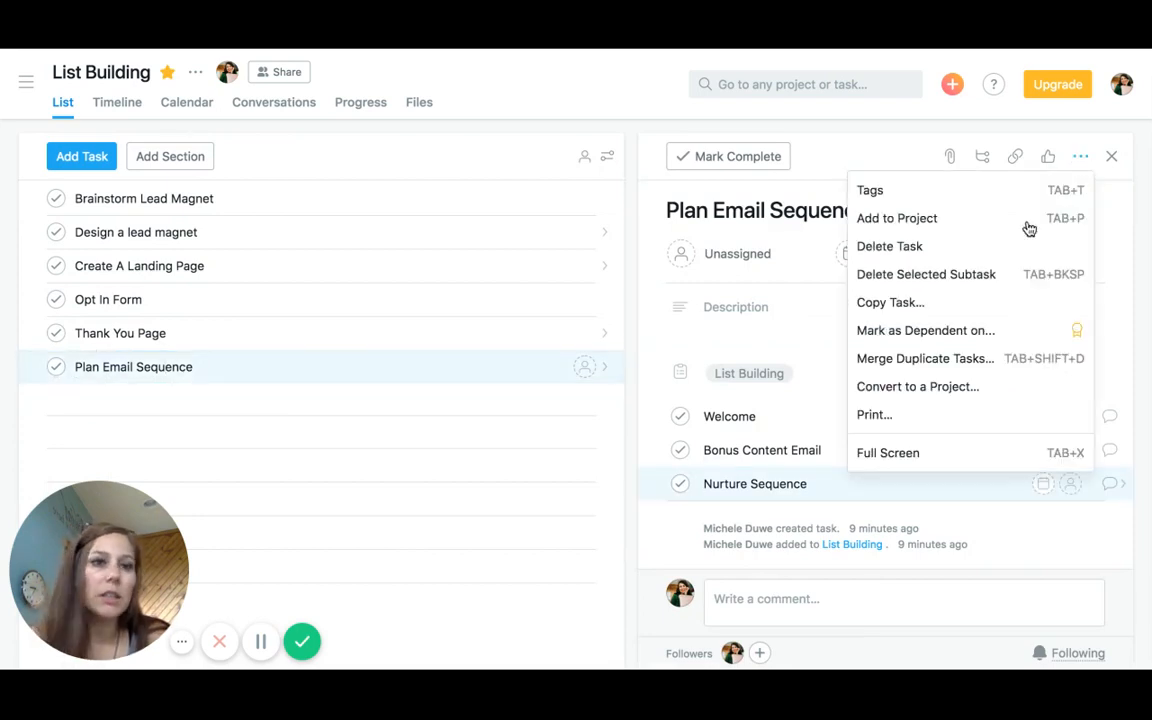
{"action": "left_click", "coordinate": [924, 311]}
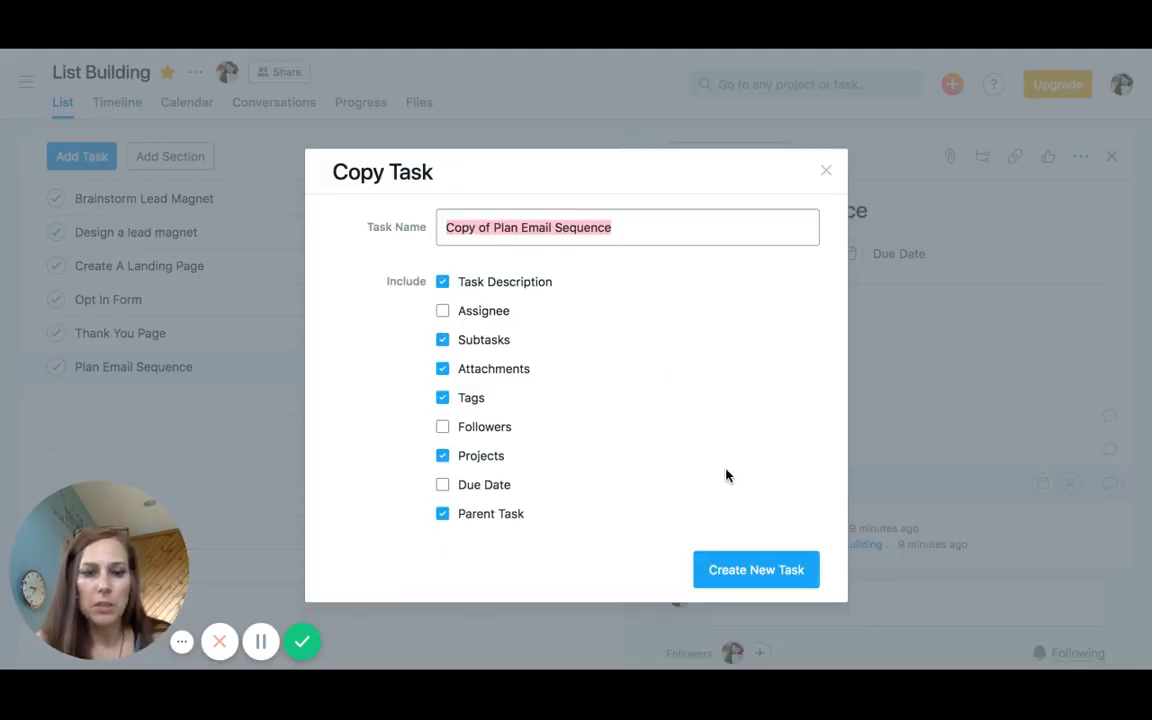
{"action": "left_click", "coordinate": [826, 173]}
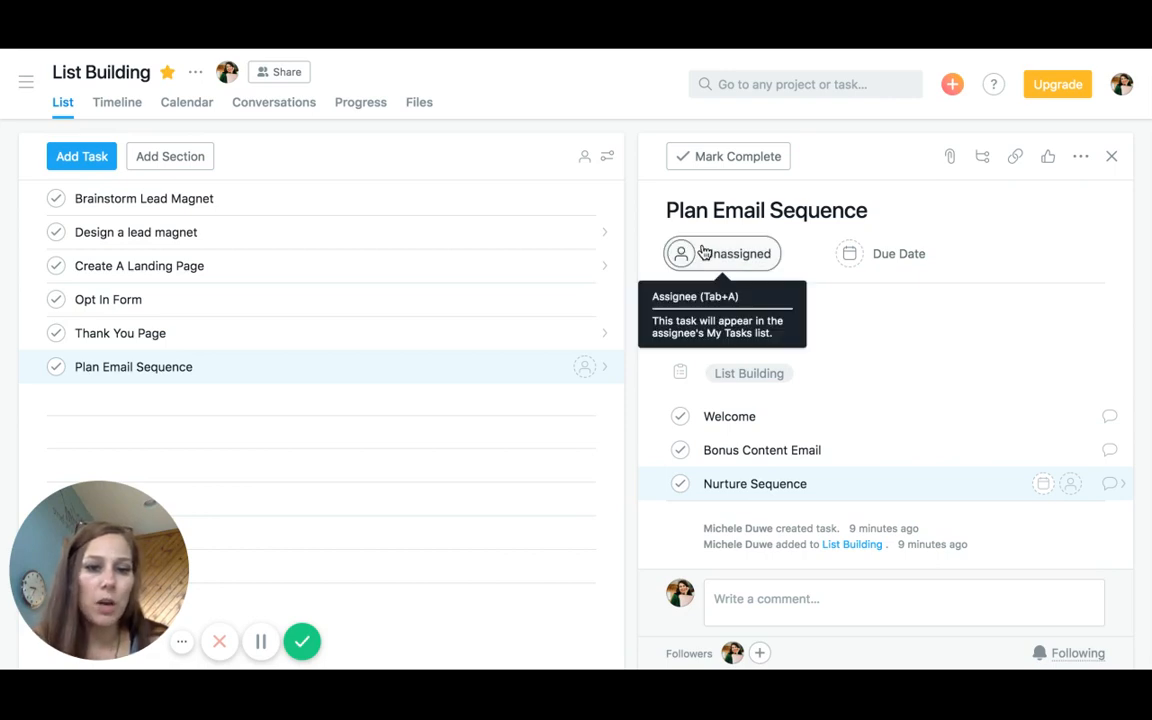
- Set the Plan Email Sequence task's due date to July 23, 2018, and make it repeat periodically, 7 days after completion
{"action": "left_click", "coordinate": [853, 256]}
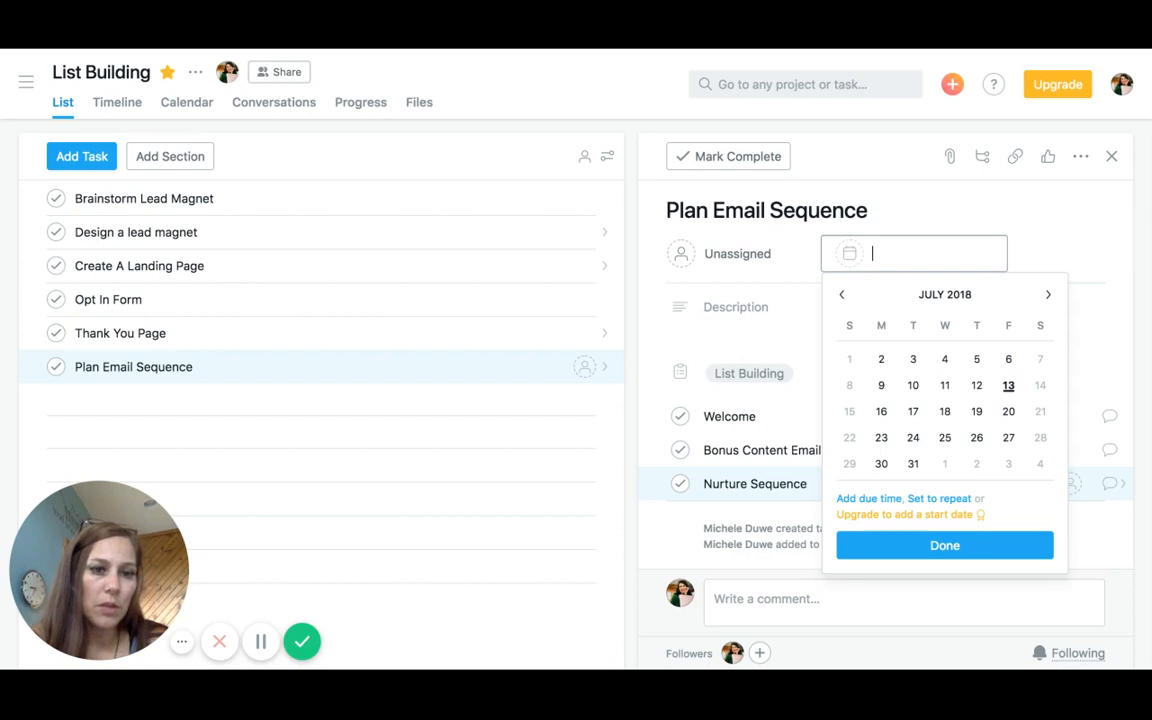
{"action": "left_click", "coordinate": [881, 438]}
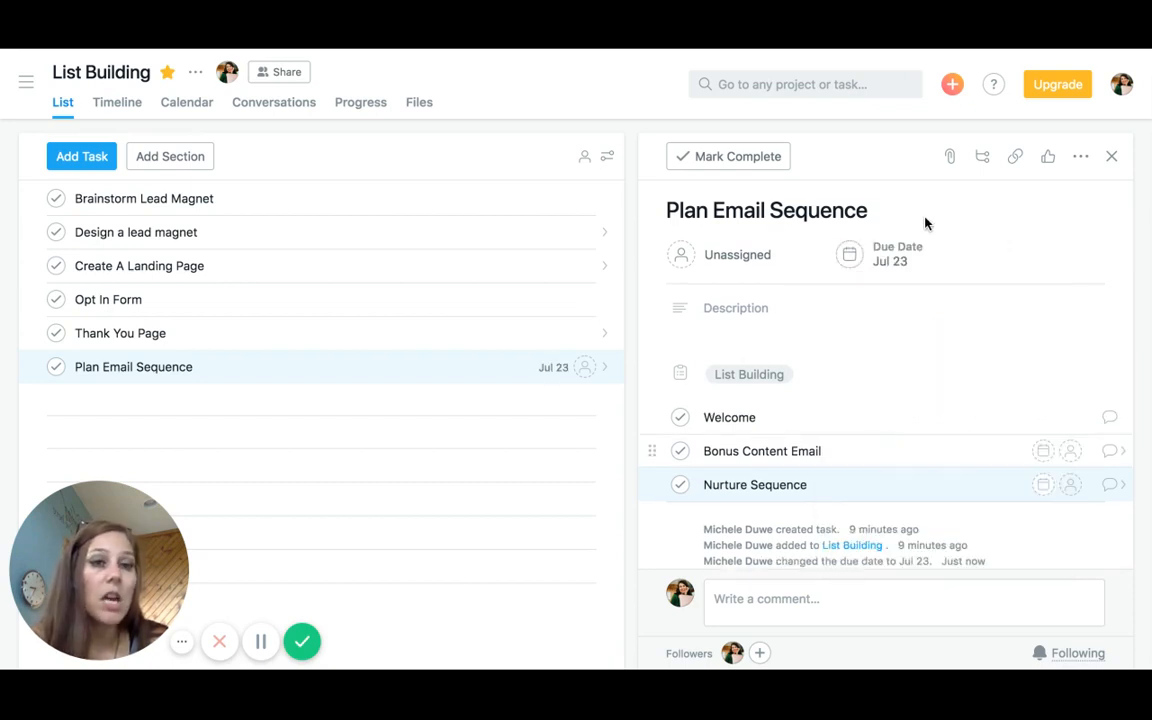
{"action": "left_click", "coordinate": [893, 255]}
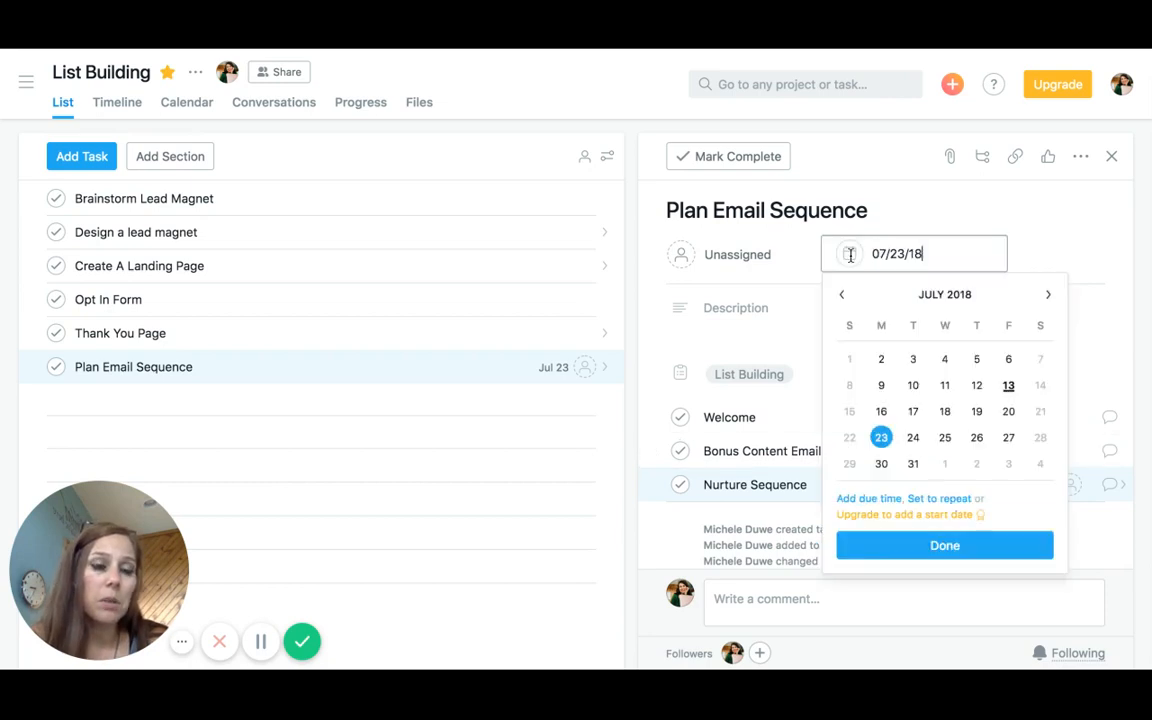
{"action": "left_click", "coordinate": [920, 499]}
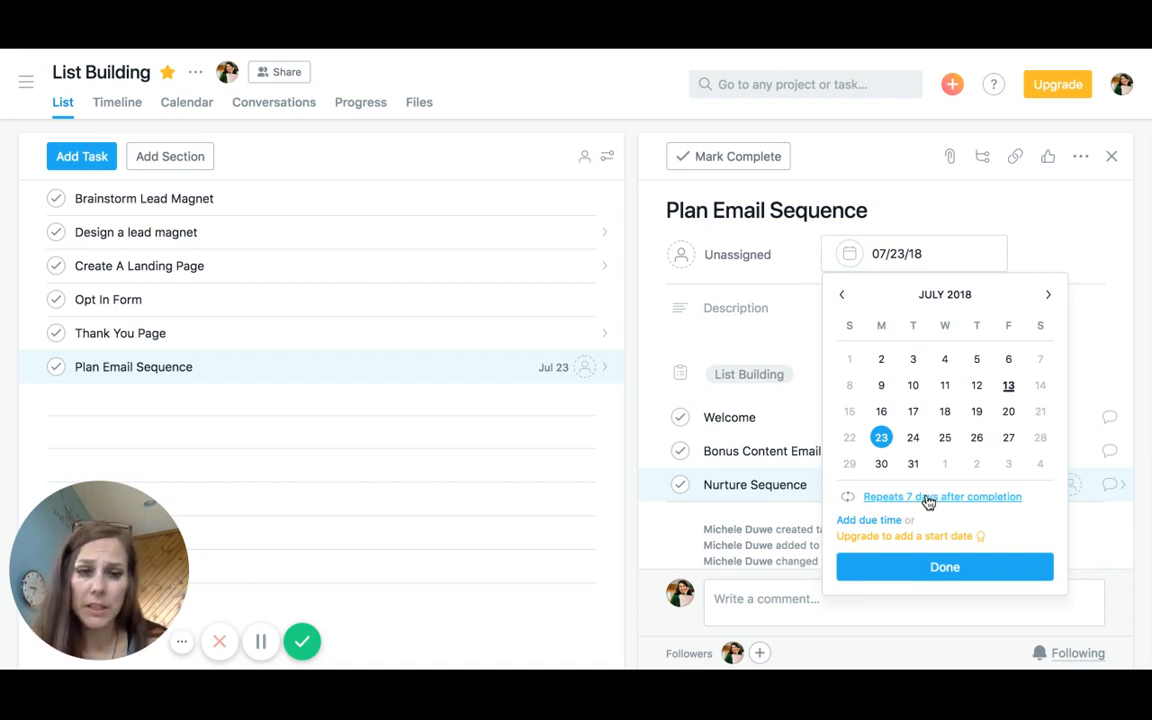
{"action": "left_click", "coordinate": [928, 499]}
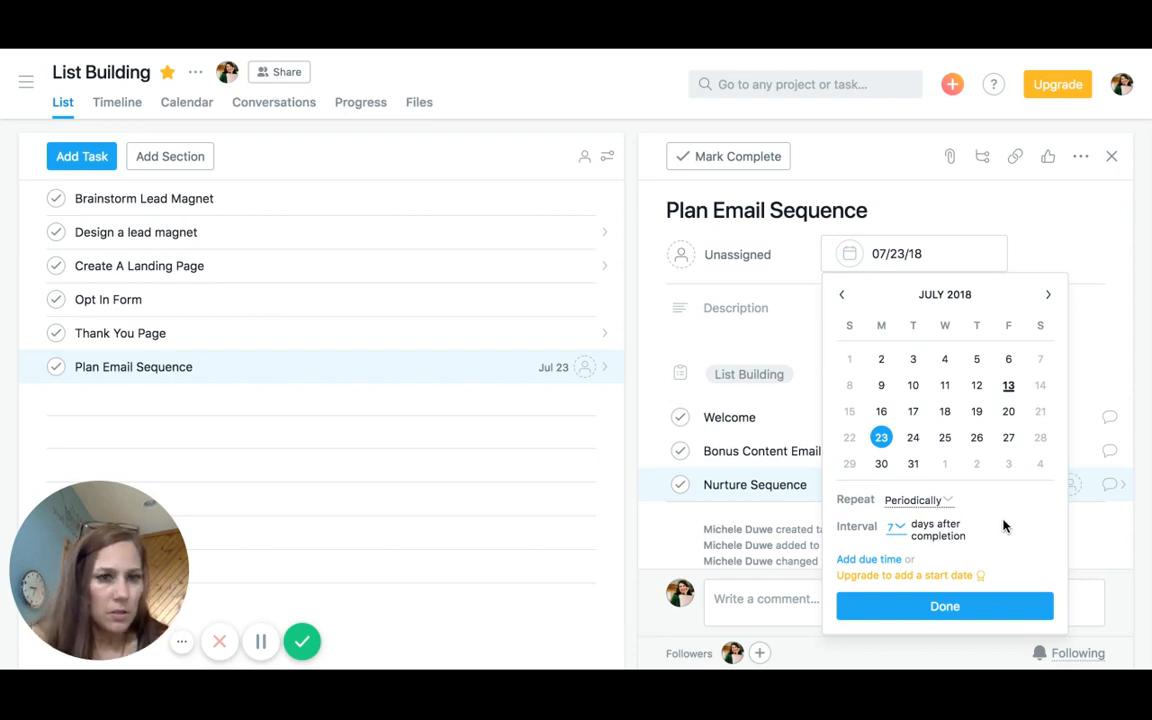
{"action": "left_click", "coordinate": [948, 609]}
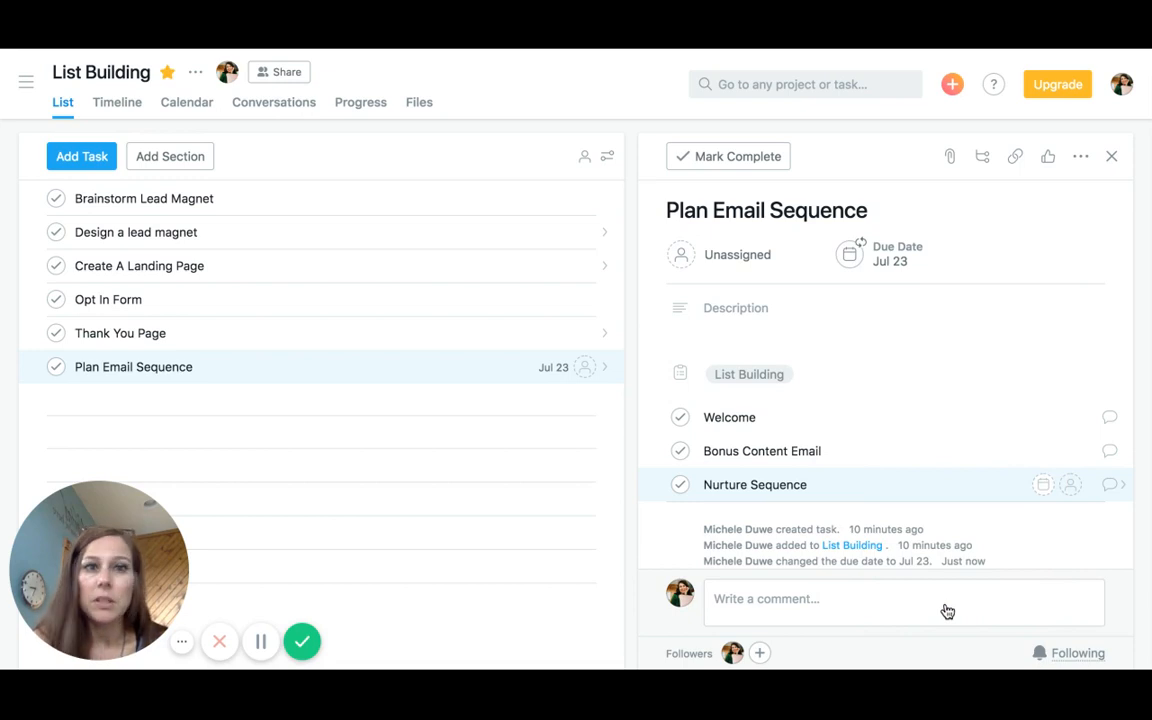